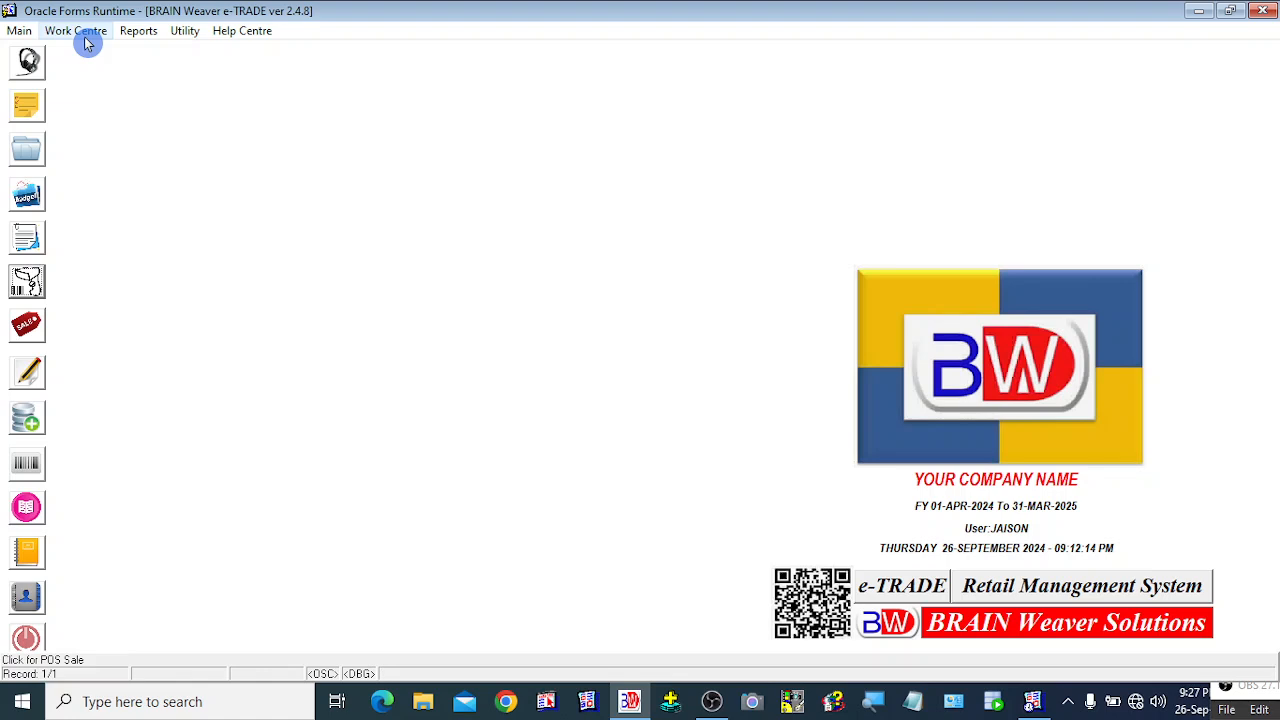
Browse the Work Centre transaction list without choosing, then start a blank POS sales invoice (bill 230550).
left_click(84, 36)
left_click(528, 441)
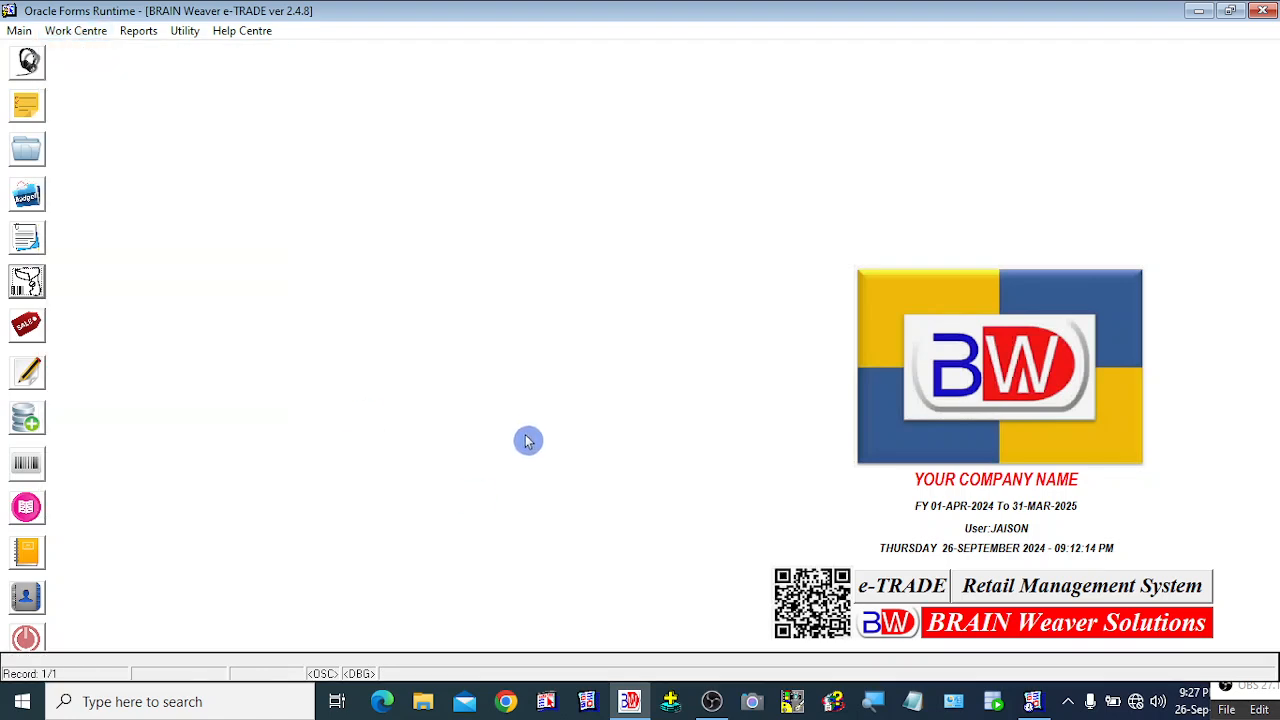
left_click(88, 32)
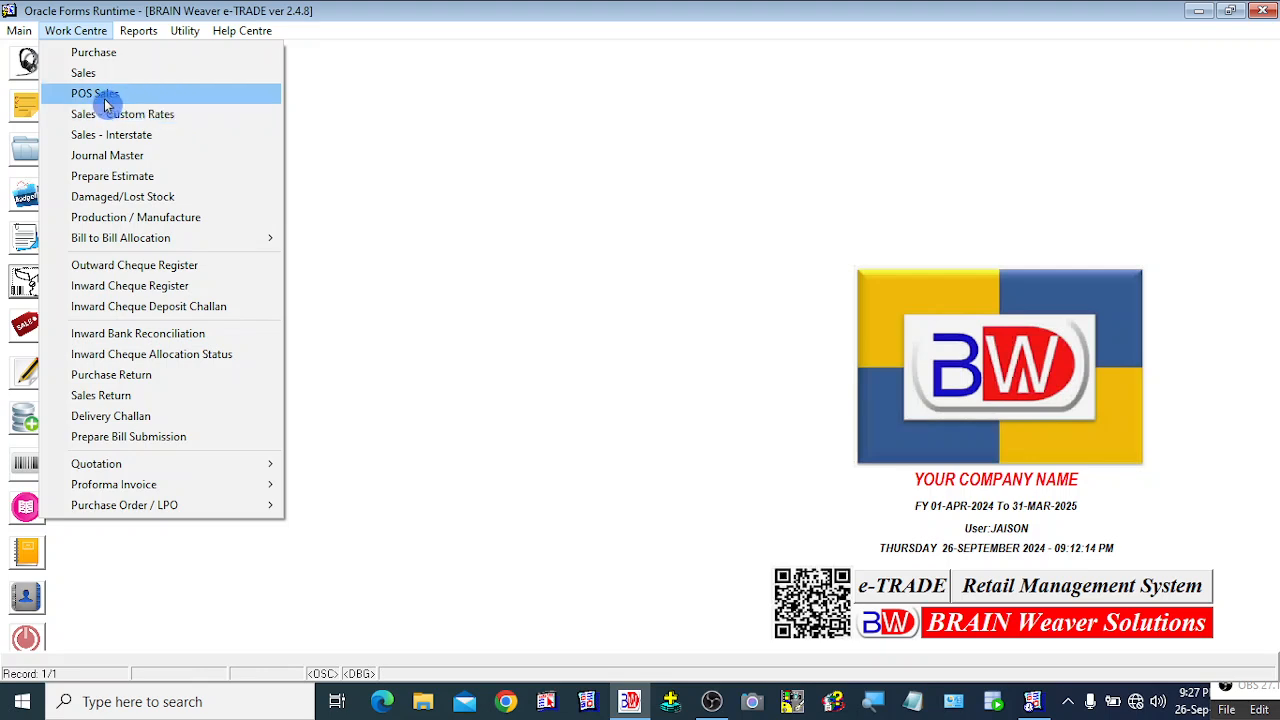
left_click(574, 270)
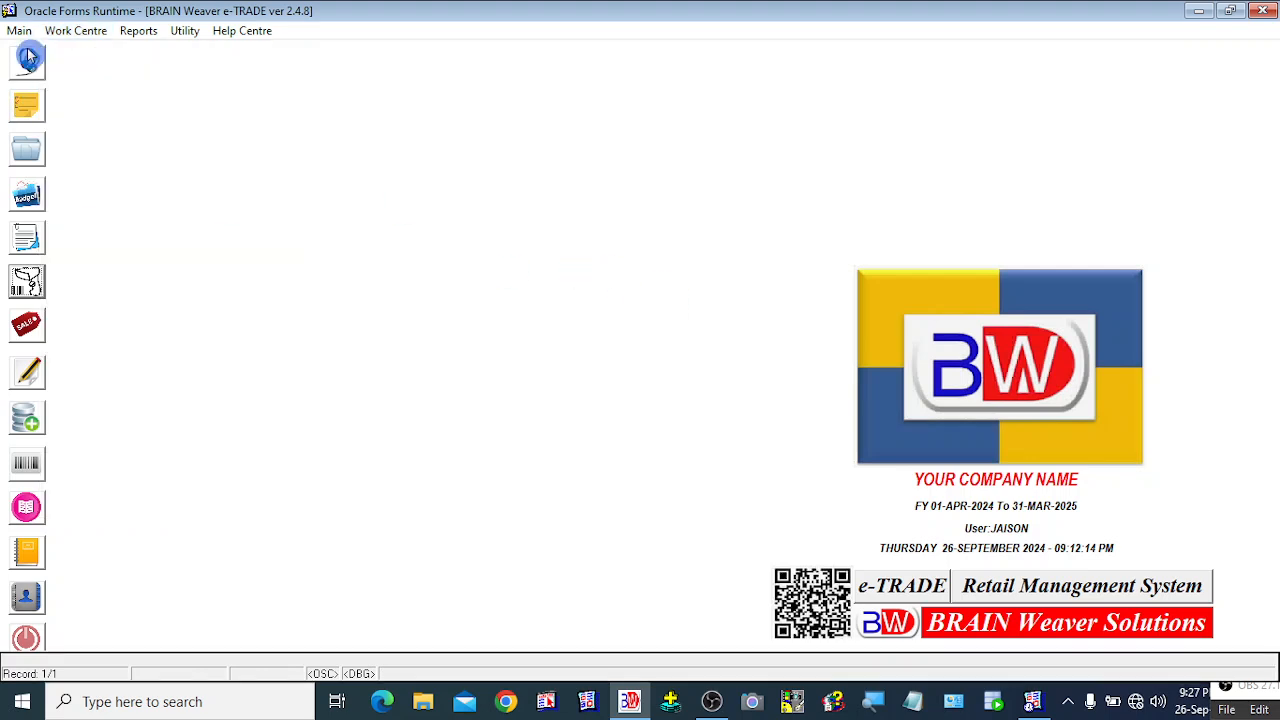
left_click(28, 287)
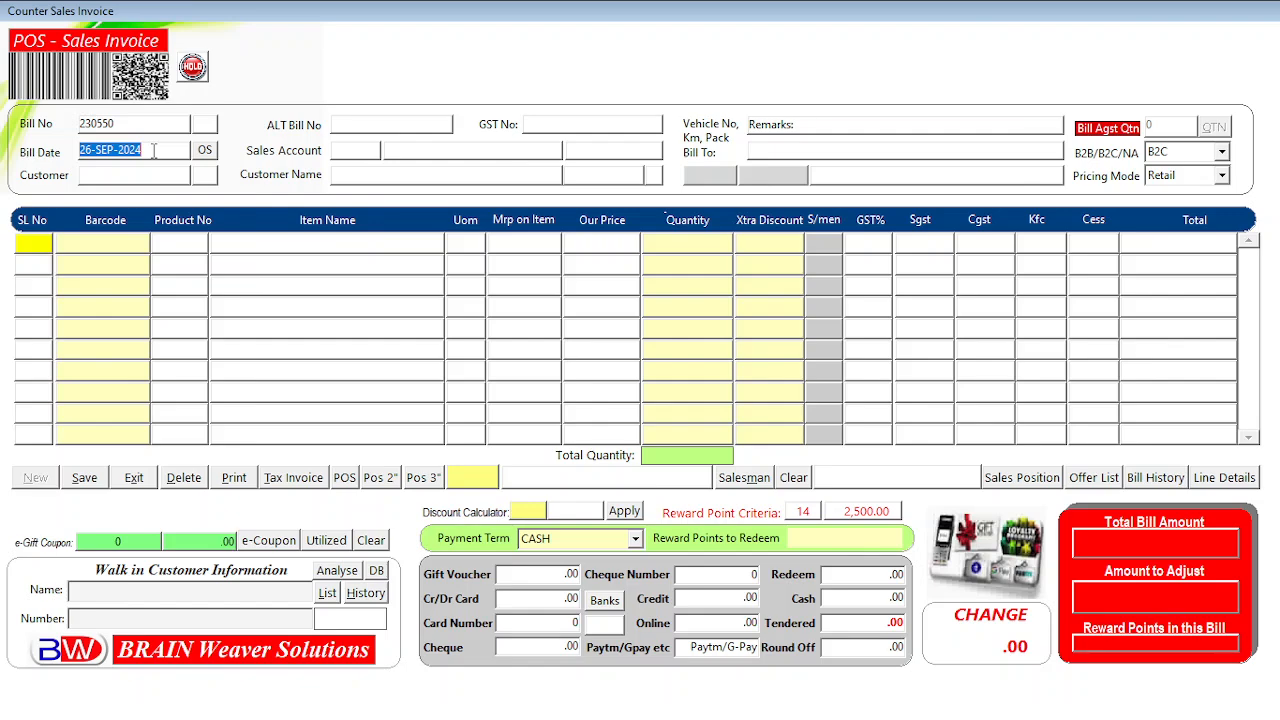
Bring up the customer list from Bill Date, search 'w' and confirm WALK IN CUSTOMERS.
key("Return")
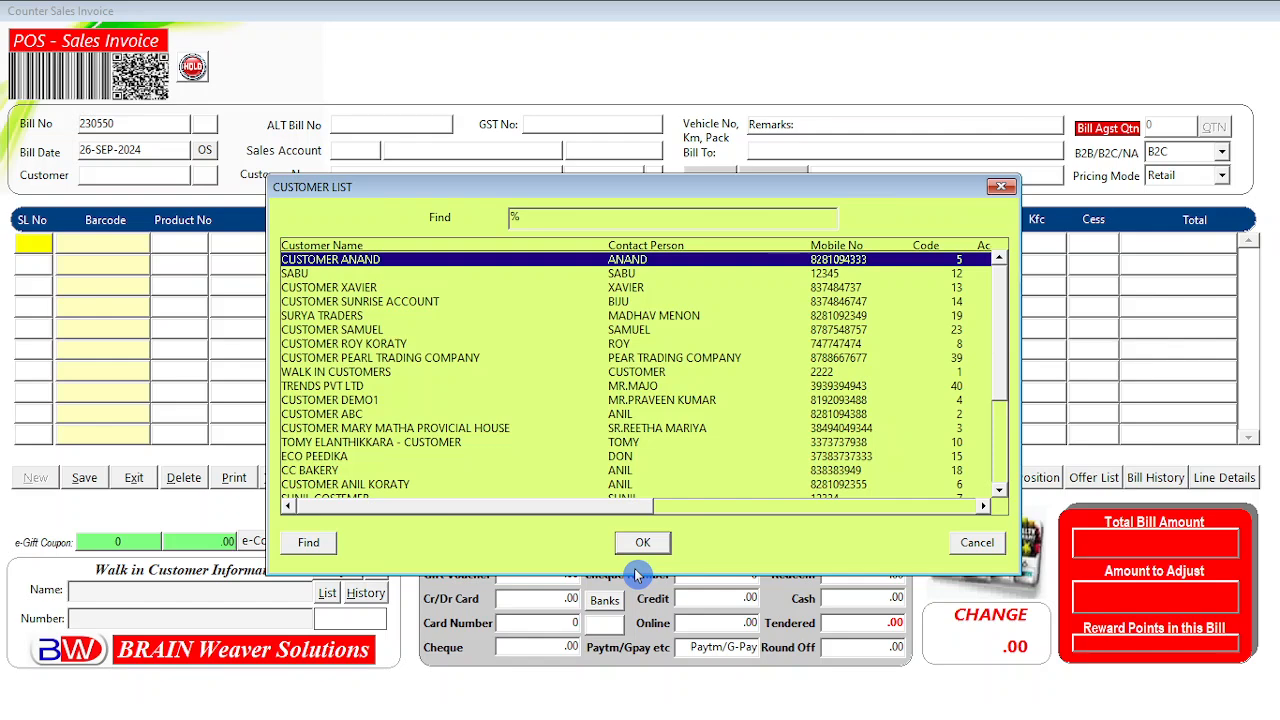
left_click(342, 374)
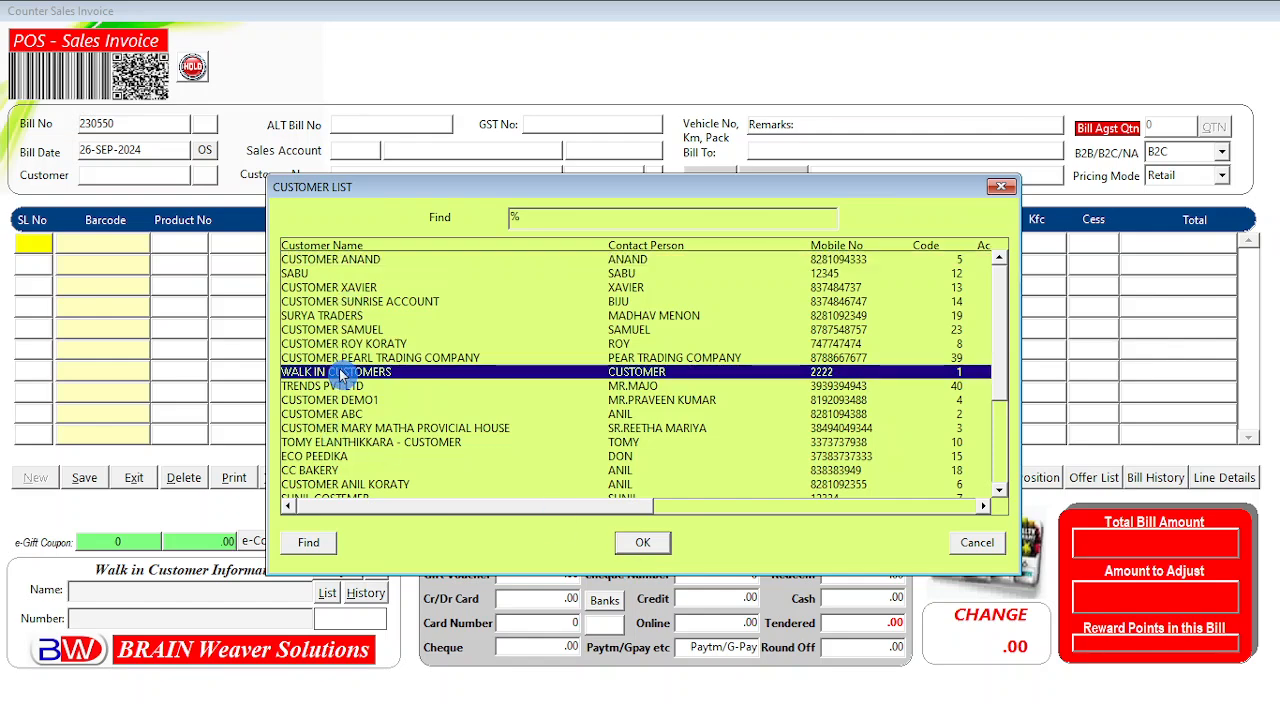
left_click(318, 302)
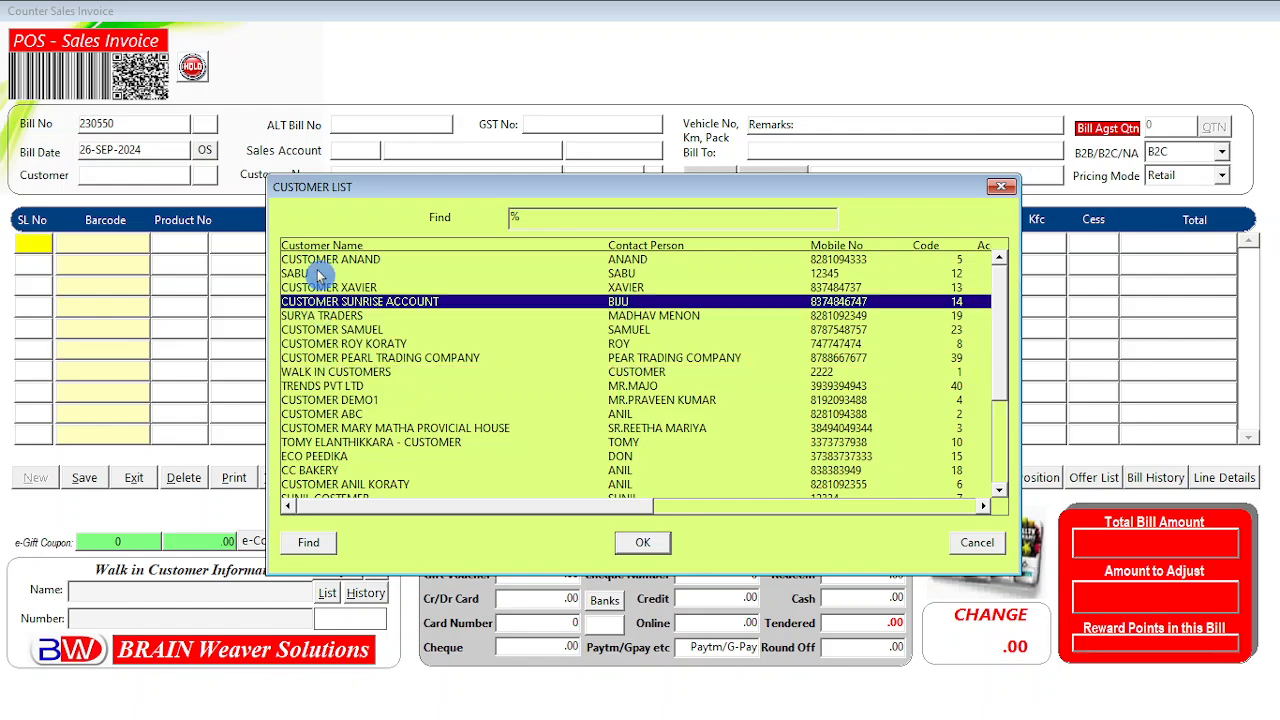
left_click(318, 261)
key("Down")
key("Down")
key("Down")
key("Down")
key("Down")
key("Down")
key("Down")
key("Down")
key("Down")
key("Down")
key("Down")
key("Down")
key("Down")
key("Down")
key("Down")
key("Down")
key("Down")
key("Down")
key("Down")
key("Down")
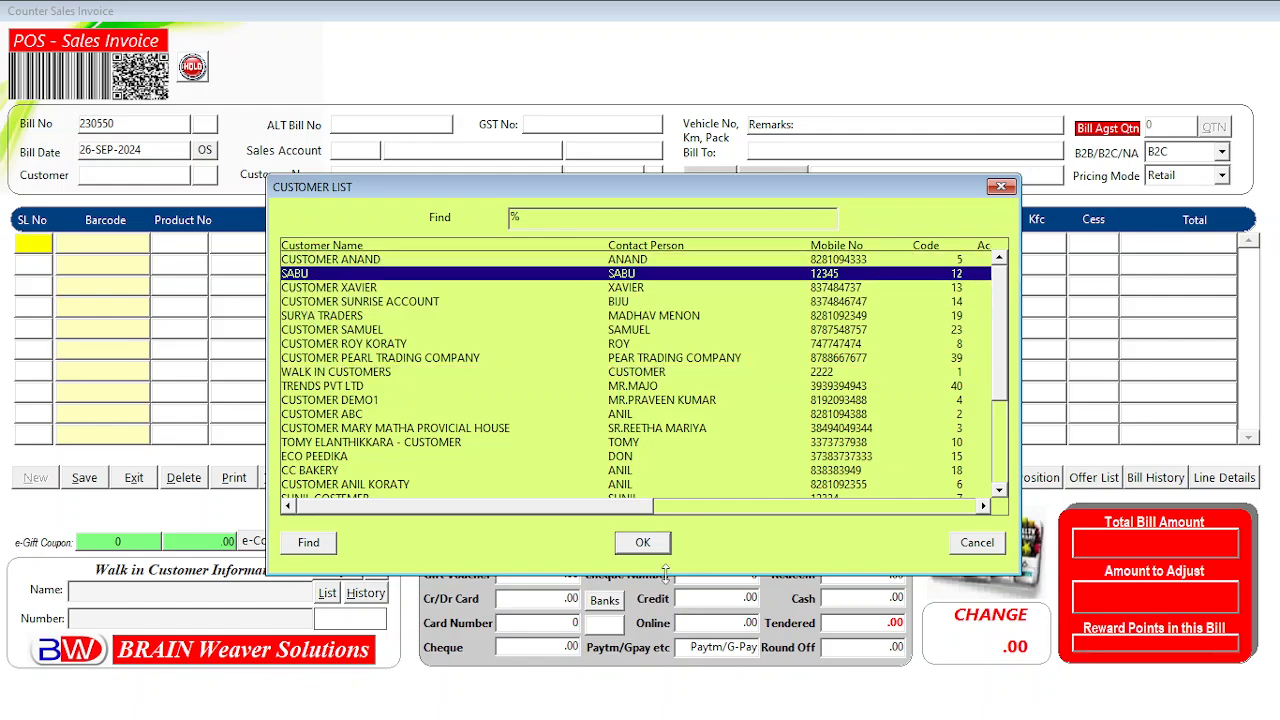
key("Up")
key("Up")
key("Up")
key("Up")
key("Up")
key("Up")
key("Up")
key("Up")
key("Up")
key("Up")
key("Up")
key("Up")
key("Up")
key("Up")
key("Up")
key("Up")
key("Up")
key("Up")
key("Up")
key("Up")
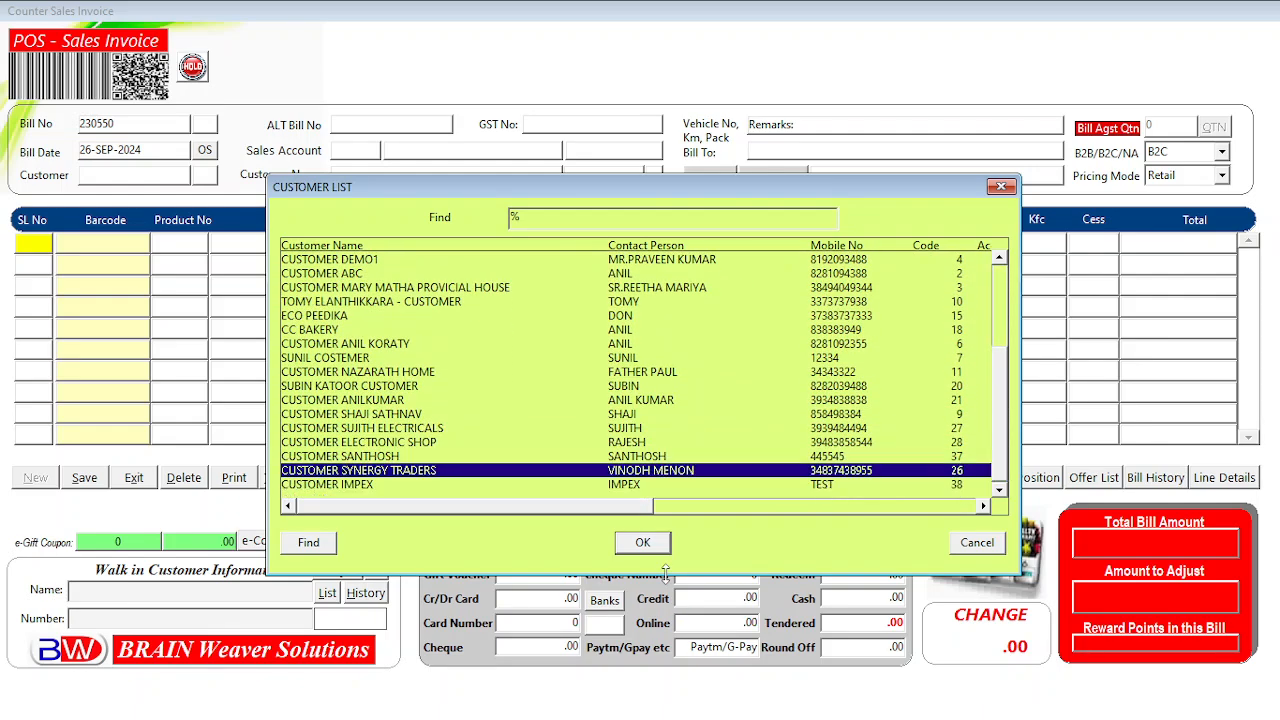
key("Down")
key("Down")
key("Down")
key("Down")
key("Down")
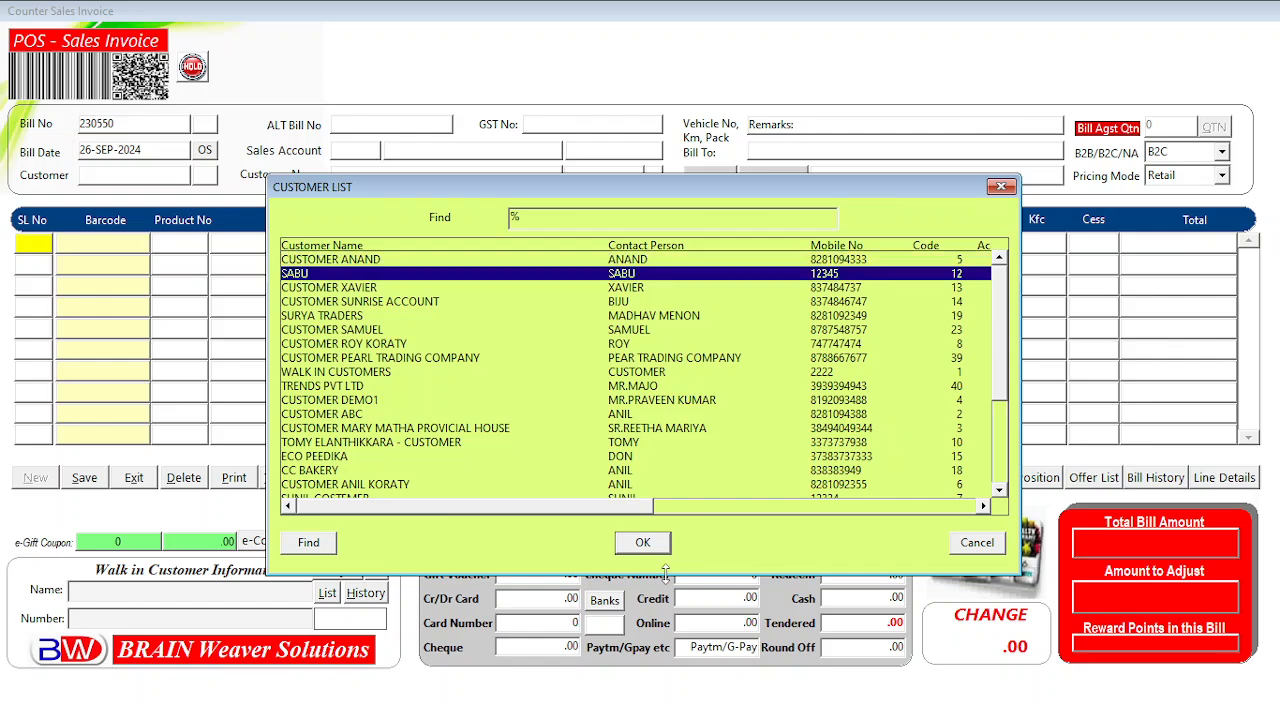
key("Up")
key("Up")
key("Up")
key("Up")
key("Down")
key("Down")
key("Down")
key("Down")
key("Down")
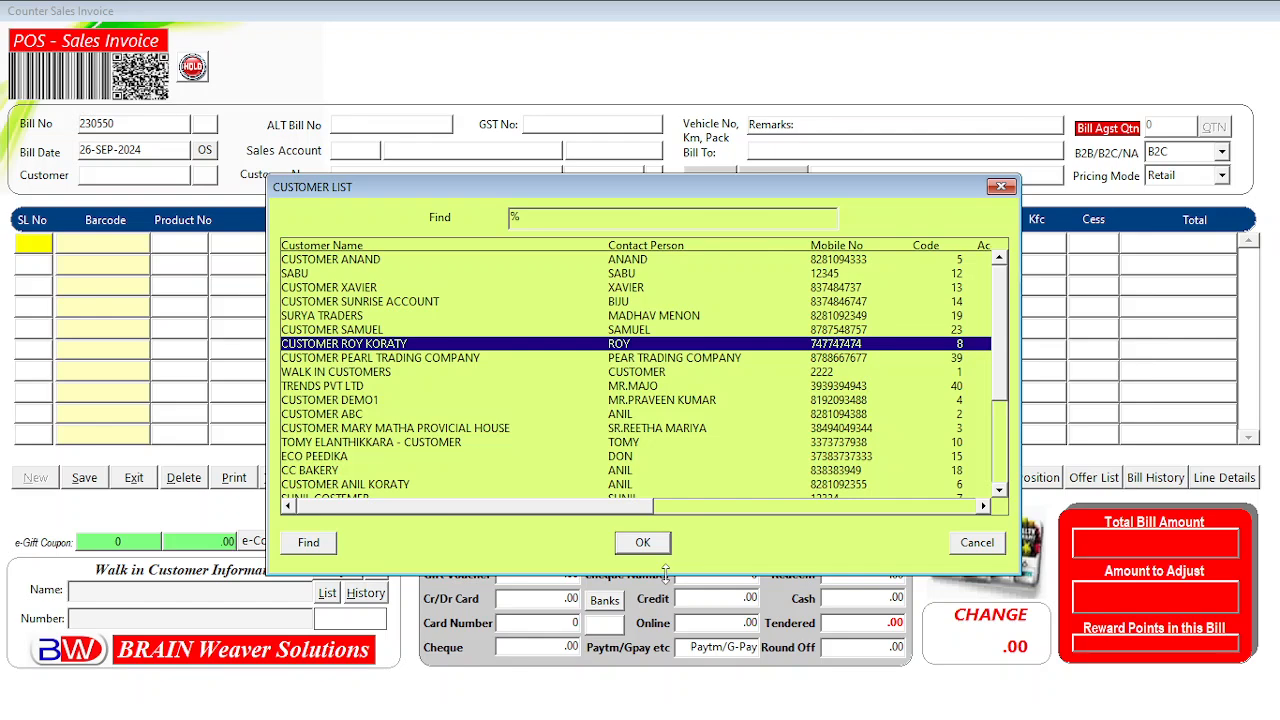
type("wALK IN CUSTOMERS")
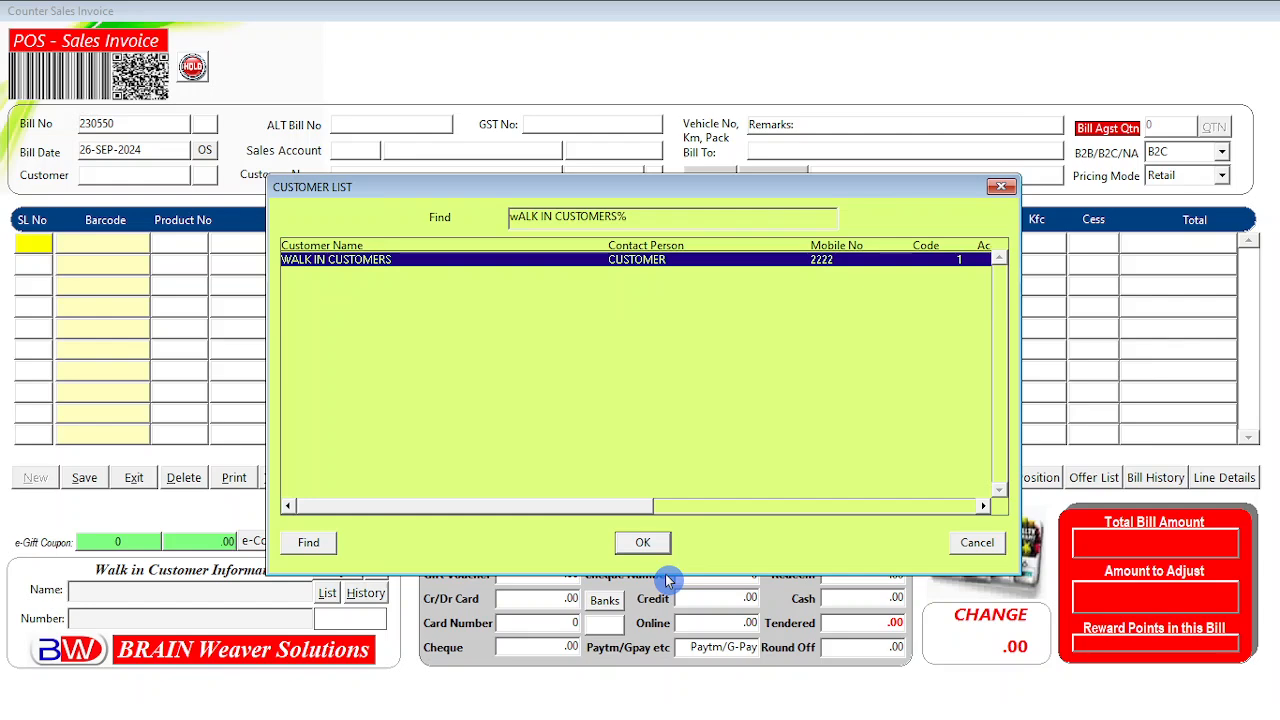
key("Return")
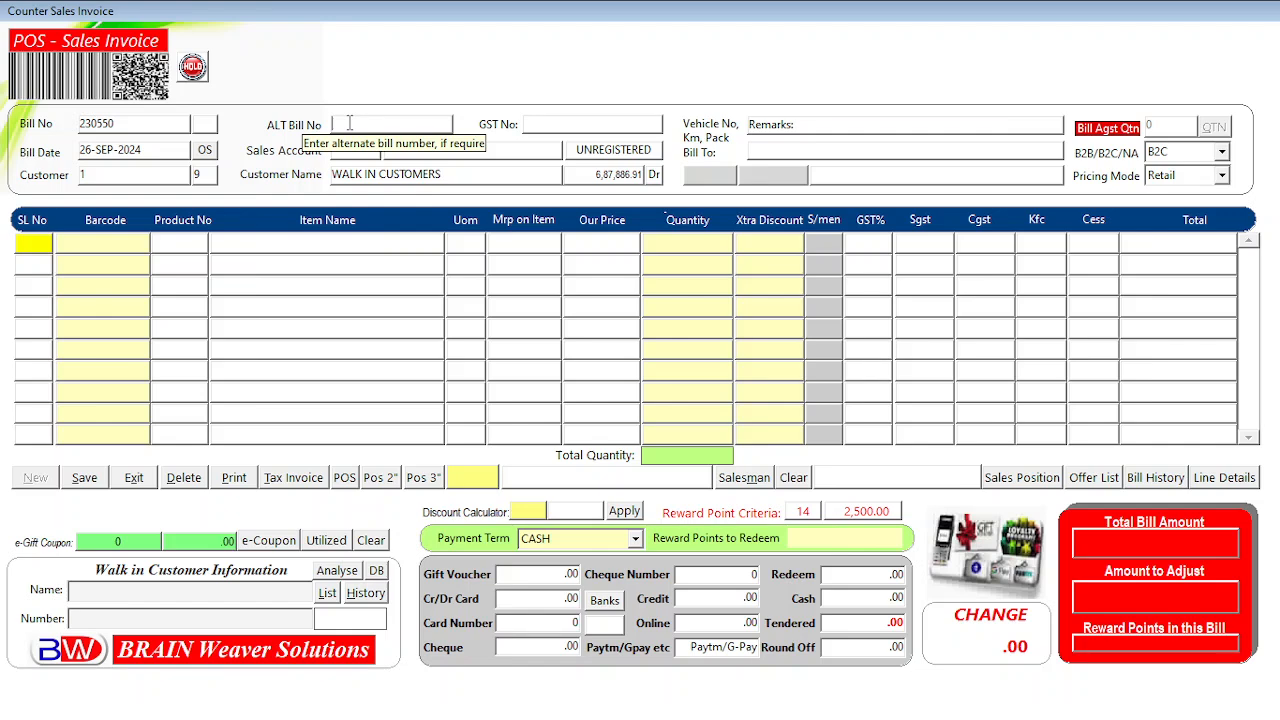
Accept the header details and leave the customer type at B2C after briefly trying NA.
key("Return")
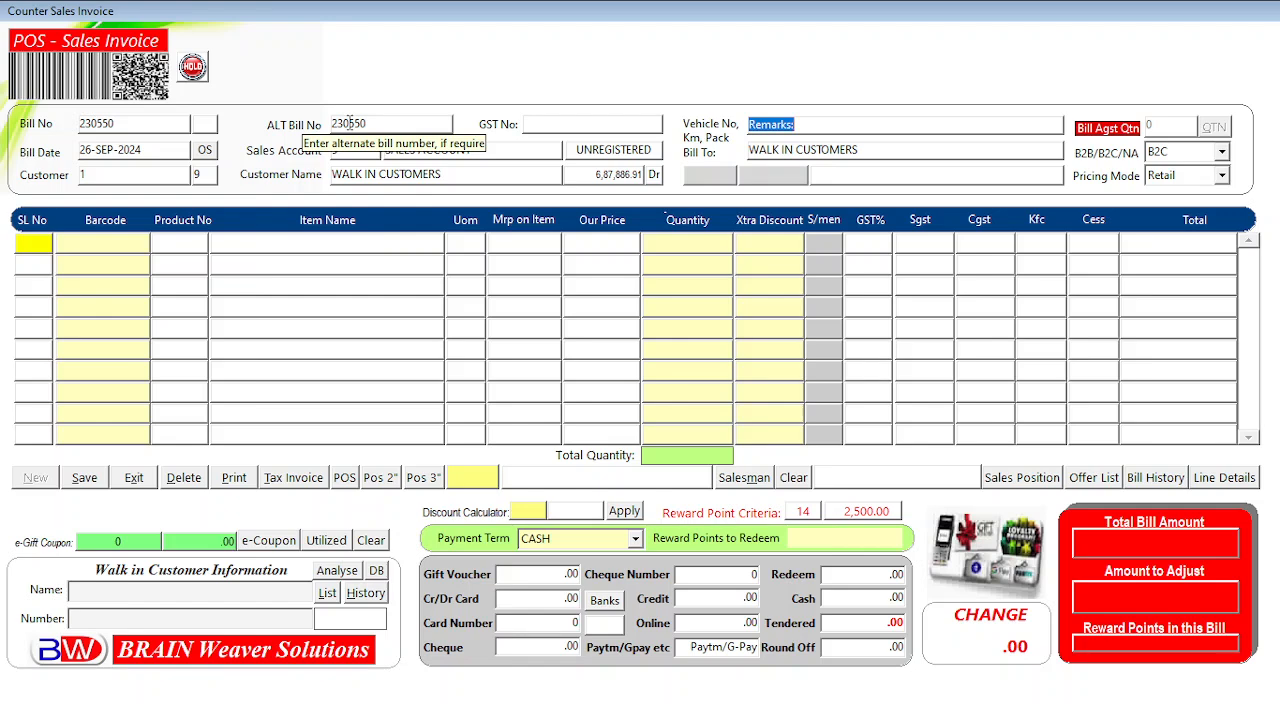
key("Return")
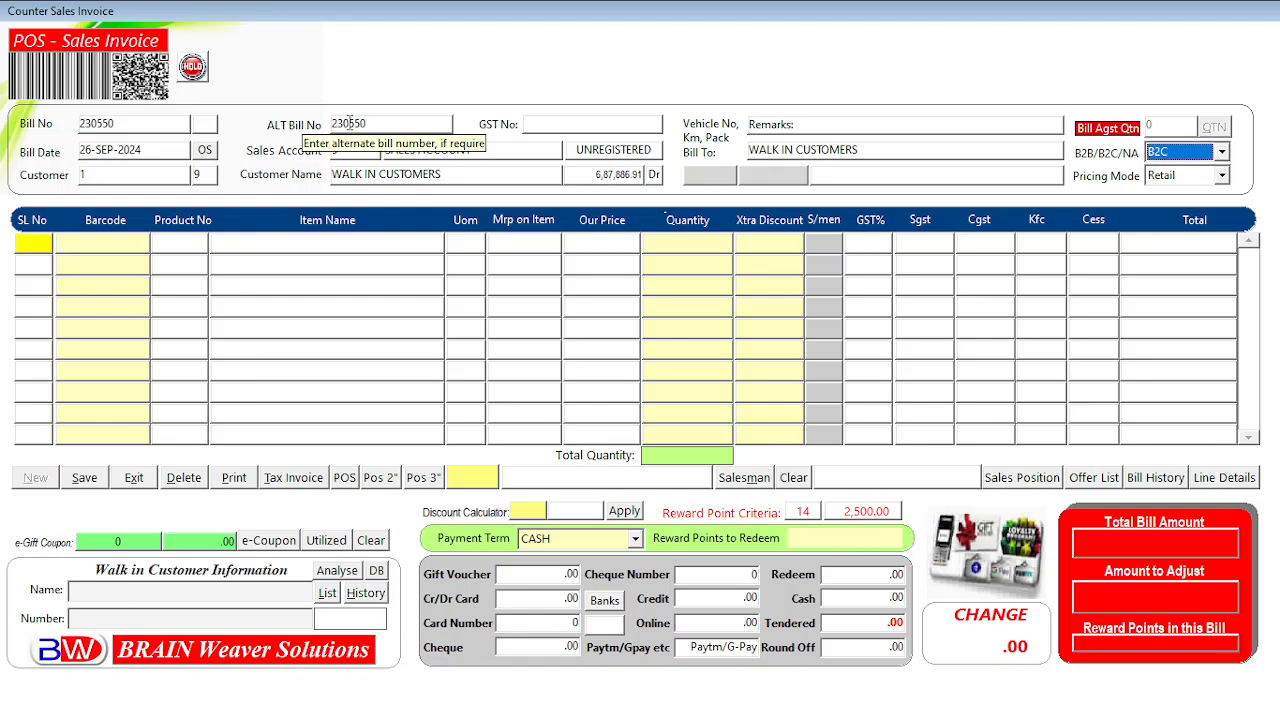
left_click(1213, 158)
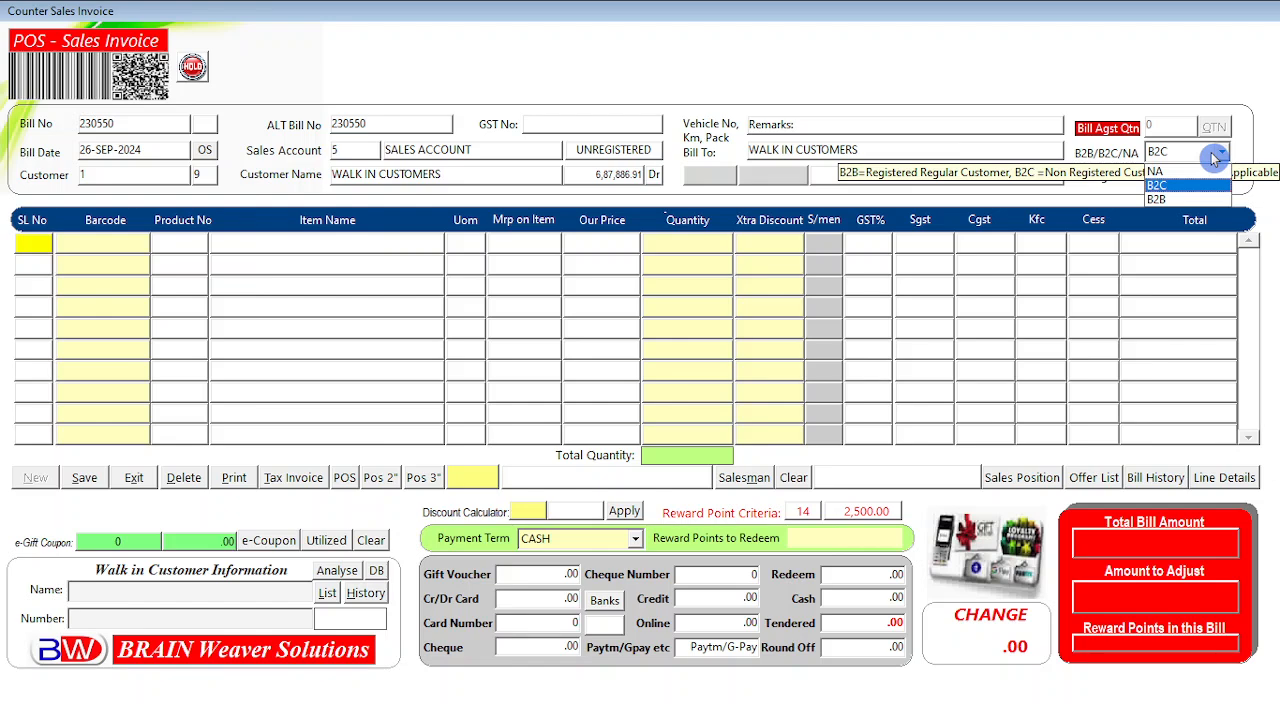
left_click(1009, 49)
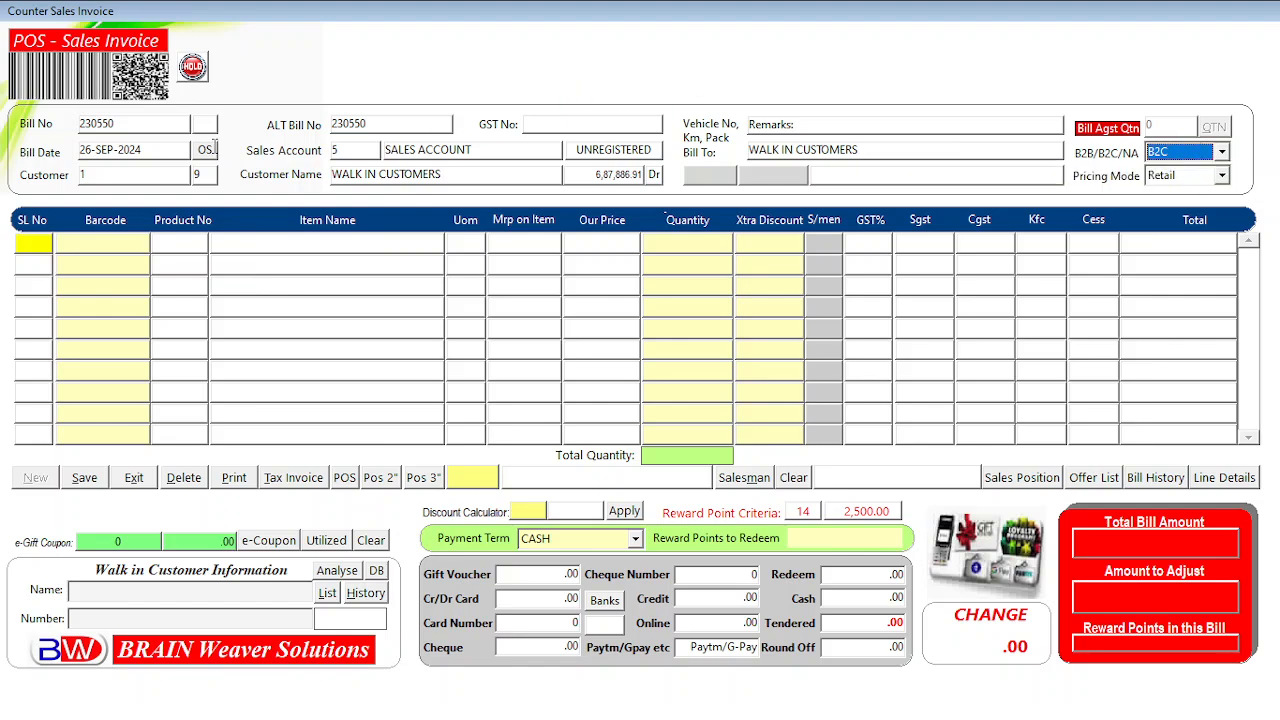
left_click(1188, 152)
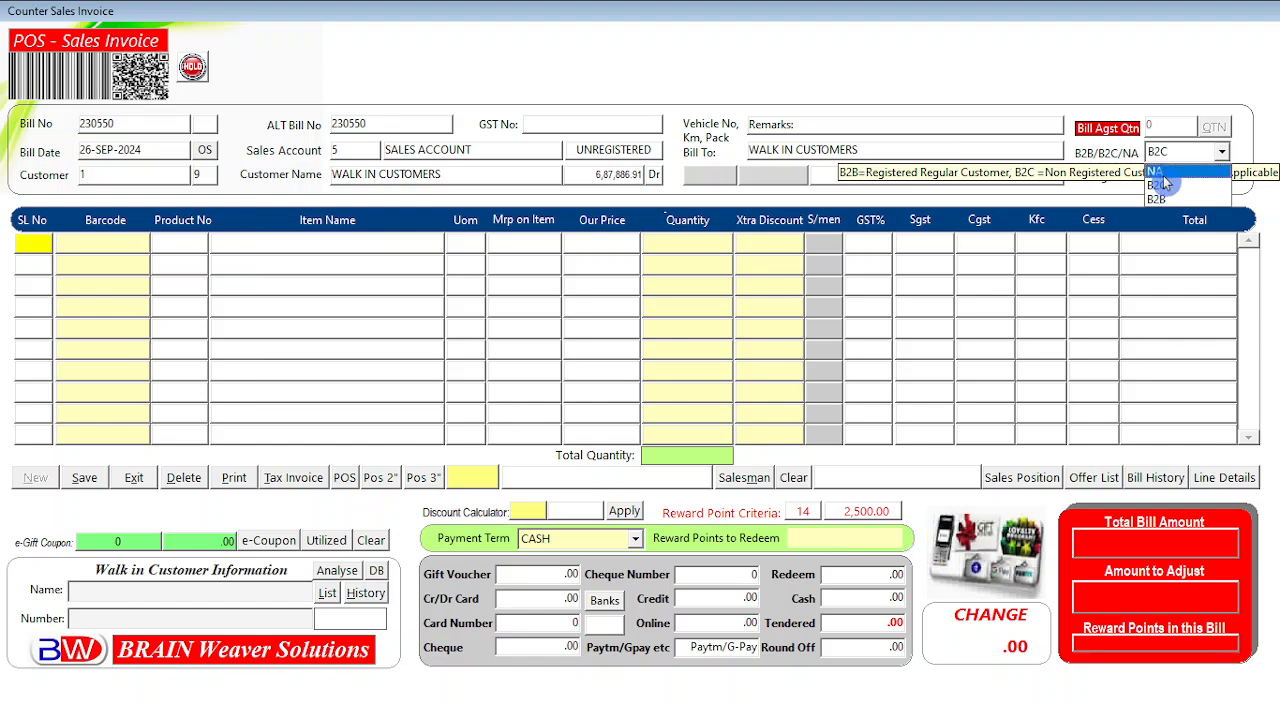
left_click(1165, 174)
left_click(1169, 157)
left_click(1165, 172)
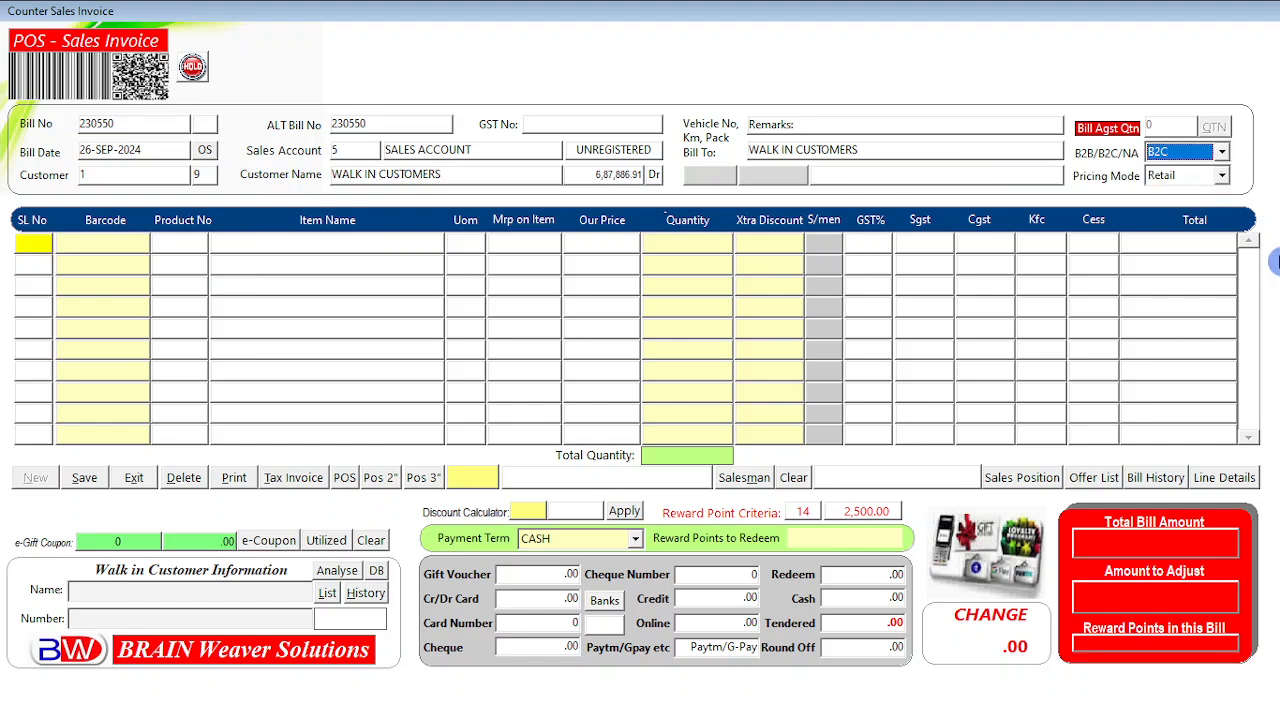
Keep the pricing mode at Retail and move on to invoice line 1.
key("Tab")
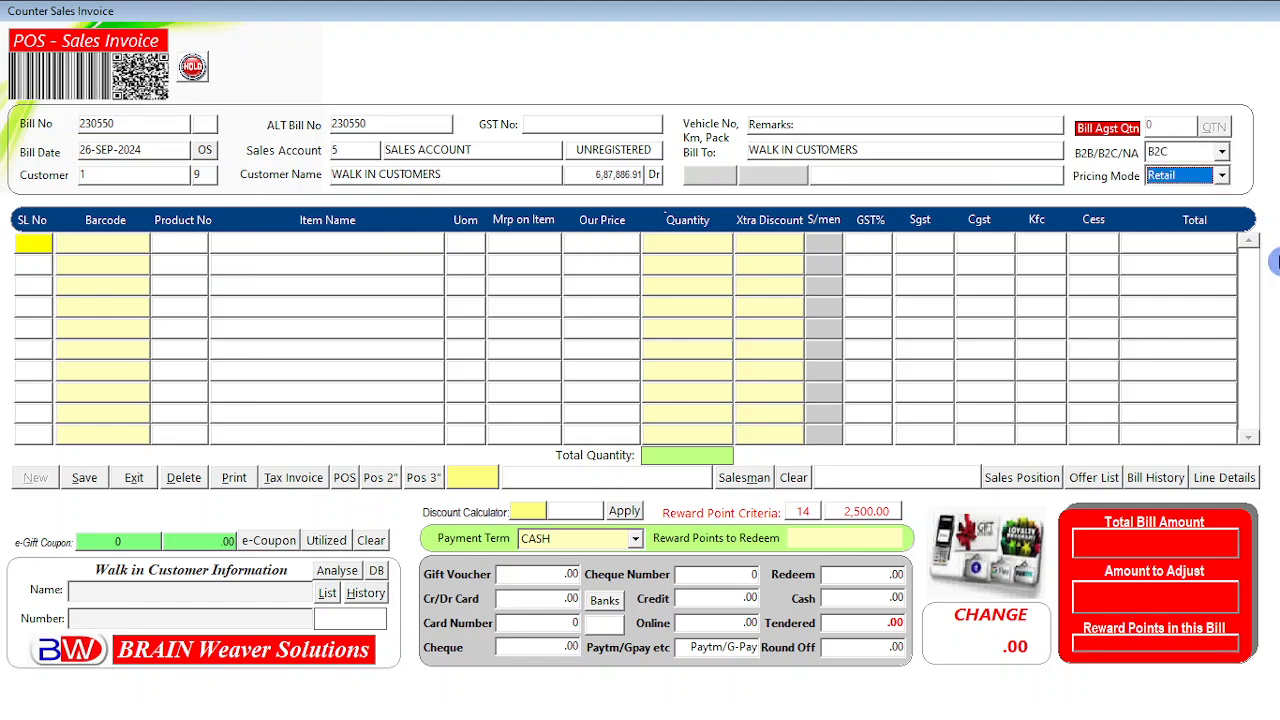
left_click(1211, 178)
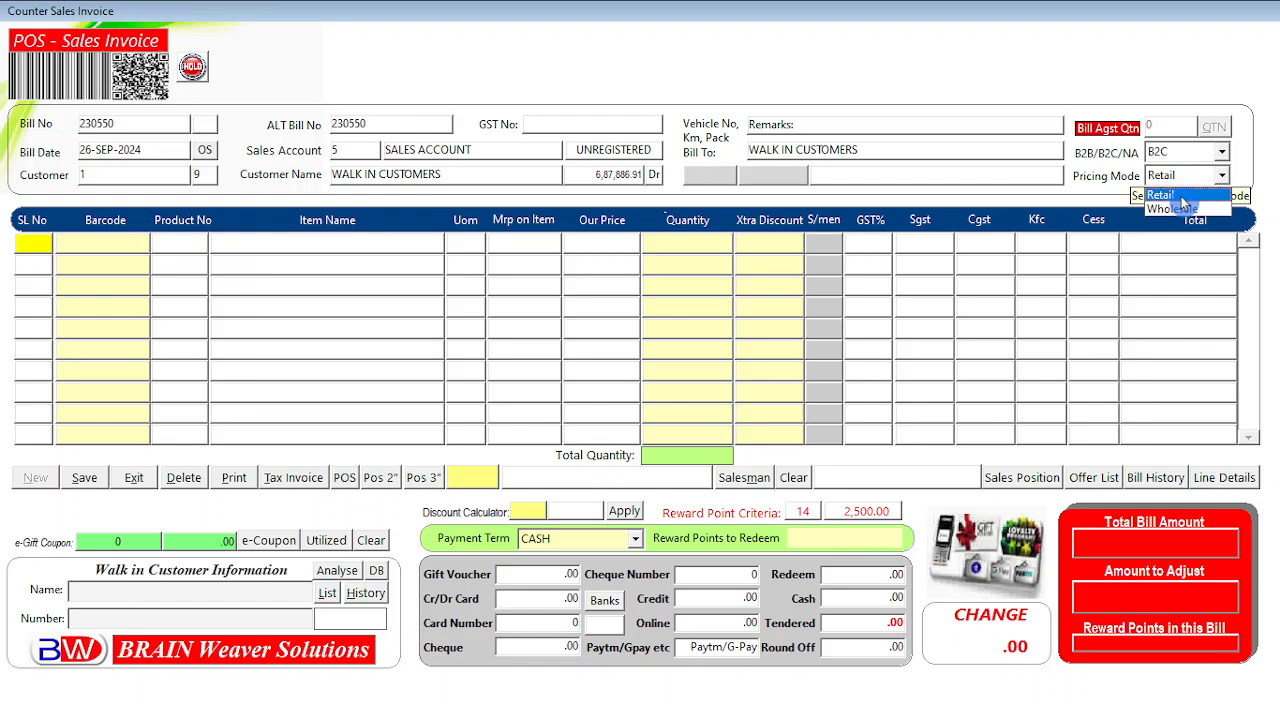
left_click(1183, 197)
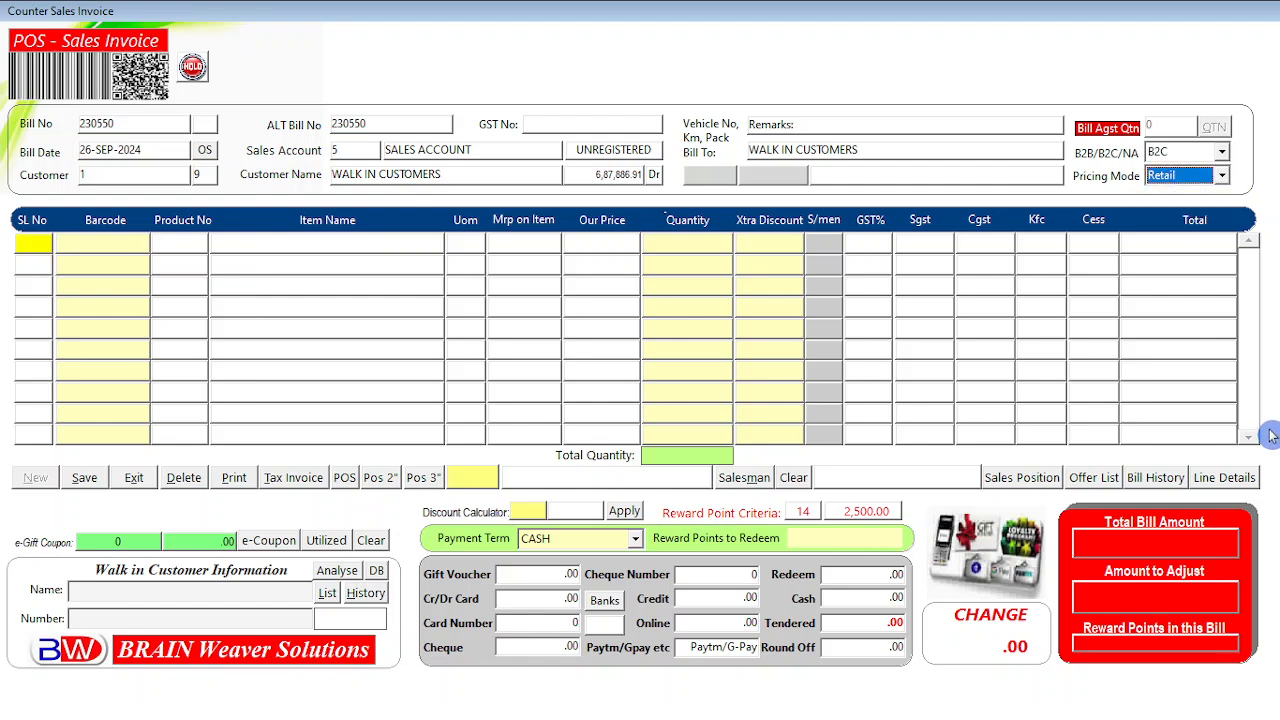
key("Return")
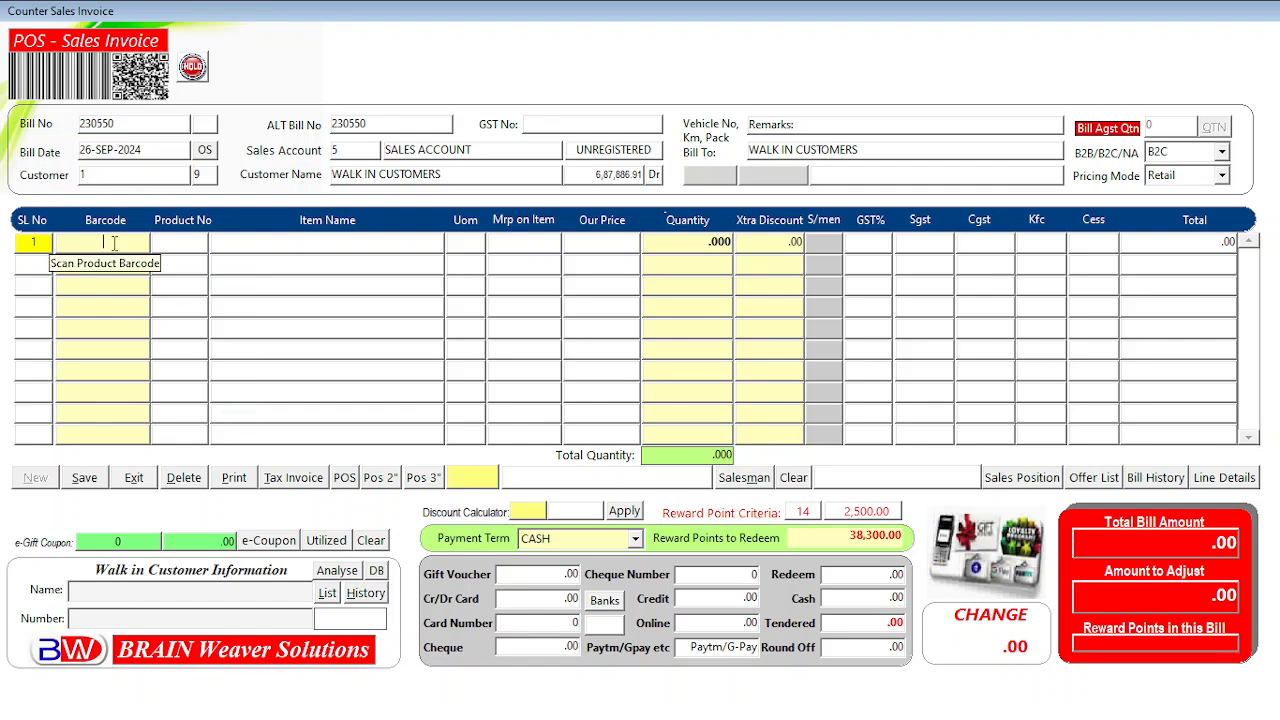
Enter barcode 000001 and pick ELBOW 90-25MM Class 5 10Kgf/cm2 from the matching items.
type("0000")
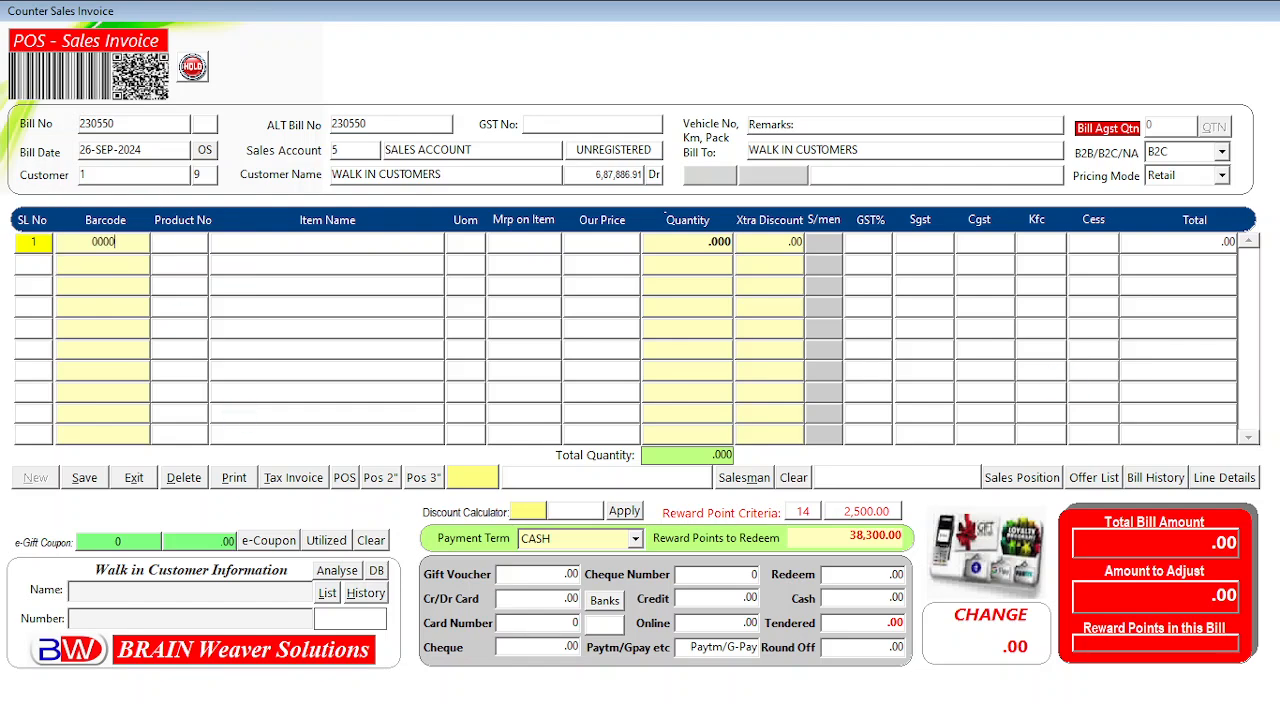
type("01")
key("Return")
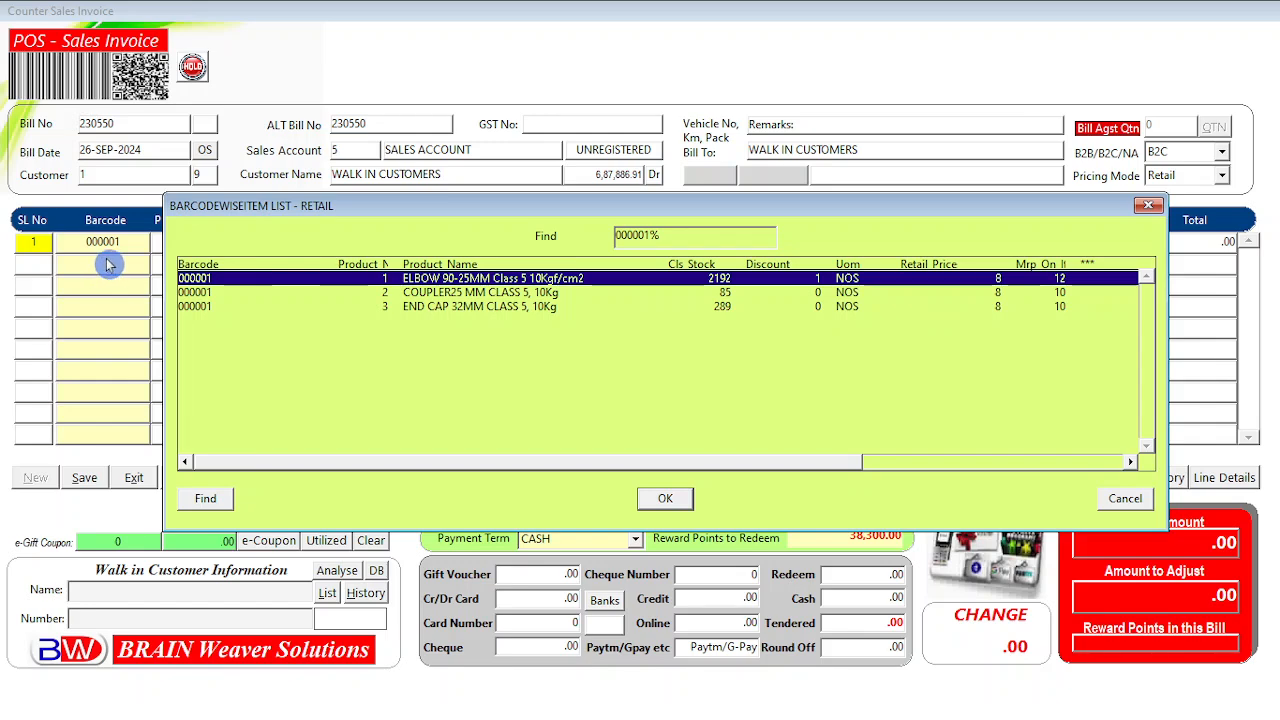
left_click(219, 293)
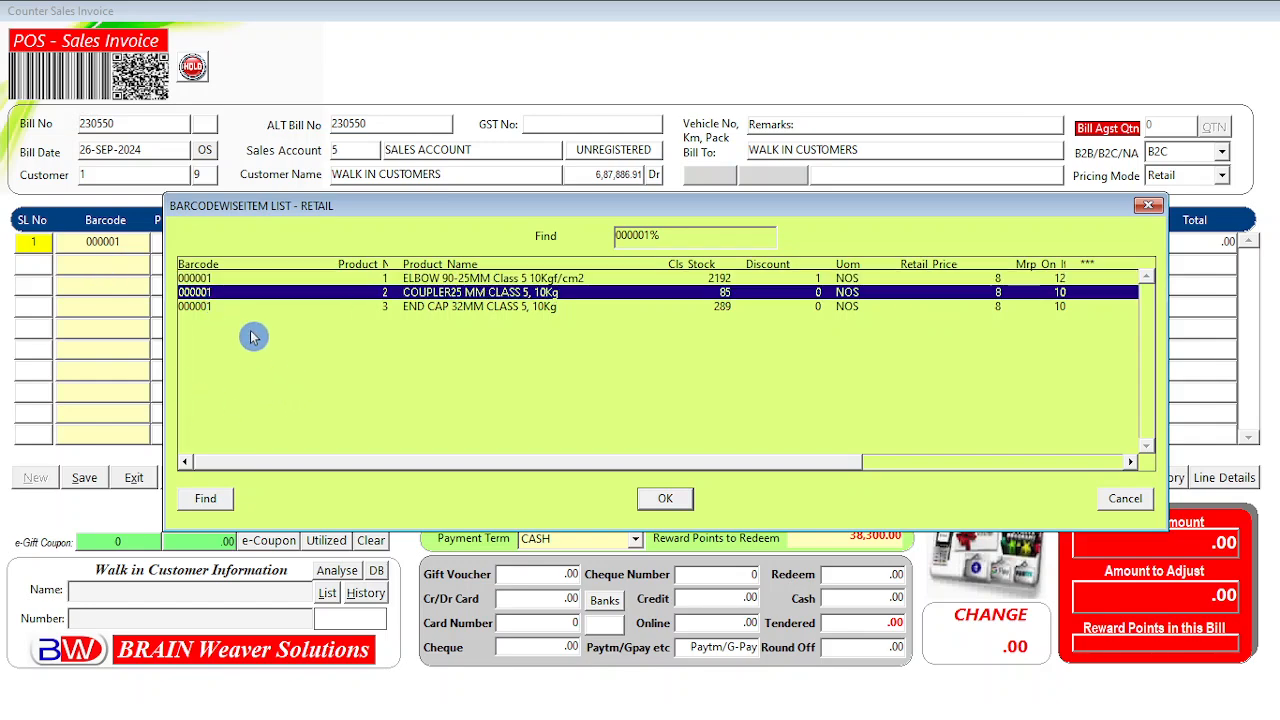
left_click(221, 307)
left_click(222, 293)
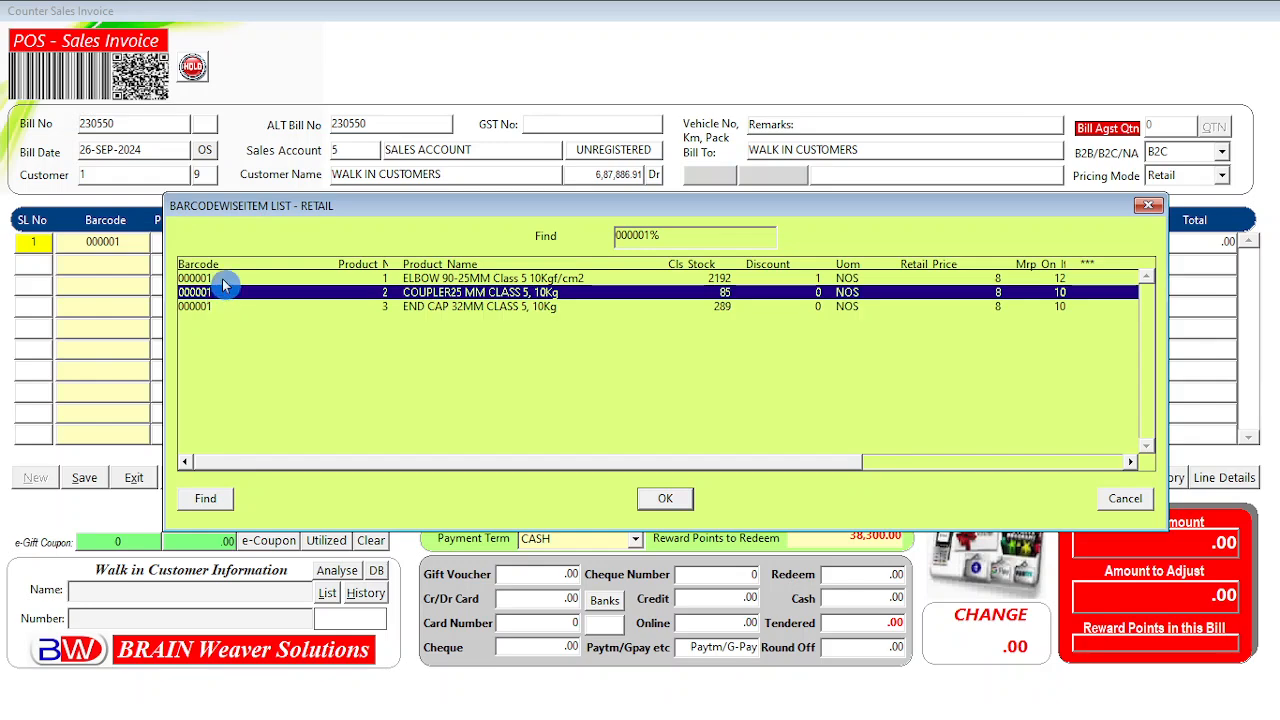
left_click(222, 278)
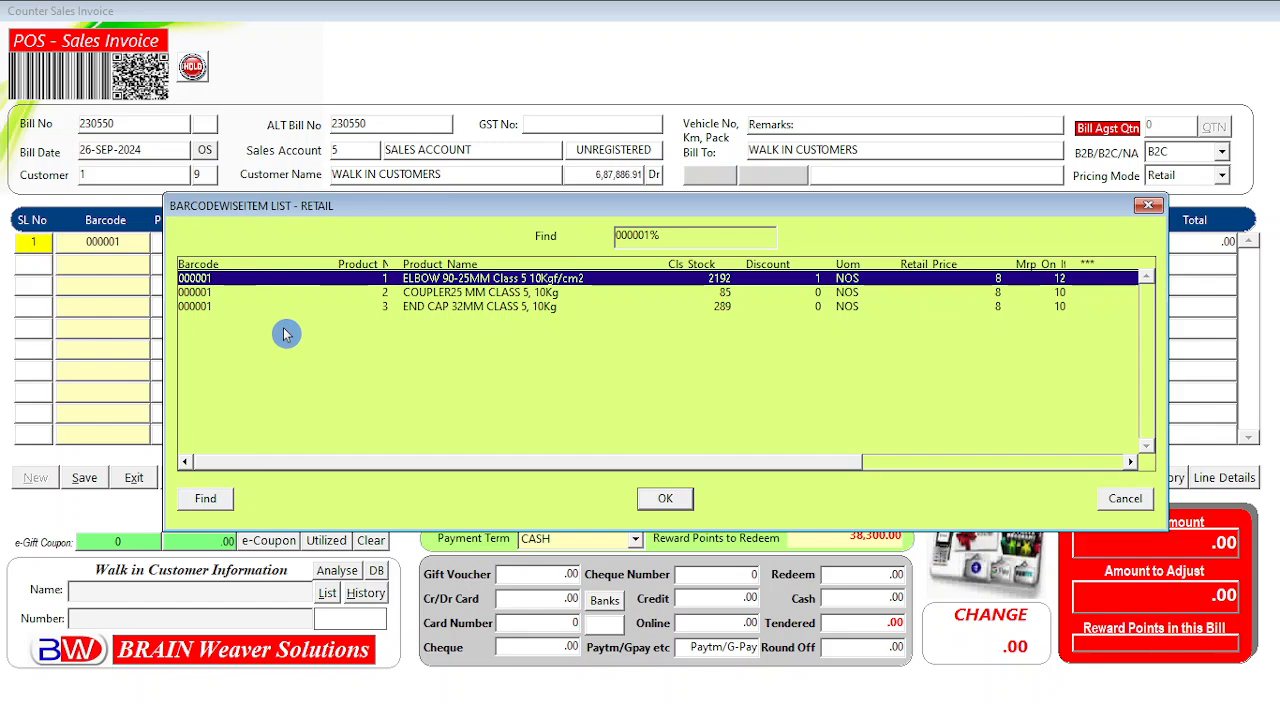
key("Down")
key("Down")
key("Up")
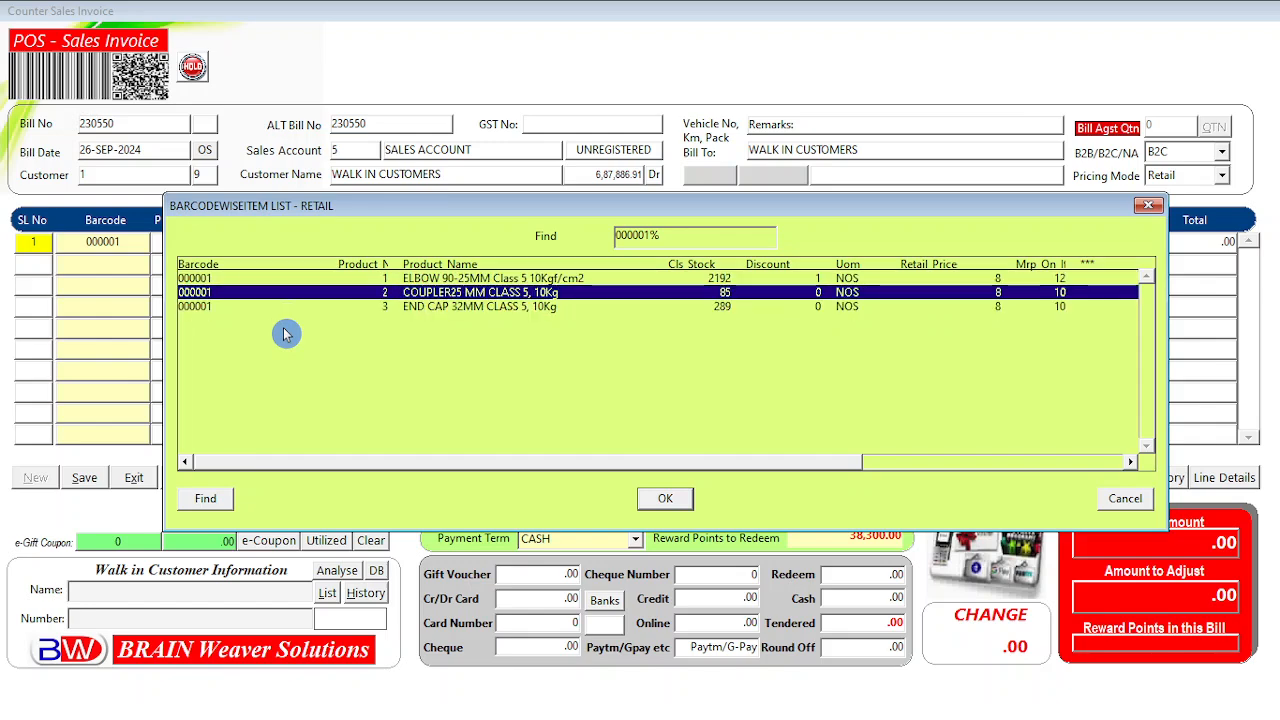
key("Up")
key("Return")
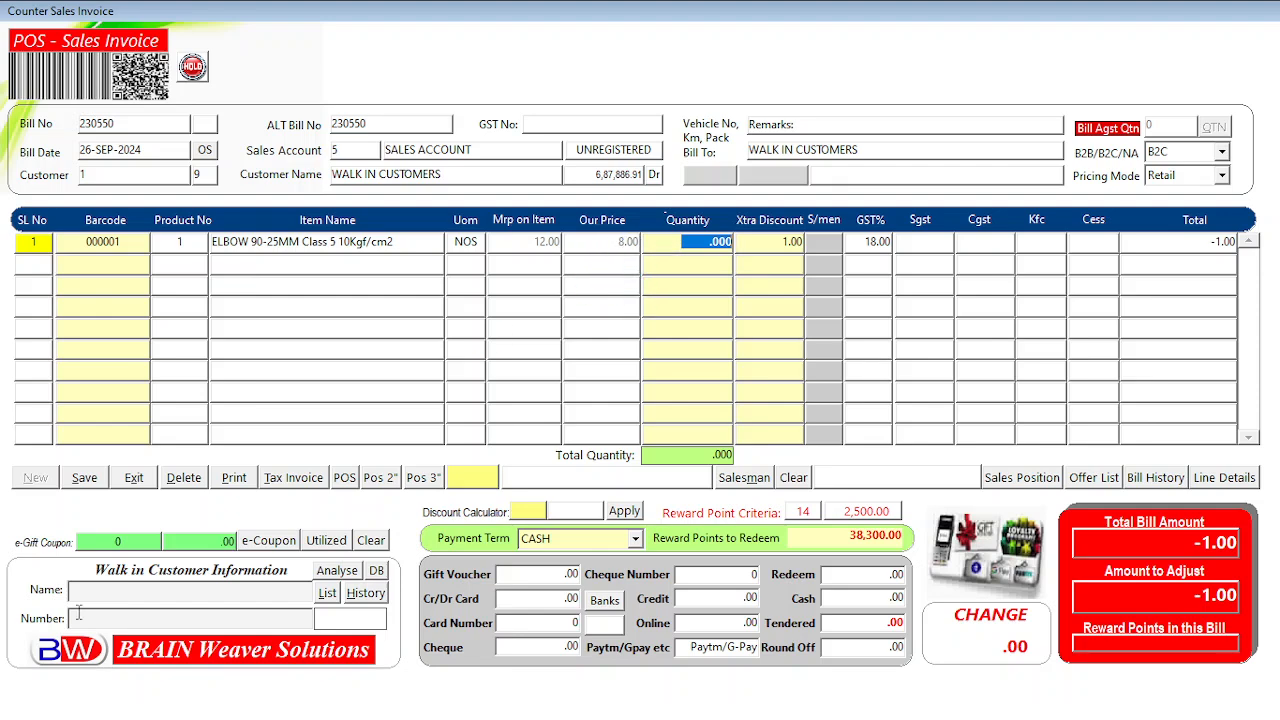
Delete the ELBOW line, then re-enter barcode 000001 and re-add ELBOW 90-25MM to row 1.
left_click(185, 480)
type("00000")
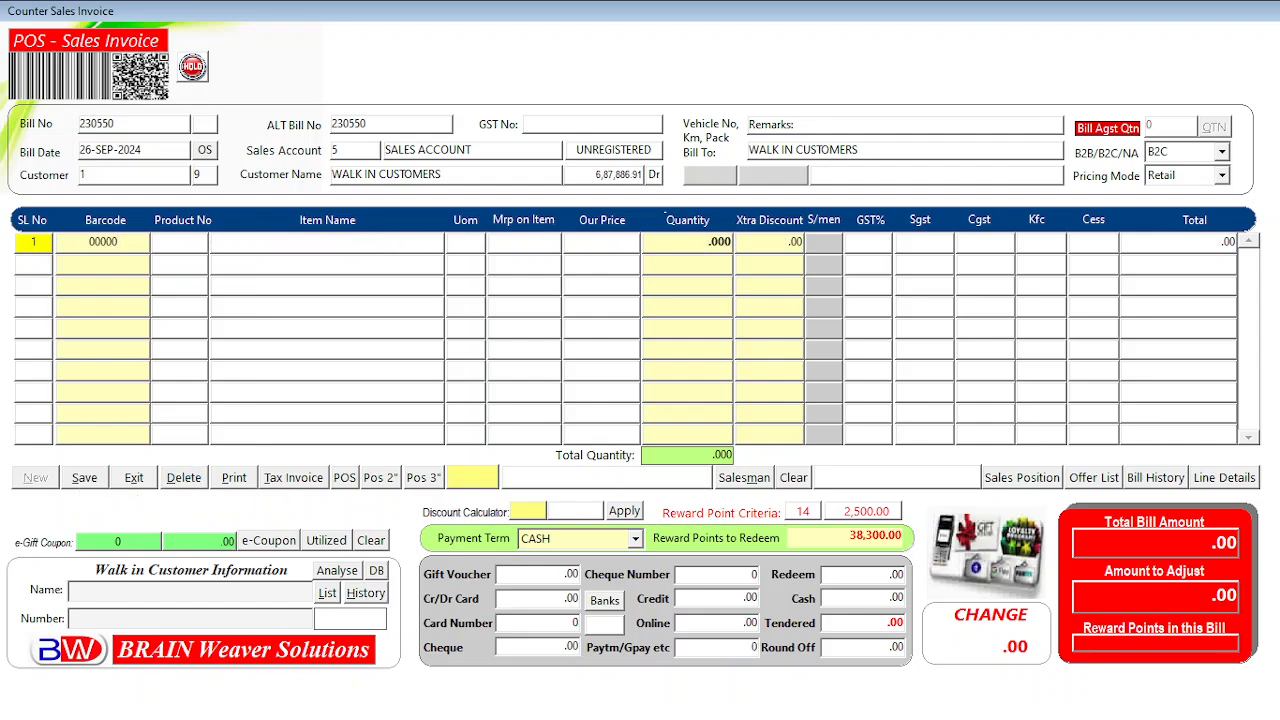
type("1")
key("Return")
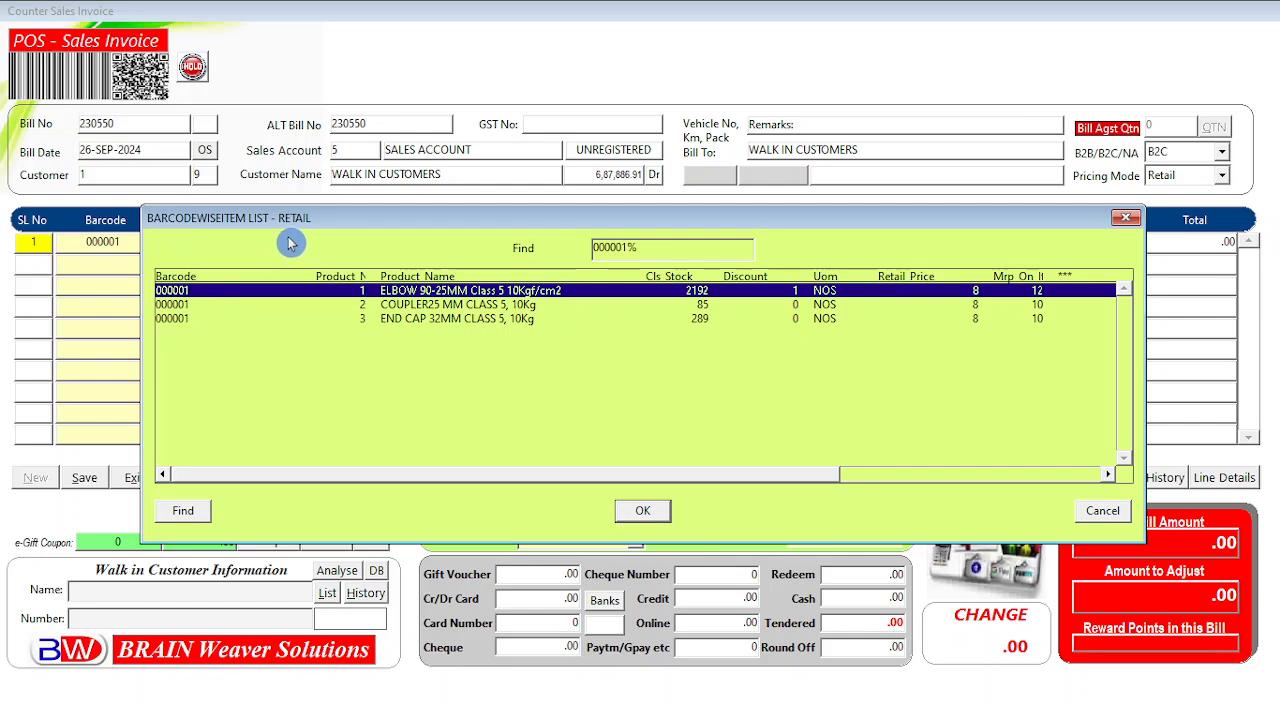
left_click(648, 514)
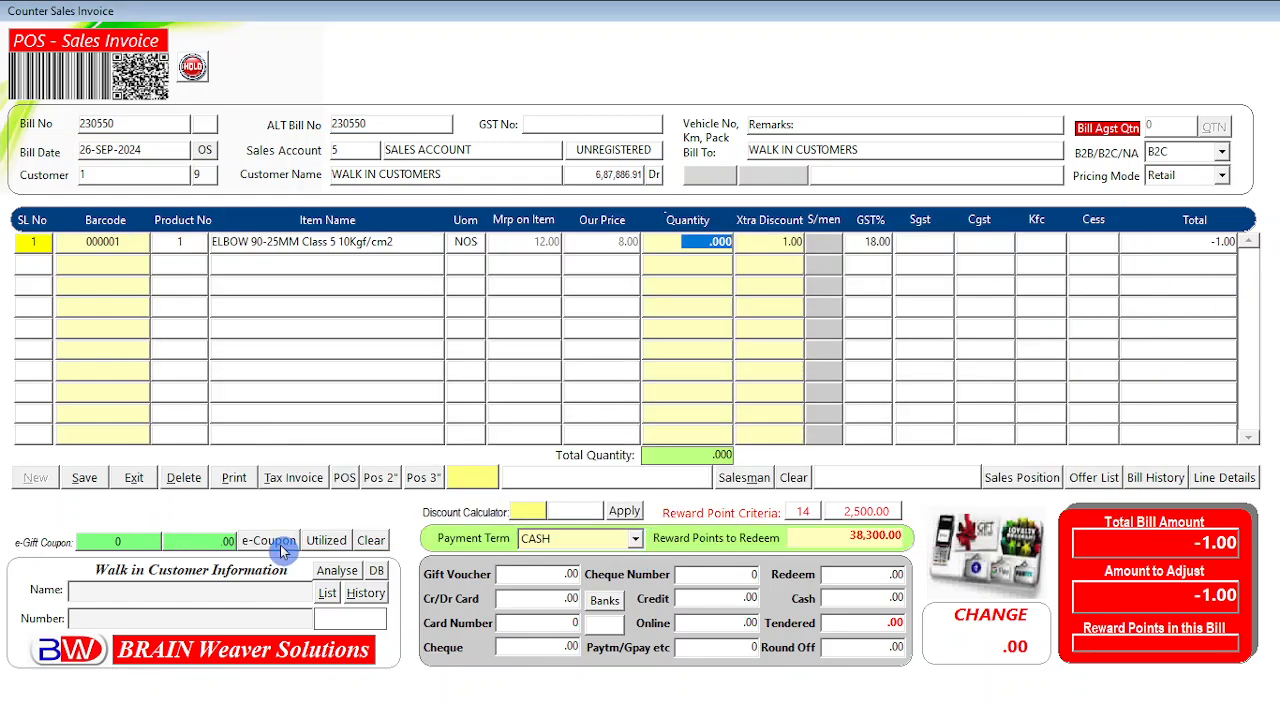
Remove the ELBOW line and look up barcode 000001 under Wholesale pricing without adding anything.
left_click(182, 478)
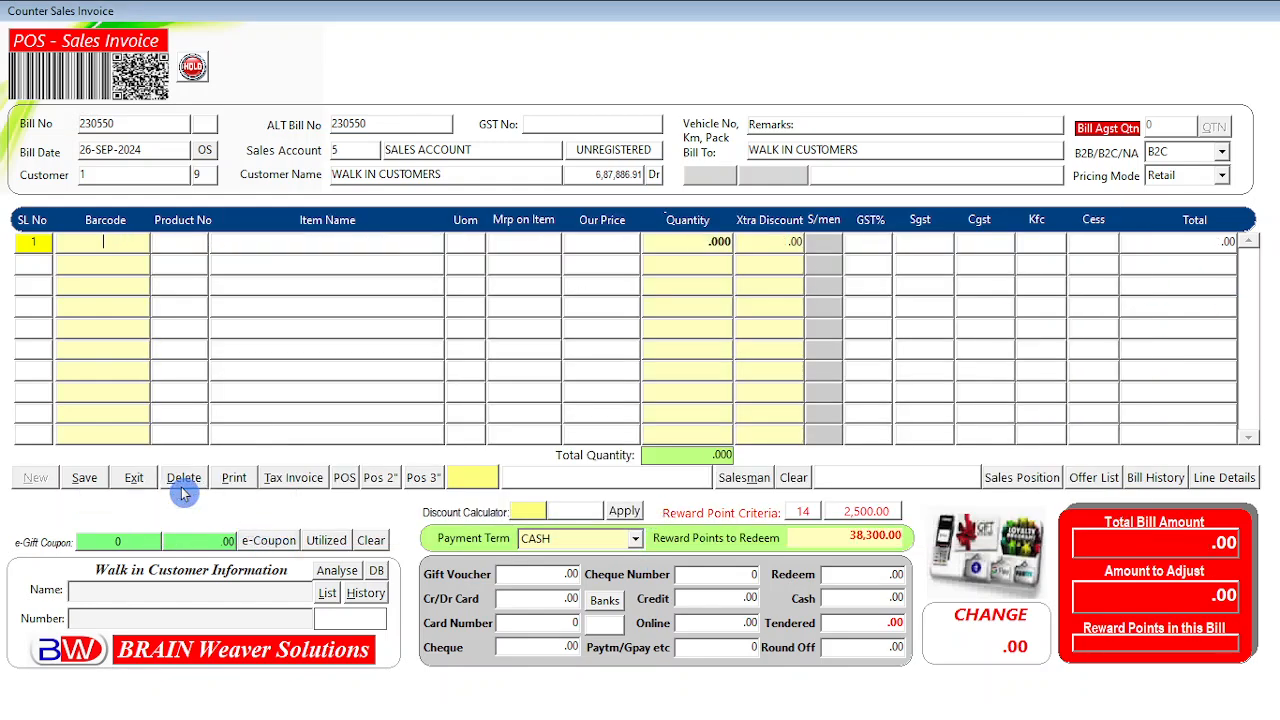
left_click(1213, 175)
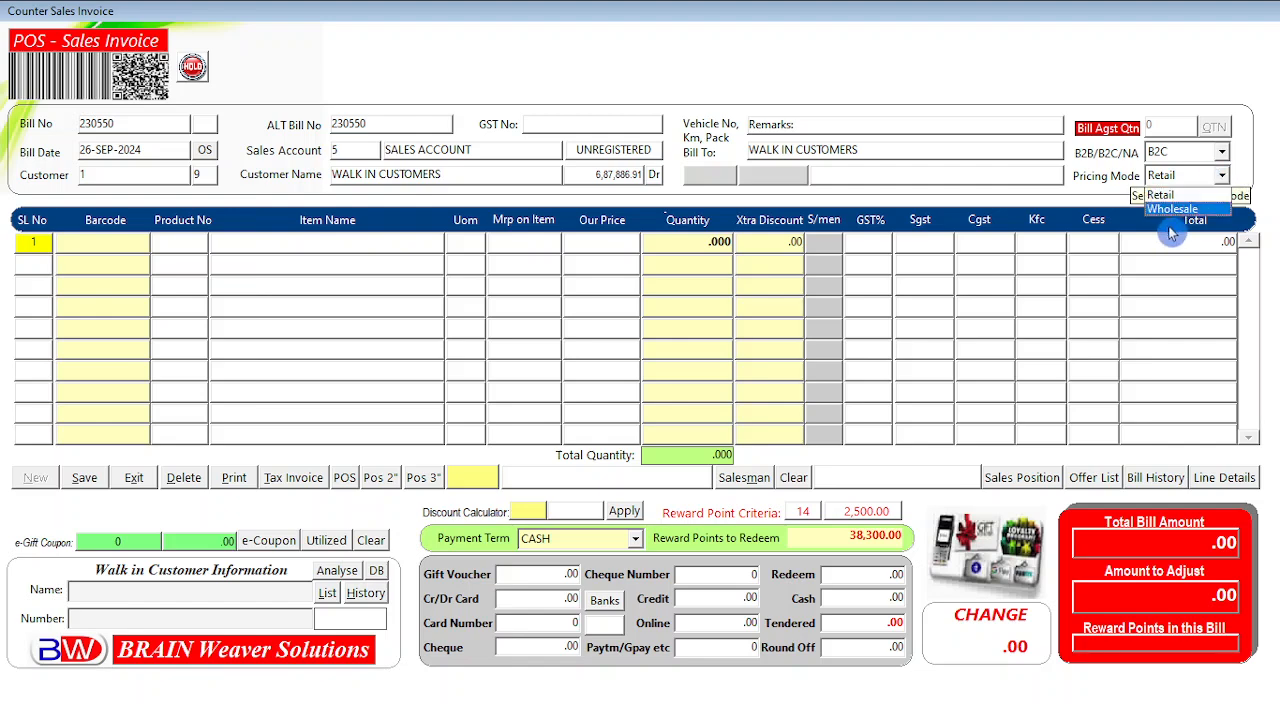
left_click(1173, 209)
key("Tab")
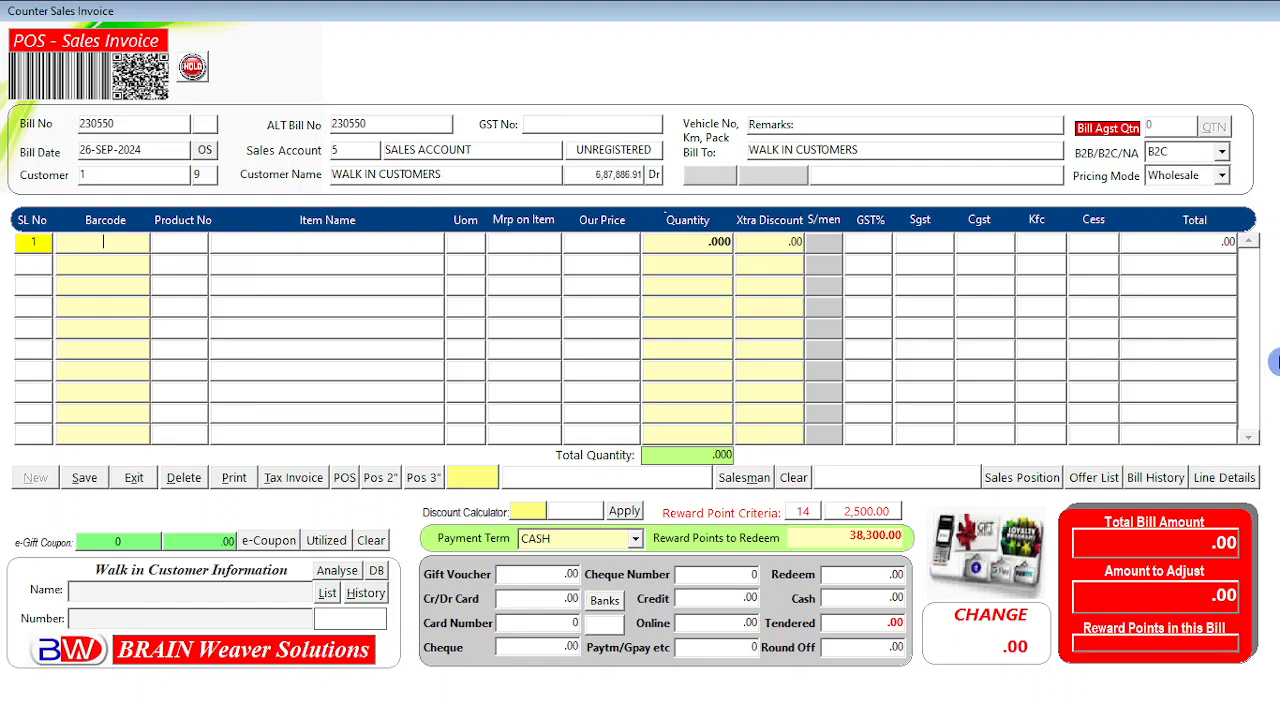
type("000001")
key("Return")
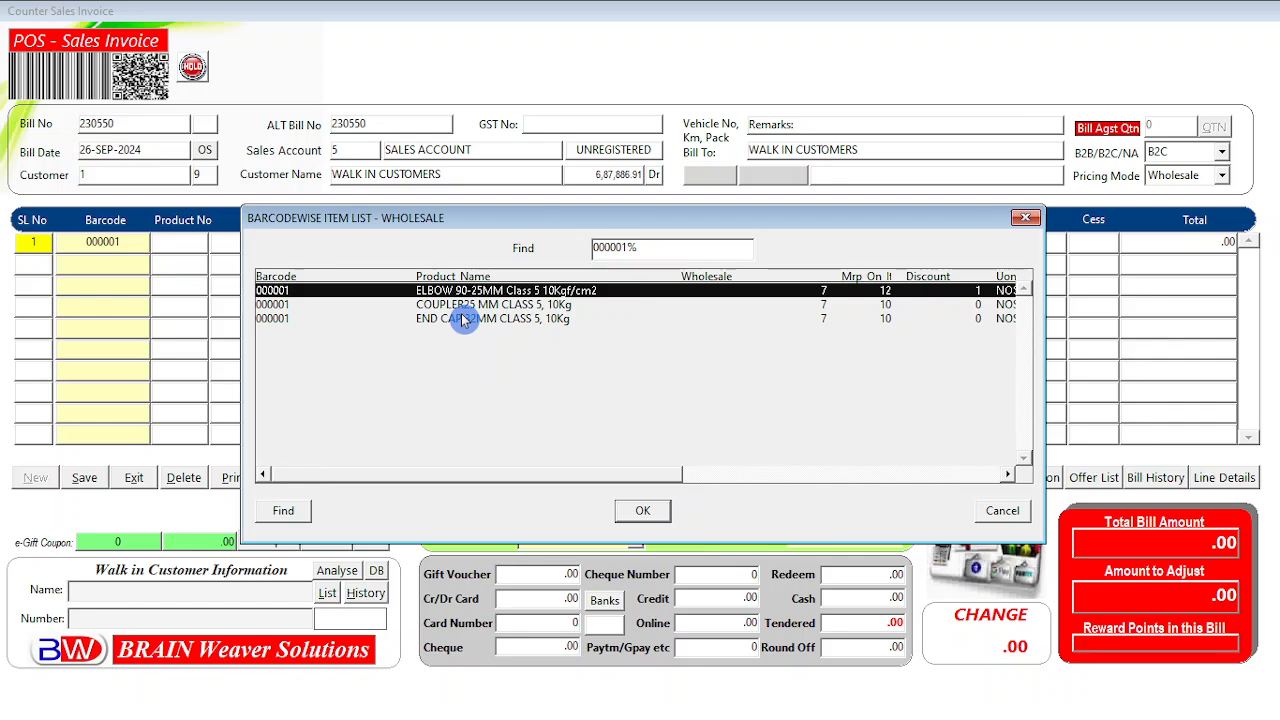
left_click(1001, 510)
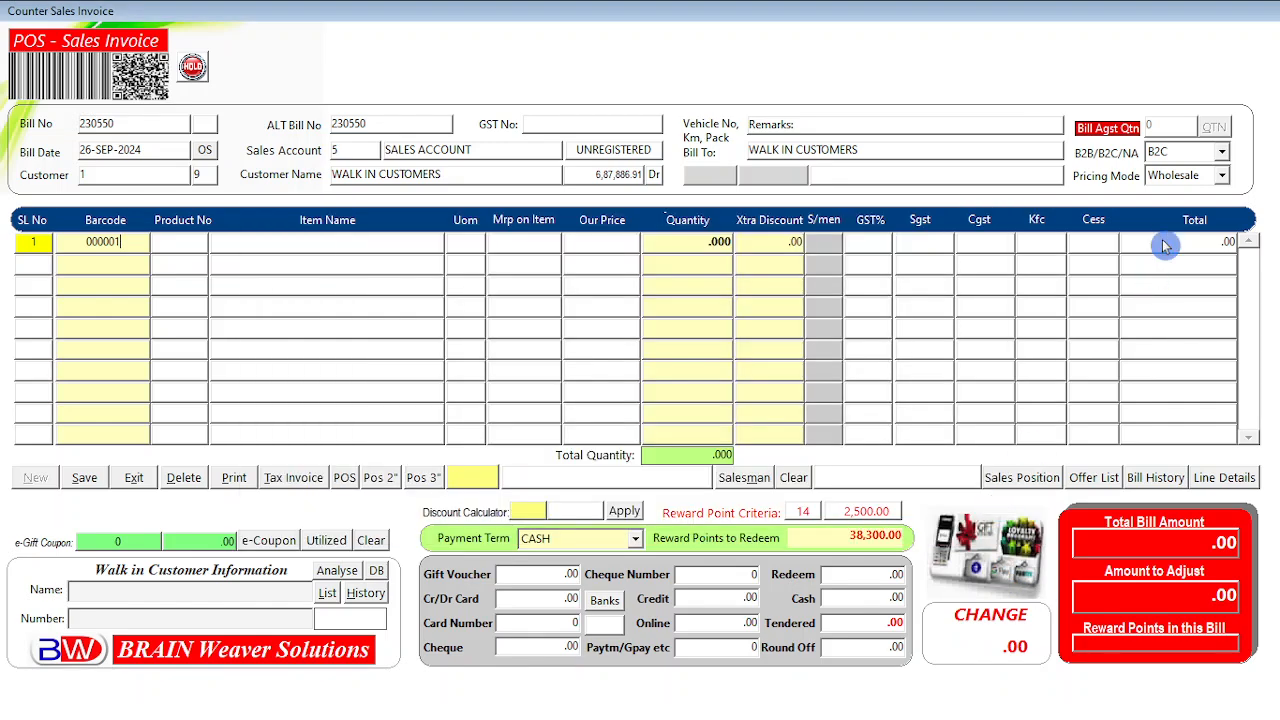
Switch the pricing mode back to Retail and return to the row 1 barcode.
left_click(1221, 175)
left_click(1170, 206)
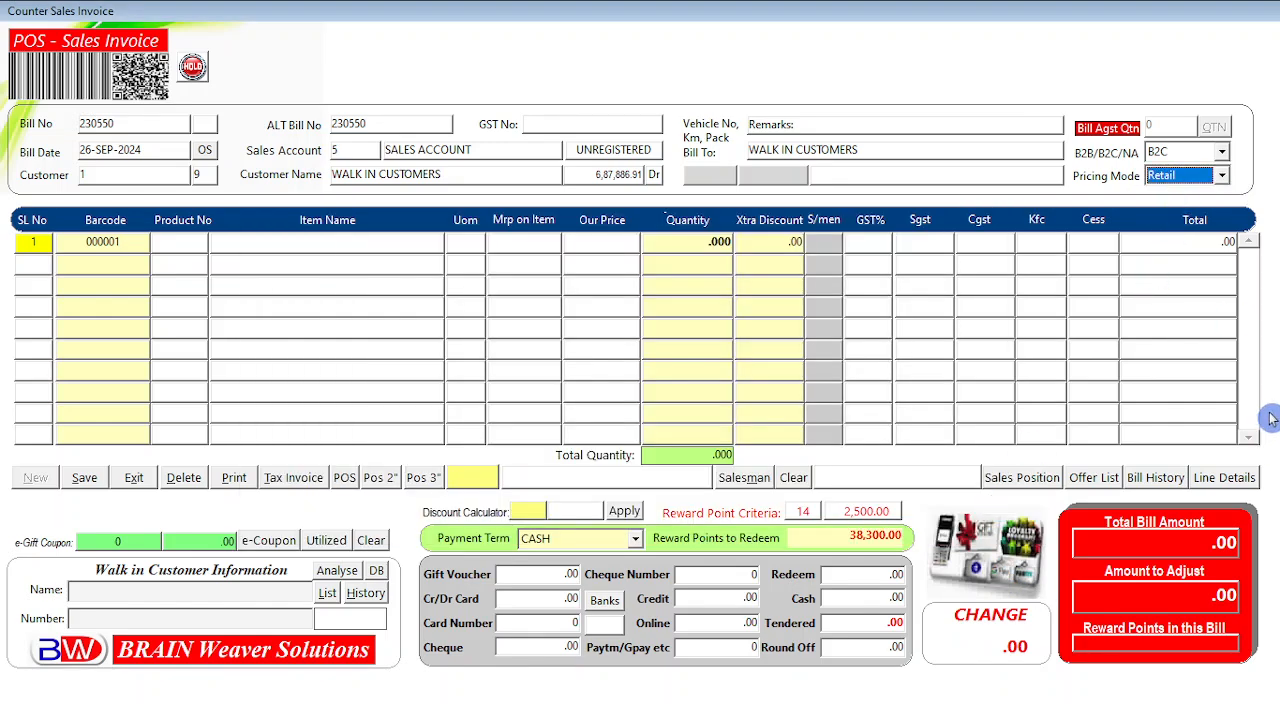
key("Return")
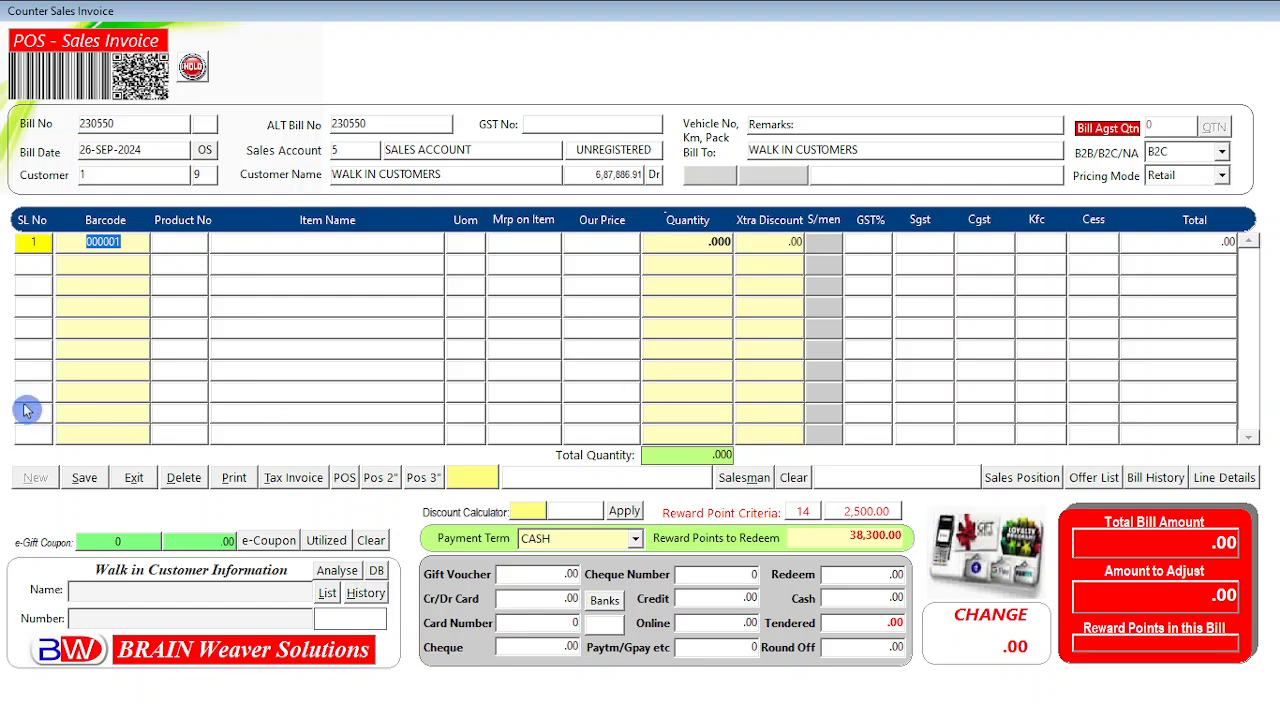
Clear the barcode from row 1 and open Item List - RETAIL with F9.
left_click(190, 480)
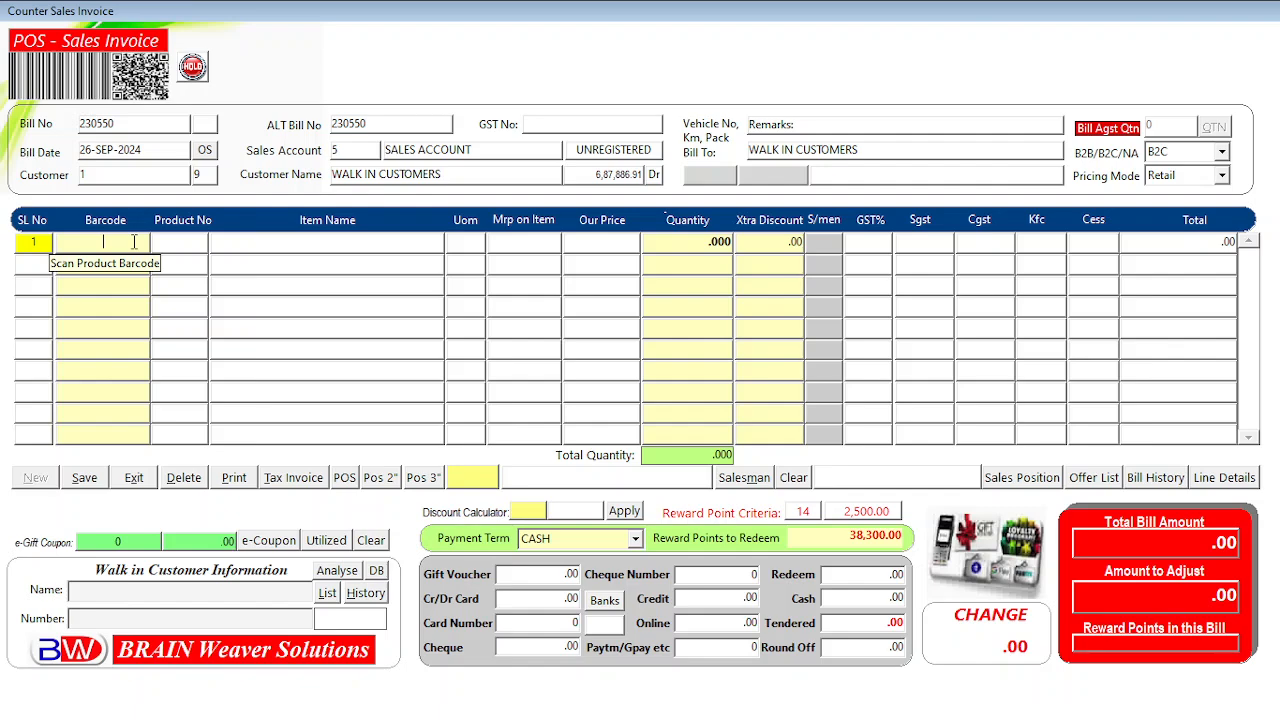
key("F9")
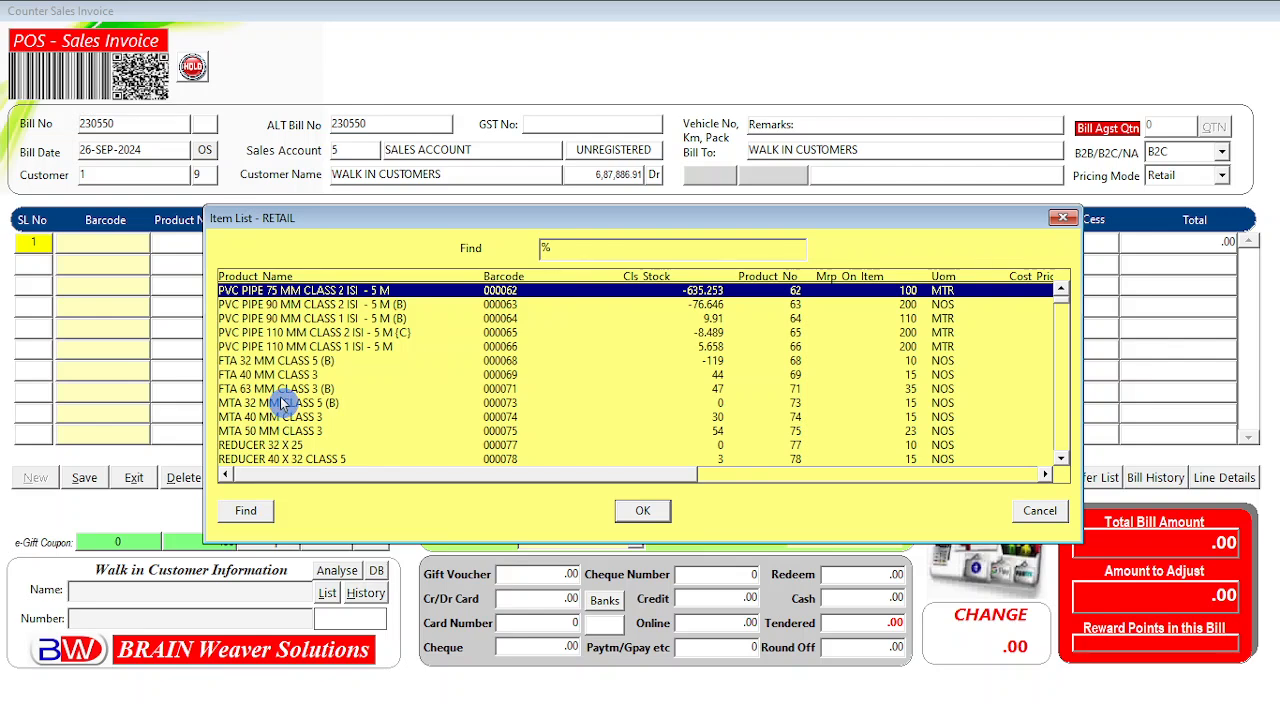
Find 'la', add LADIES TOP ART NO.8904 with quantity 1 and no extra discount.
type("la")
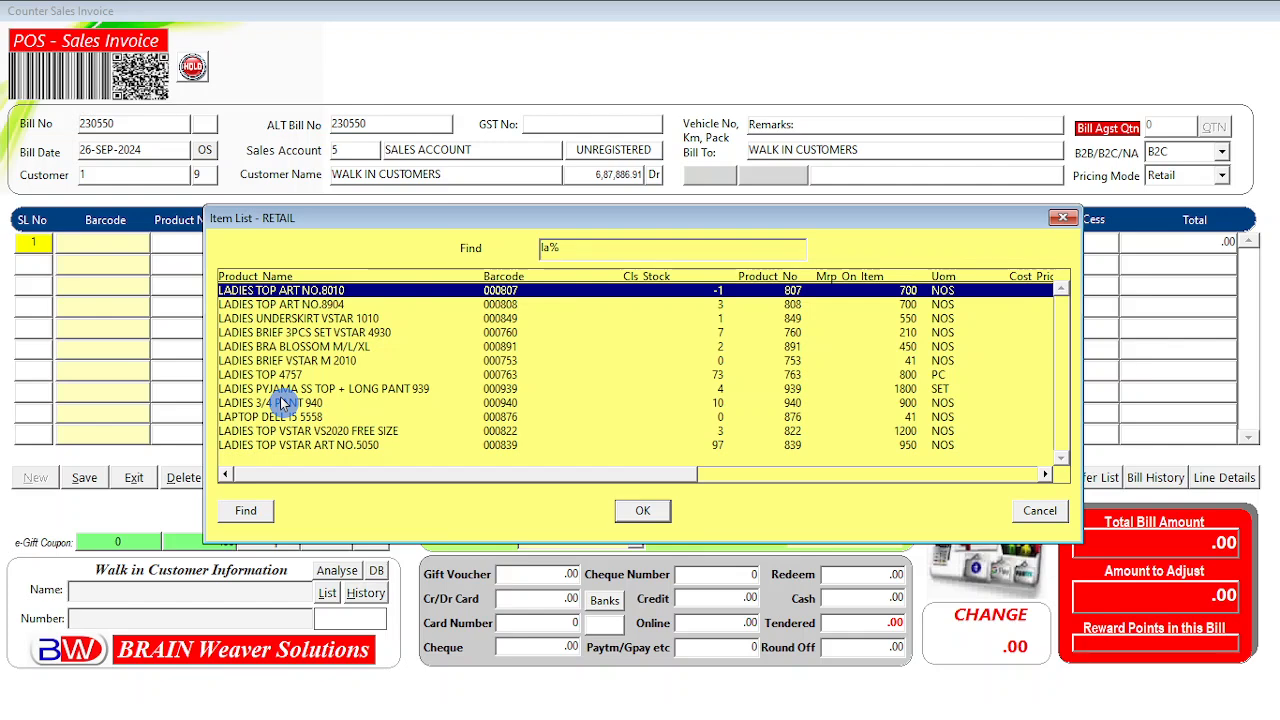
key("Down")
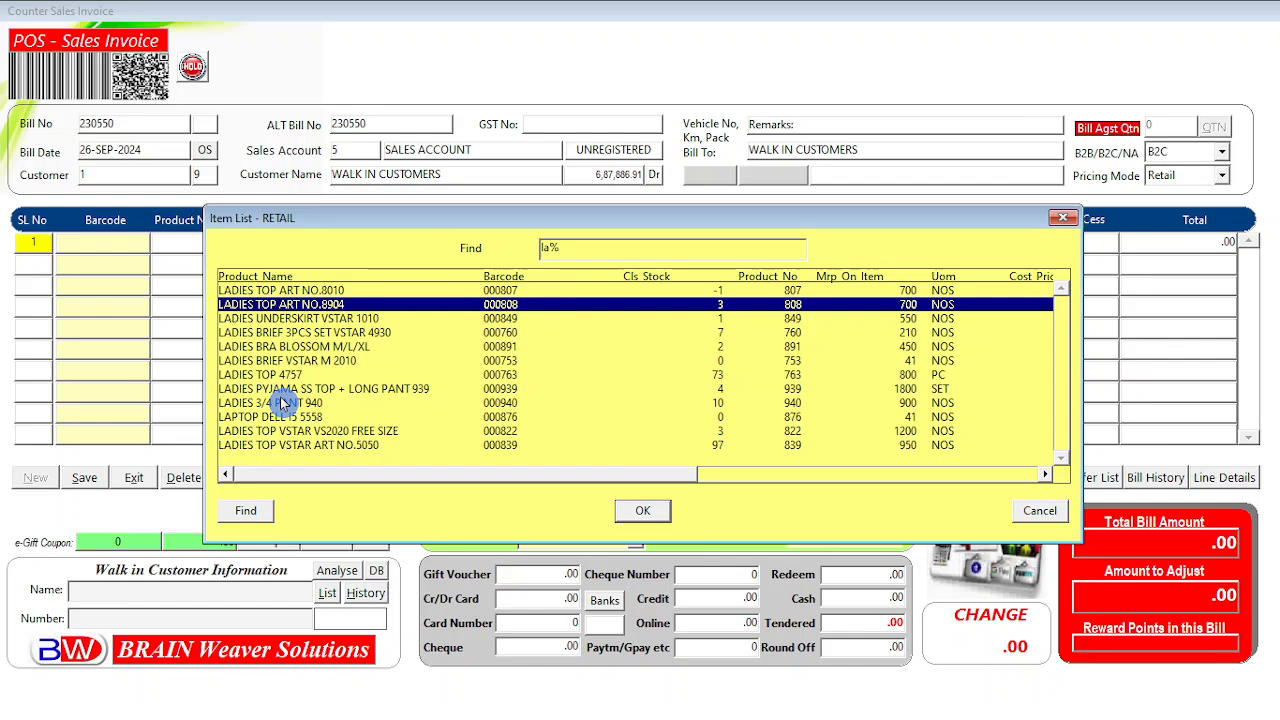
key("Return")
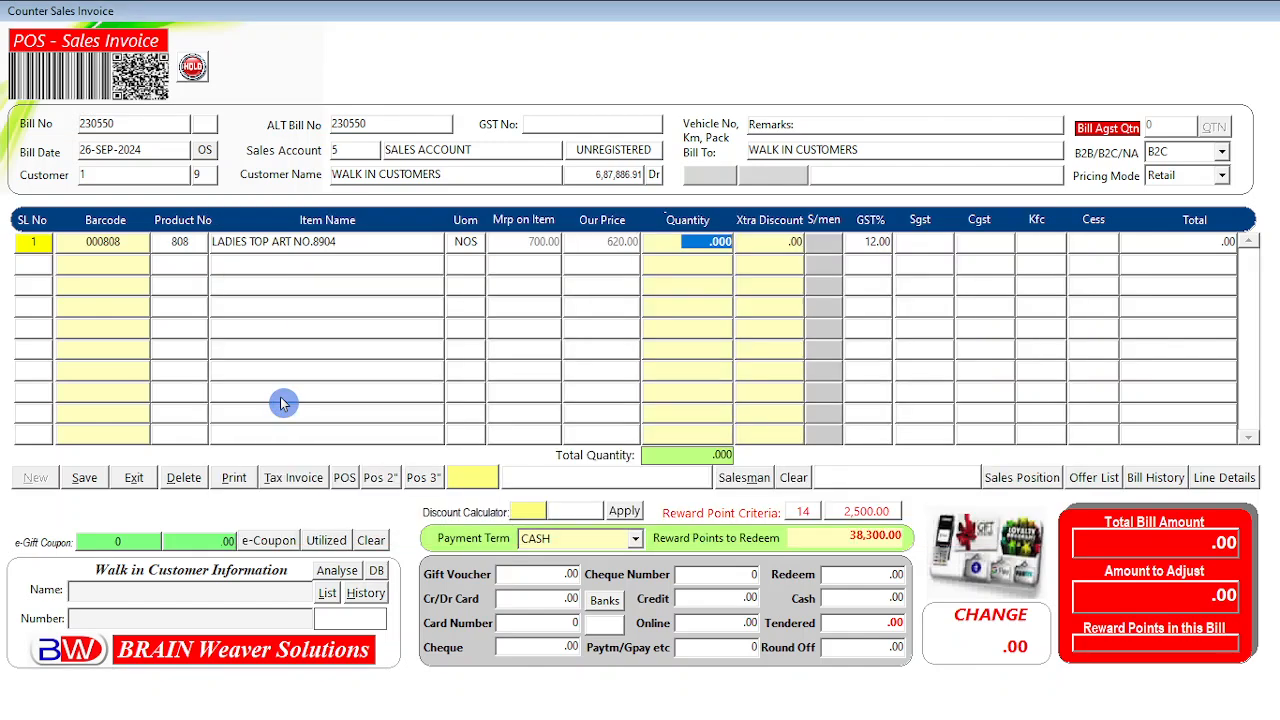
type("1")
key("Return")
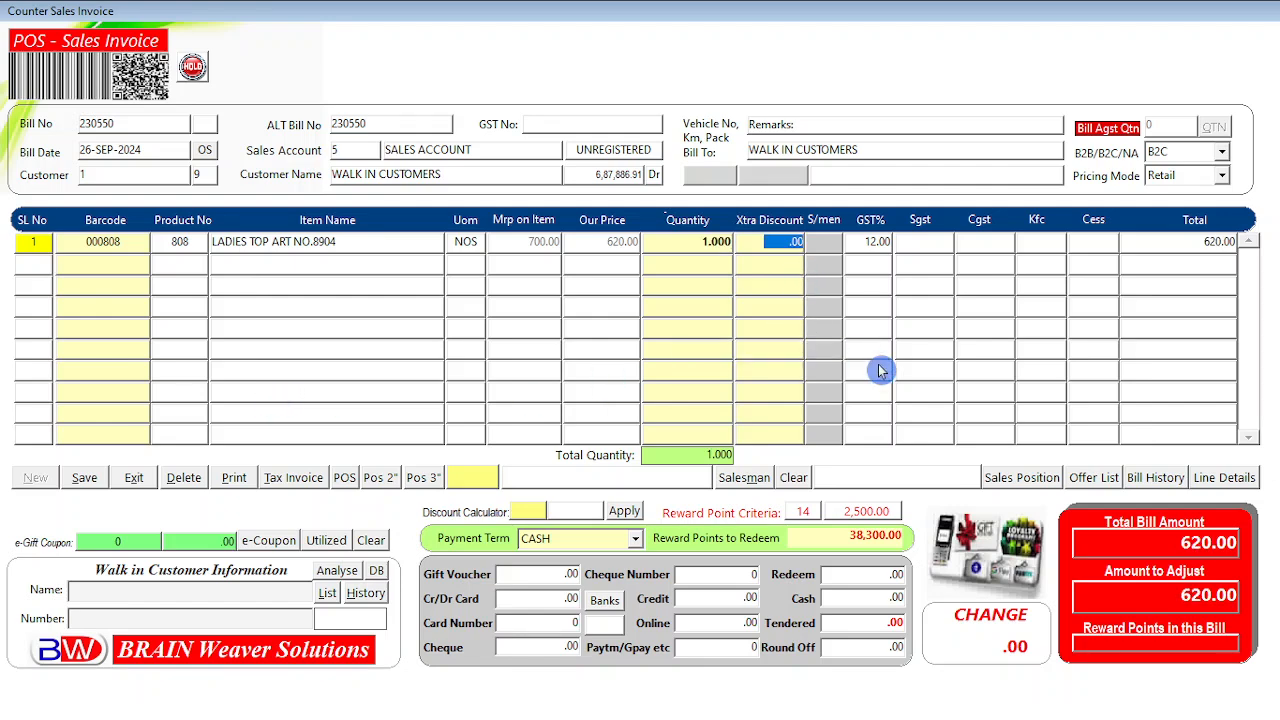
key("Return")
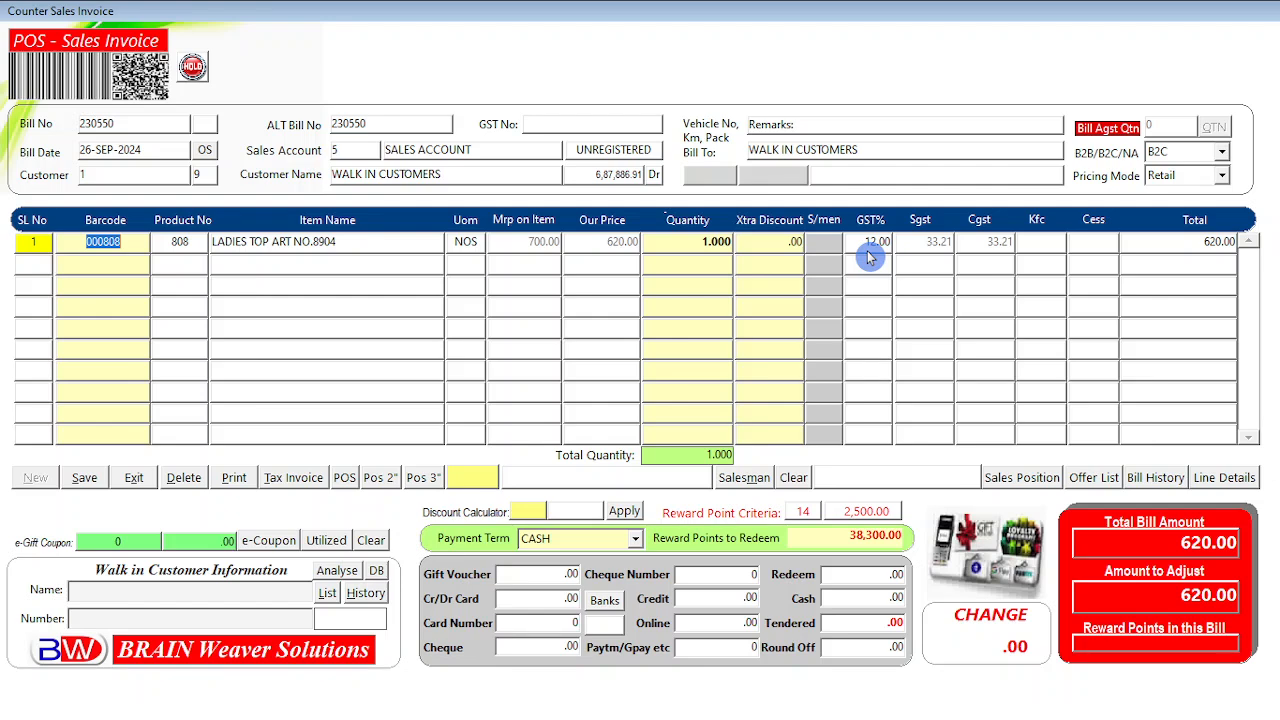
left_click(818, 243)
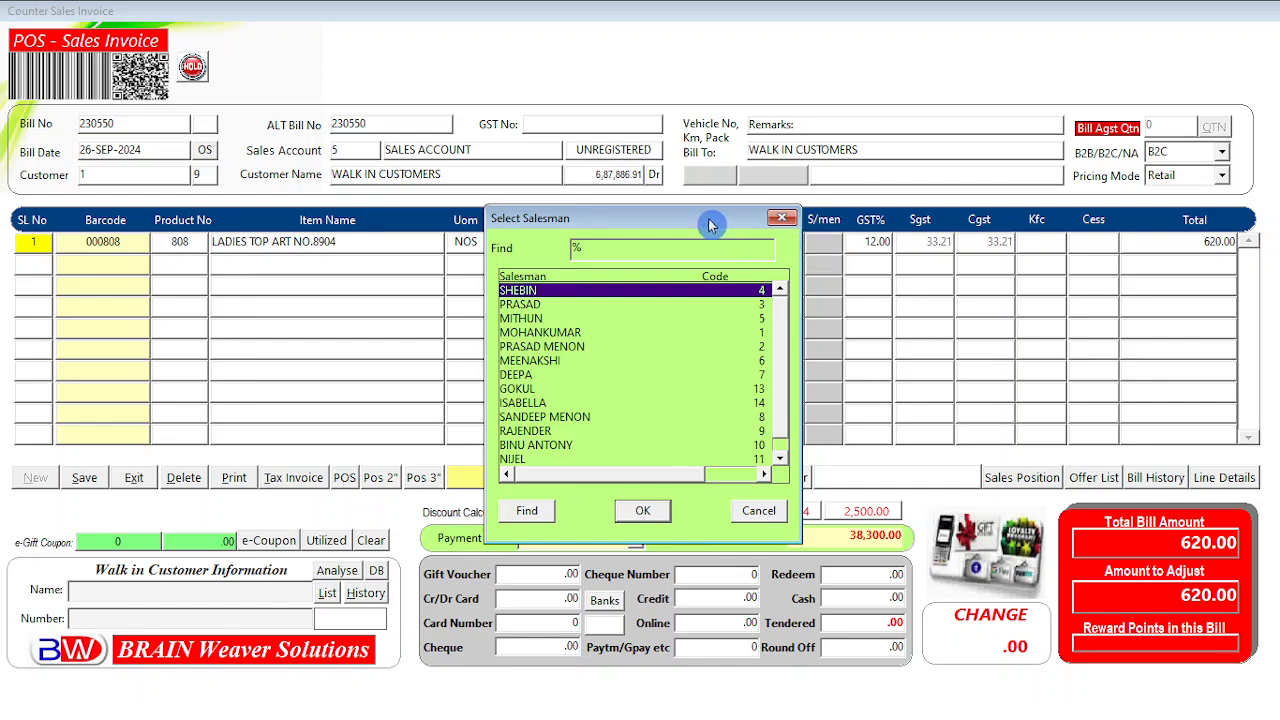
left_click_drag(712, 221, 669, 176)
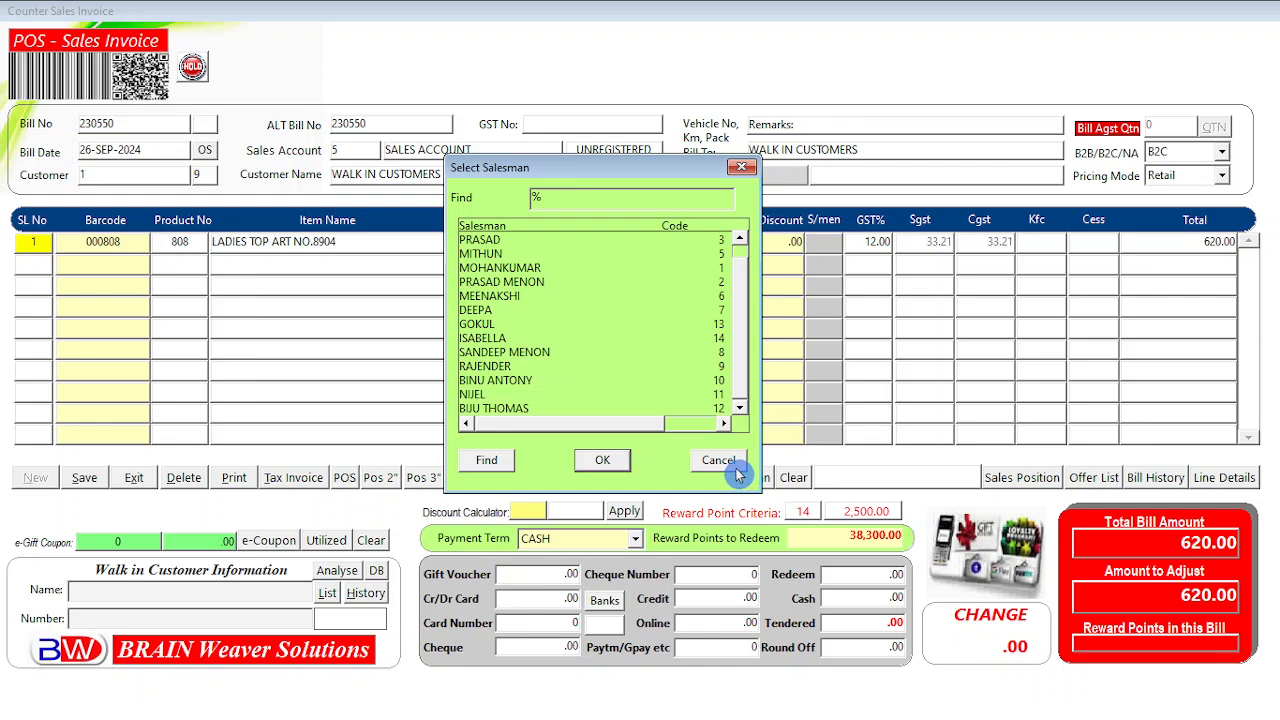
left_click(718, 461)
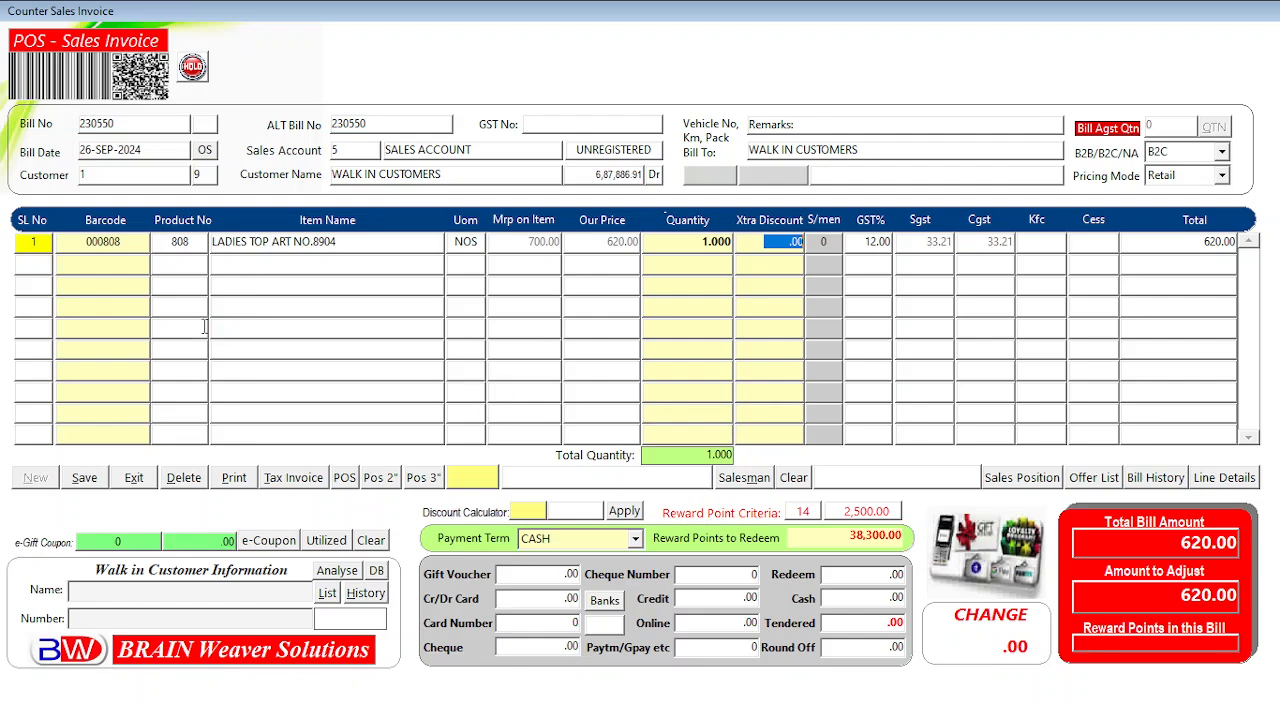
left_click(745, 484)
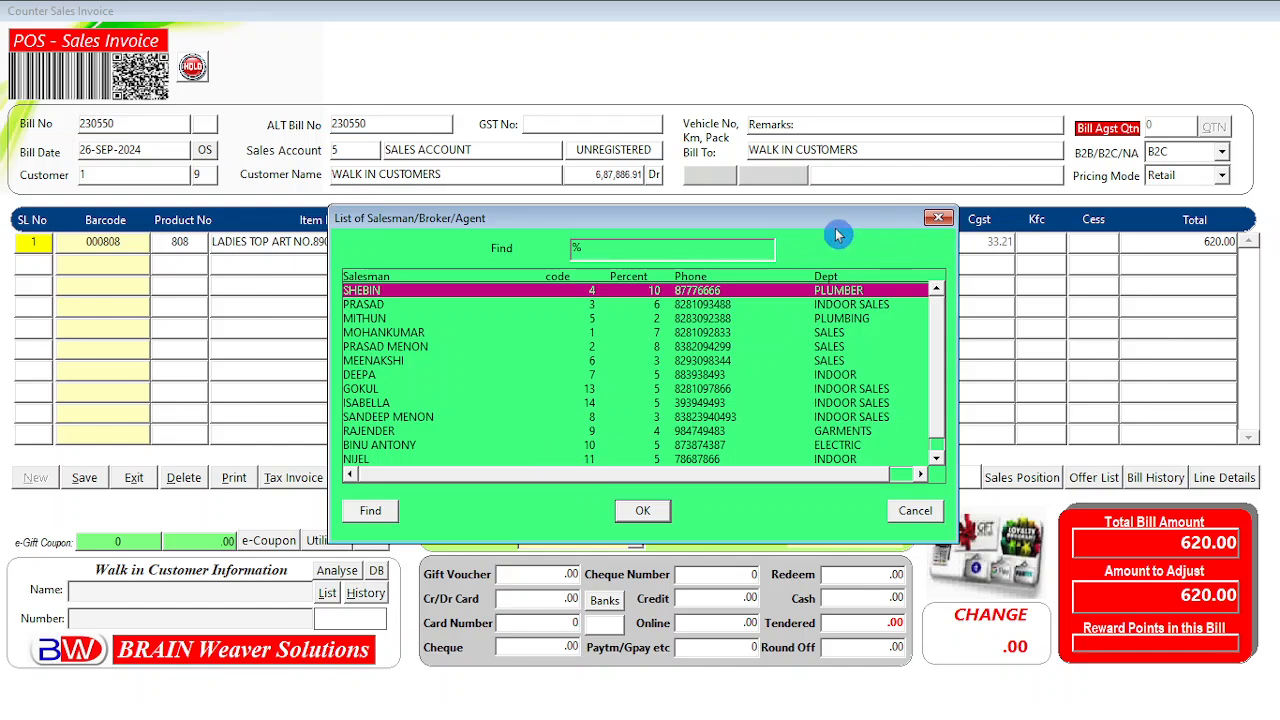
left_click_drag(757, 221, 625, 132)
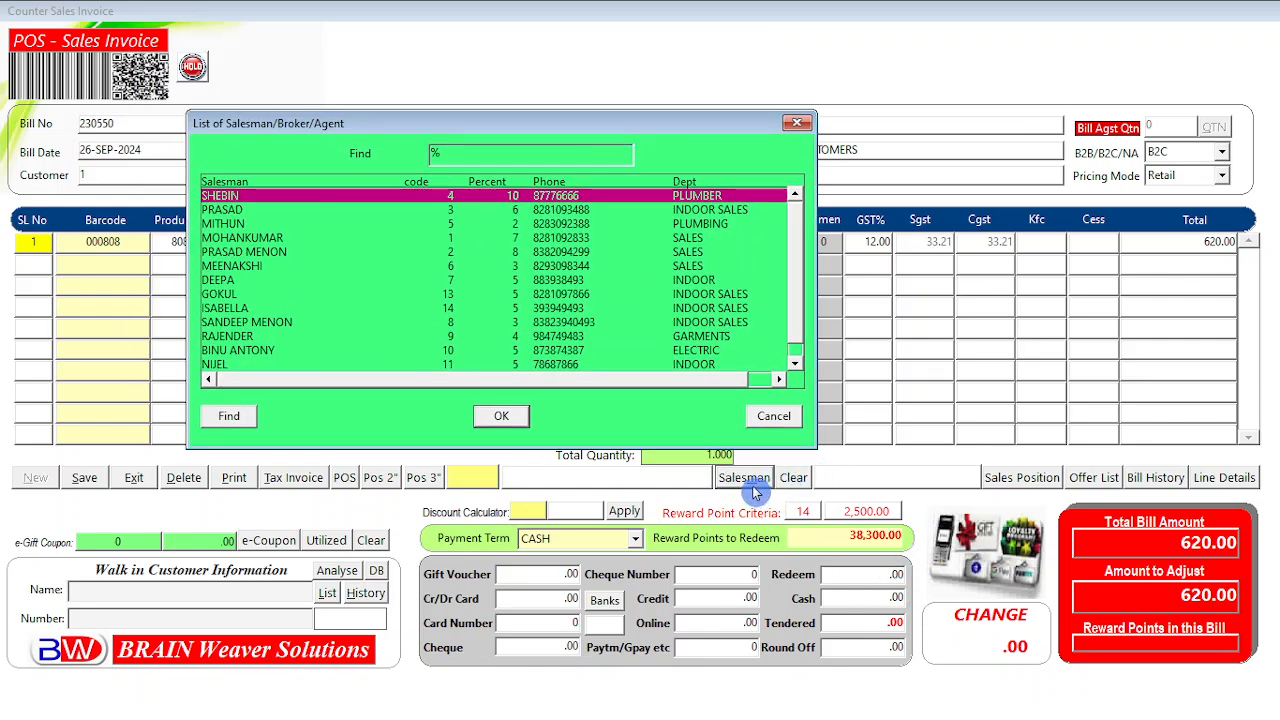
left_click(780, 421)
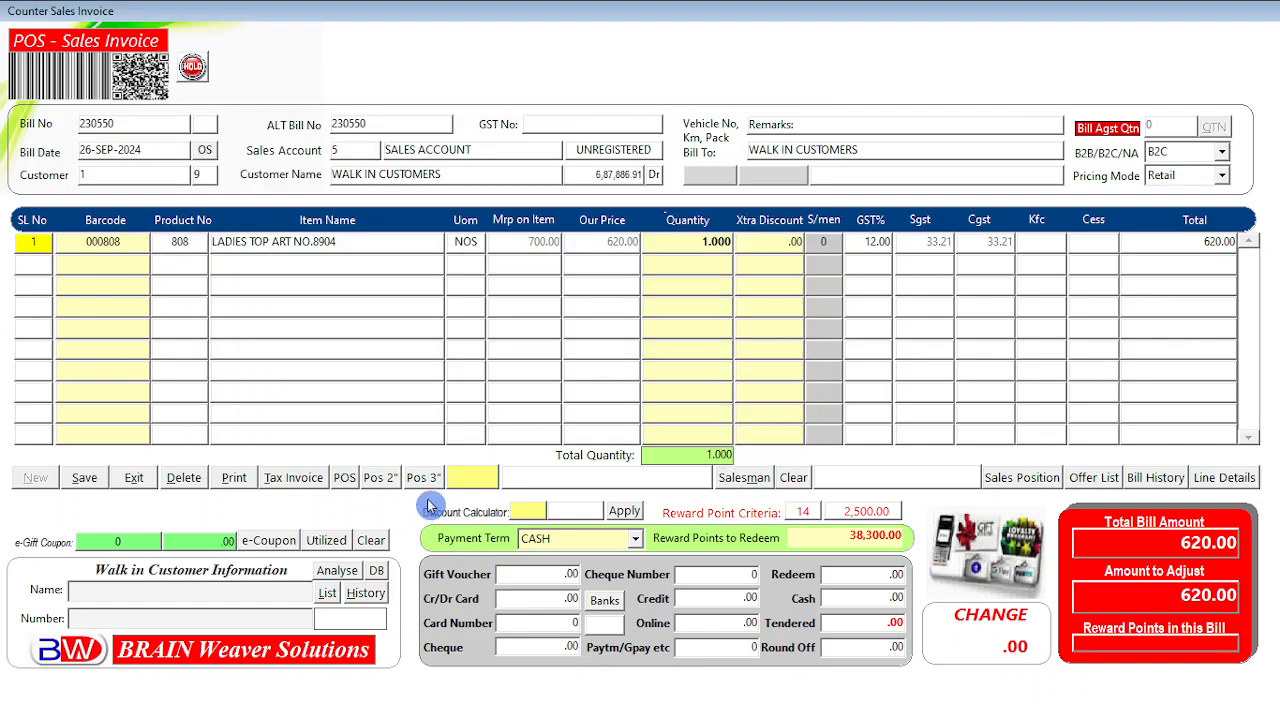
Add LADIES BRIEF 3PCS SET VSTAR 4930 on row 2 with quantity 1.
left_click(430, 537)
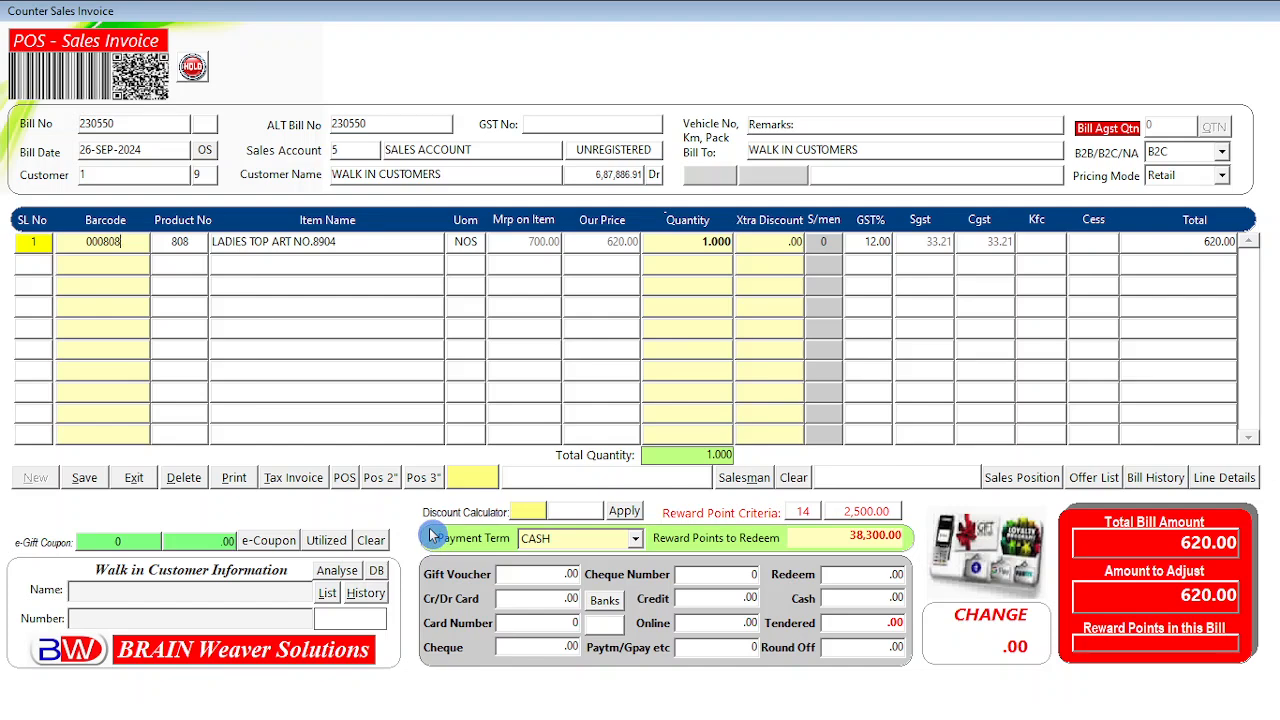
key("Return")
key("F9")
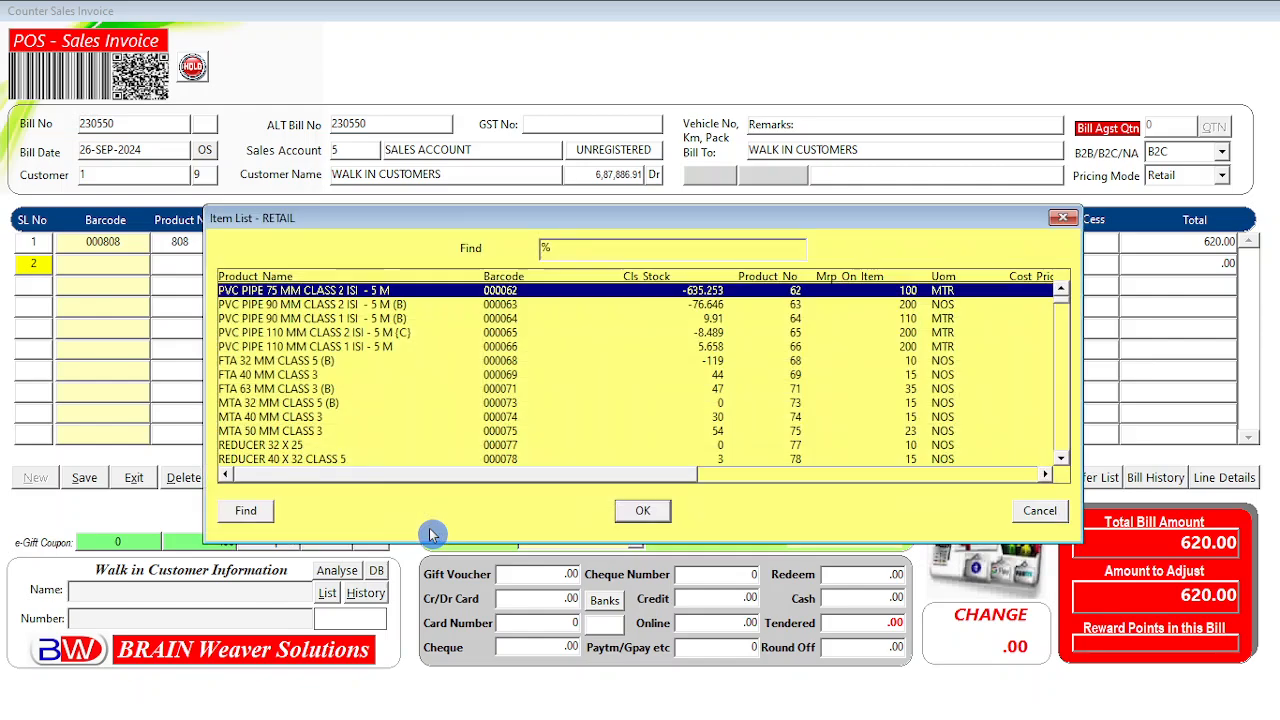
type("la")
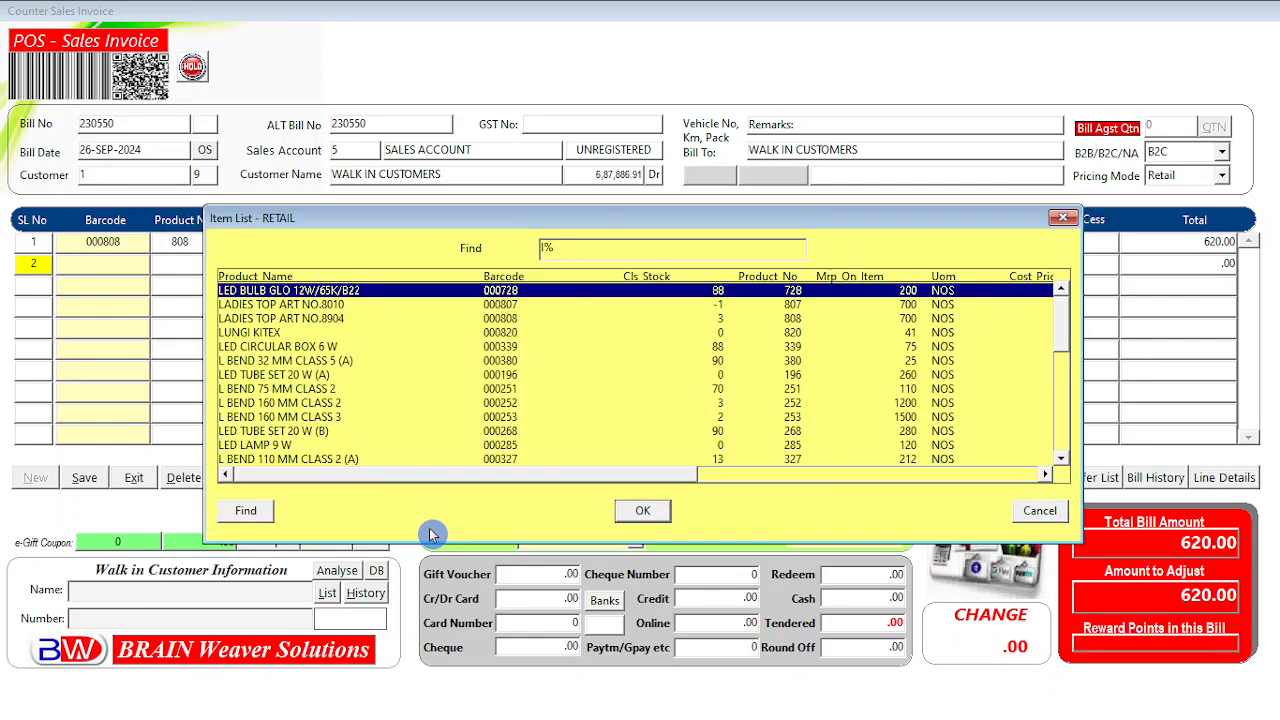
key("Down")
key("Down")
key("Down")
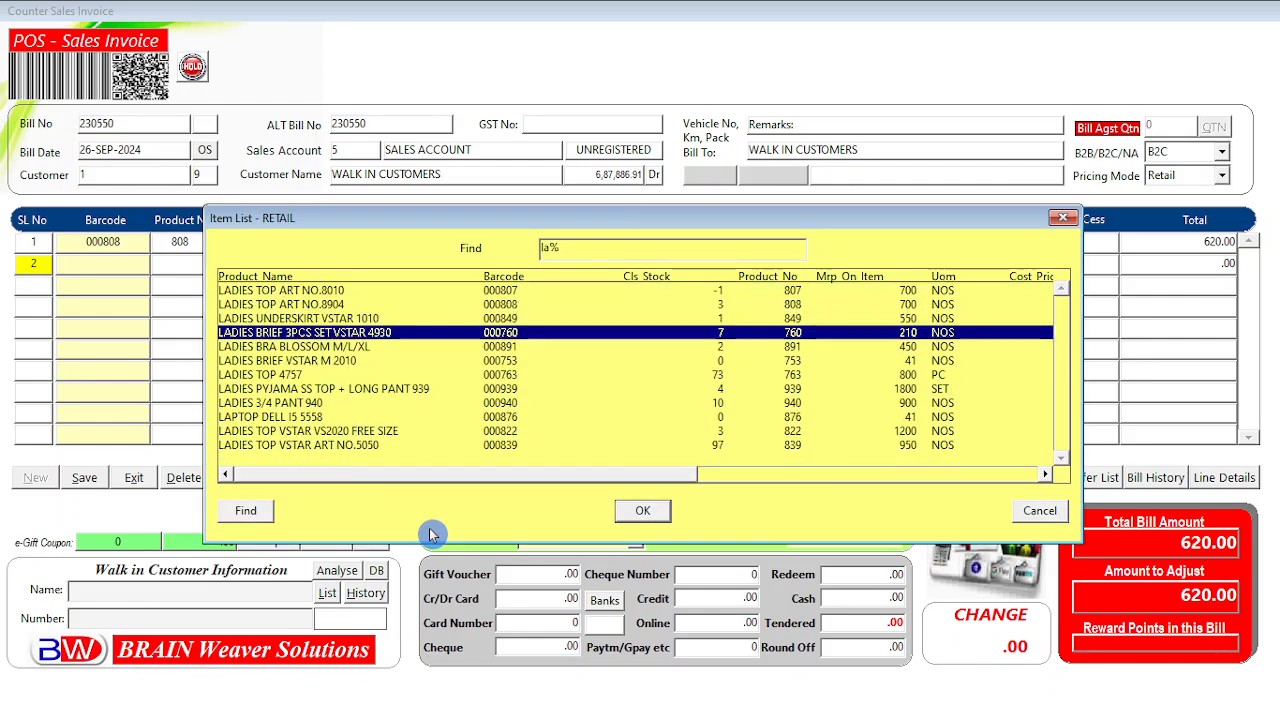
key("Return")
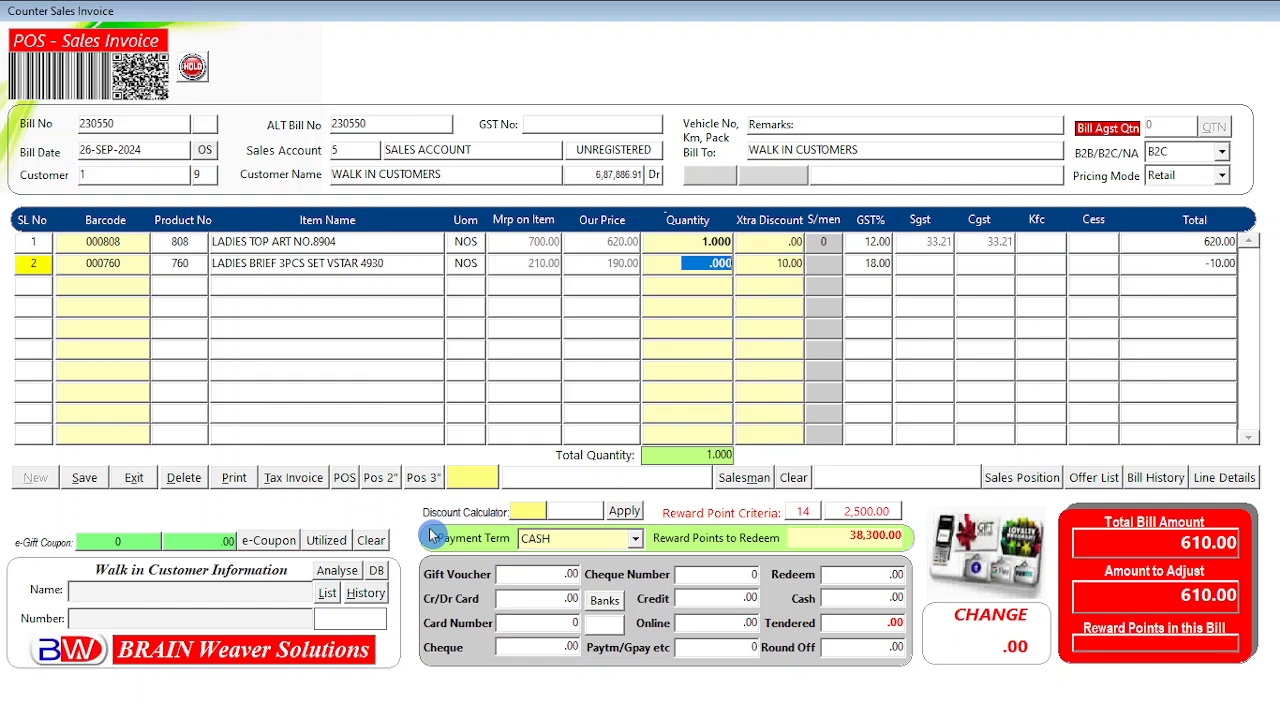
type("1")
key("Return")
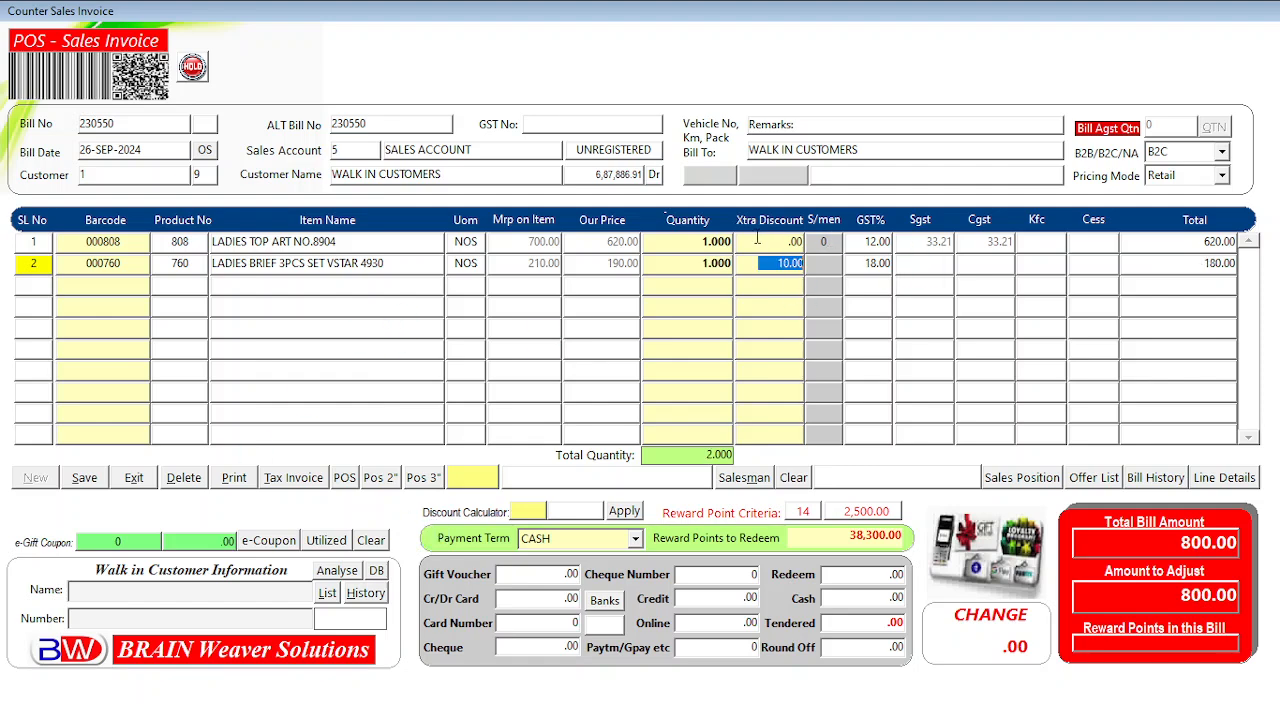
Delete row 2's 10.00 extra discount and recalculate the bill to 810.00.
left_click(778, 242)
left_click(710, 263)
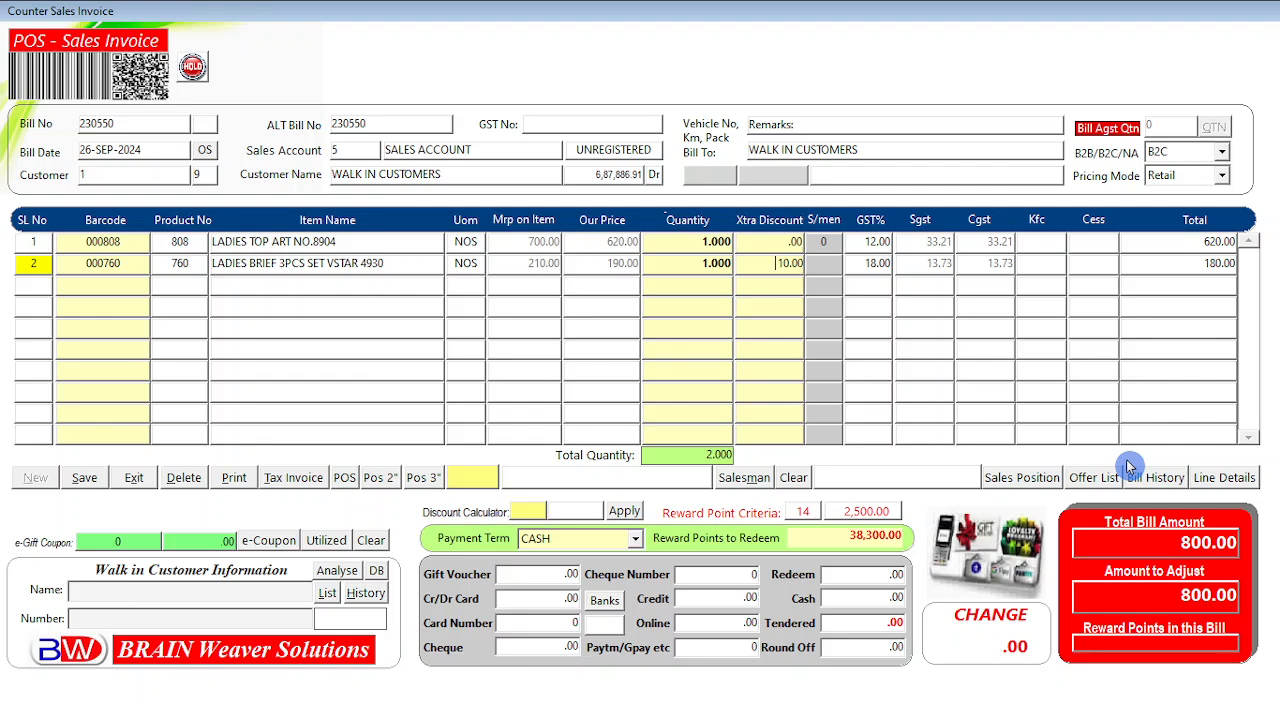
key("Delete")
key("Delete")
key("Delete")
key("Delete")
key("Delete")
key("Return")
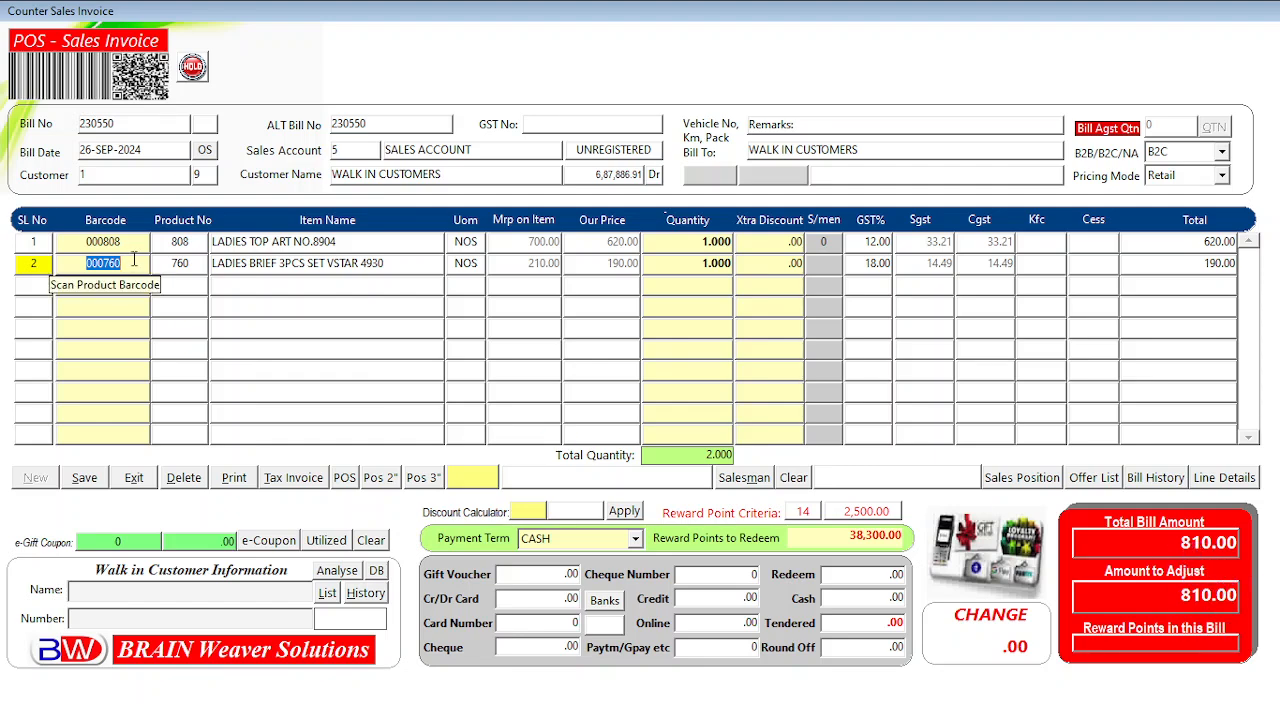
Choose the CASH payment term and record the full 810.00 as cash.
left_click(560, 540)
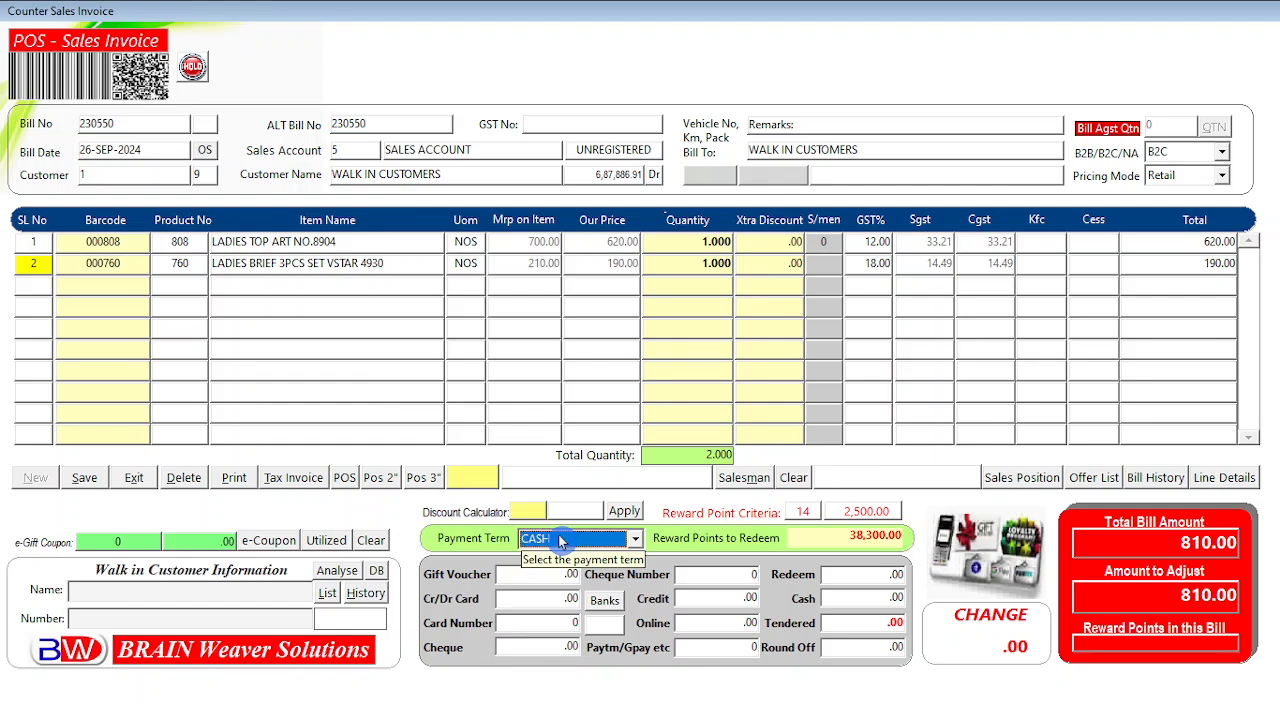
left_click(634, 540)
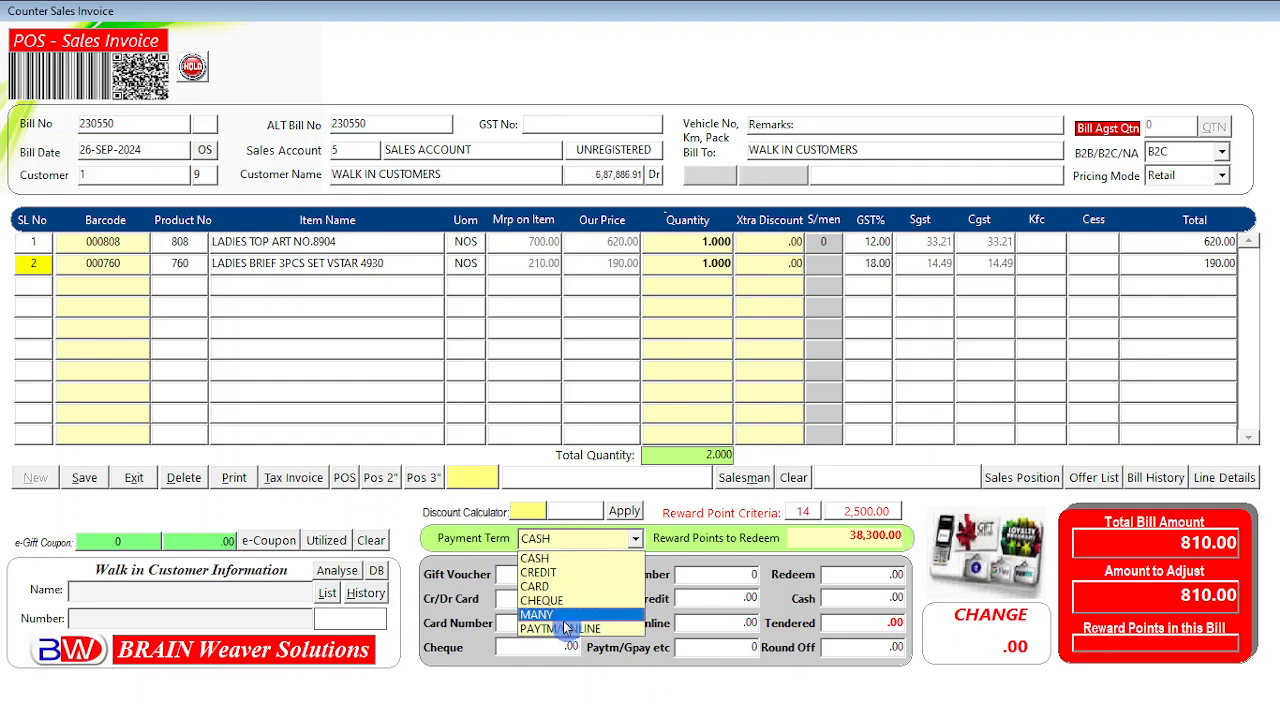
left_click(536, 563)
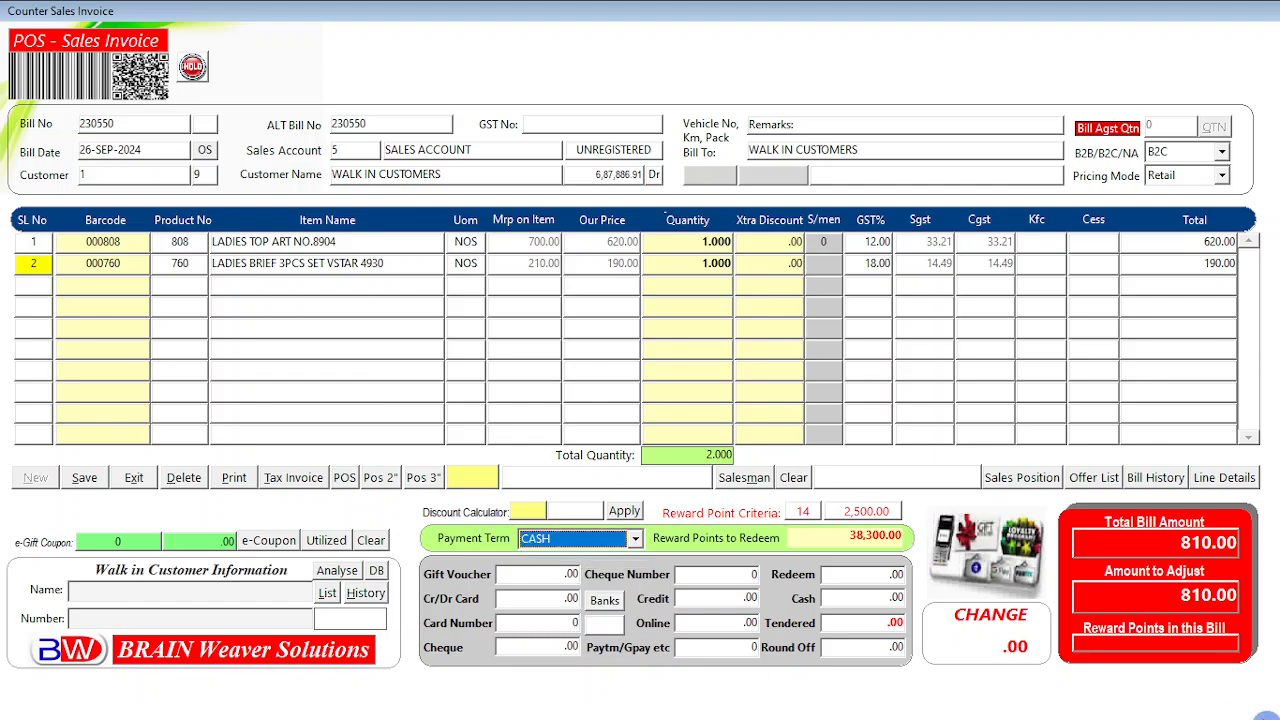
key("Return")
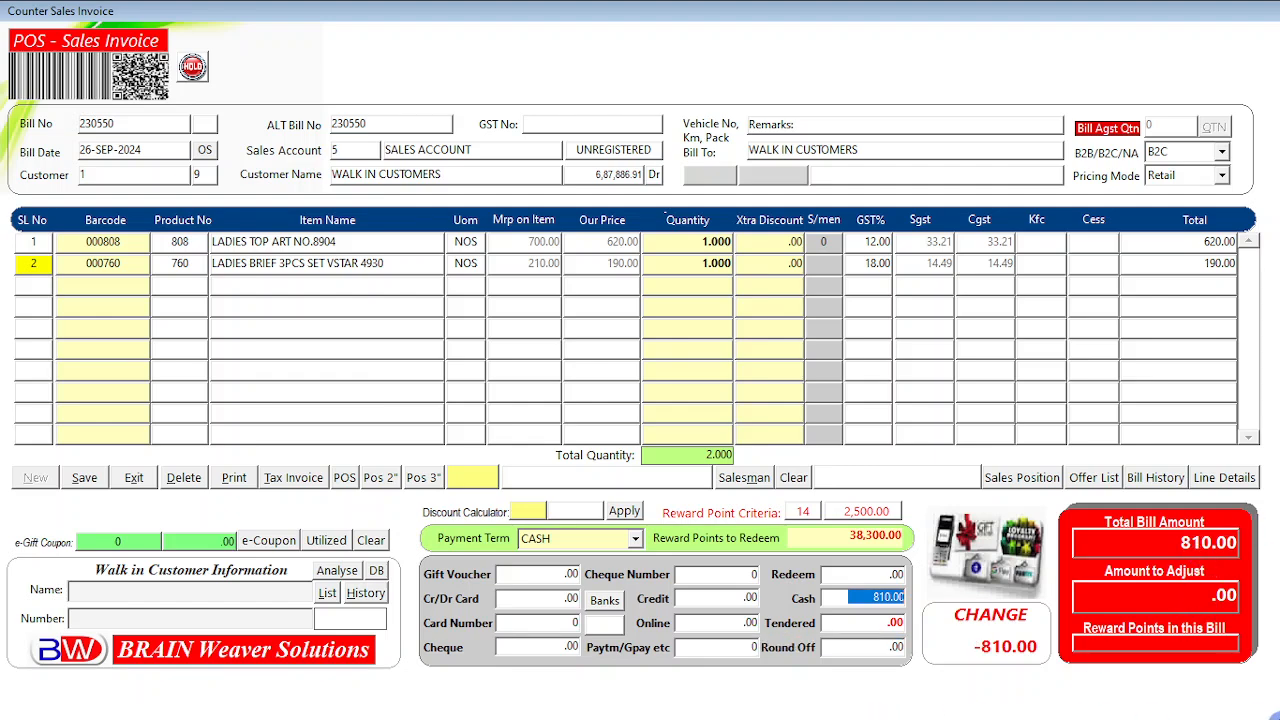
Enter 850 as the tendered amount so 40.00 change shows, with no round-off.
key("Return")
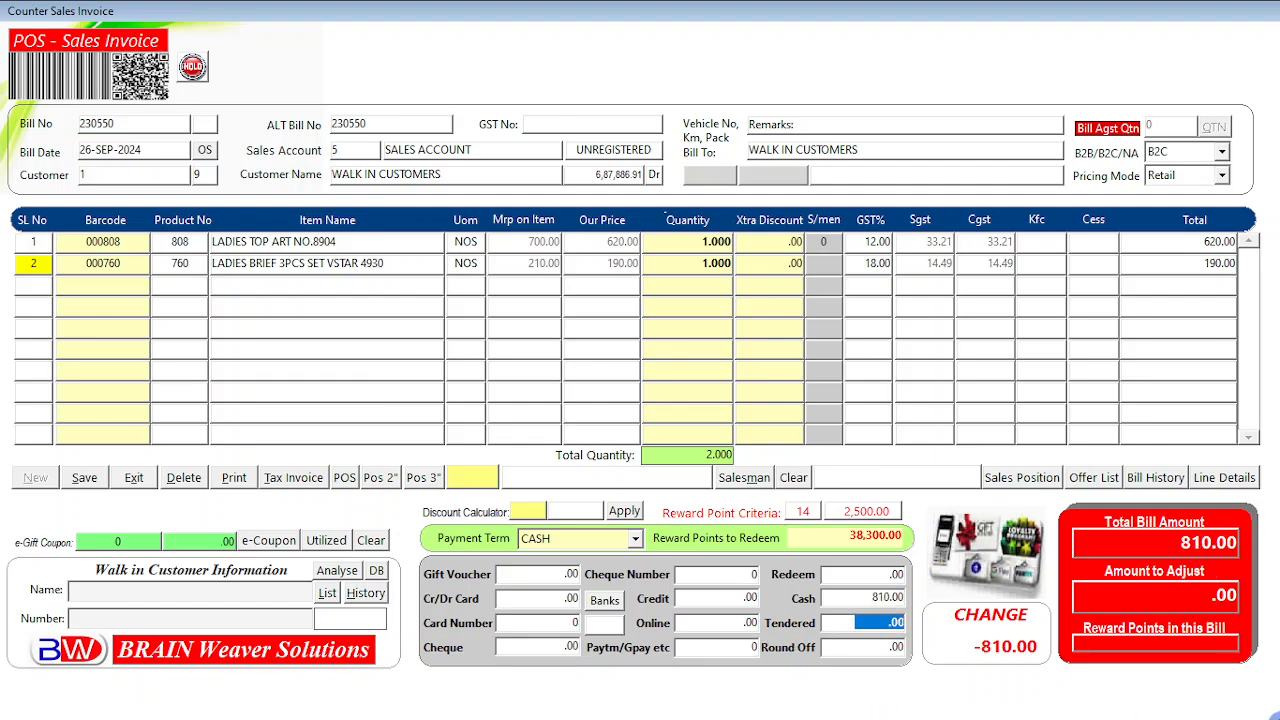
type("850")
key("Return")
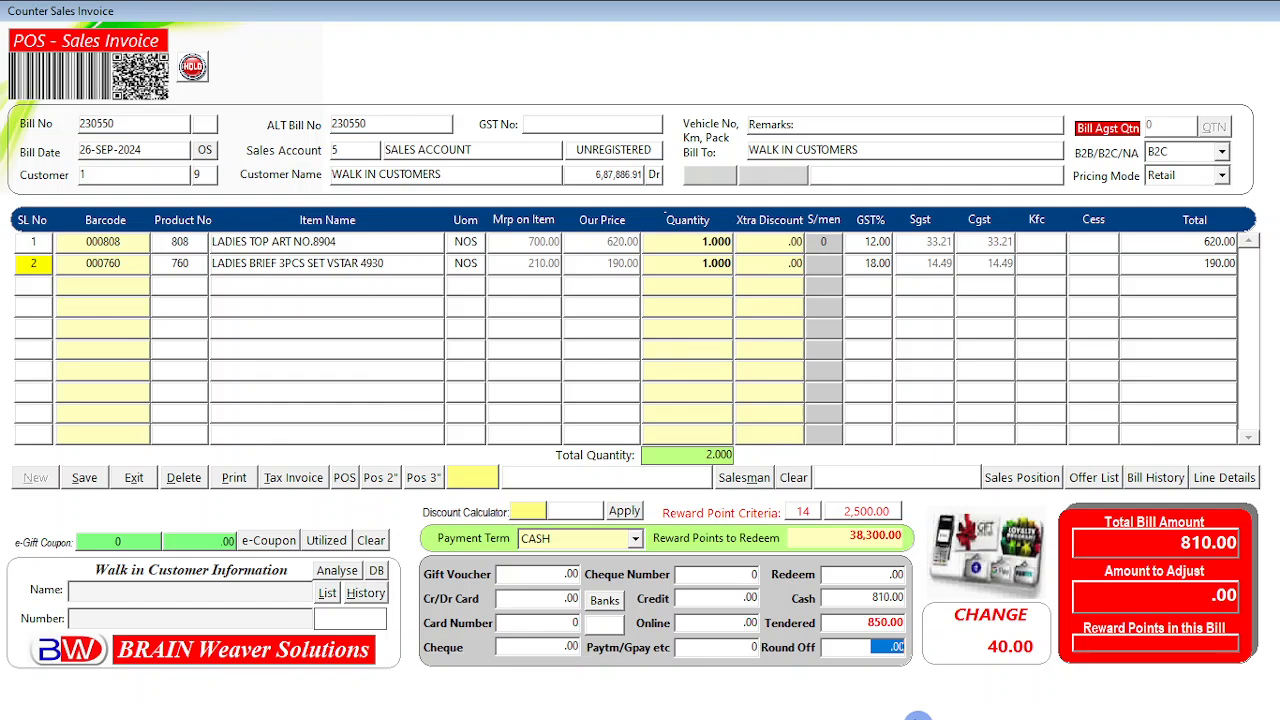
key("Return")
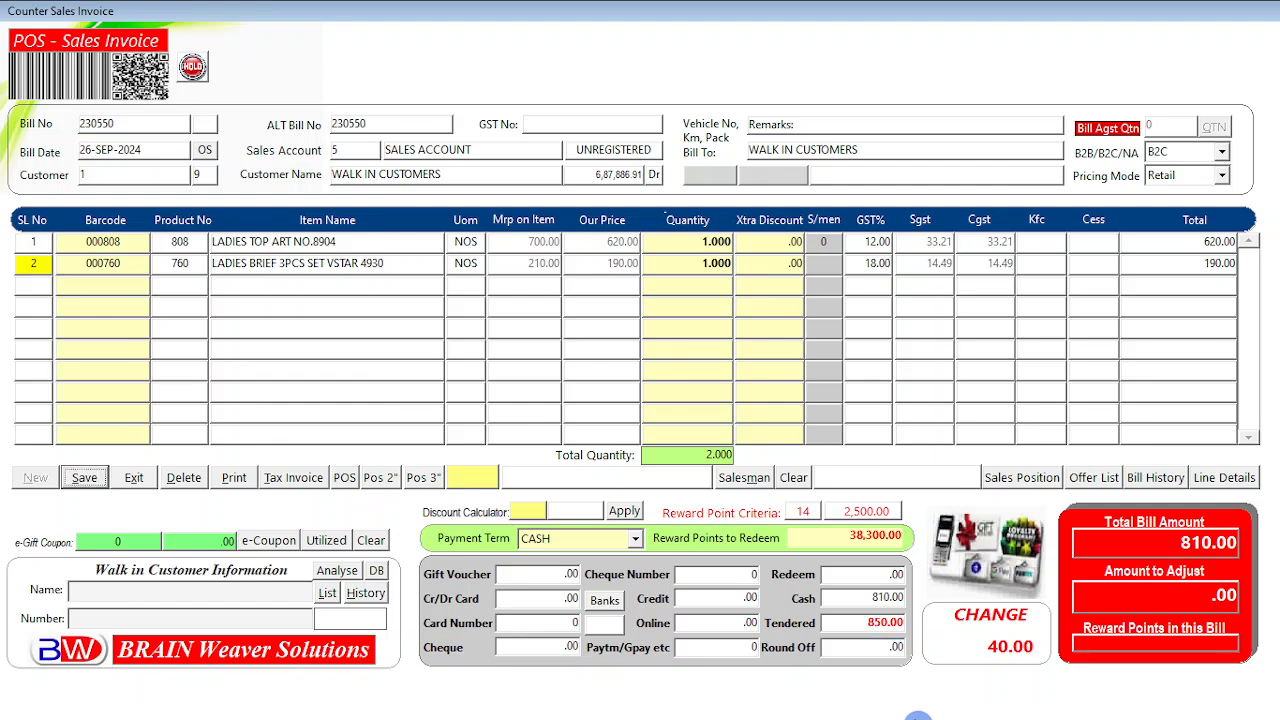
Enter the walk-in customer's phone number in the Number field and confirm it.
left_click(201, 616)
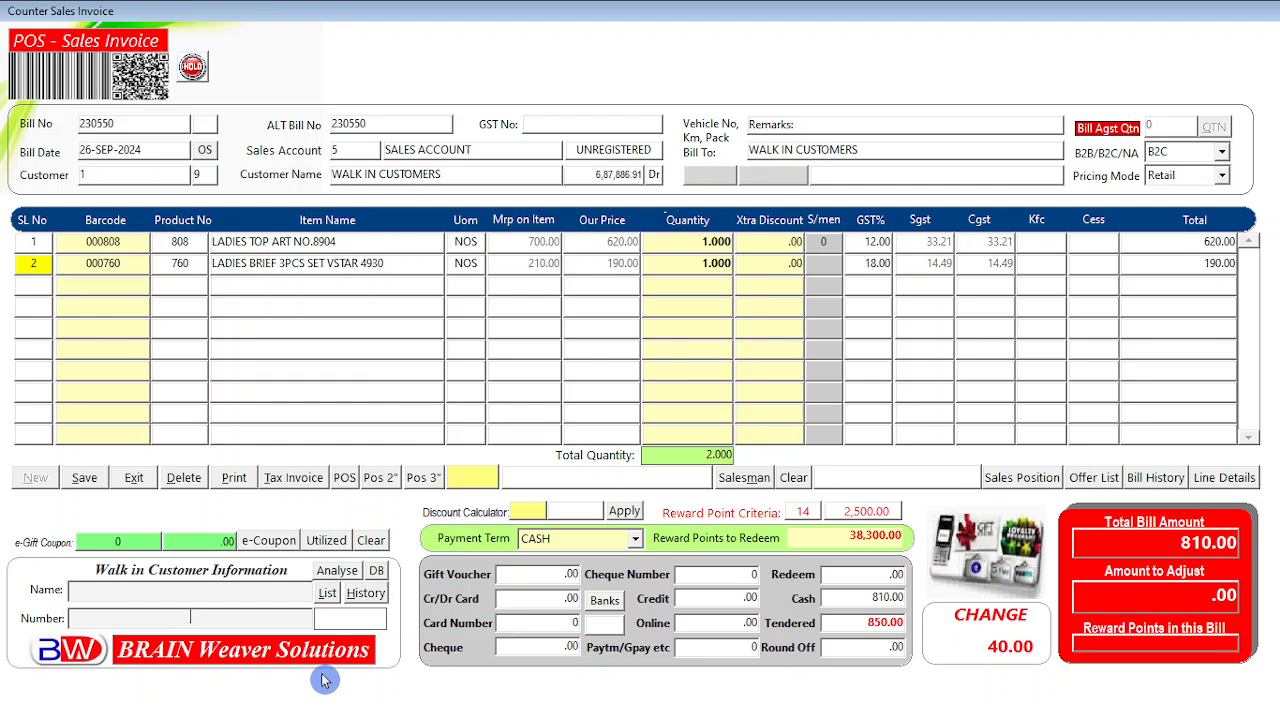
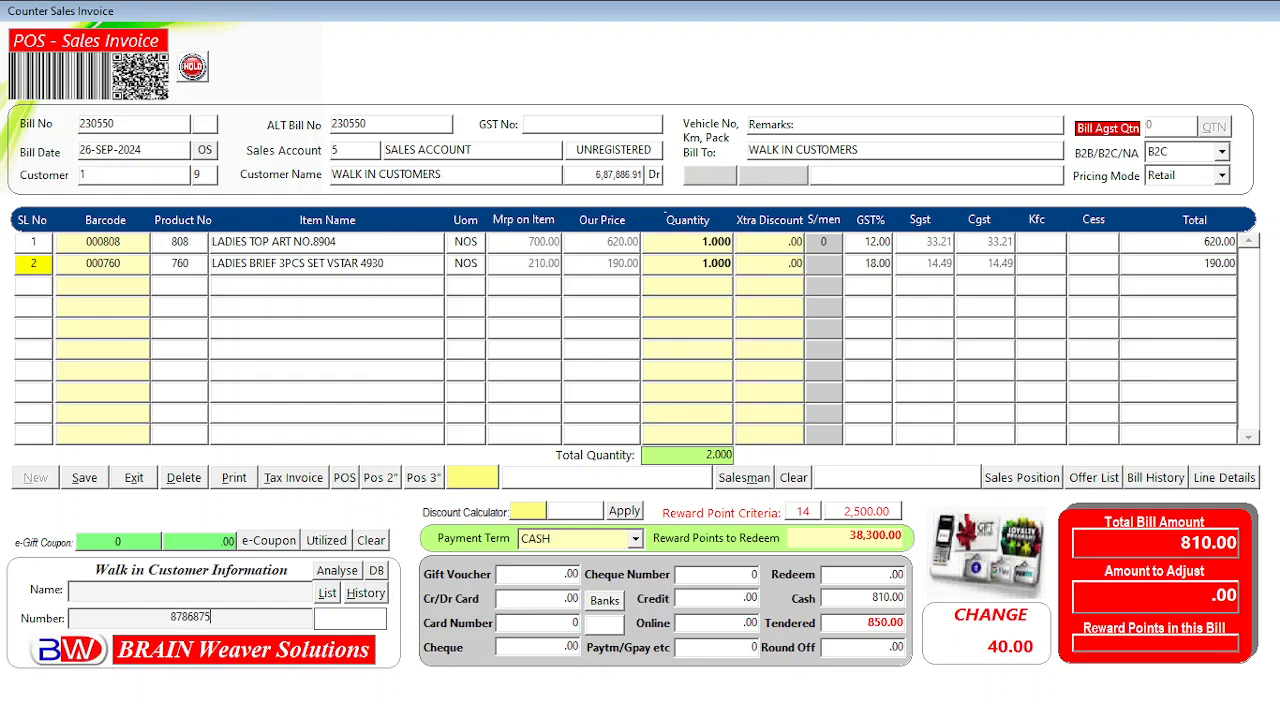
key("Return")
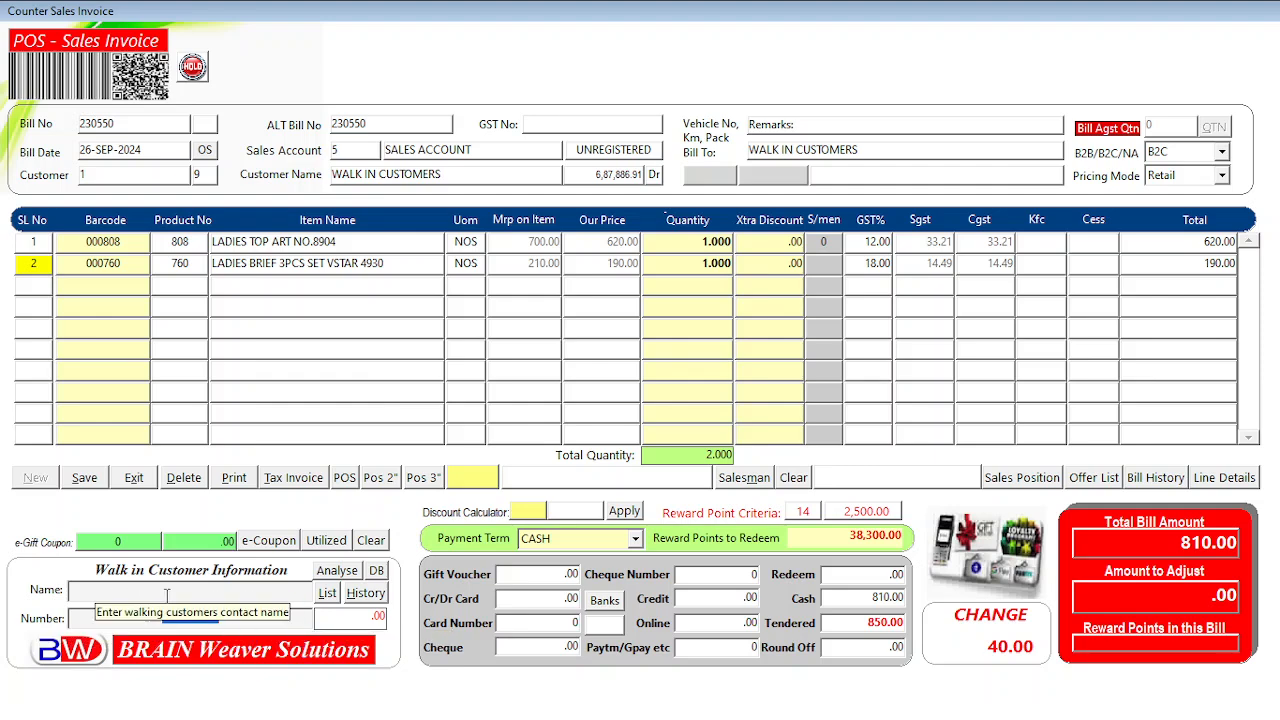
Fill in the walk-in customer's name in the Name field.
left_click(229, 593)
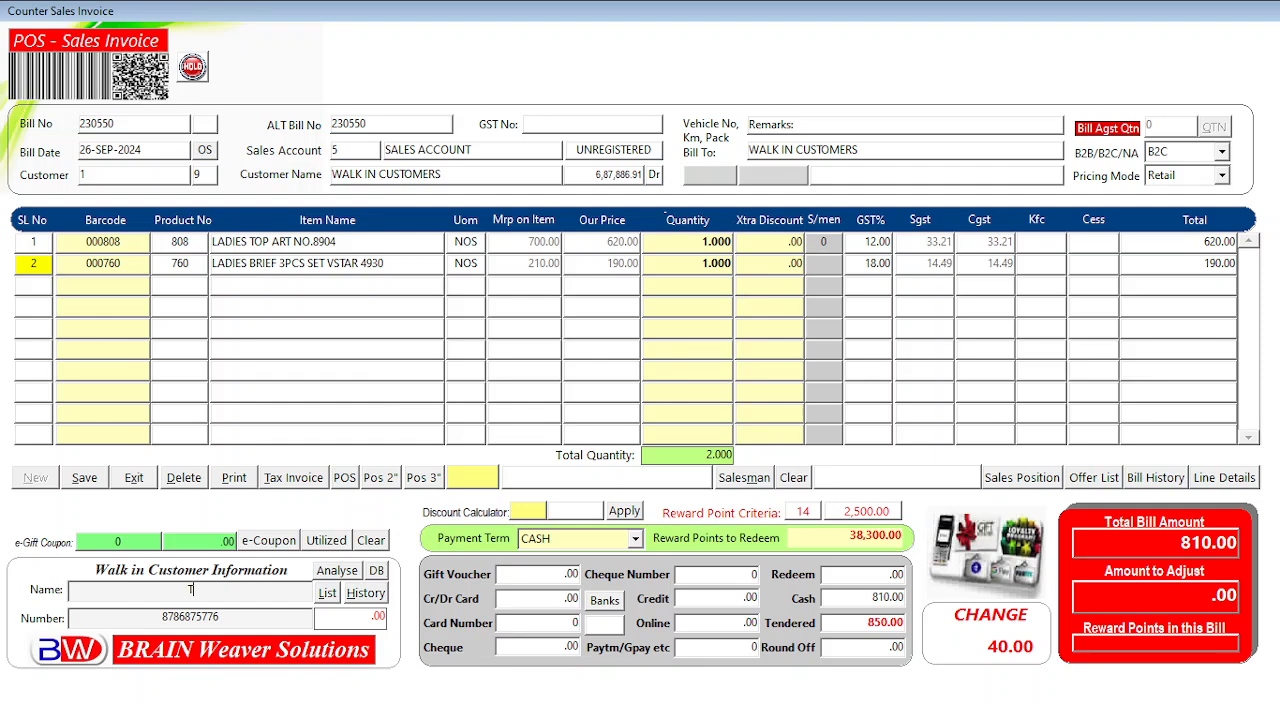
type("TOJO")
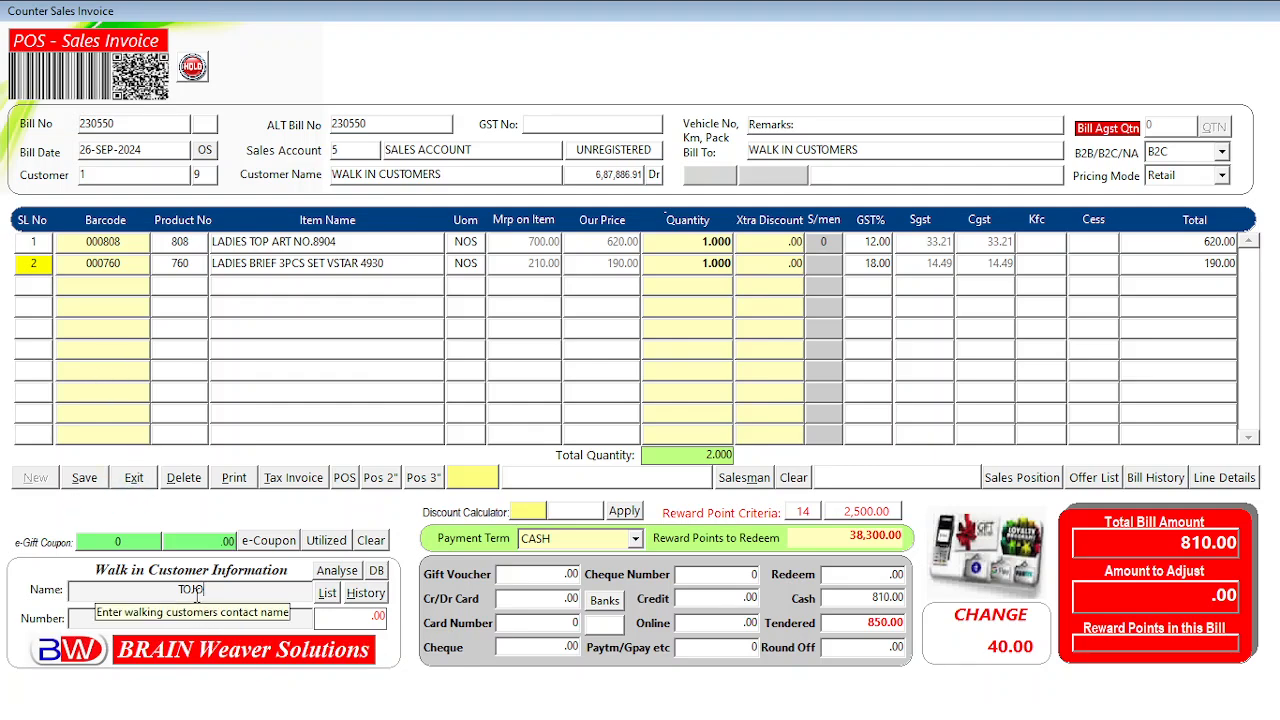
Save bill 230550, then move aside and acknowledge the 'Bill saved Successfully' message.
left_click(84, 478)
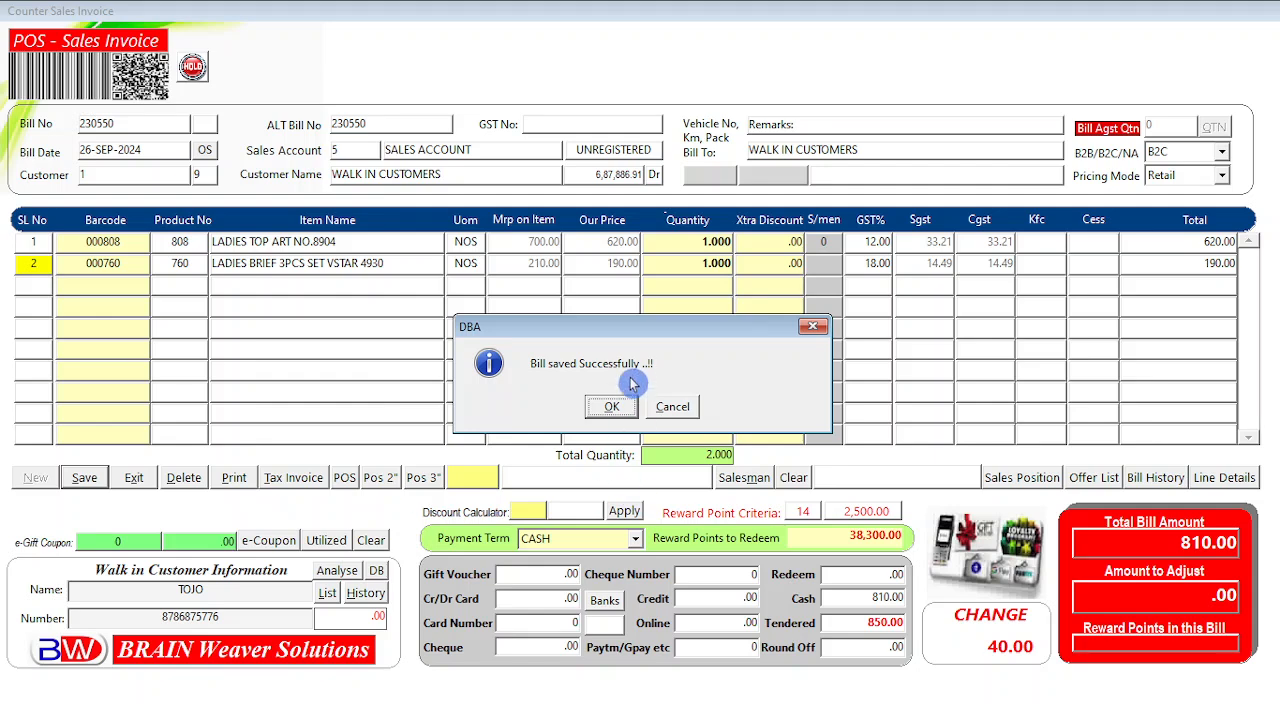
left_click_drag(631, 333, 661, 297)
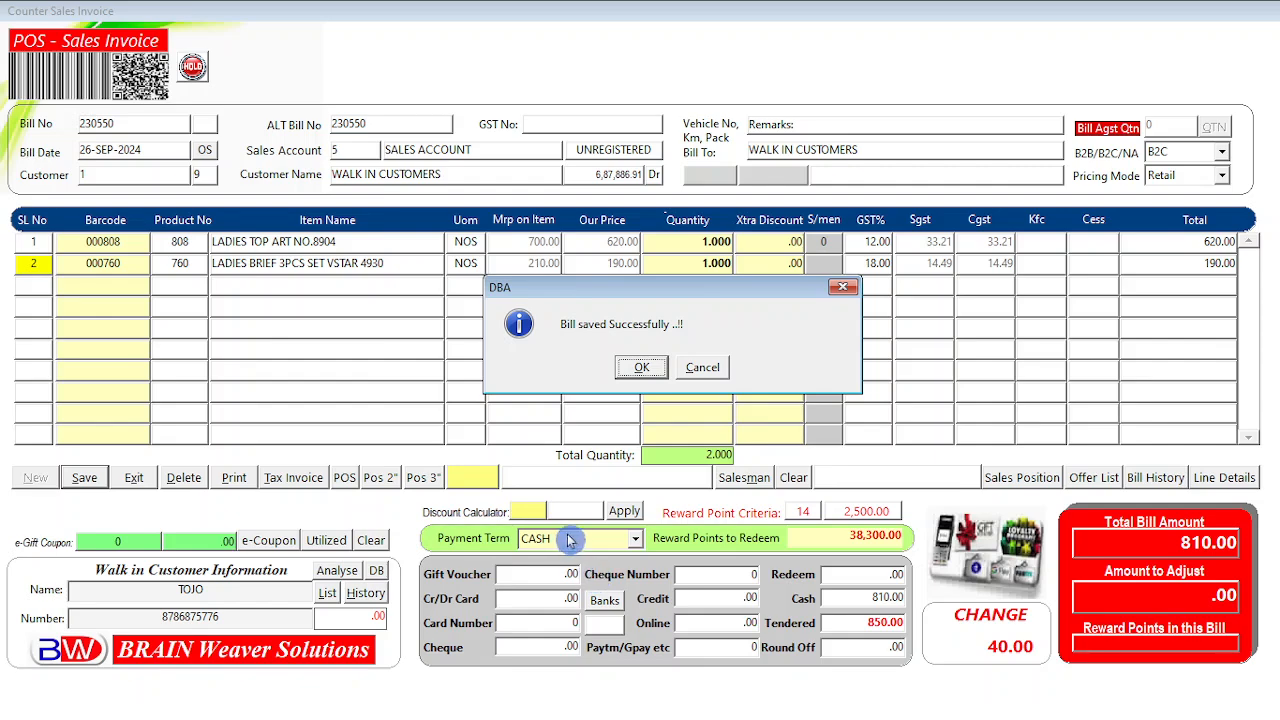
left_click(643, 369)
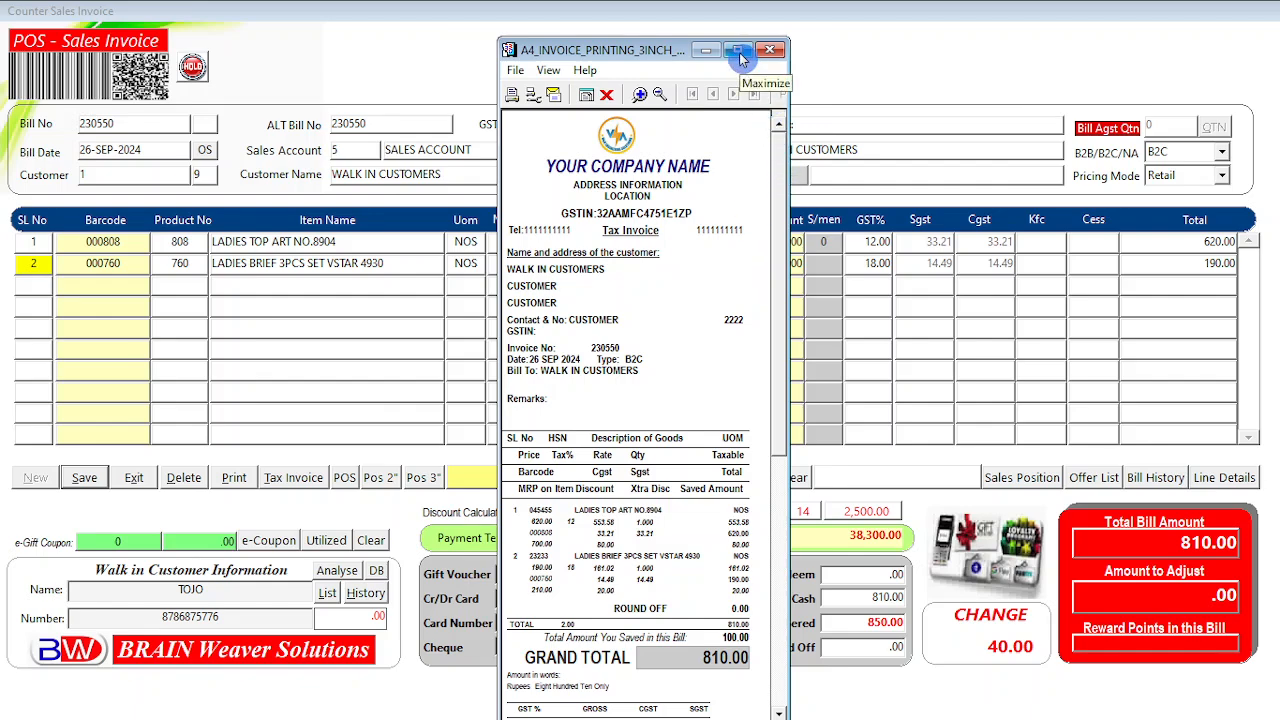
Scroll through the tax invoice preview, then maximize the previewer window.
left_click_drag(771, 194, 786, 168)
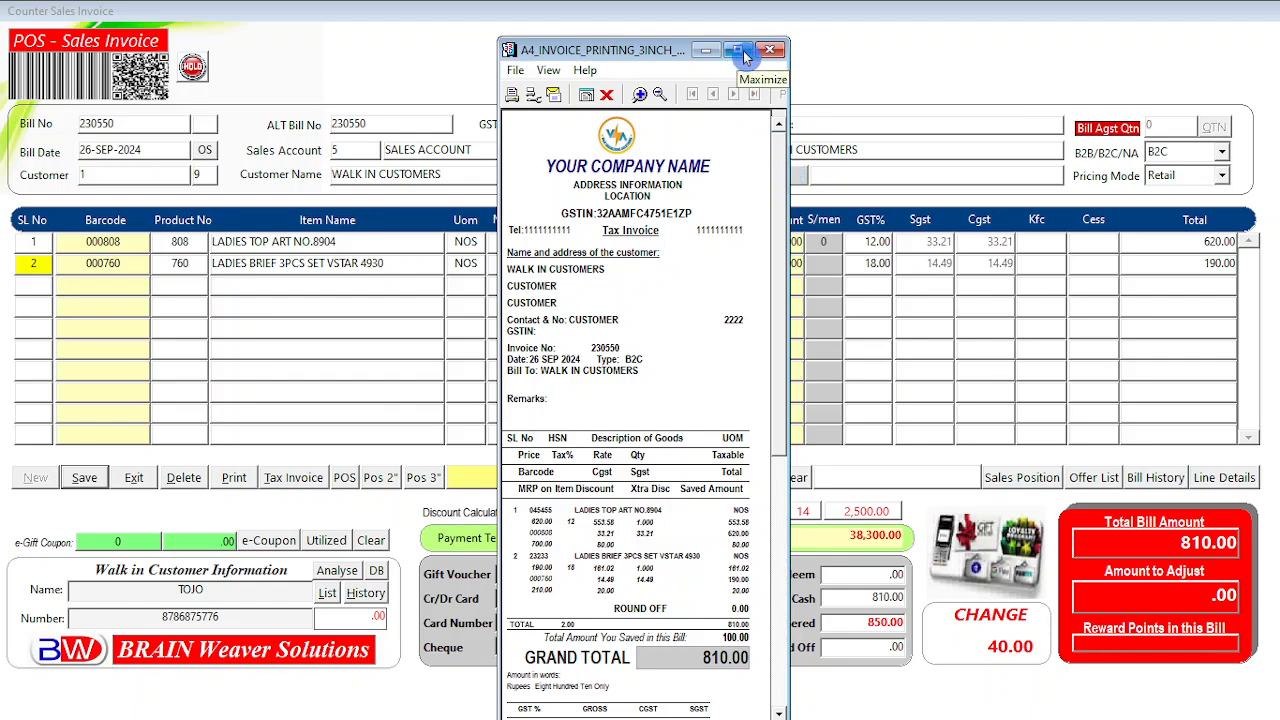
mouse_move(779, 209)
left_mouse_down()
mouse_move(788, 545)
mouse_move(788, 204)
left_mouse_up()
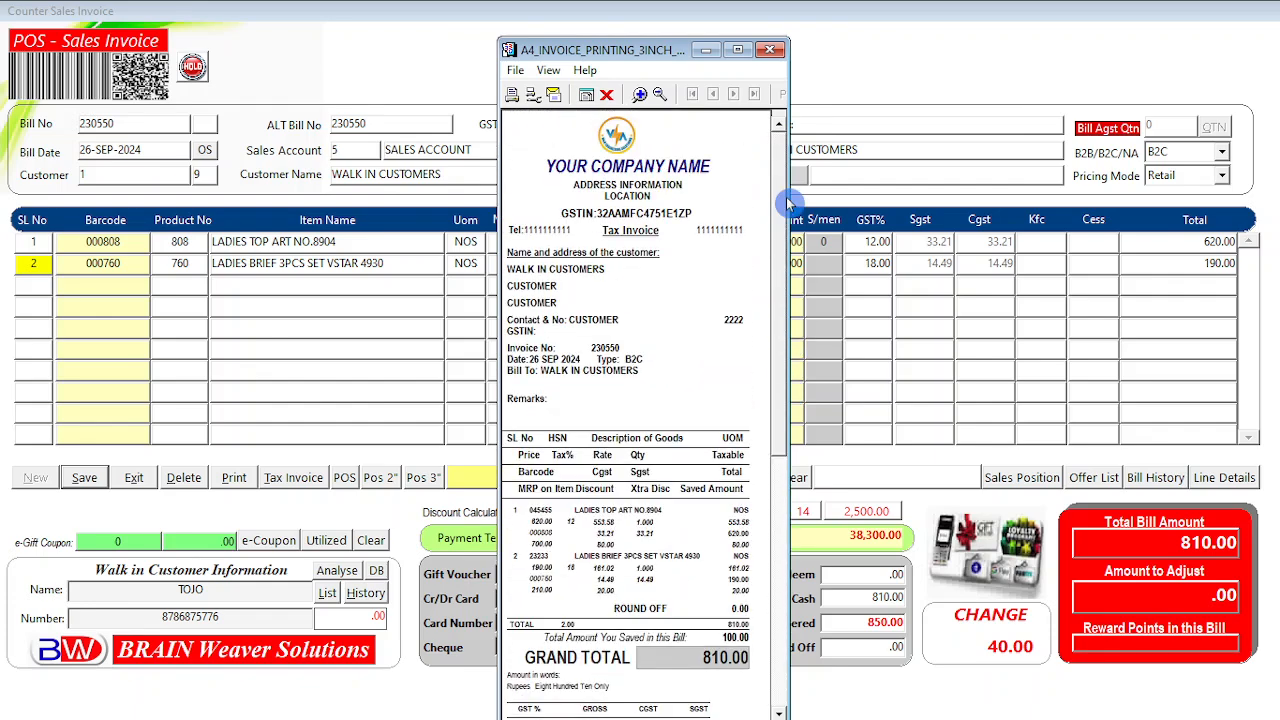
left_click_drag(788, 204, 777, 234)
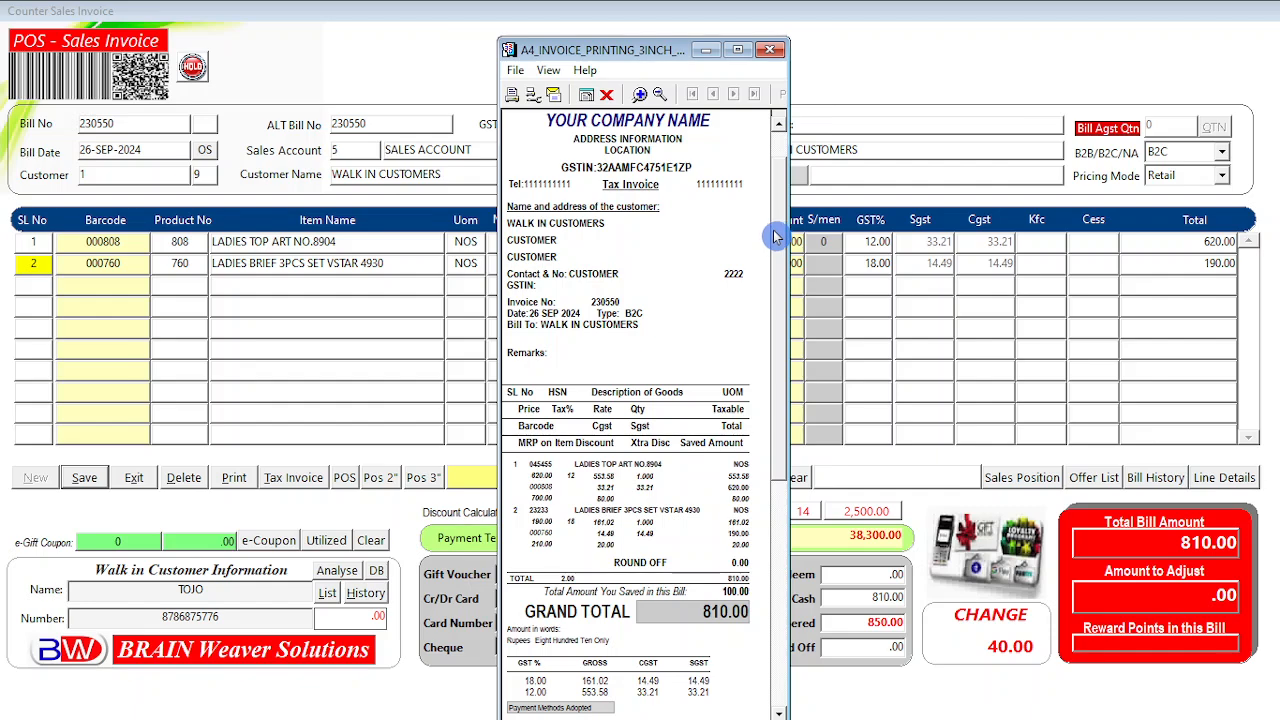
left_click_drag(775, 237, 775, 360)
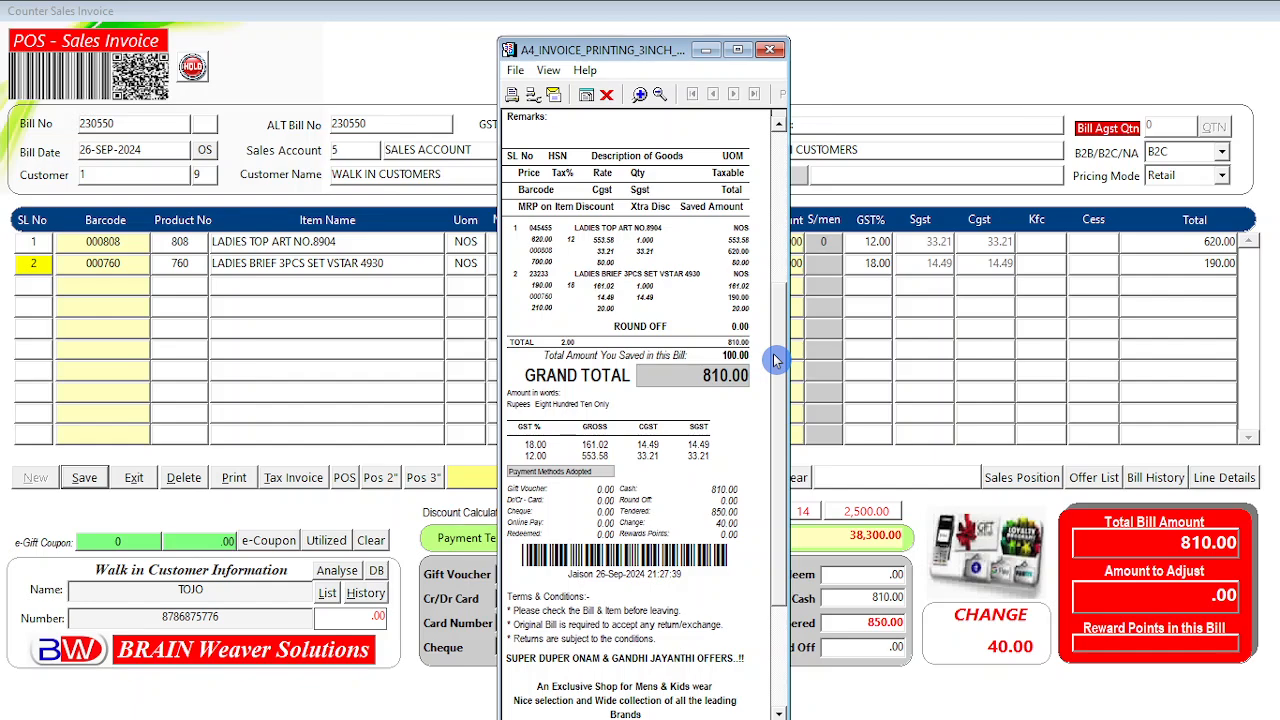
left_click_drag(773, 353, 778, 177)
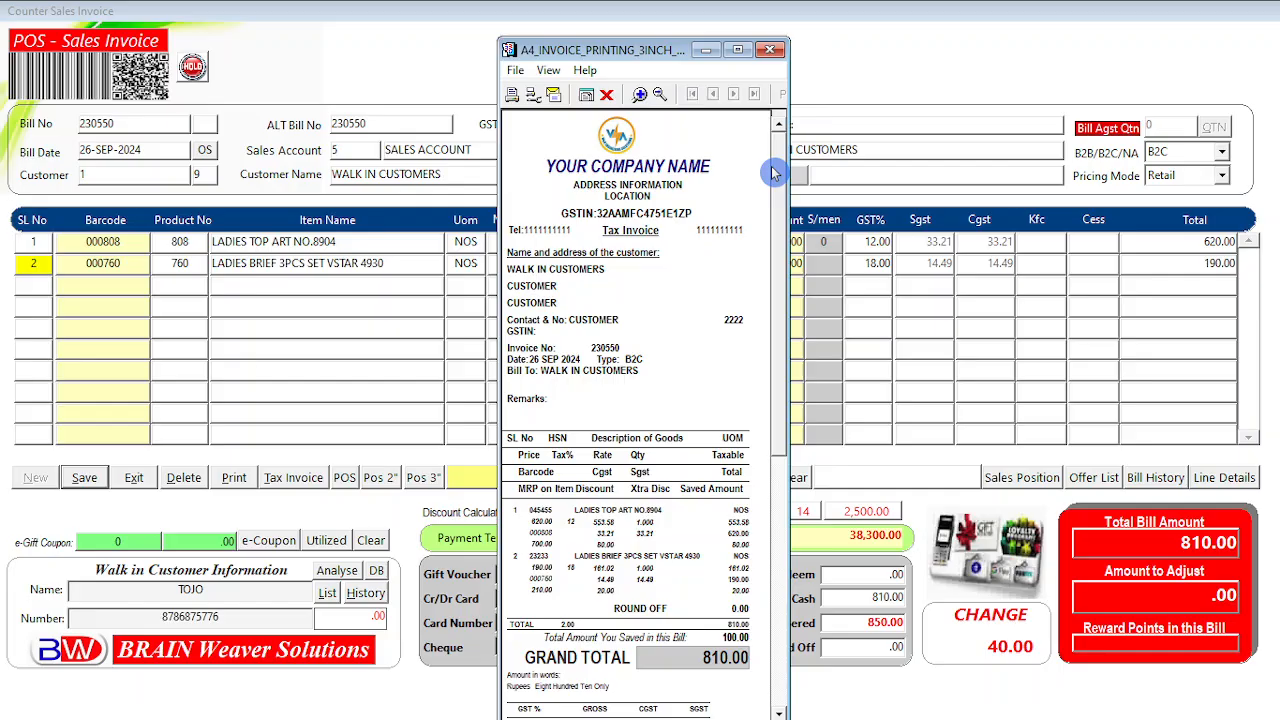
left_click(738, 50)
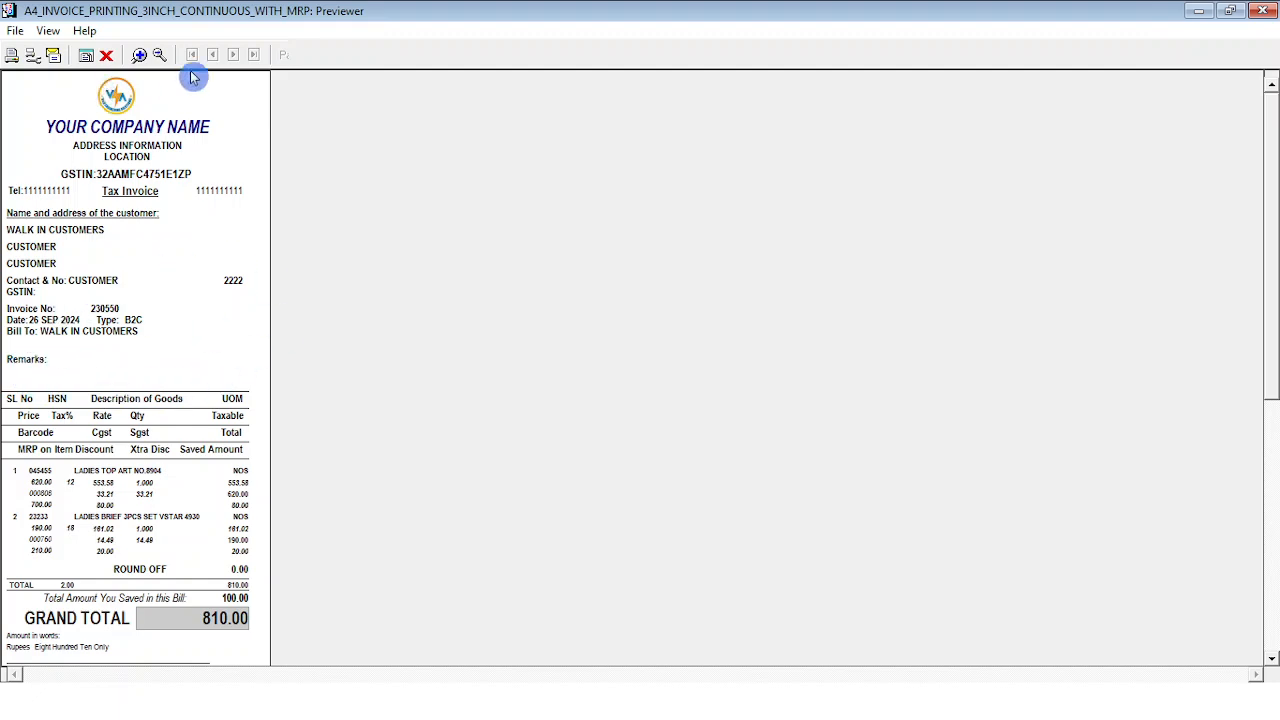
Read the invoice's 18%/12% GST breakup, 850.00 tendered and 40.00 change, then zoom out.
left_click(139, 55)
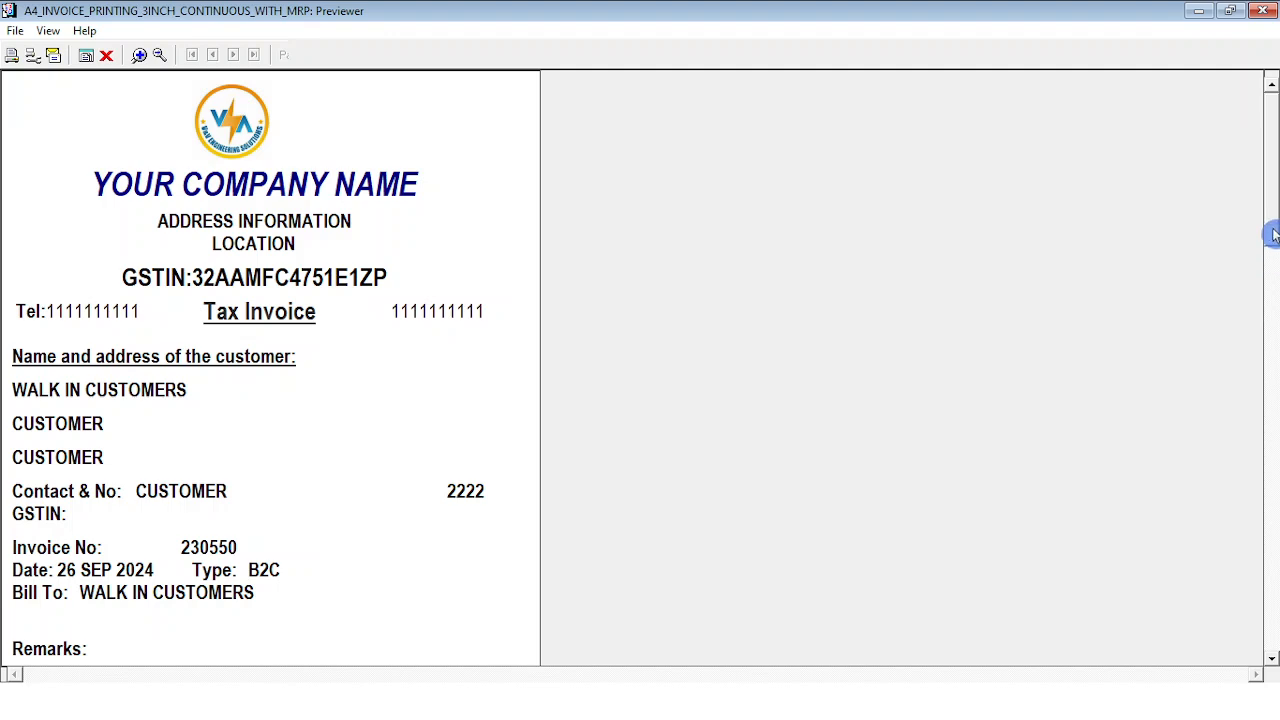
left_click_drag(1273, 234, 1272, 390)
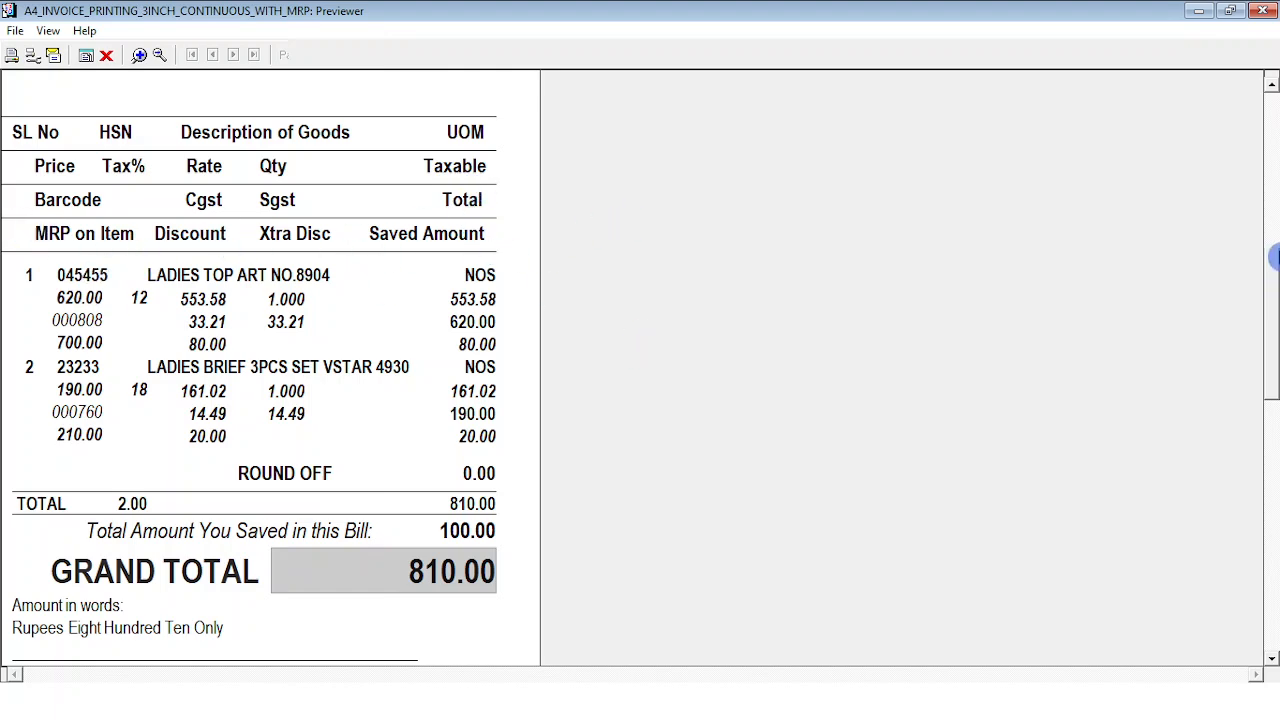
left_click(1271, 255)
left_click_drag(1271, 255, 1270, 464)
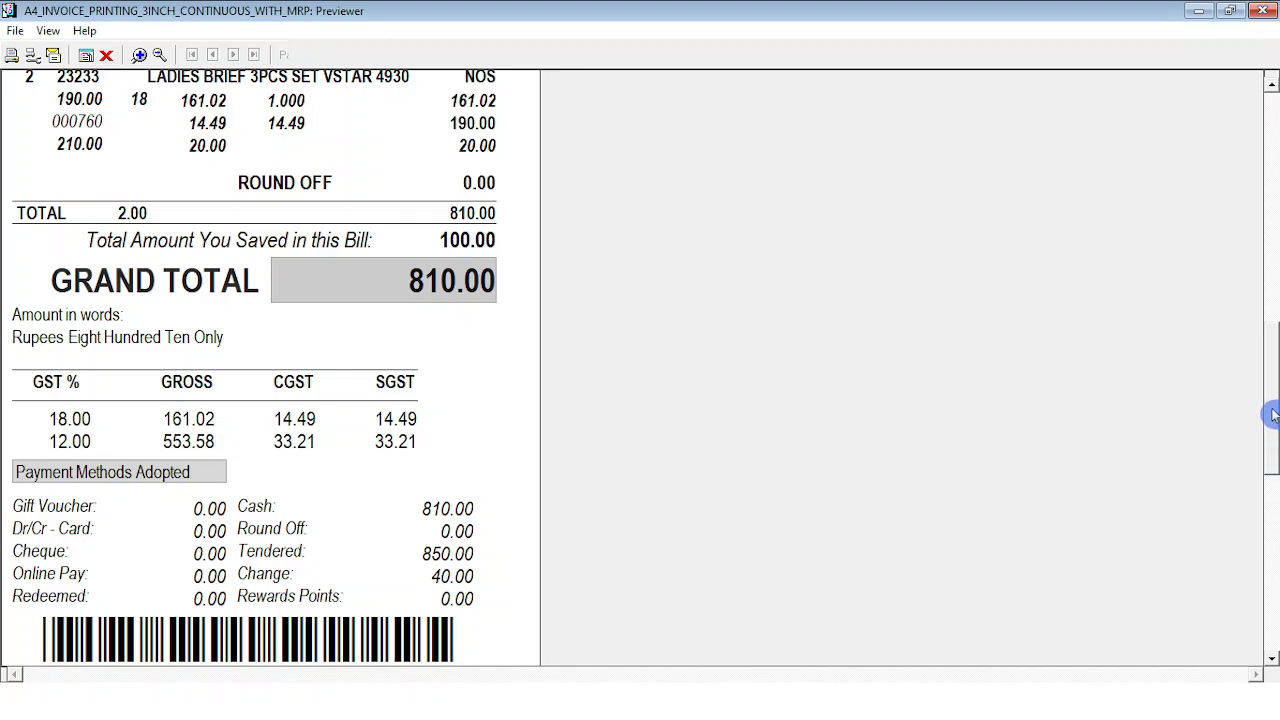
left_click_drag(1271, 426, 1267, 456)
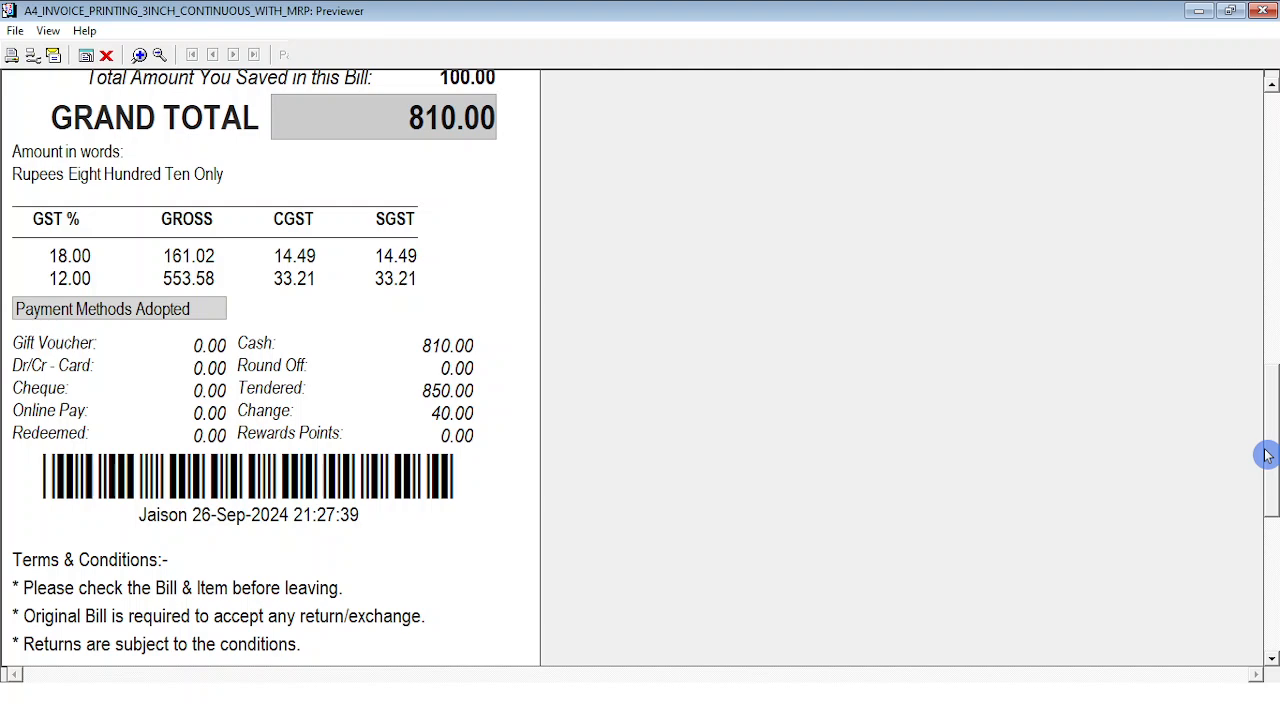
mouse_move(1268, 466)
left_mouse_down()
mouse_move(1271, 514)
mouse_move(1268, 467)
left_mouse_up()
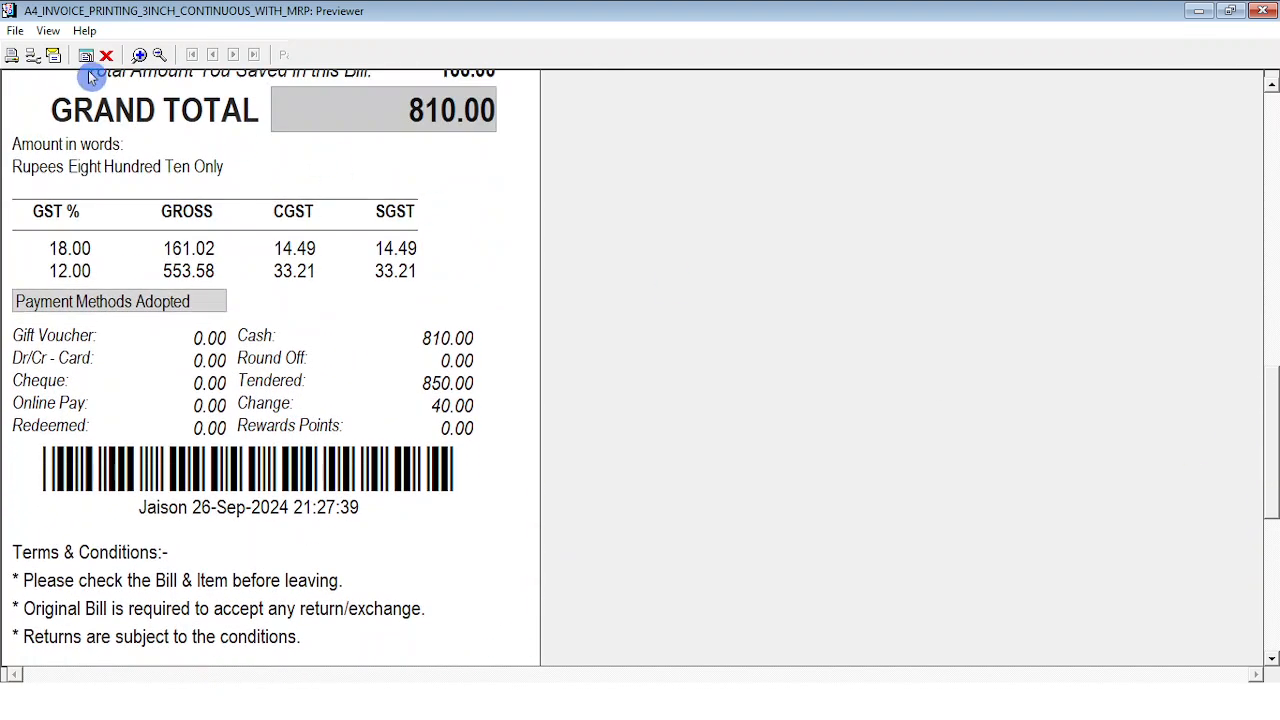
left_click(159, 55)
Scroll the invoice preview down to the terms, offers line and QR code.
left_click(1276, 261)
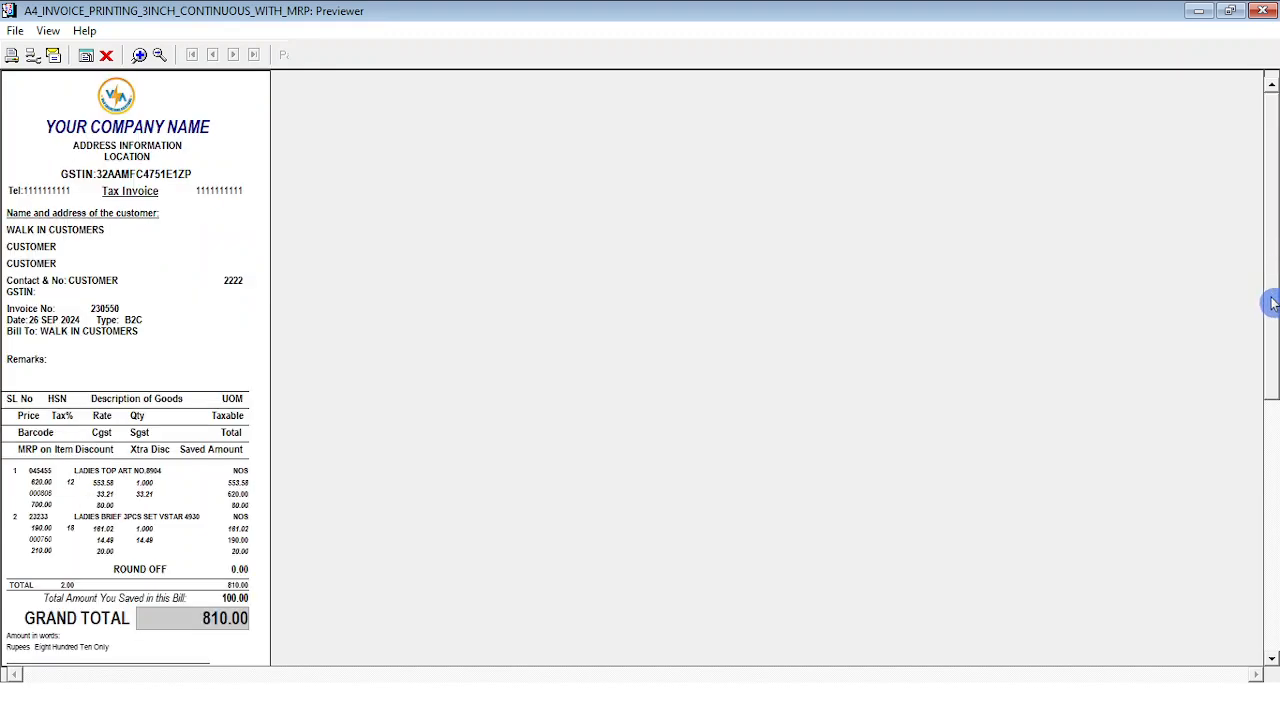
left_click_drag(1269, 299, 1268, 532)
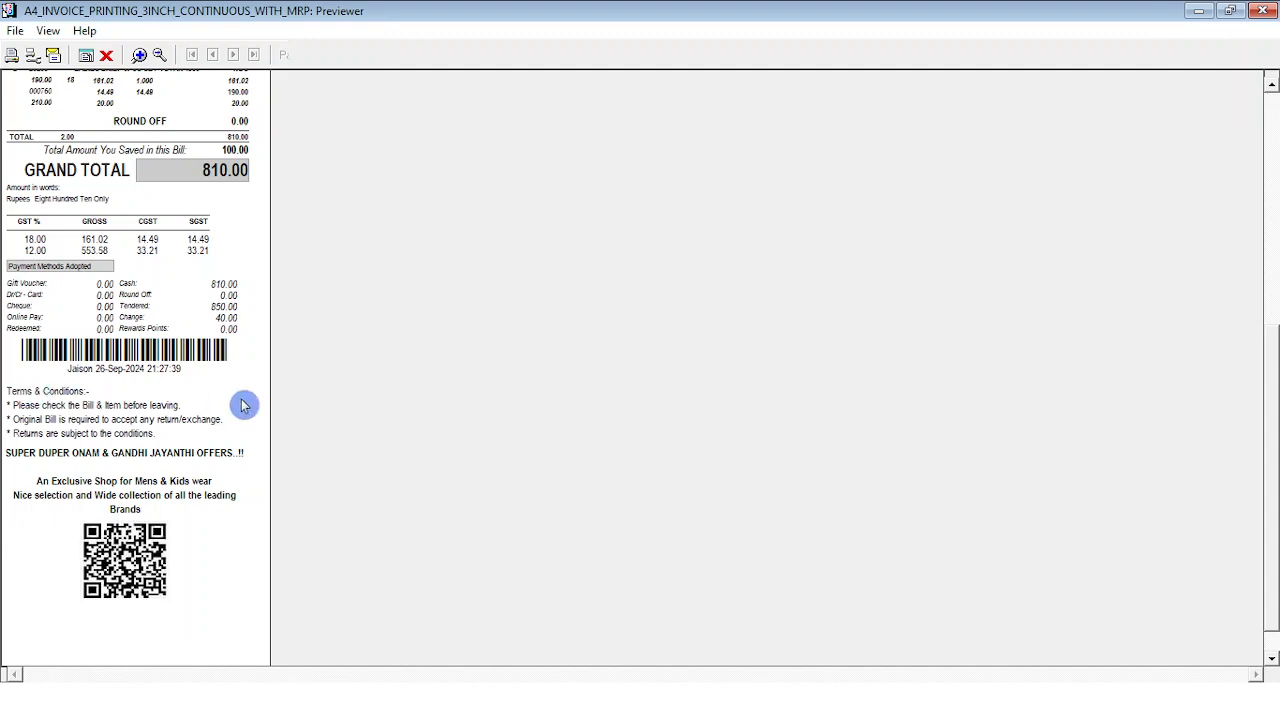
left_click_drag(1275, 562, 1275, 275)
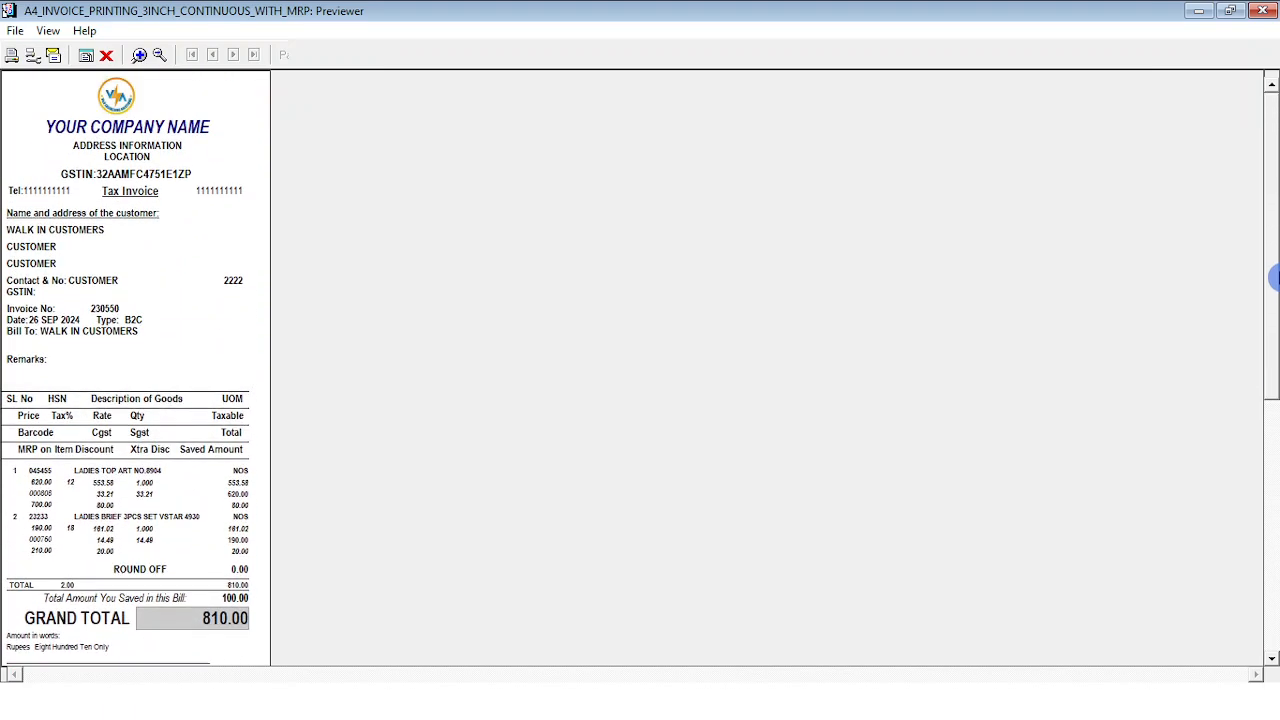
Export the invoice preview as a PDF file saved to the Desktop.
left_click(16, 32)
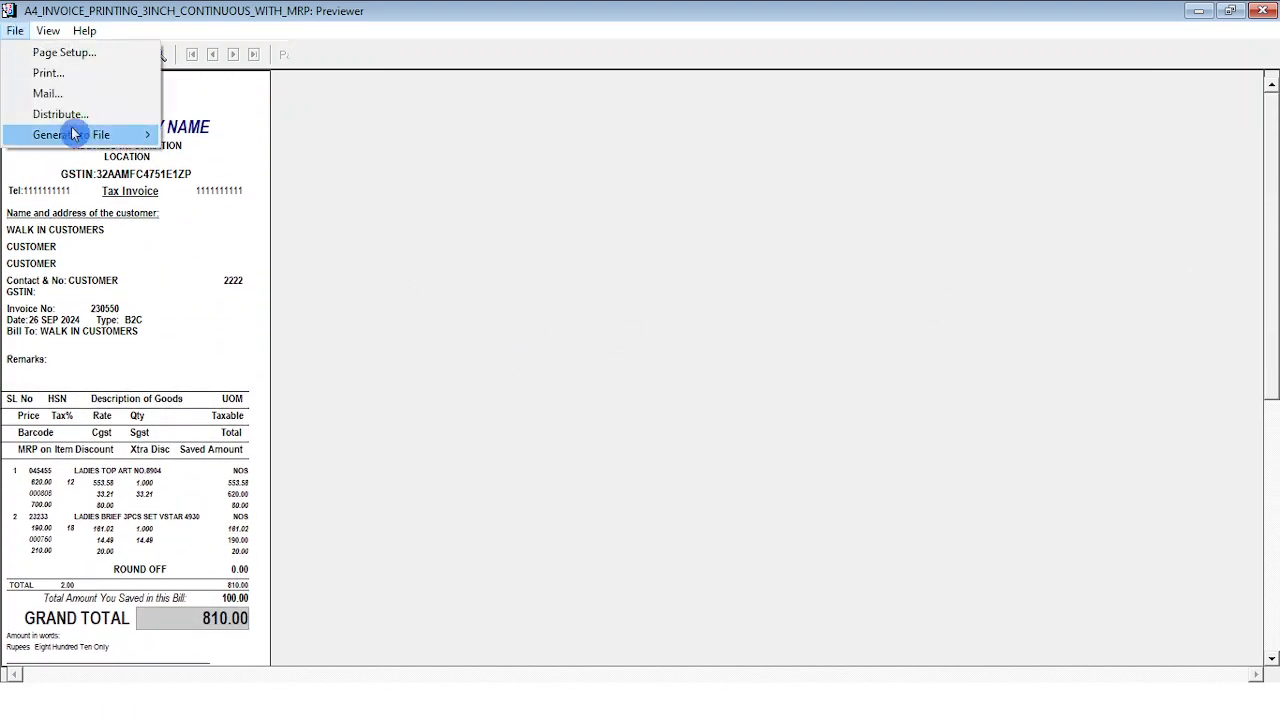
mouse_move(74, 134)
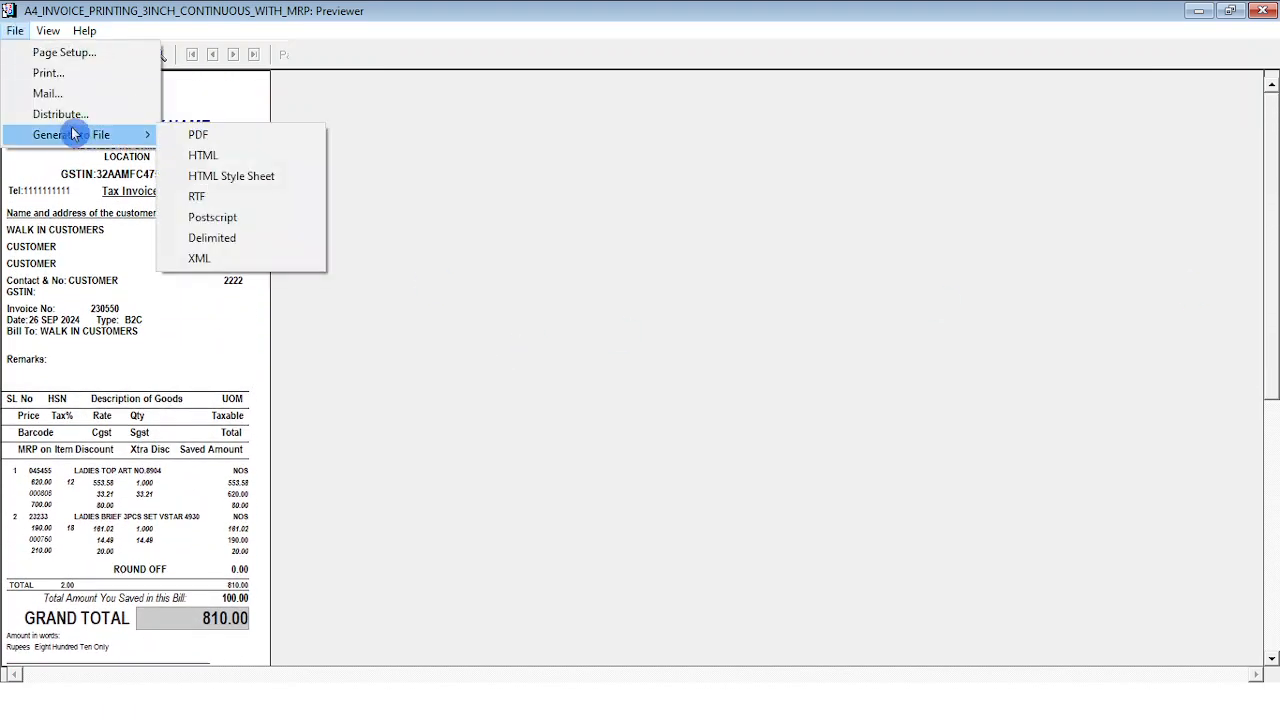
left_click(200, 136)
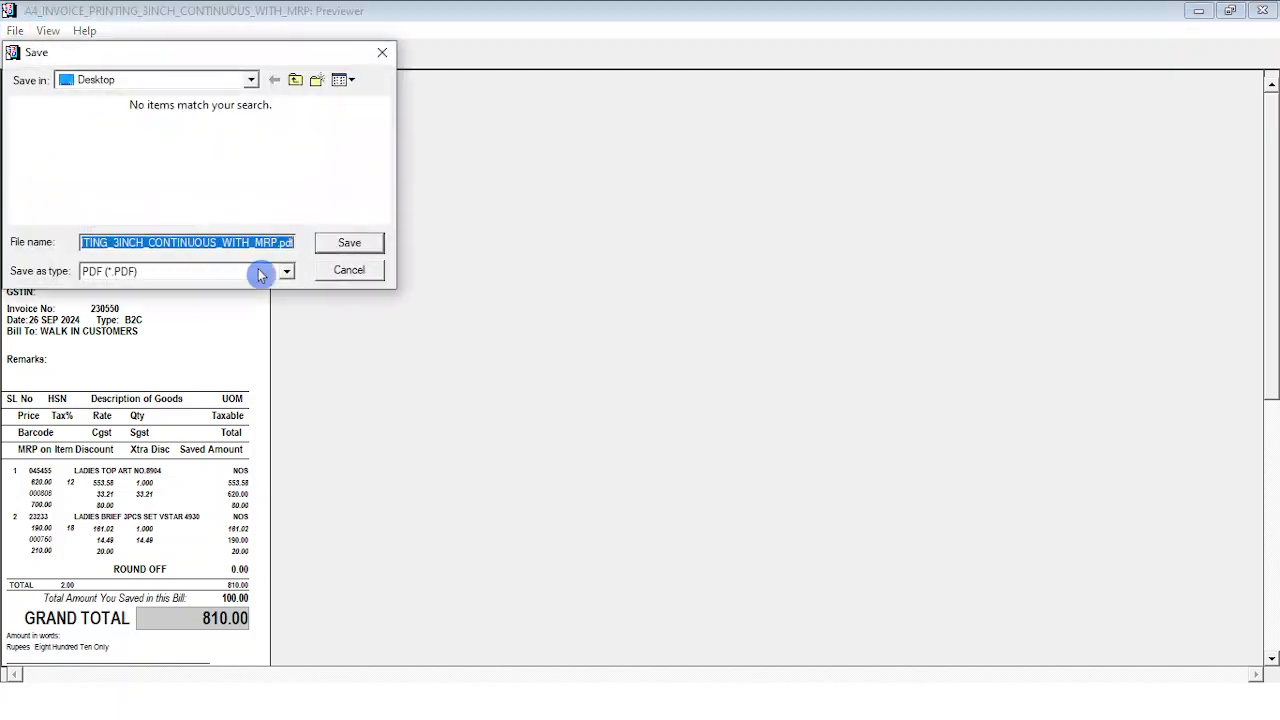
left_click(331, 250)
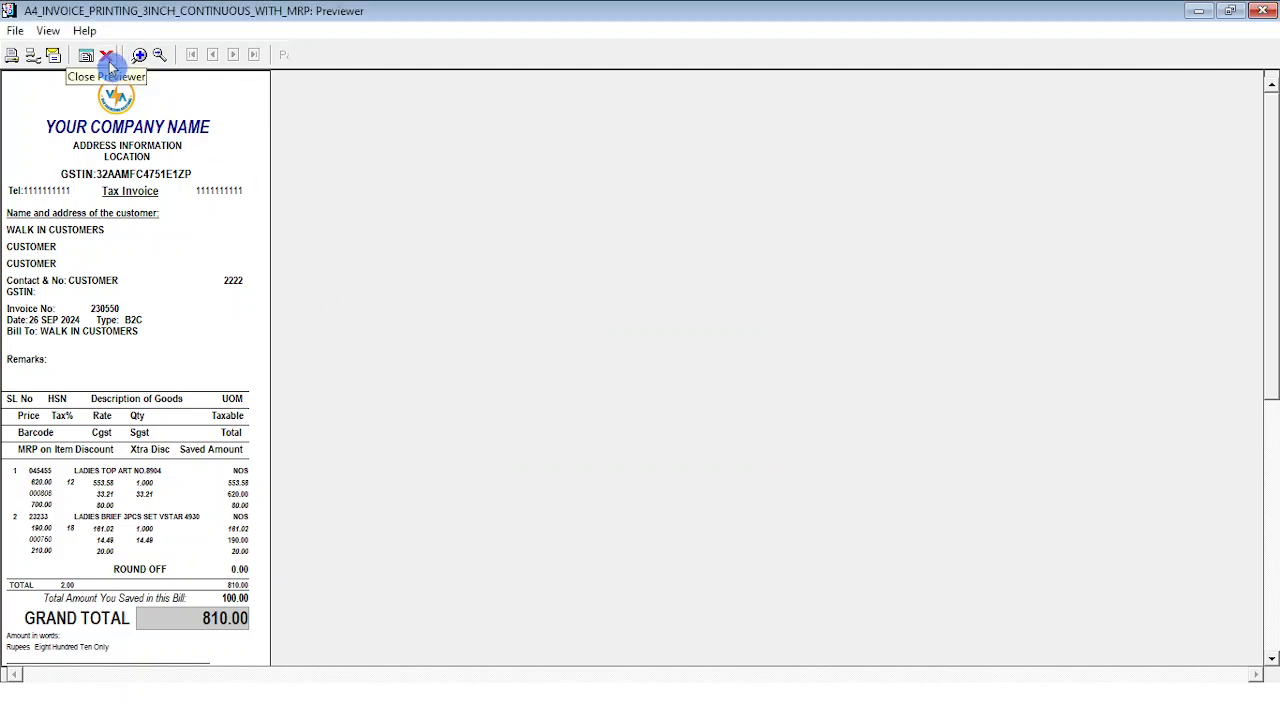
Cancel the print dialog, close the previewer and exit the sales invoice form.
left_click(15, 65)
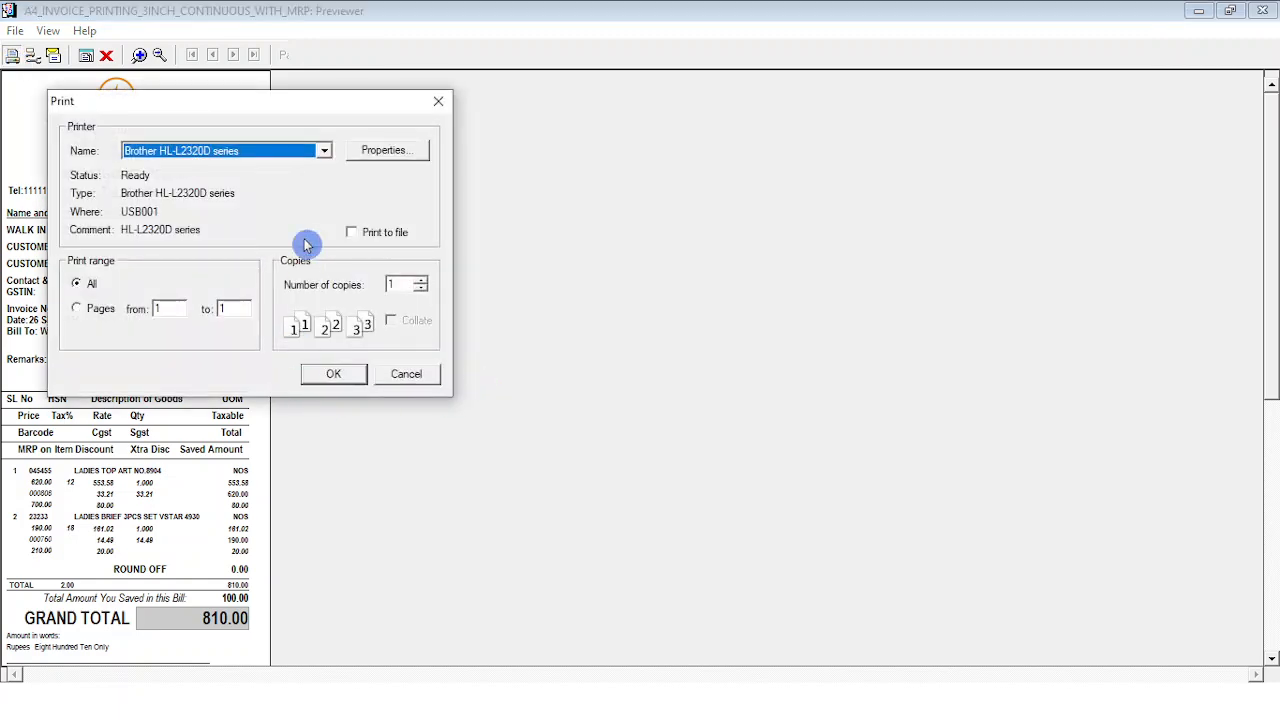
left_click(406, 376)
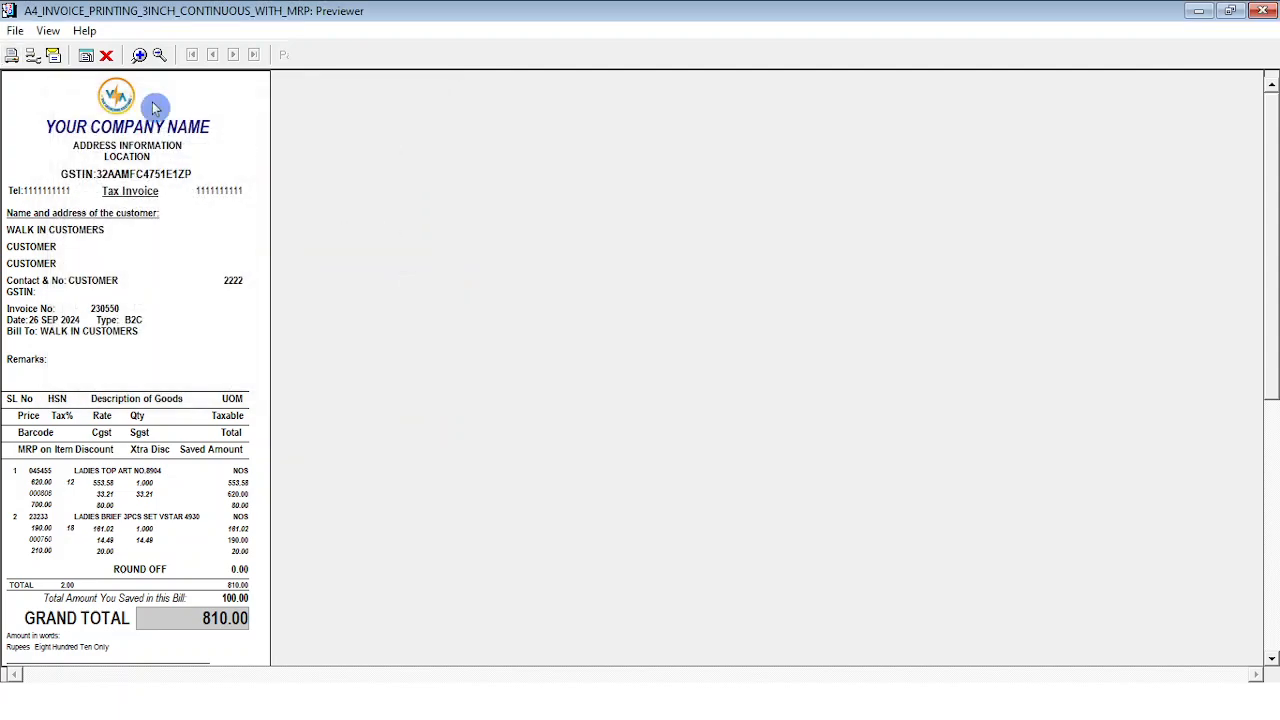
left_click(108, 60)
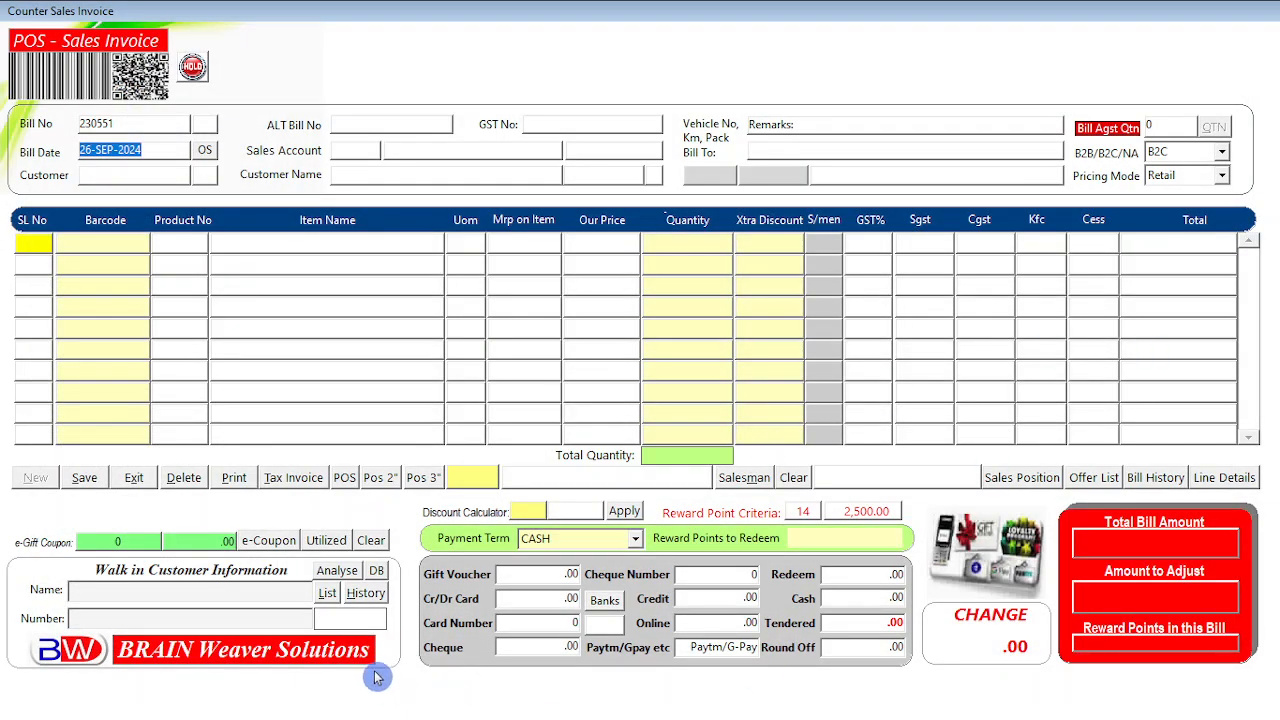
left_click(133, 478)
Open the saved A4 invoice PDF in Acrobat, hide the side pane and zoom to 200%.
left_click(1197, 12)
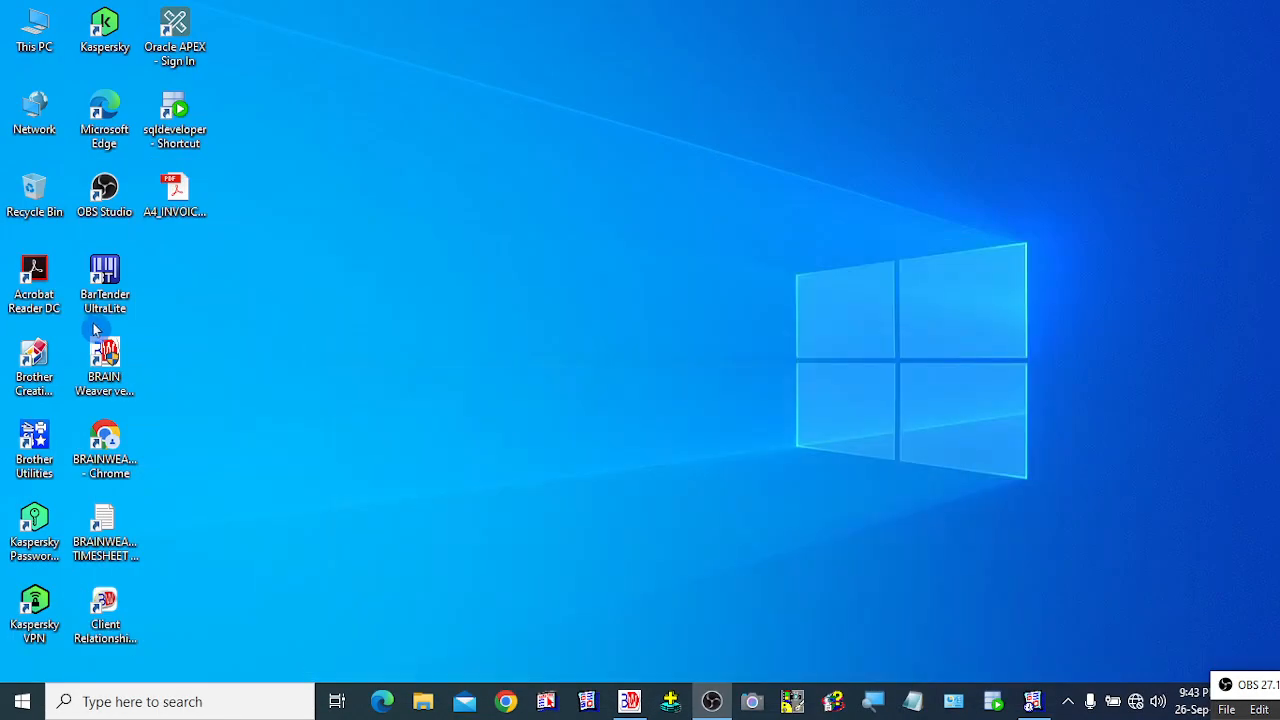
double_click(182, 192)
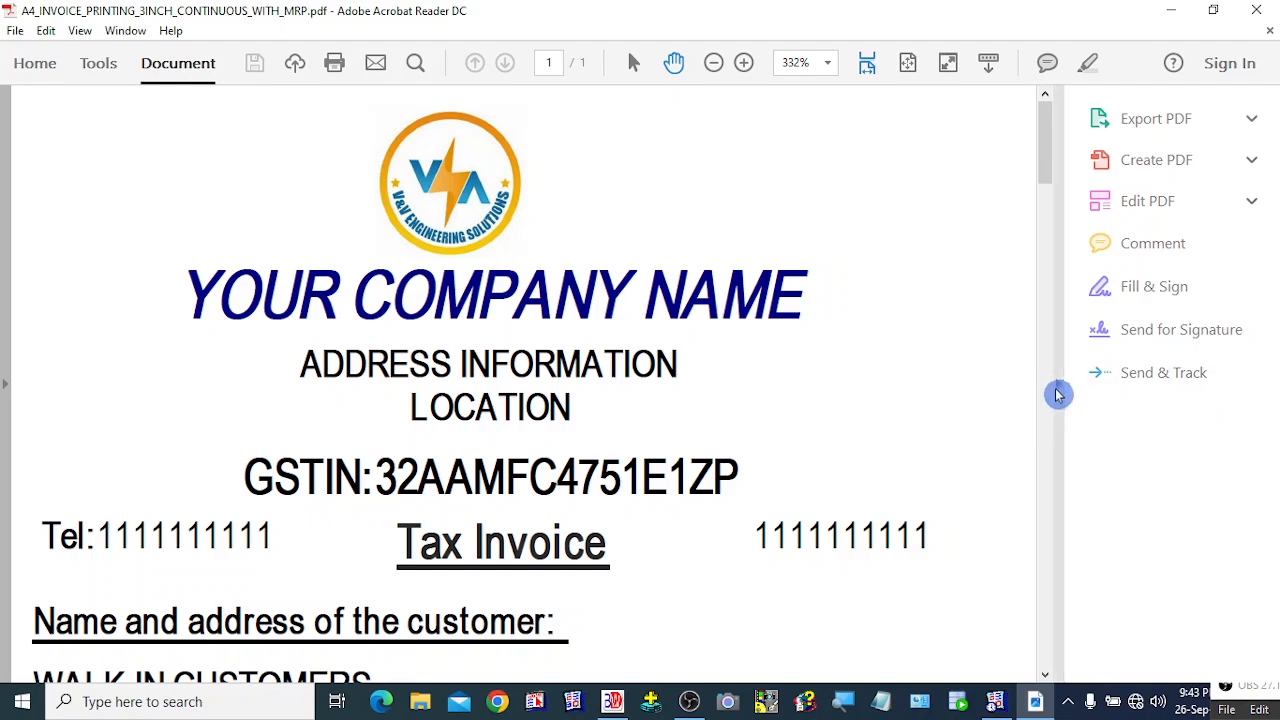
left_click(1057, 393)
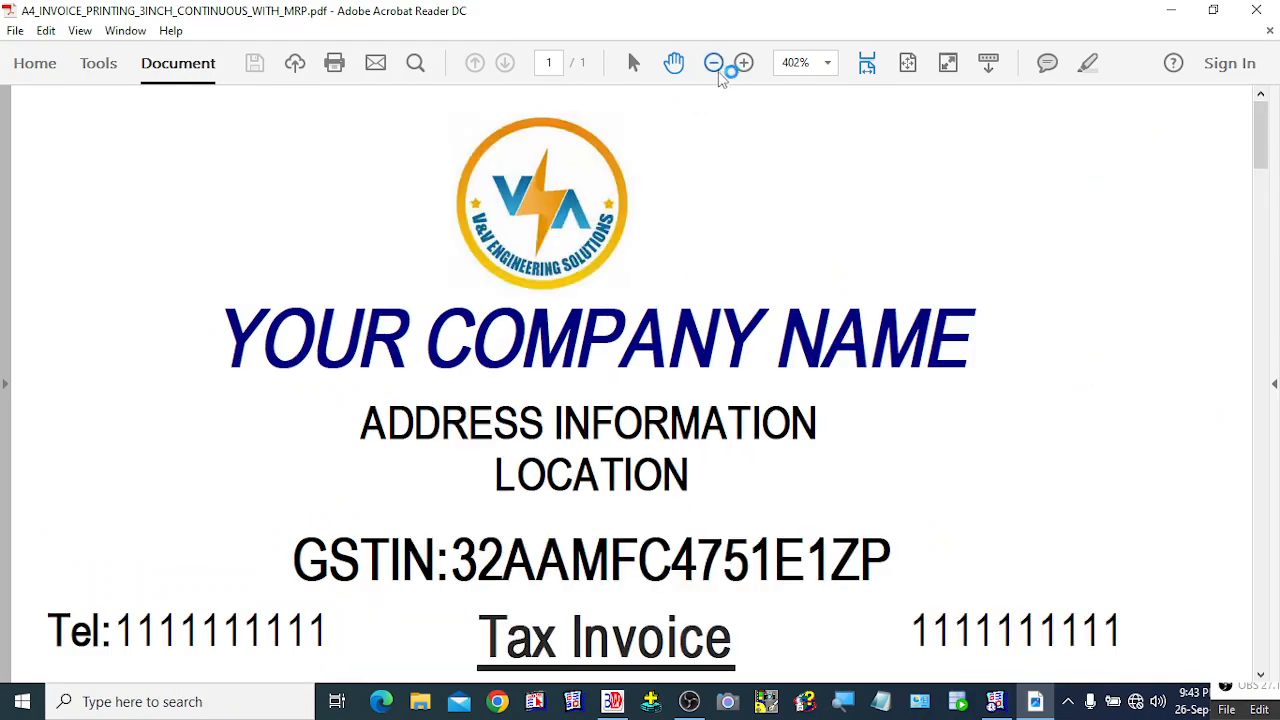
left_click(714, 63)
left_click(714, 63)
Scroll through the invoice's items, 810.00 totals and payment details, then zoom to 300%.
scroll(588, 340, "down", 5)
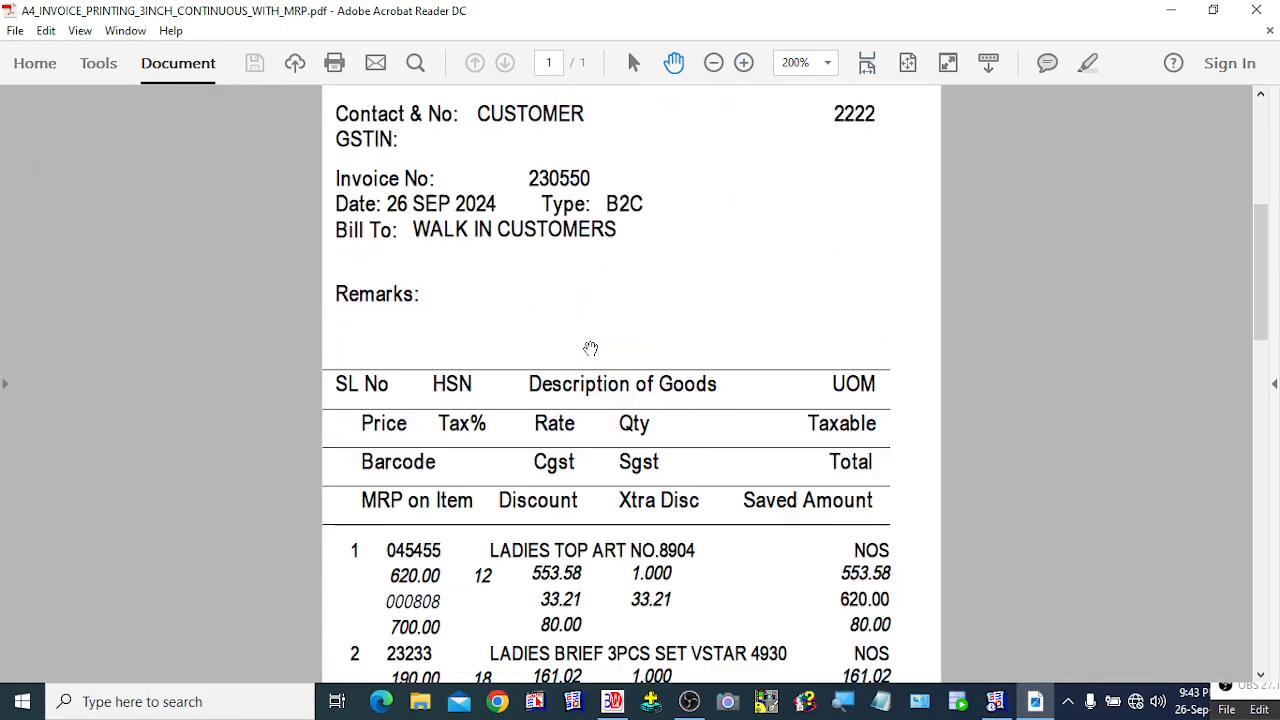
scroll(590, 348, "down", 5)
scroll(590, 345, "down", 10)
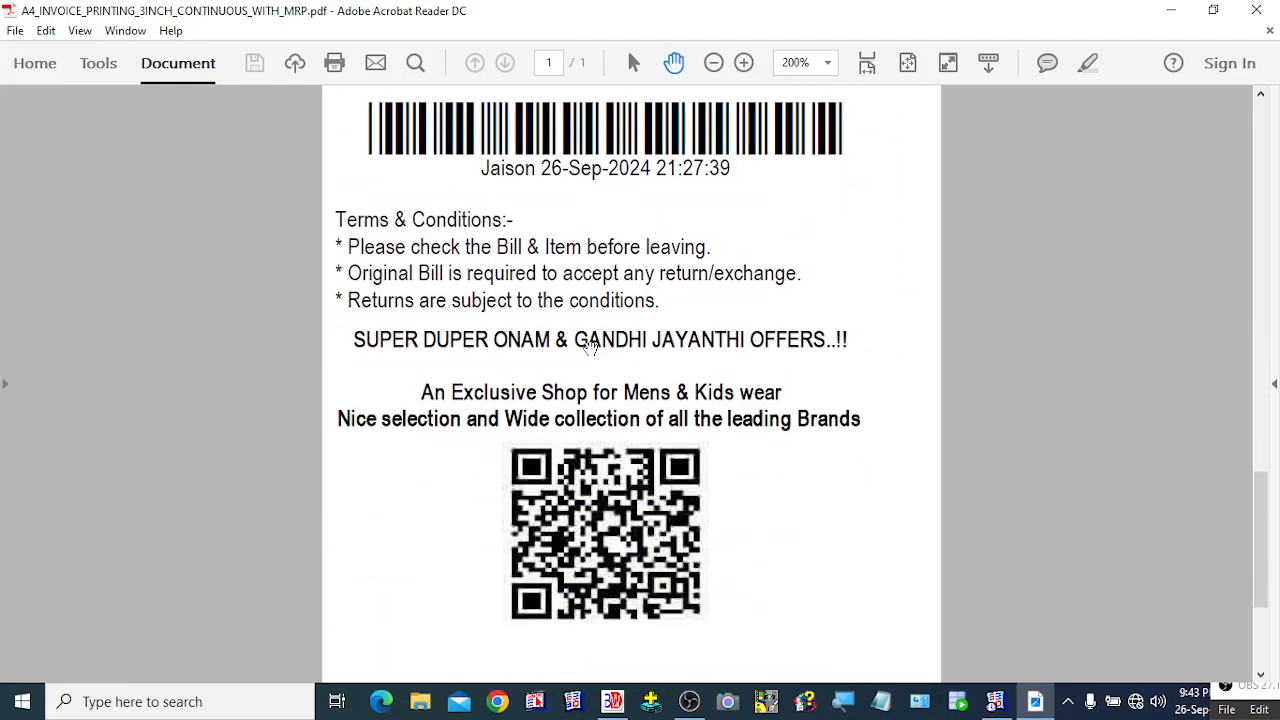
scroll(590, 346, "down", 5)
scroll(590, 348, "up", 5)
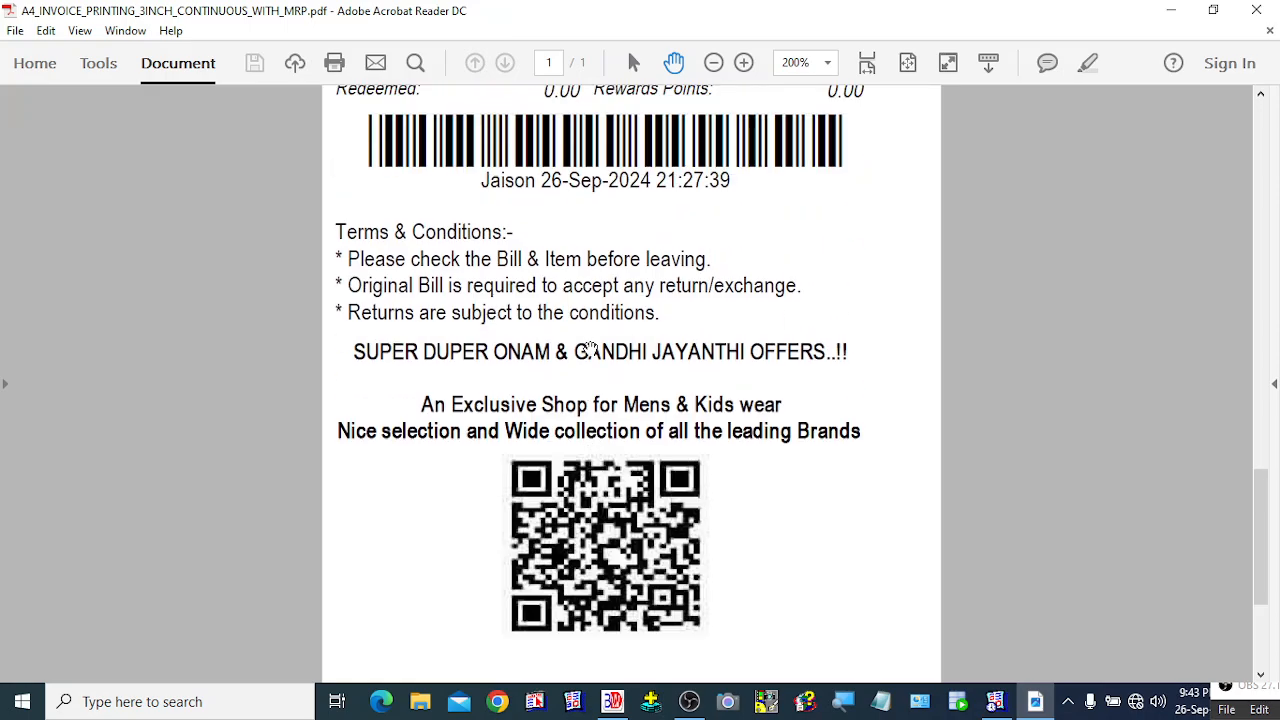
scroll(590, 348, "up", 9)
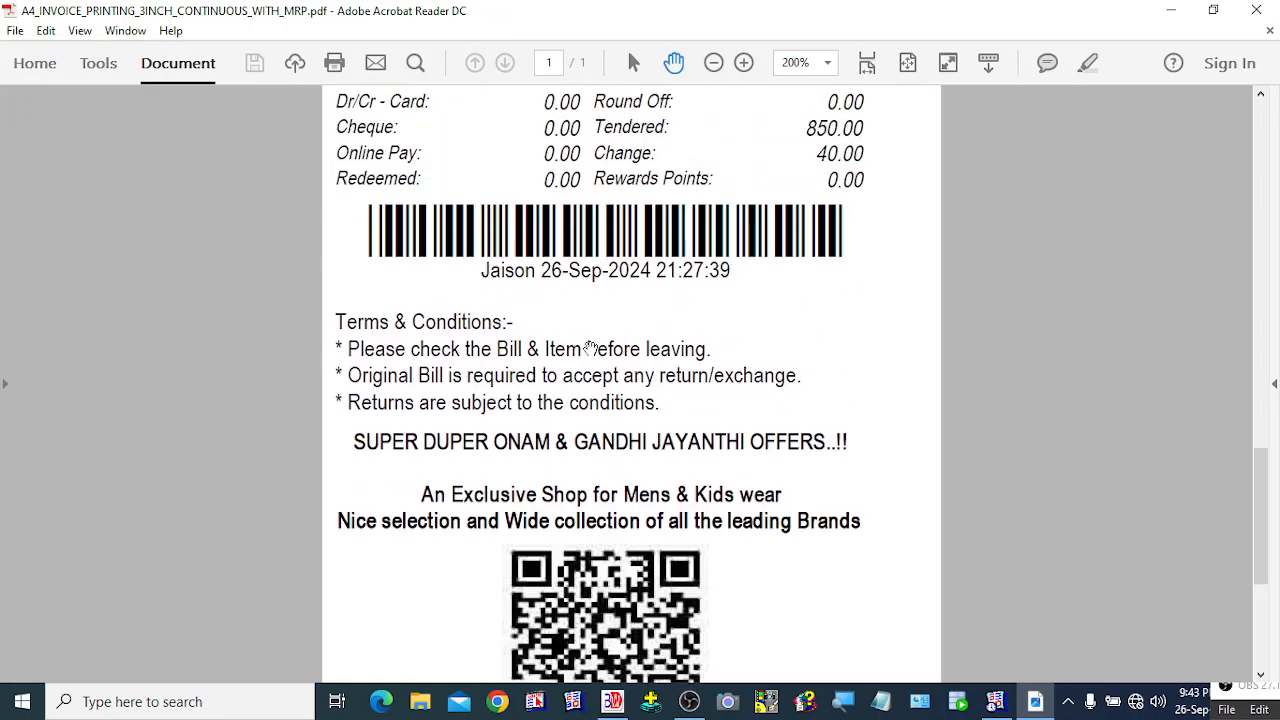
scroll(590, 348, "up", 20)
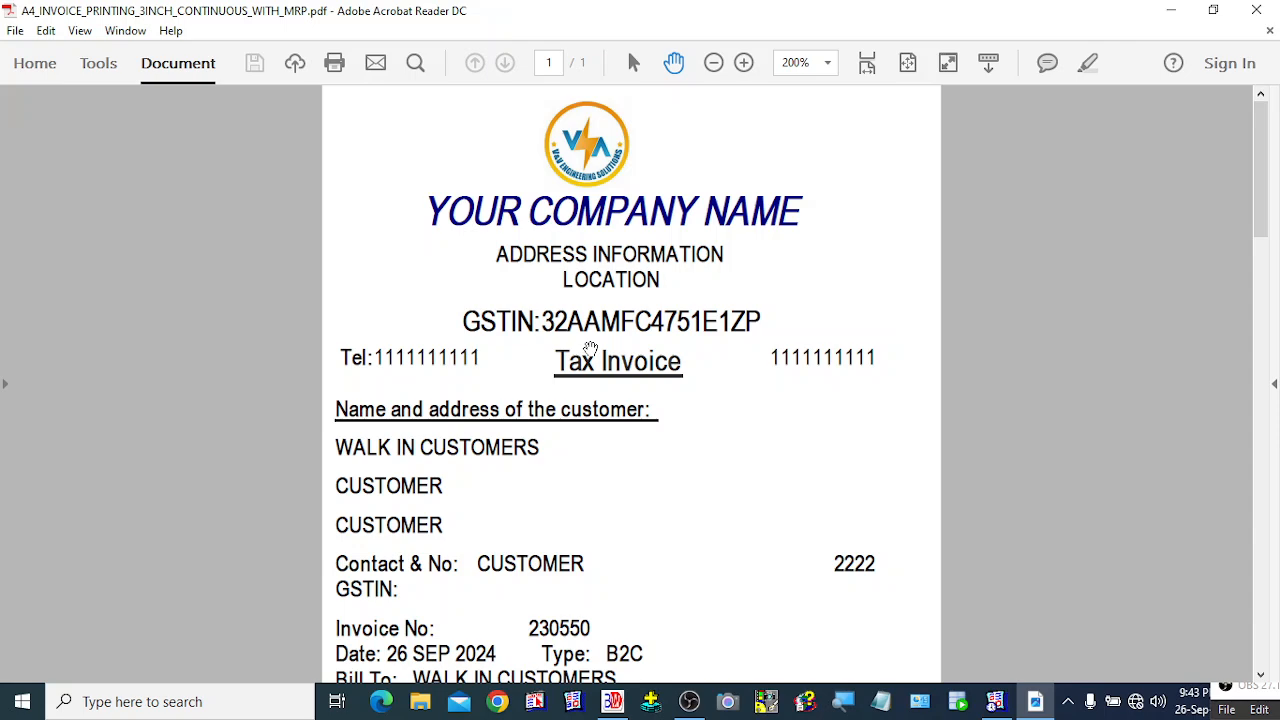
scroll(590, 348, "down", 3)
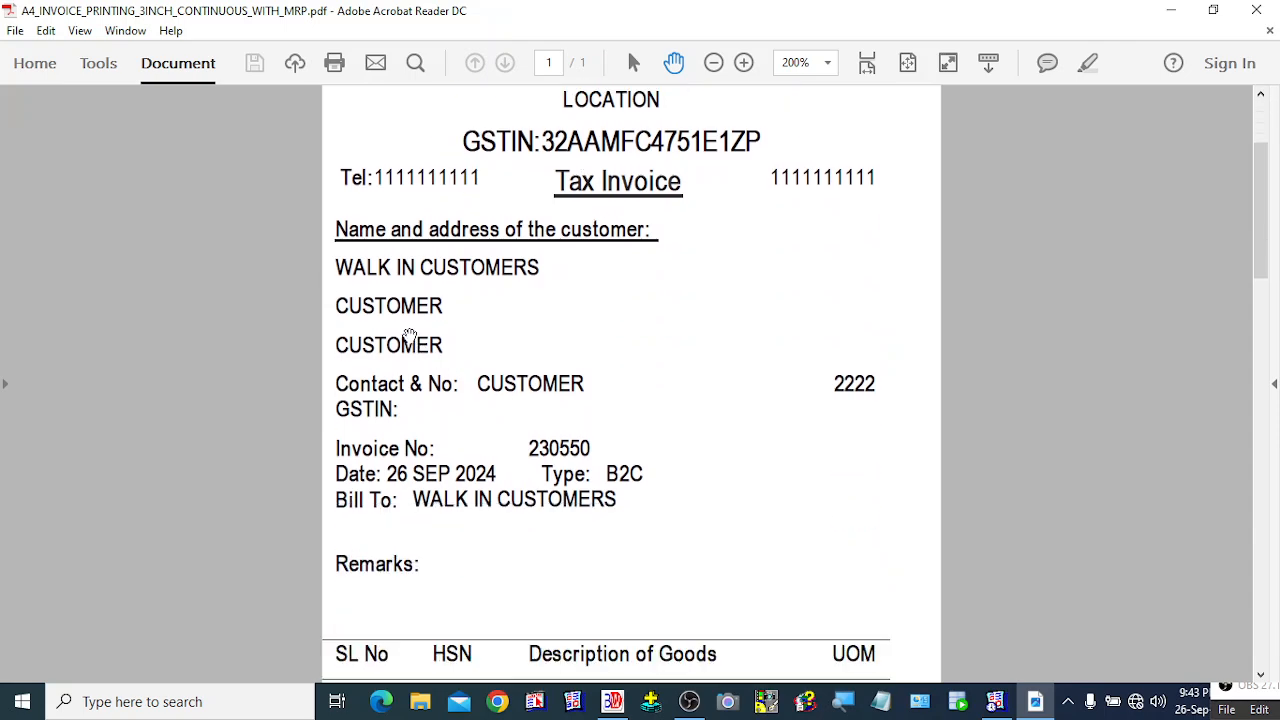
scroll(608, 380, "down", 6)
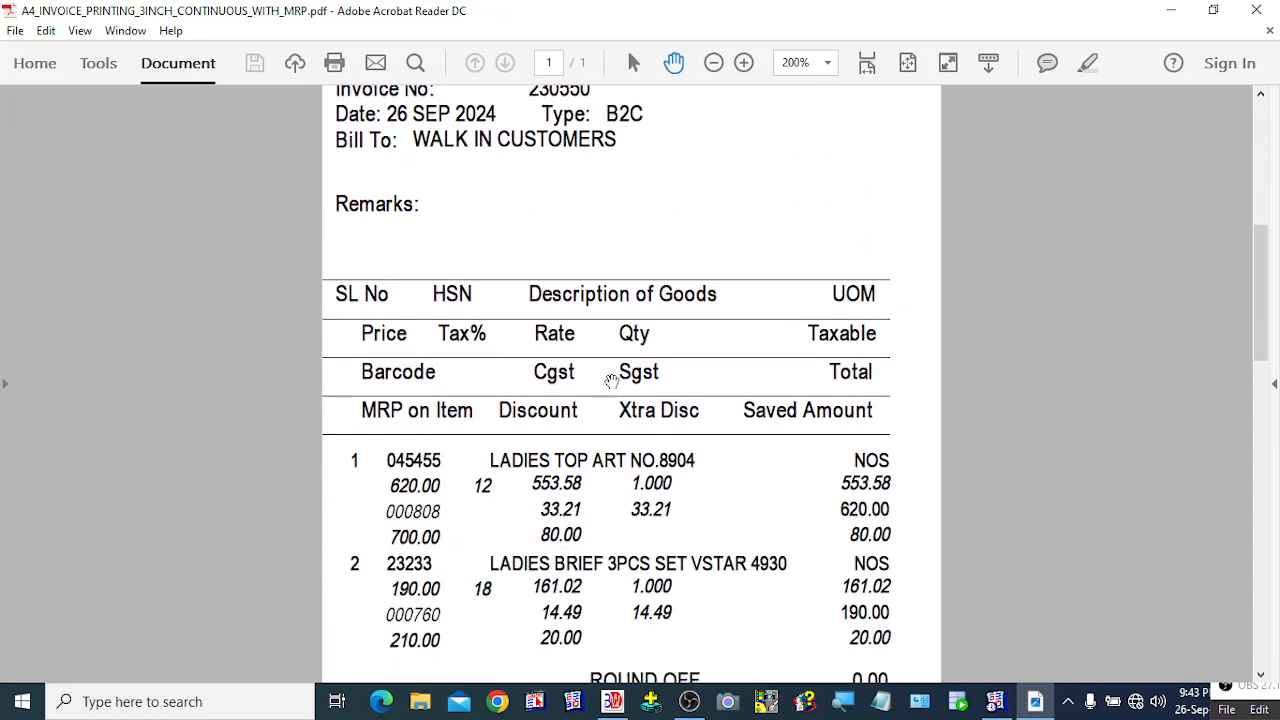
scroll(611, 381, "down", 1)
scroll(610, 380, "down", 2)
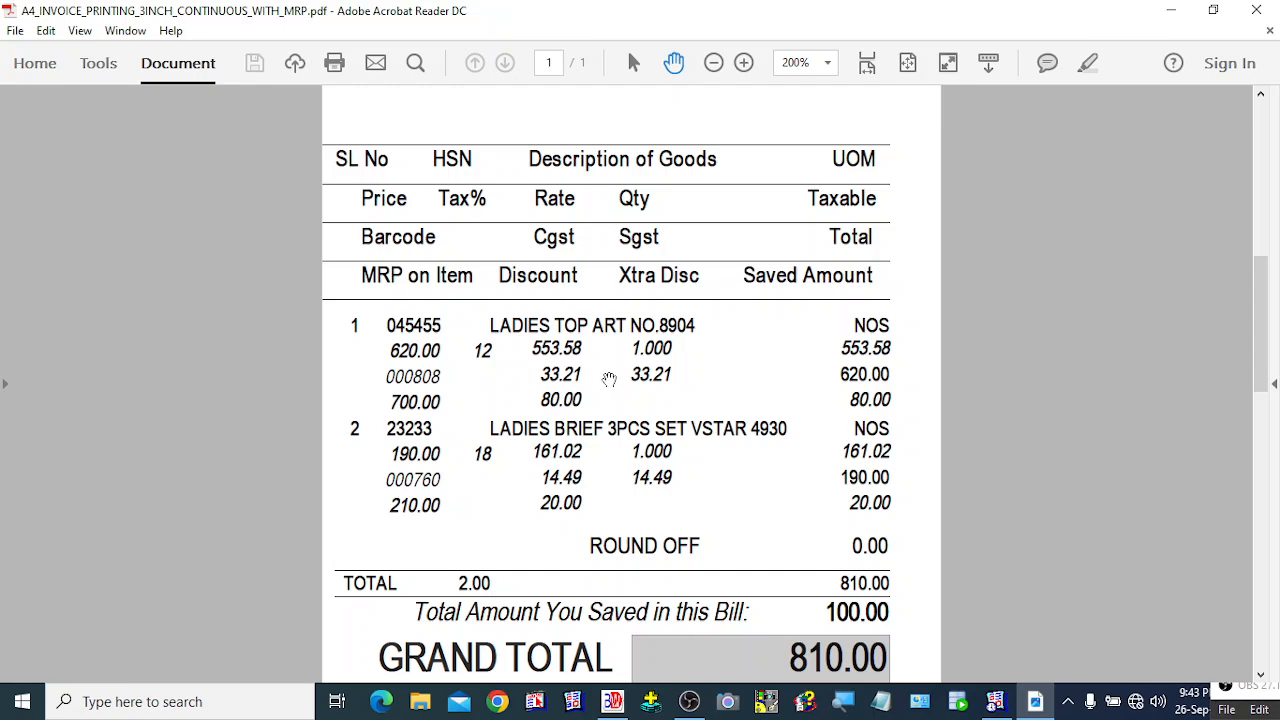
scroll(609, 380, "down", 6)
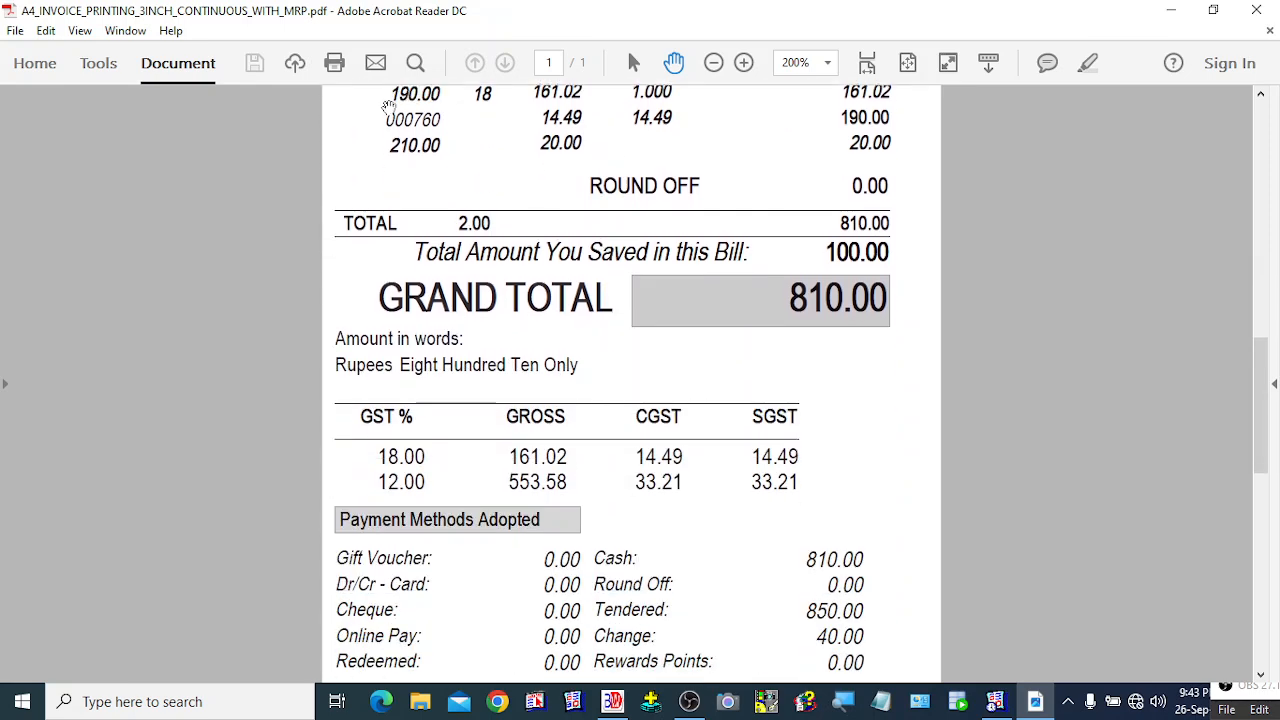
left_click(743, 63)
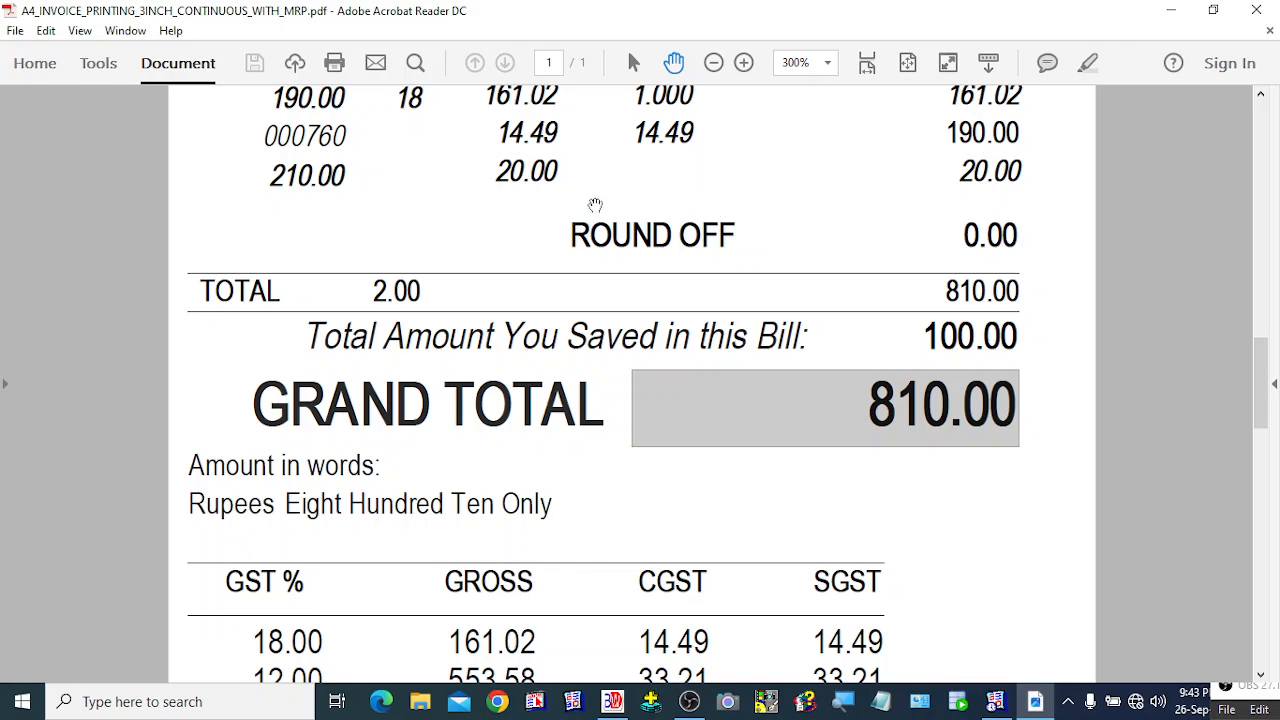
scroll(595, 205, "down", 1)
scroll(595, 205, "up", 8)
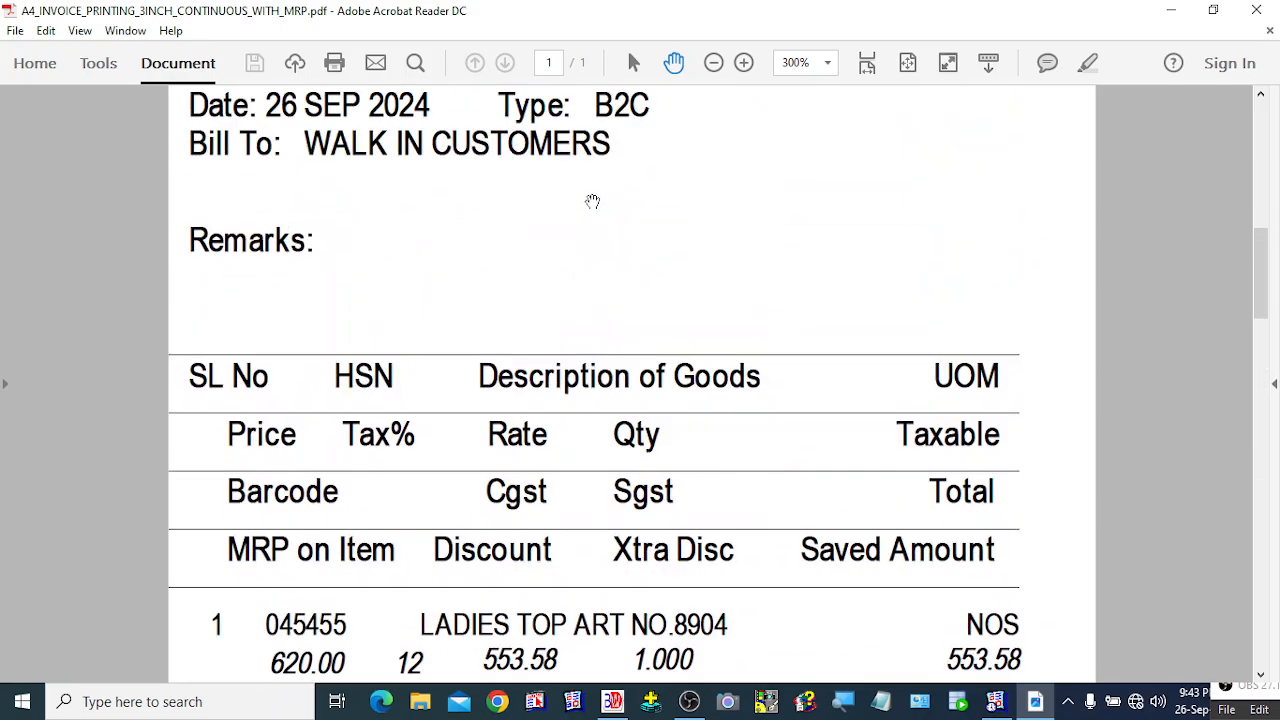
scroll(592, 201, "up", 6)
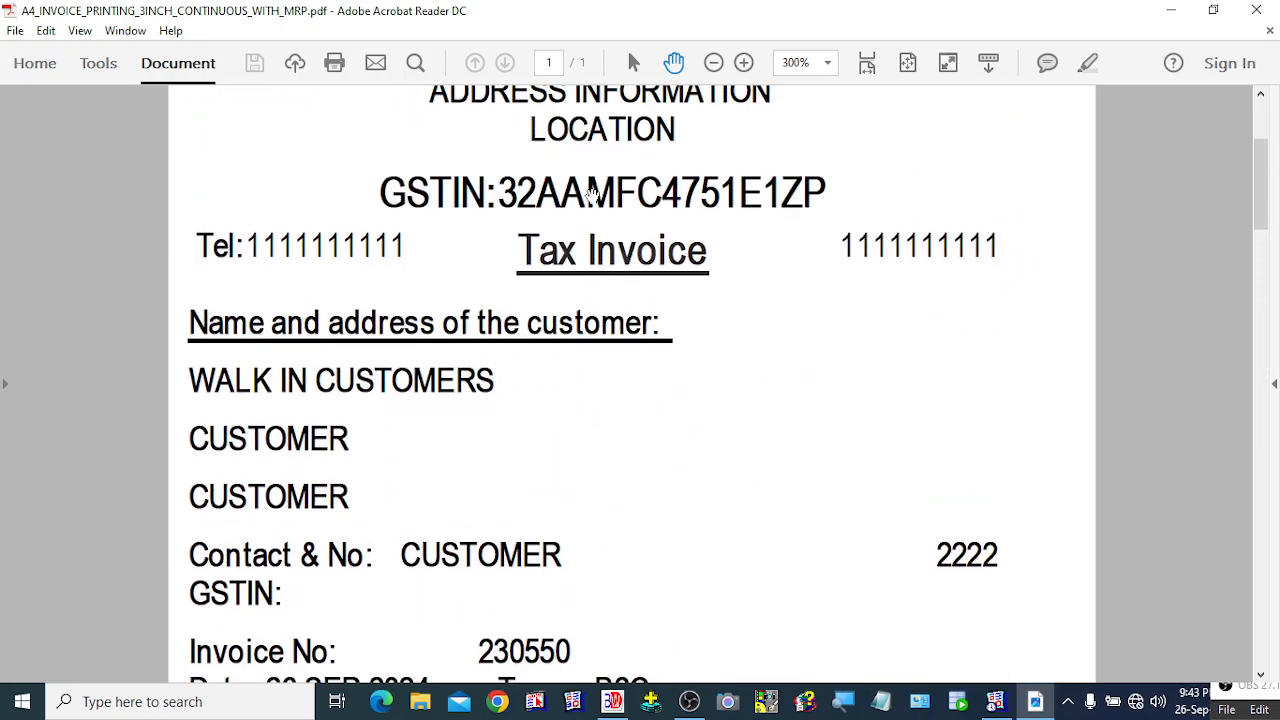
scroll(592, 193, "down", 10)
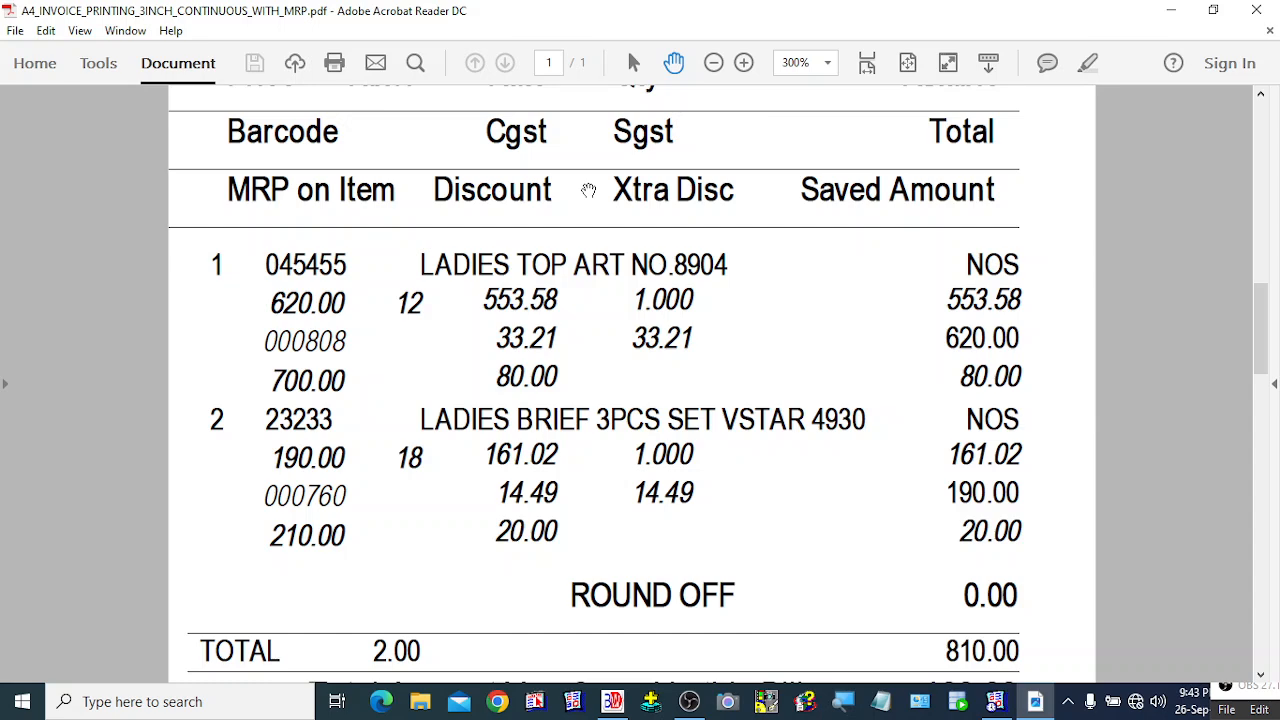
scroll(589, 190, "down", 5)
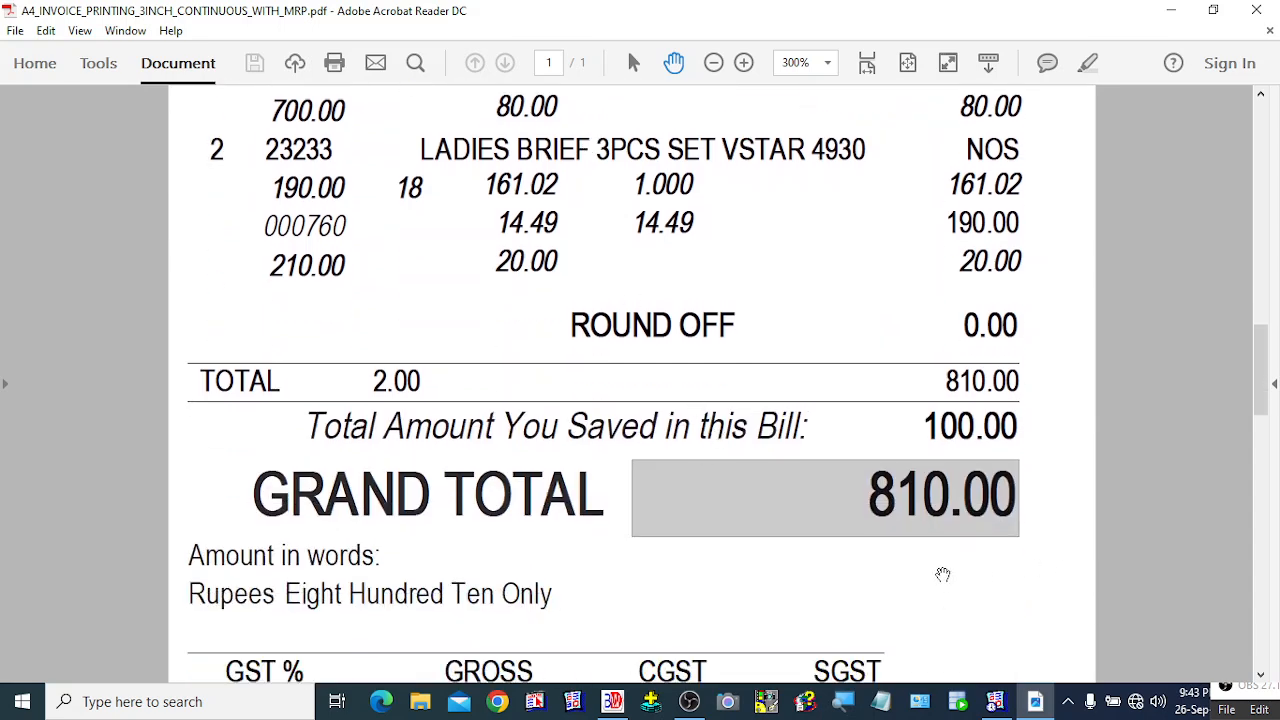
scroll(910, 528, "down", 1)
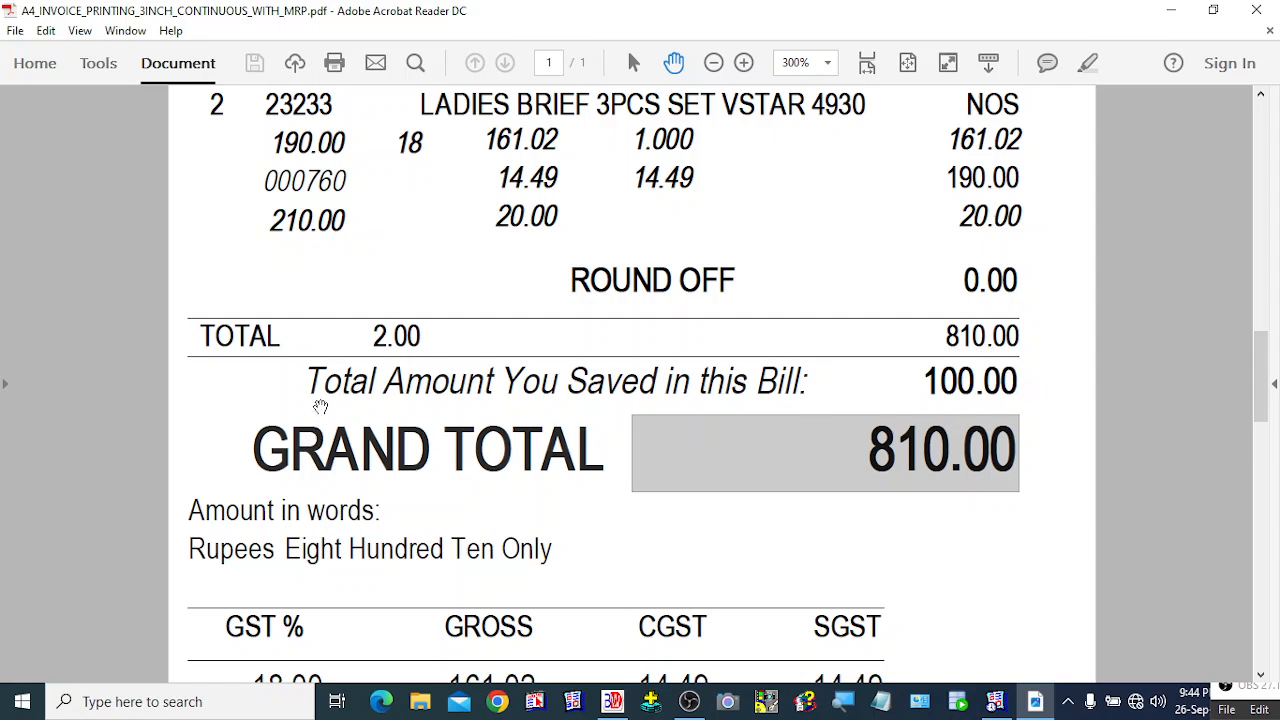
scroll(320, 406, "down", 3)
scroll(322, 404, "down", 6)
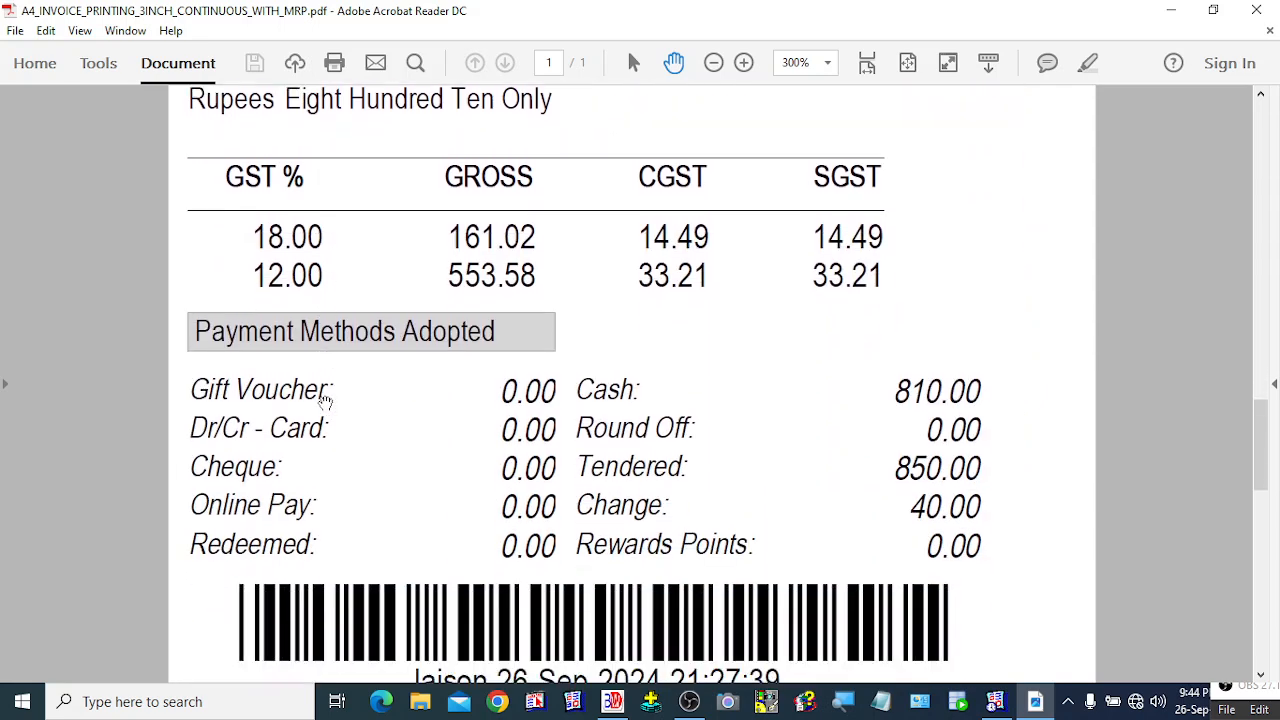
scroll(324, 400, "down", 2)
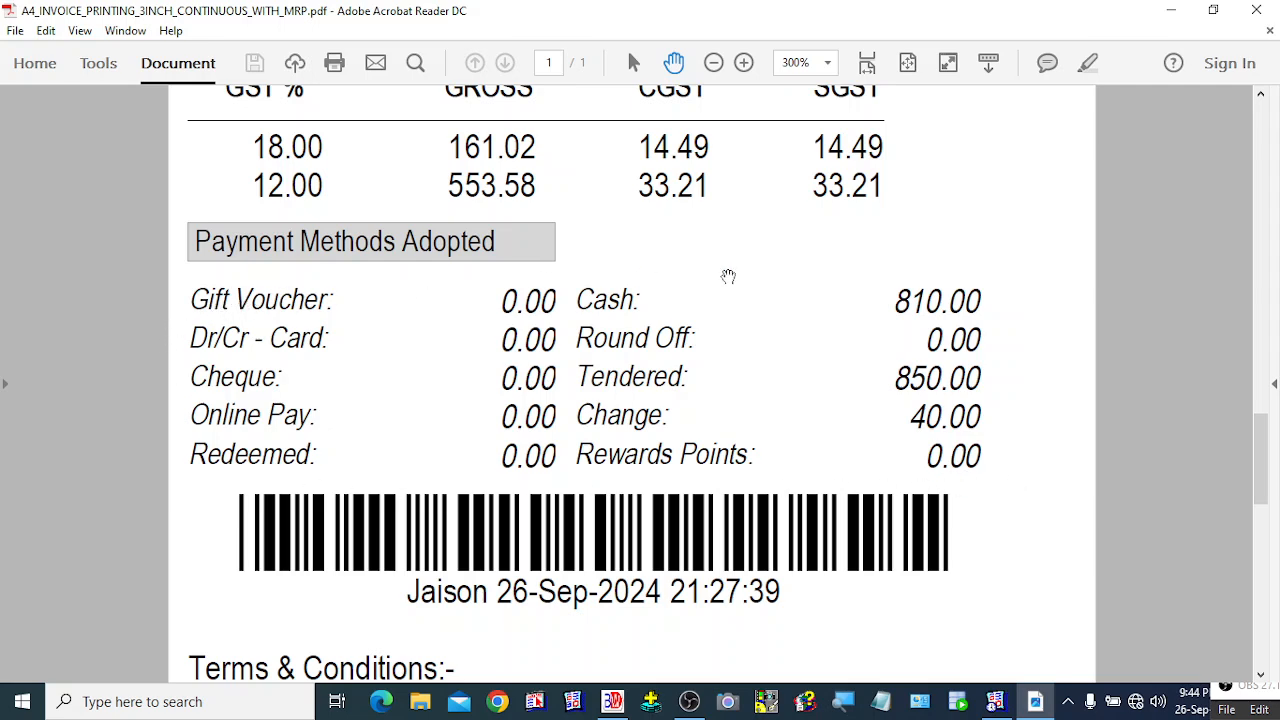
scroll(971, 455, "down", 1)
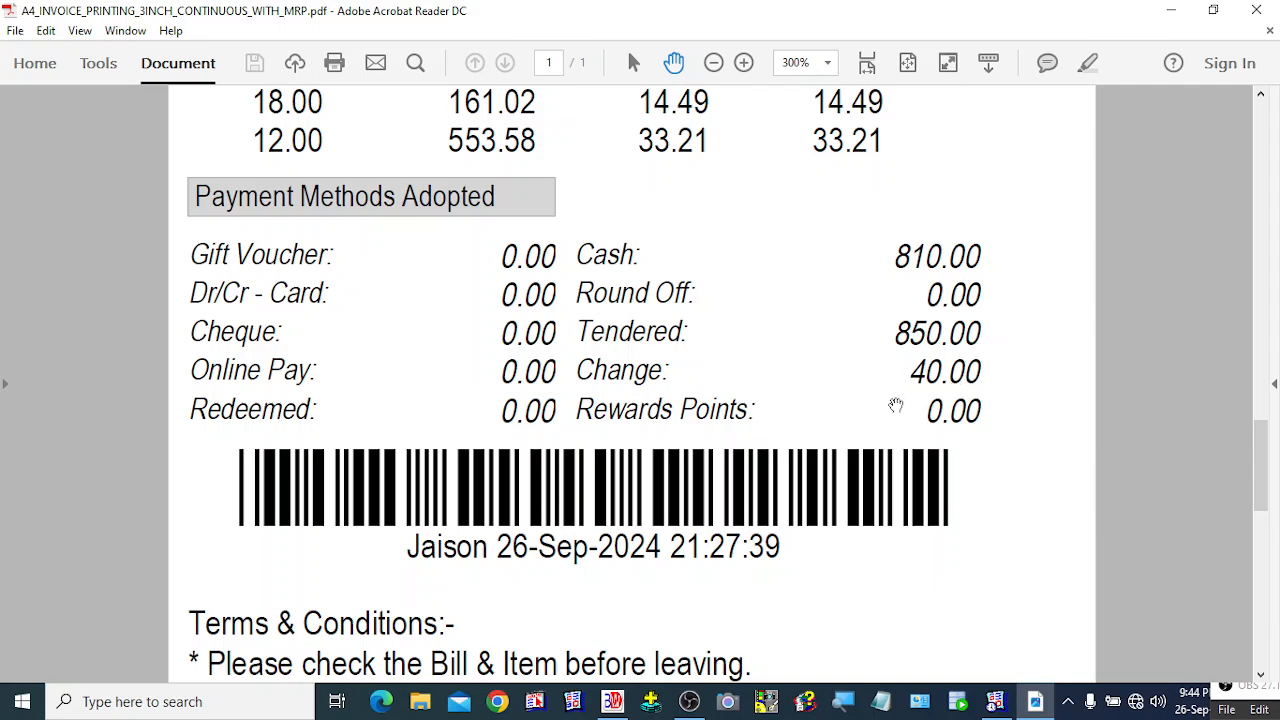
scroll(895, 404, "down", 5)
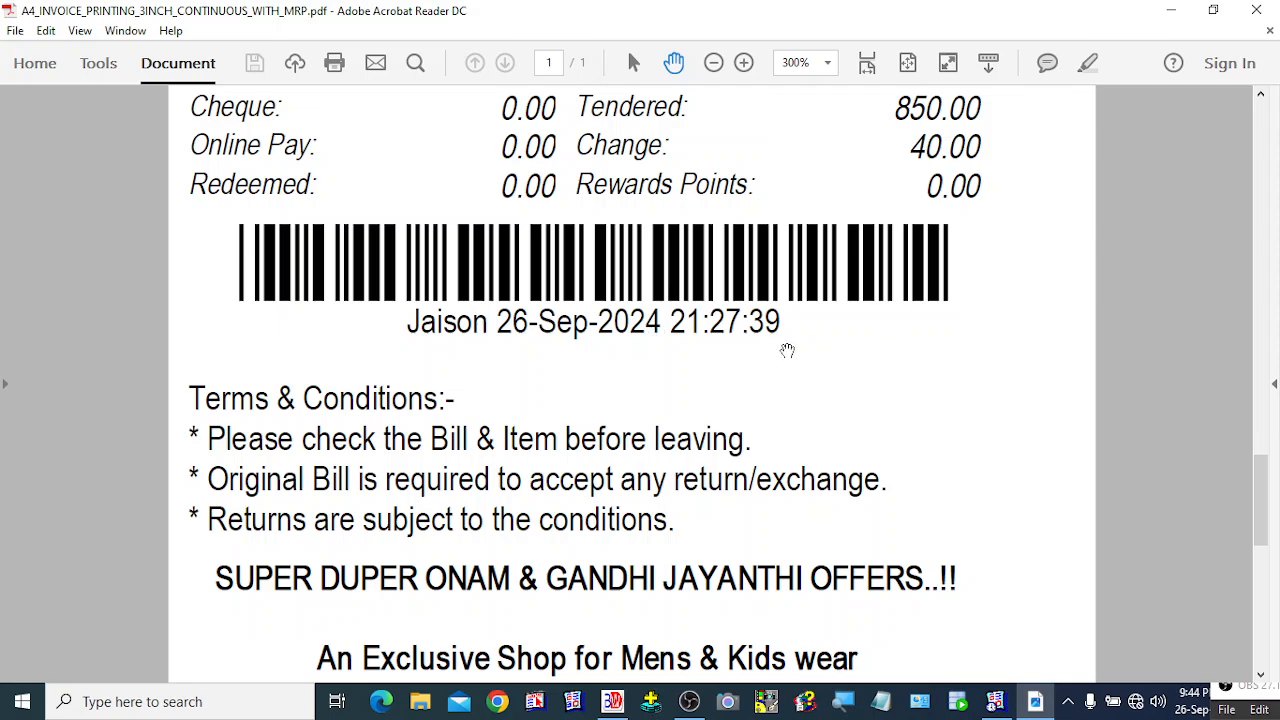
scroll(746, 347, "down", 3)
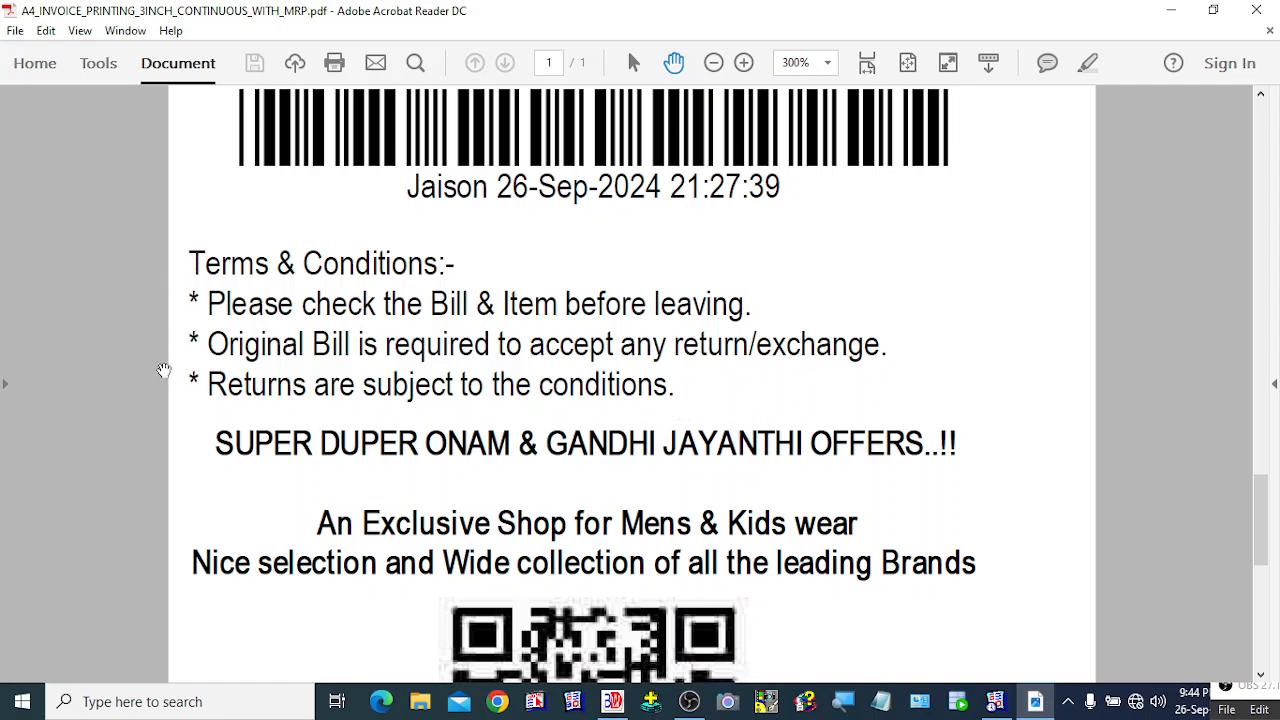
scroll(280, 453, "down", 2)
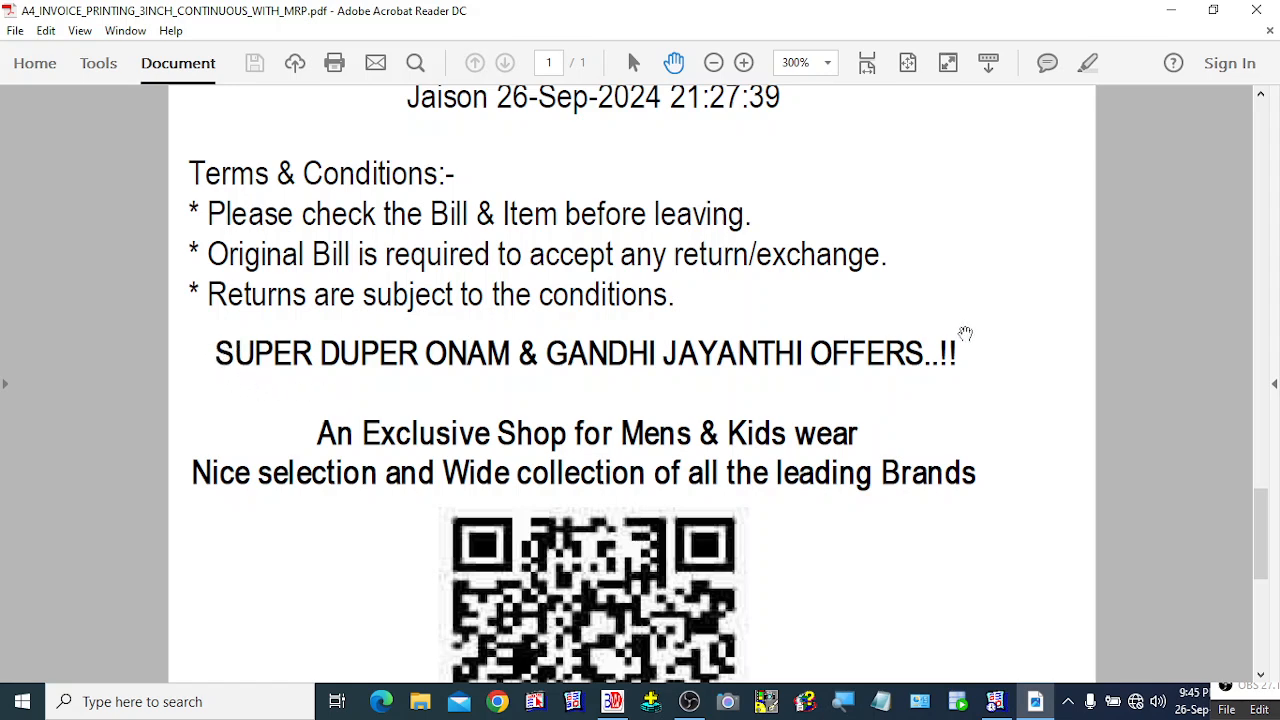
scroll(426, 416, "down", 2)
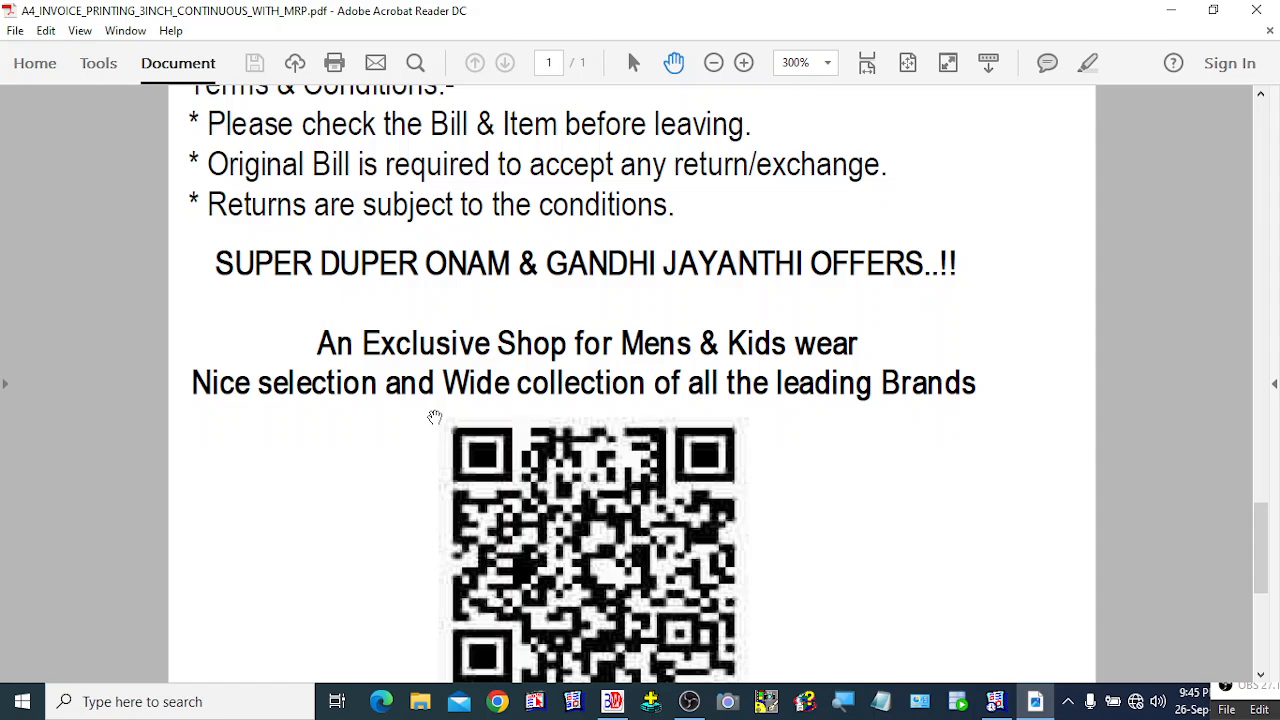
scroll(435, 417, "down", 5)
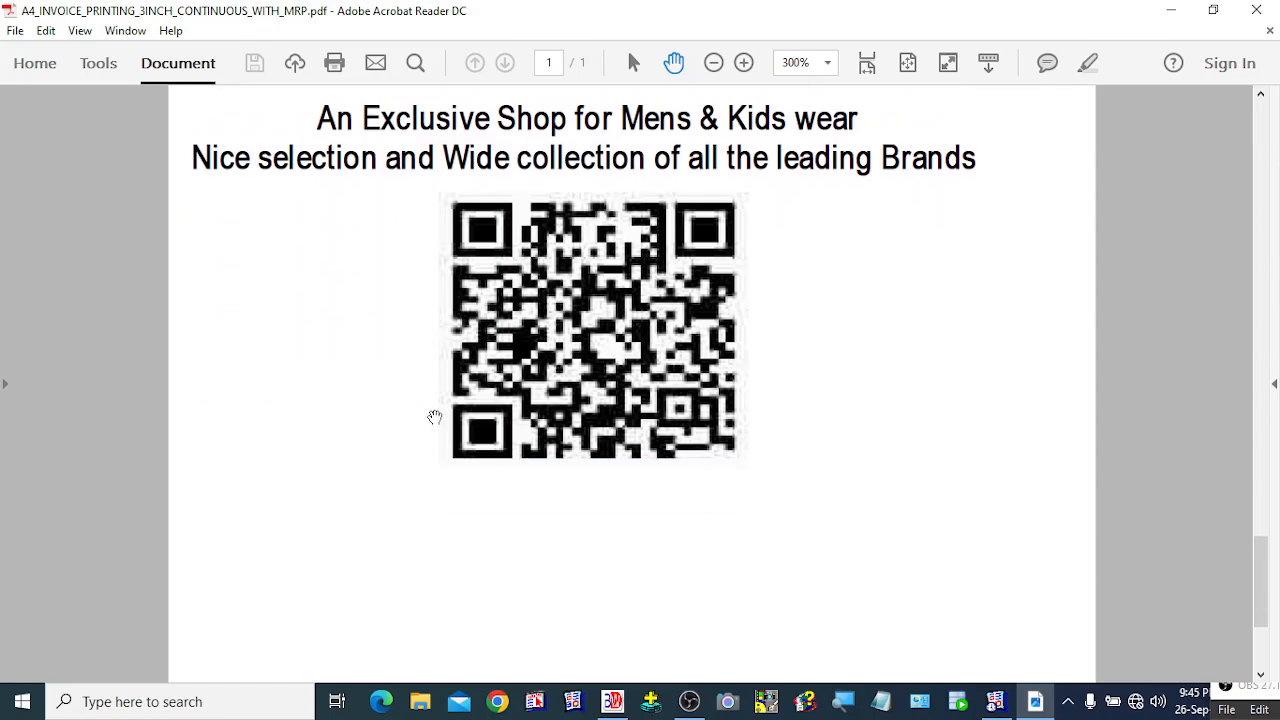
scroll(435, 417, "up", 5)
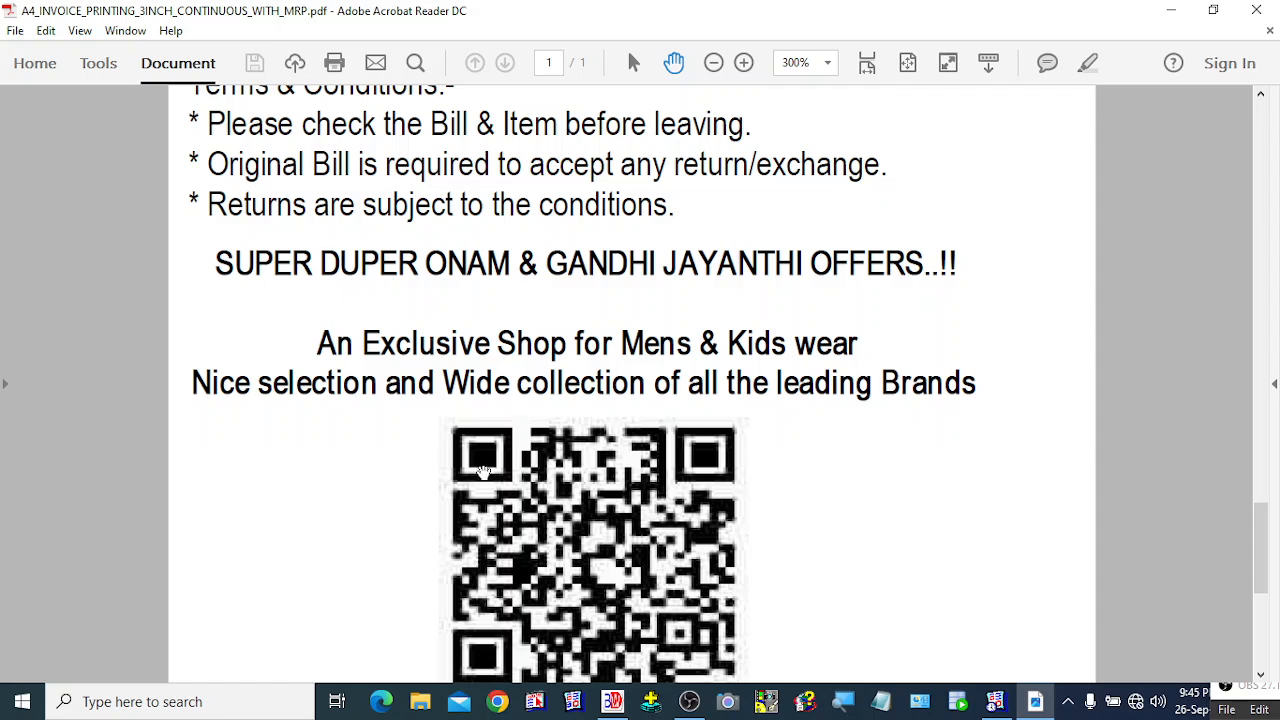
scroll(466, 417, "up", 3)
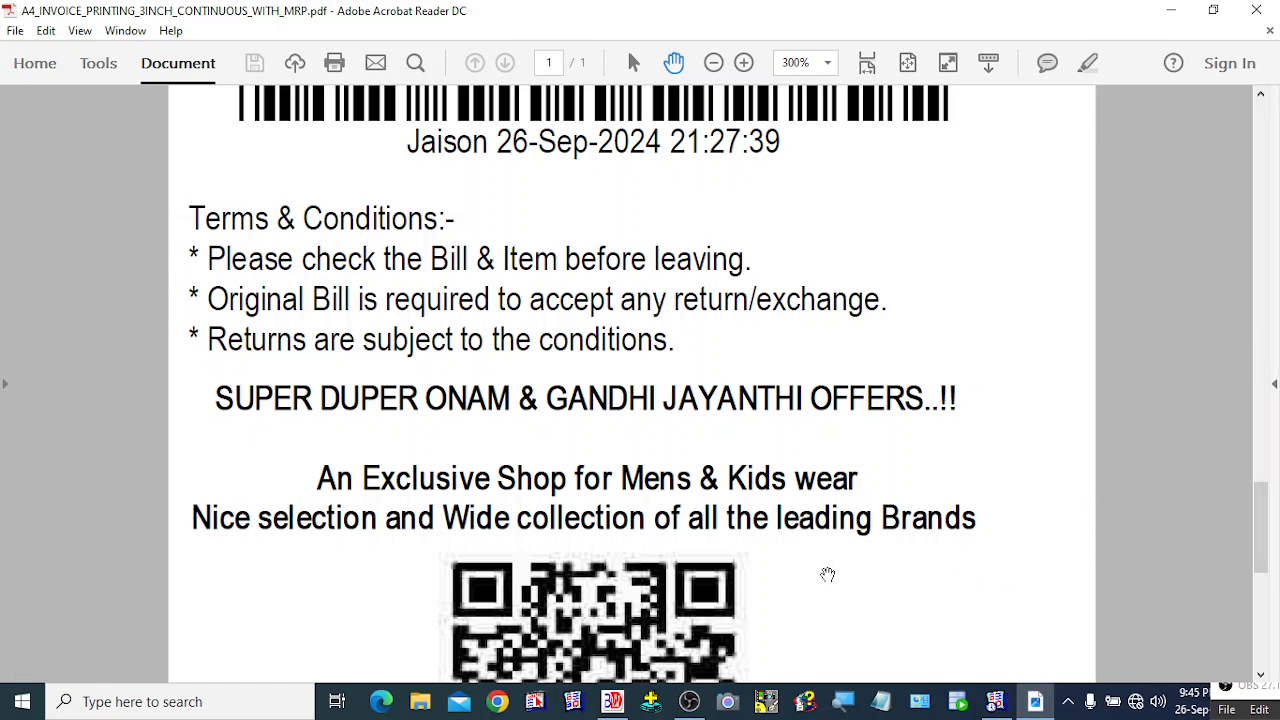
Zoom the invoice PDF out to 150%, look it over, and close Acrobat Reader.
left_click(714, 63)
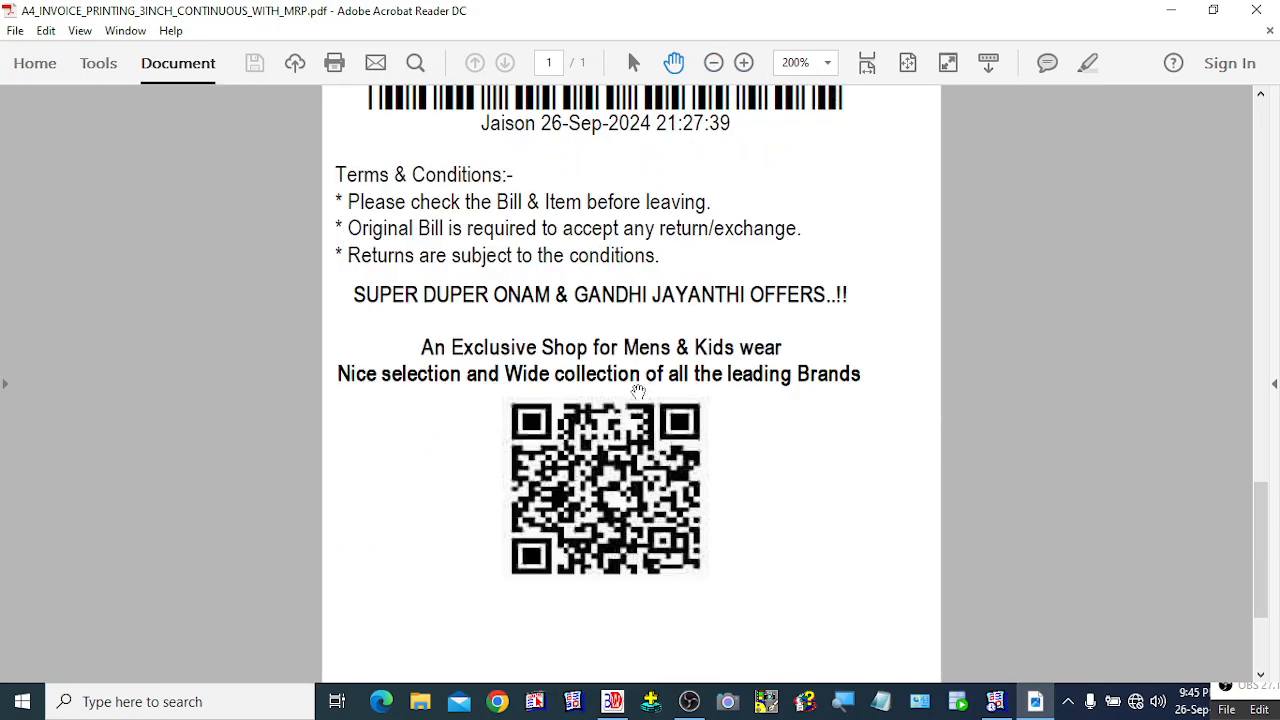
scroll(624, 489, "down", 3)
scroll(624, 489, "up", 3)
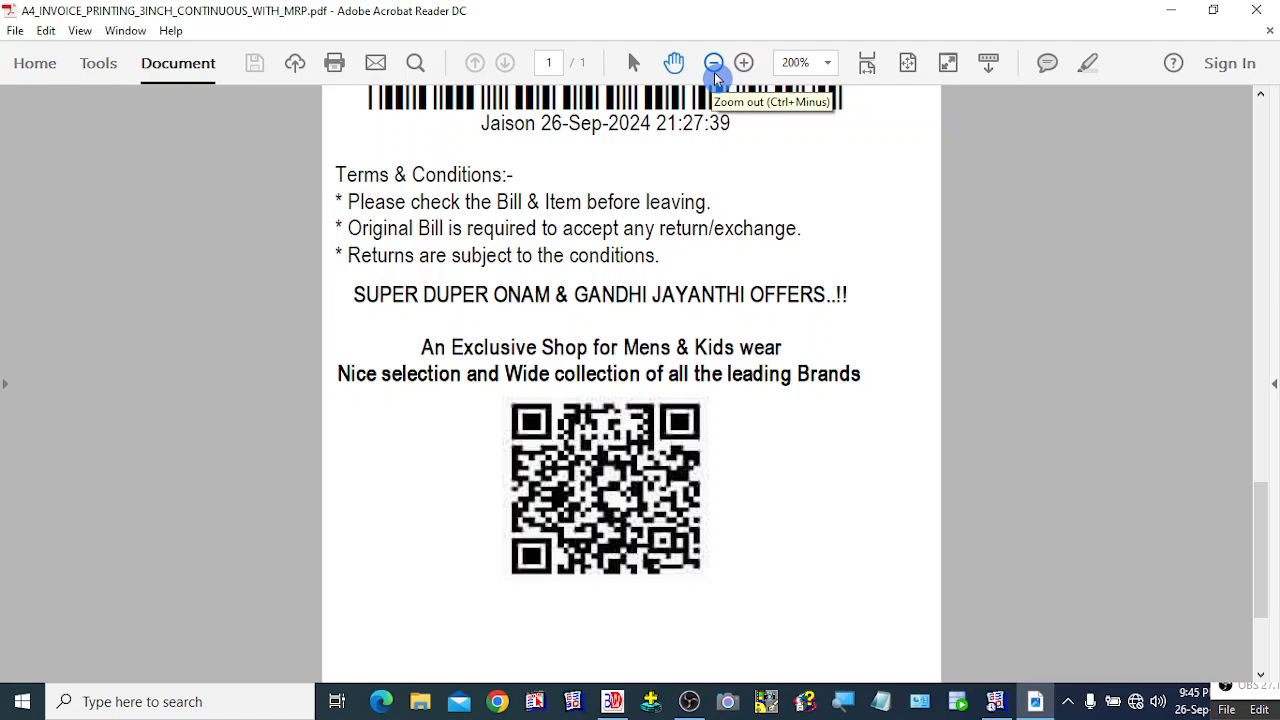
scroll(688, 192, "up", 4)
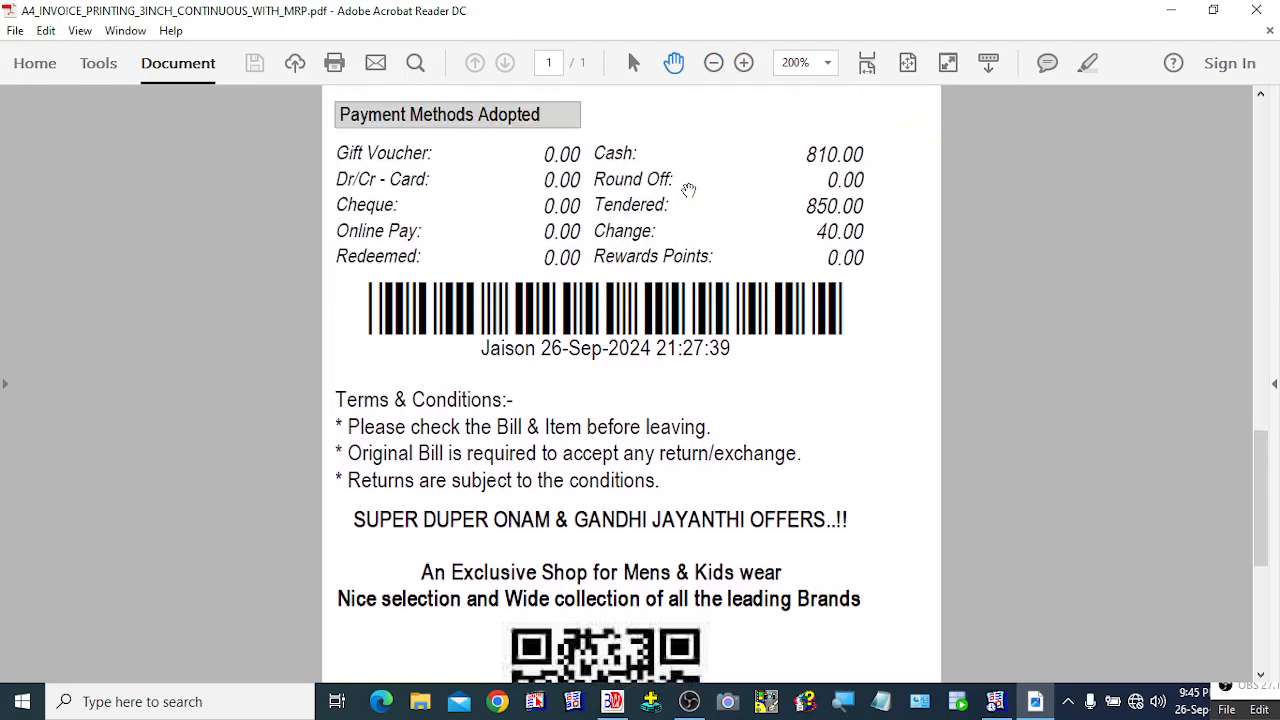
scroll(688, 190, "up", 16)
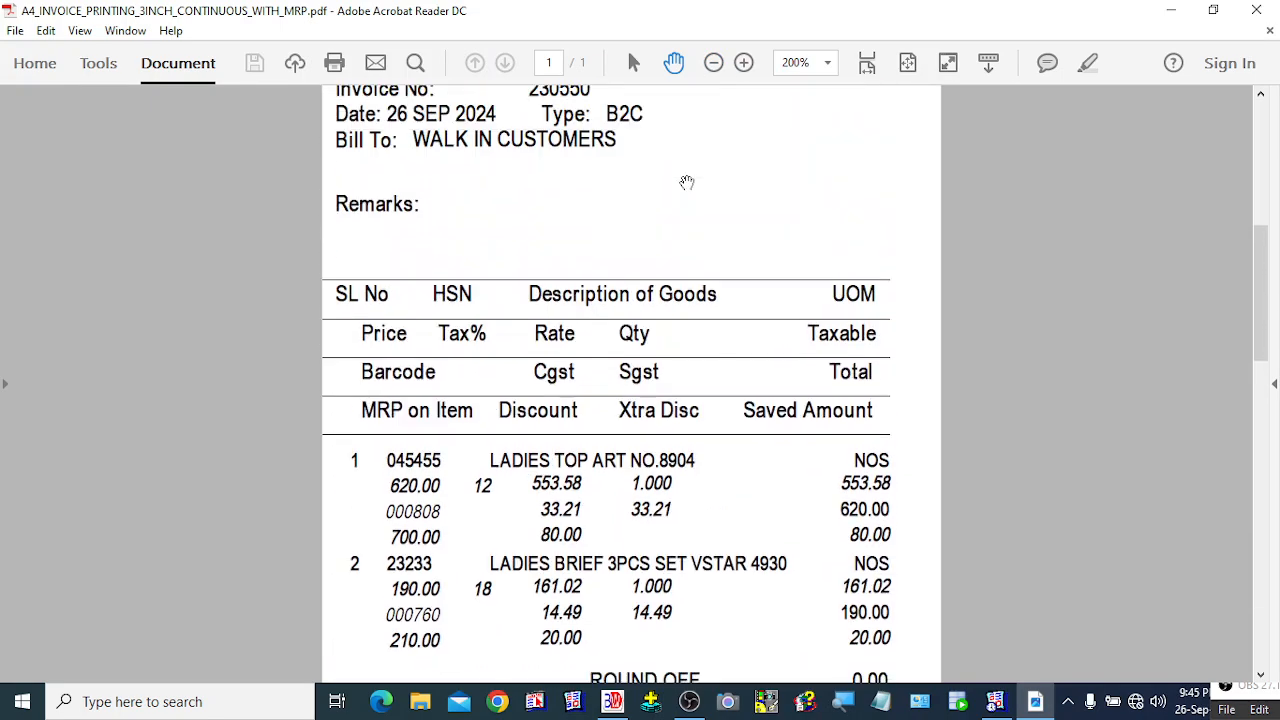
scroll(687, 183, "up", 10)
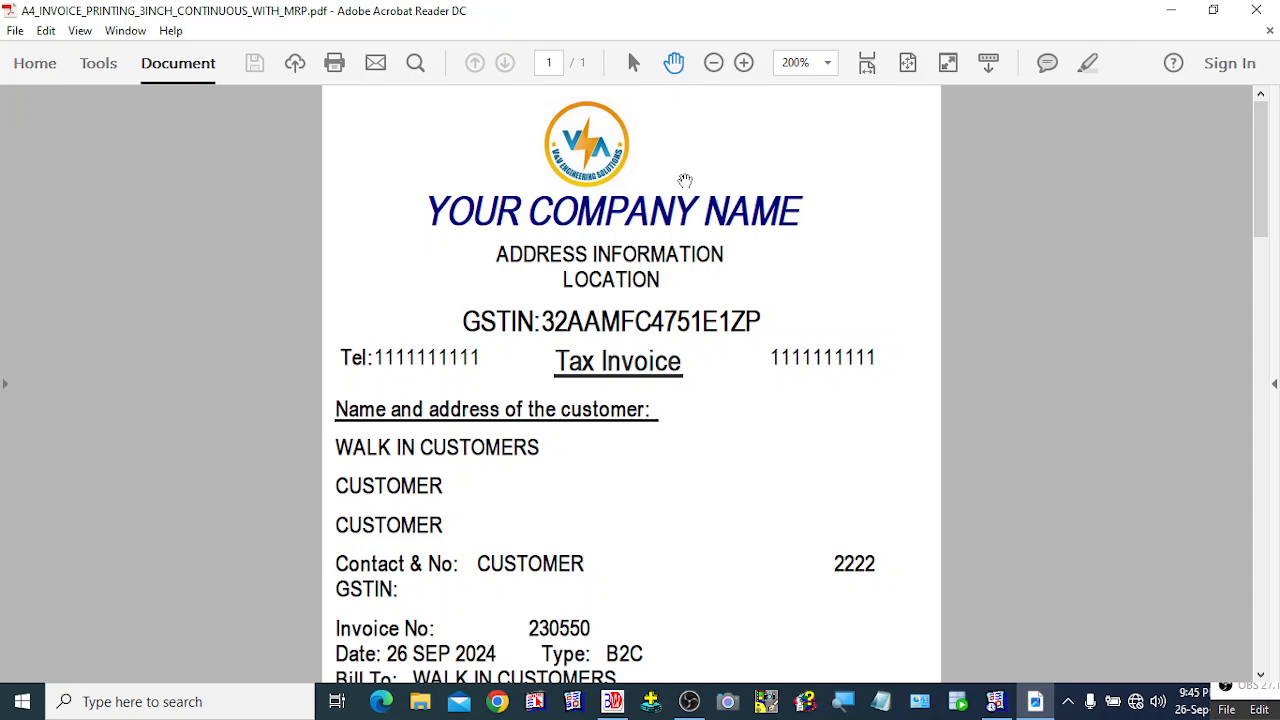
scroll(685, 181, "down", 10)
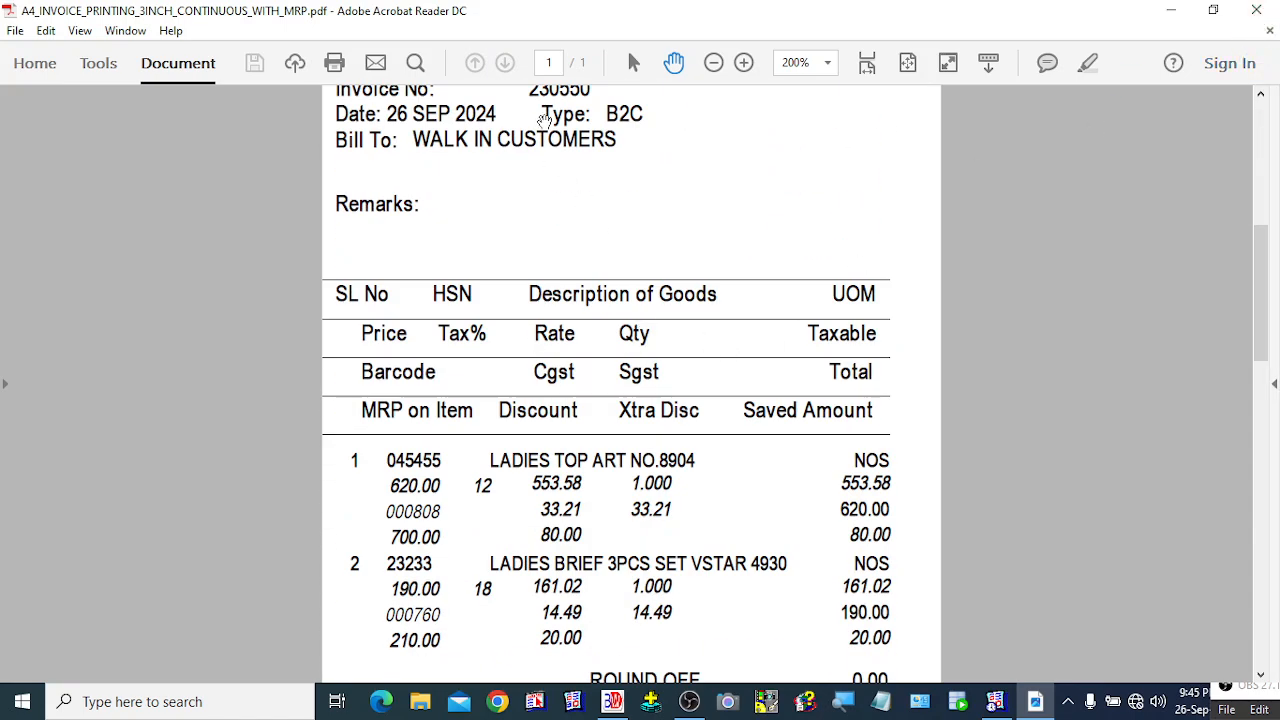
left_click(713, 63)
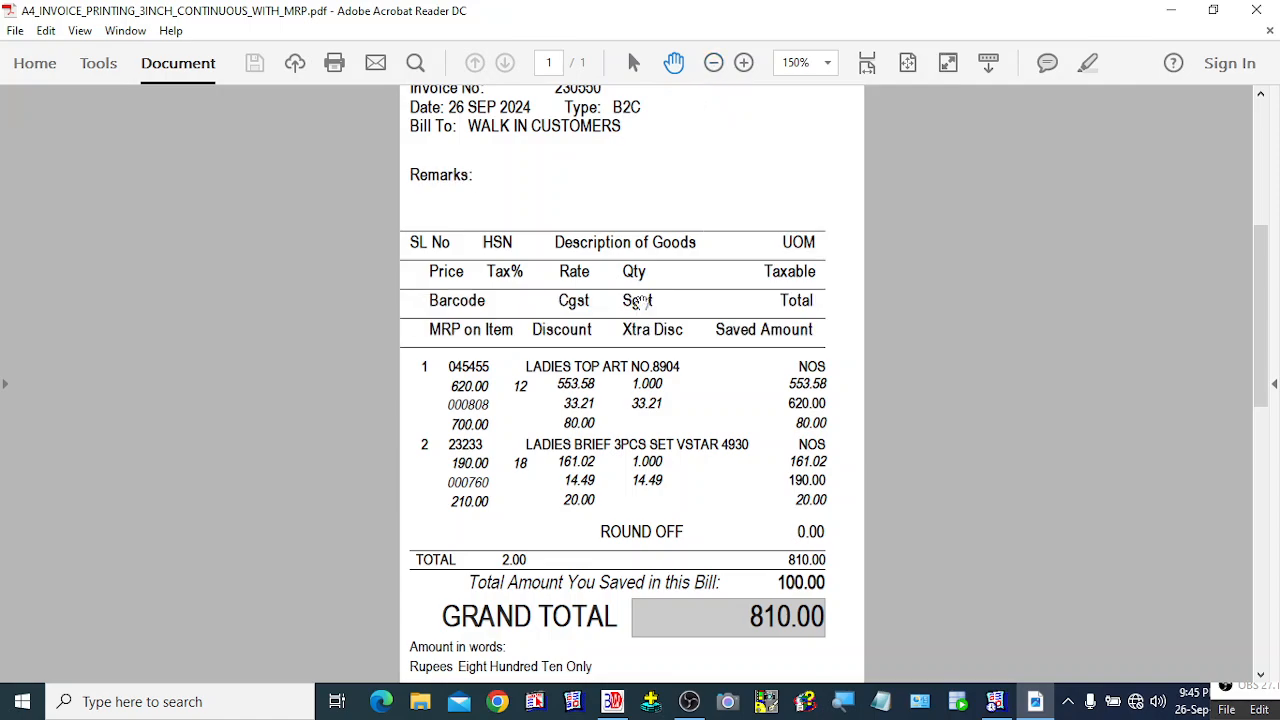
scroll(637, 300, "up", 10)
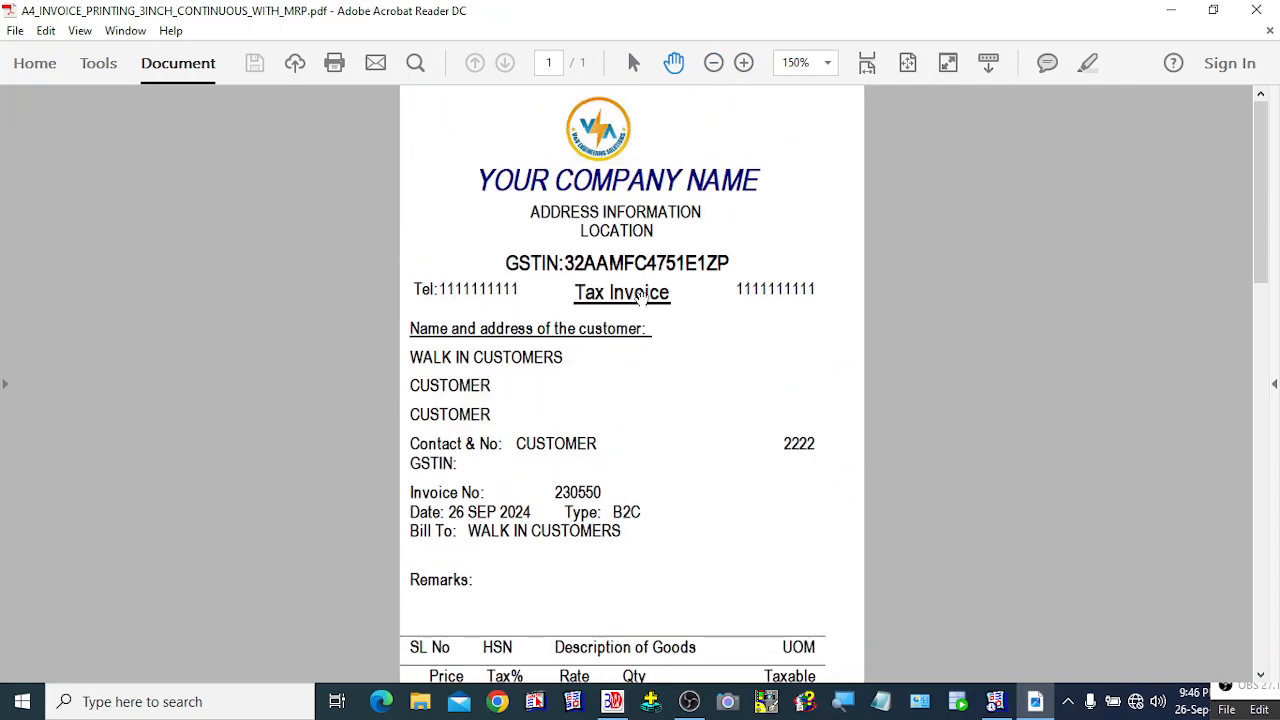
scroll(640, 296, "down", 20)
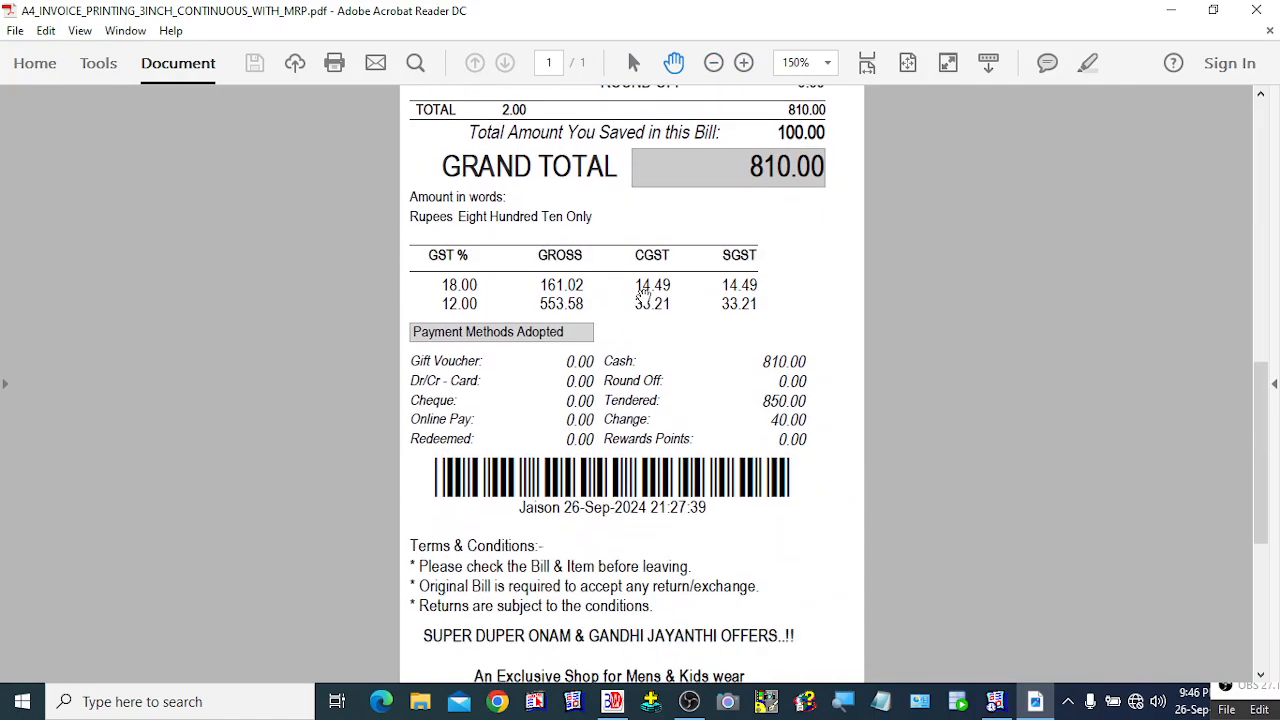
scroll(640, 296, "down", 8)
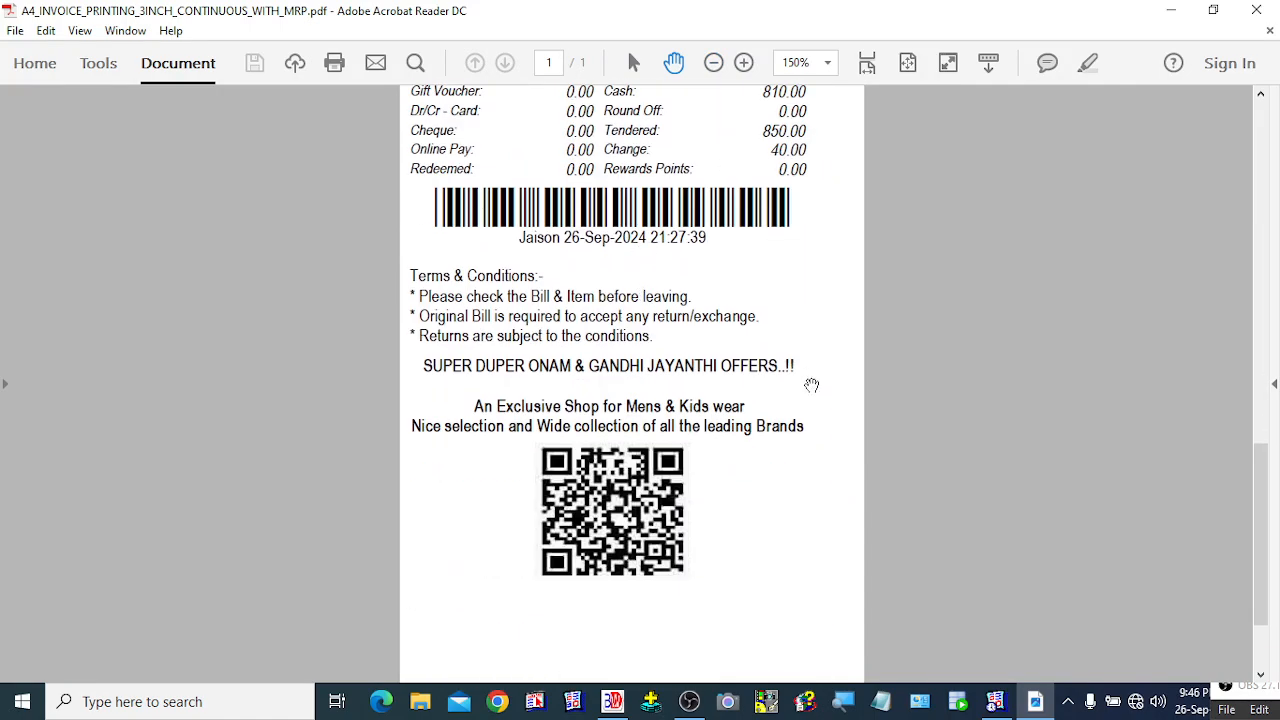
left_click(1256, 10)
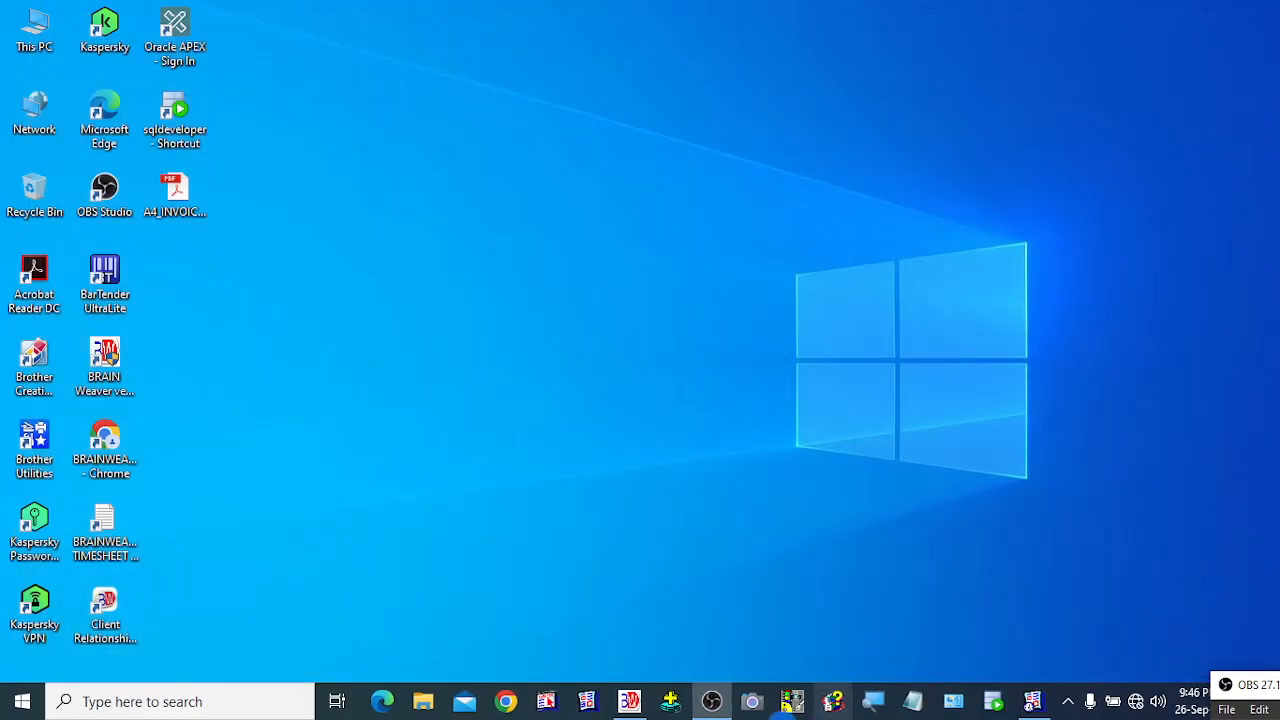
Restore BRAIN Weaver and start POS invoice 230551 with the first listed customer.
left_click(628, 701)
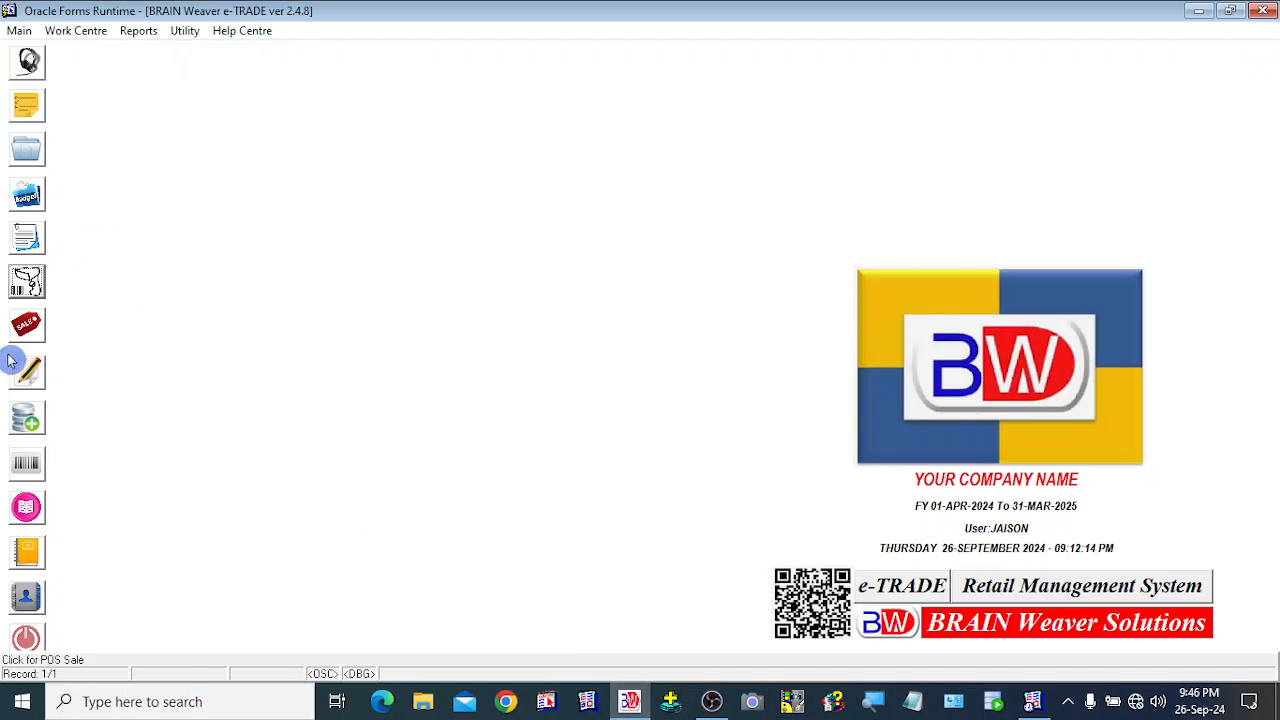
left_click(31, 290)
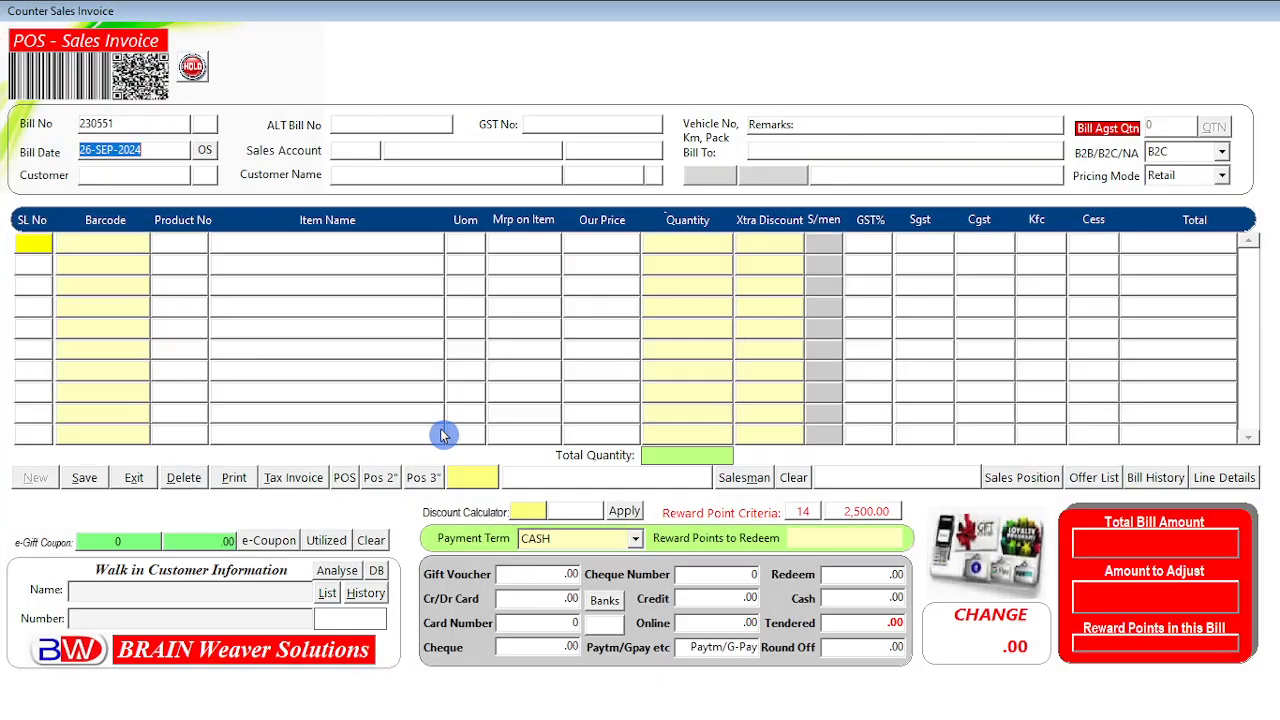
key("Return")
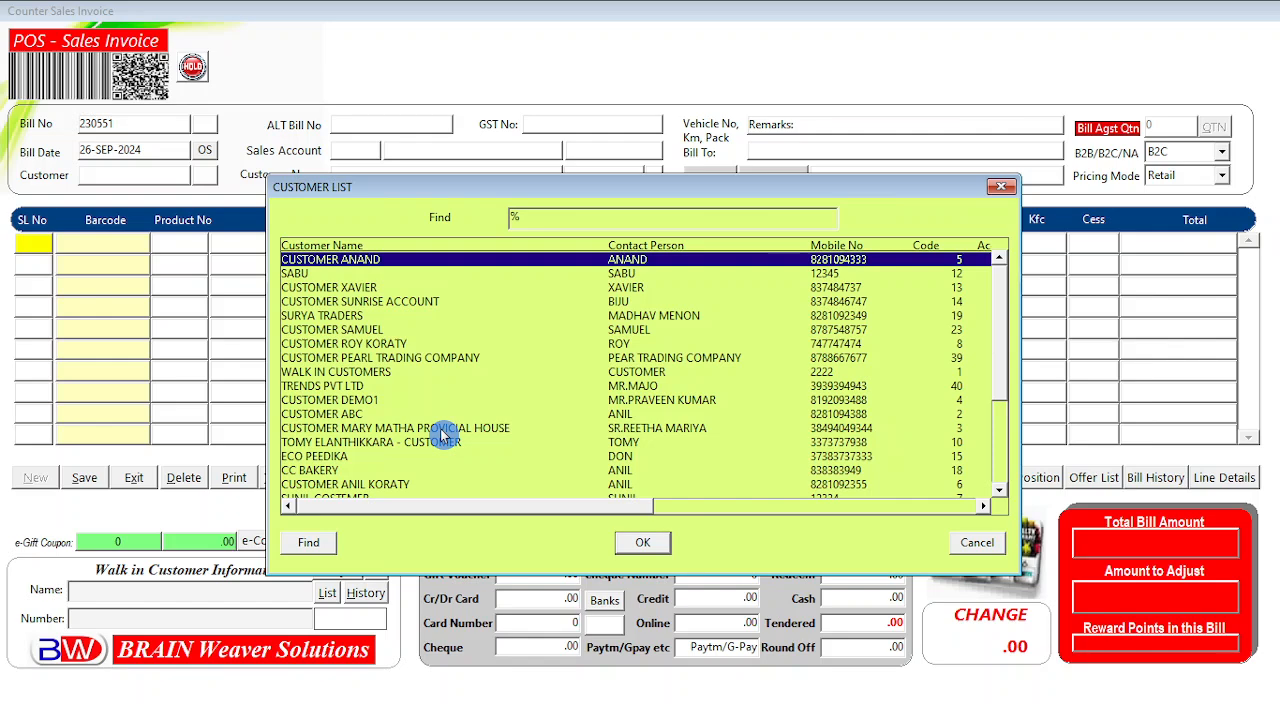
key("Return")
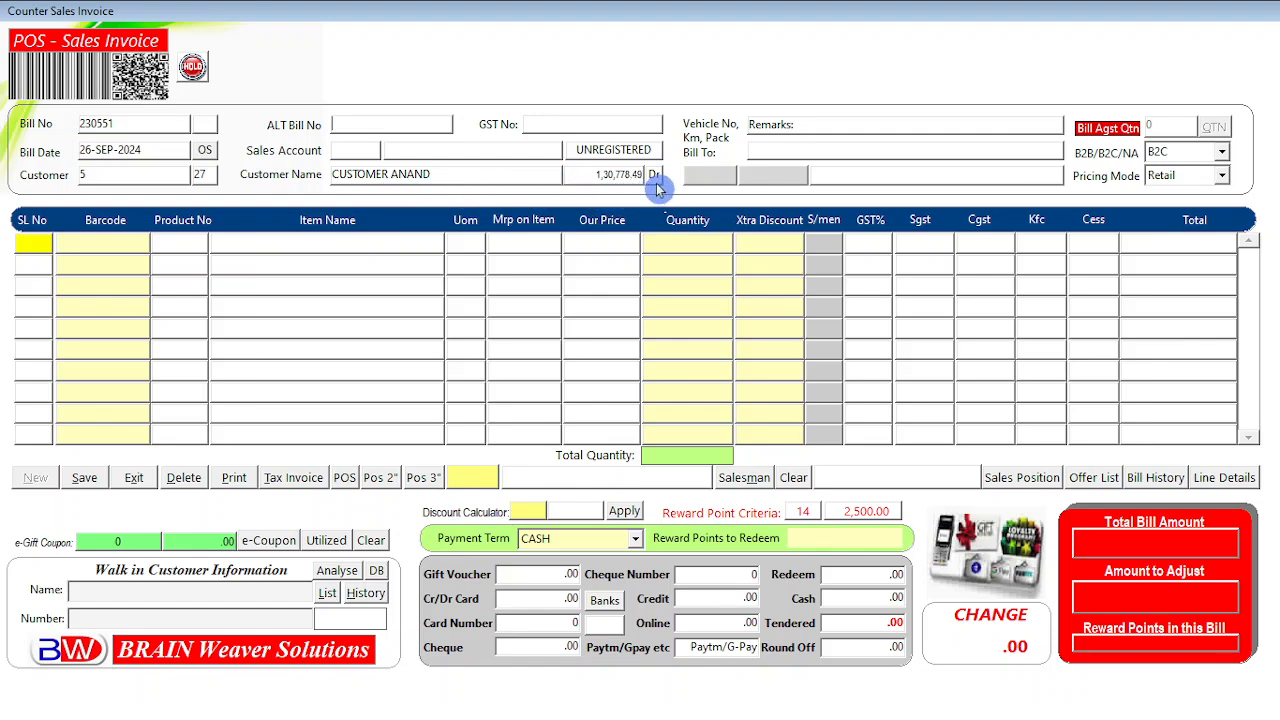
Open the customer's List of Bills Receivables and browse bills 156, 249, 450, 451, 453 and 455.
left_click(205, 152)
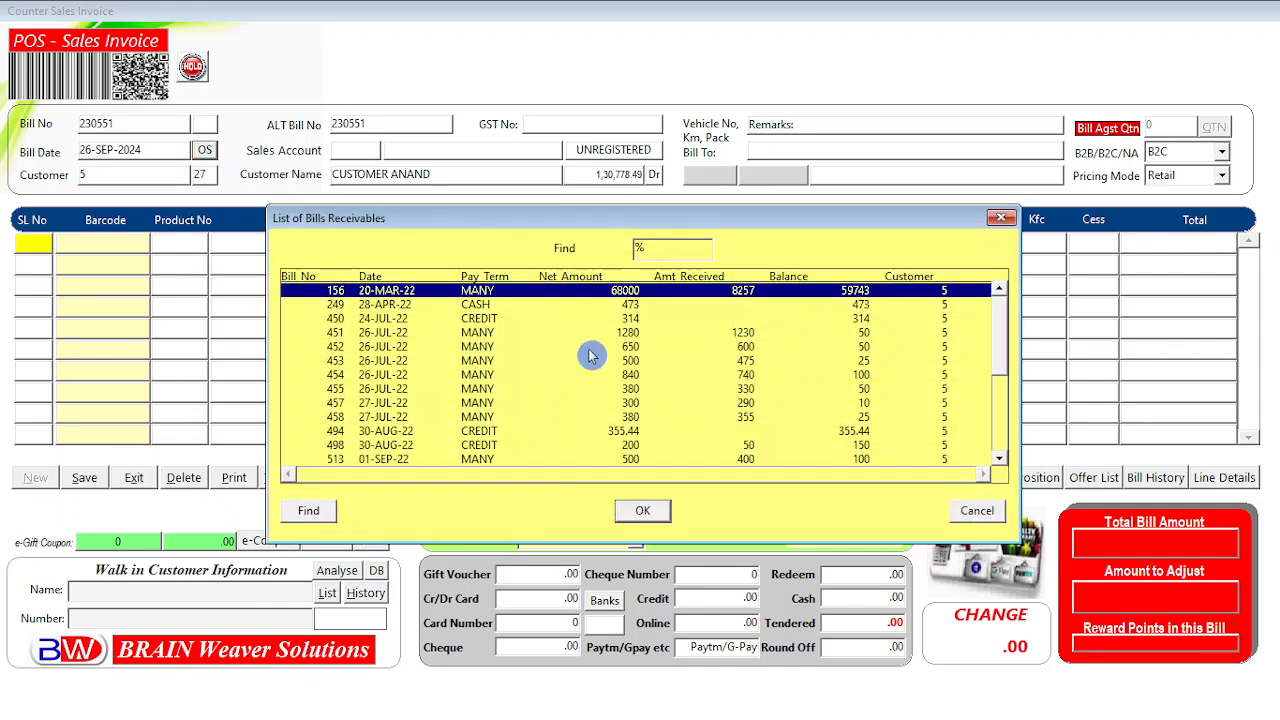
left_click_drag(1004, 351, 1006, 460)
left_click(1002, 328)
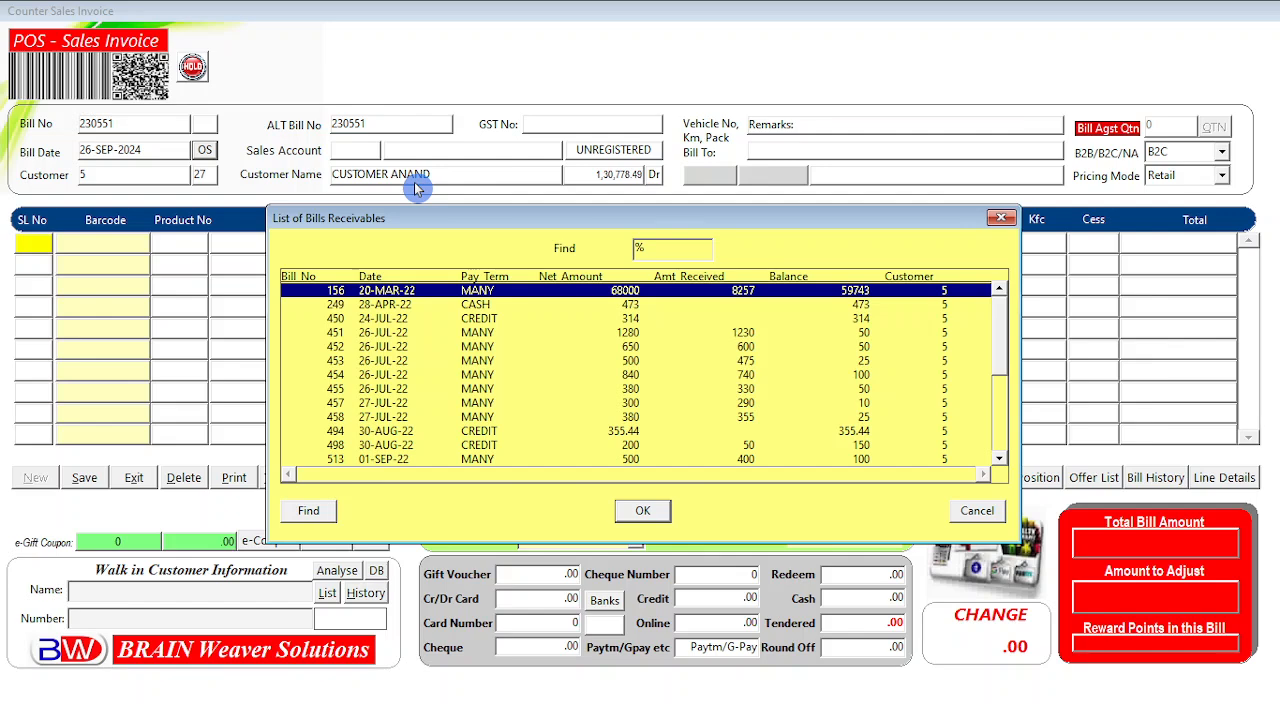
left_click(410, 390)
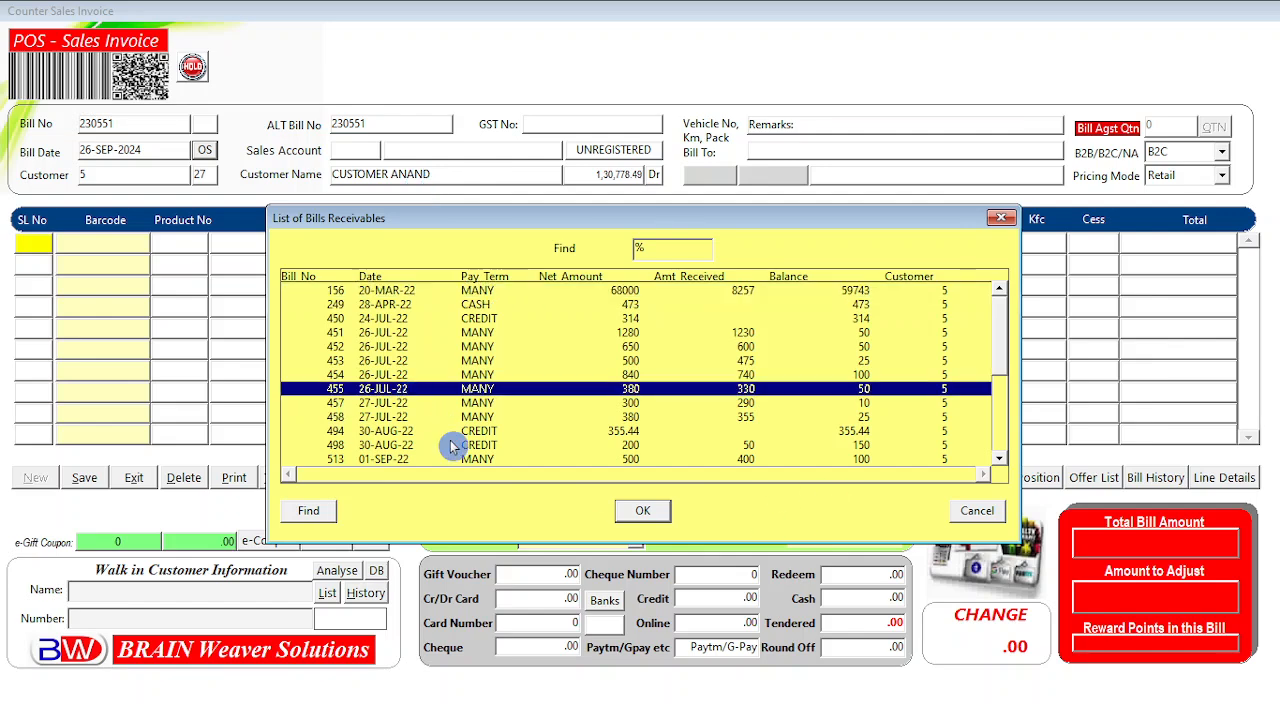
left_click(436, 334)
left_click(383, 292)
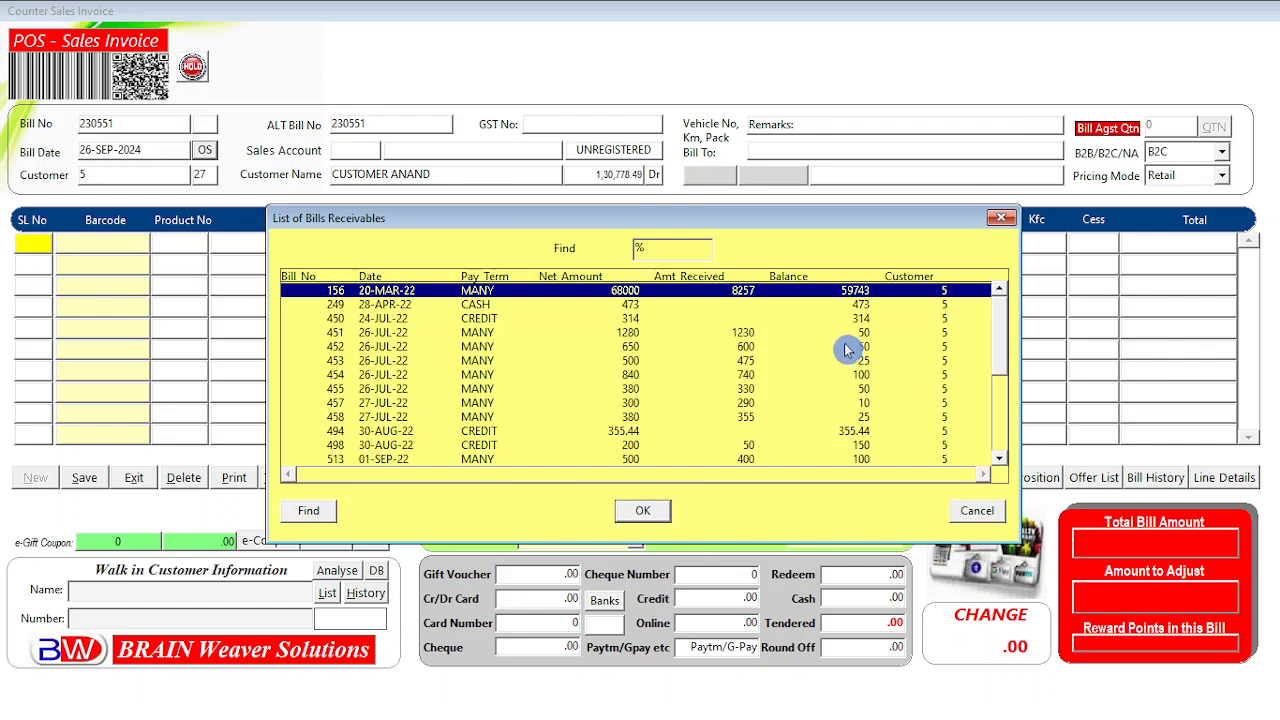
left_click(630, 304)
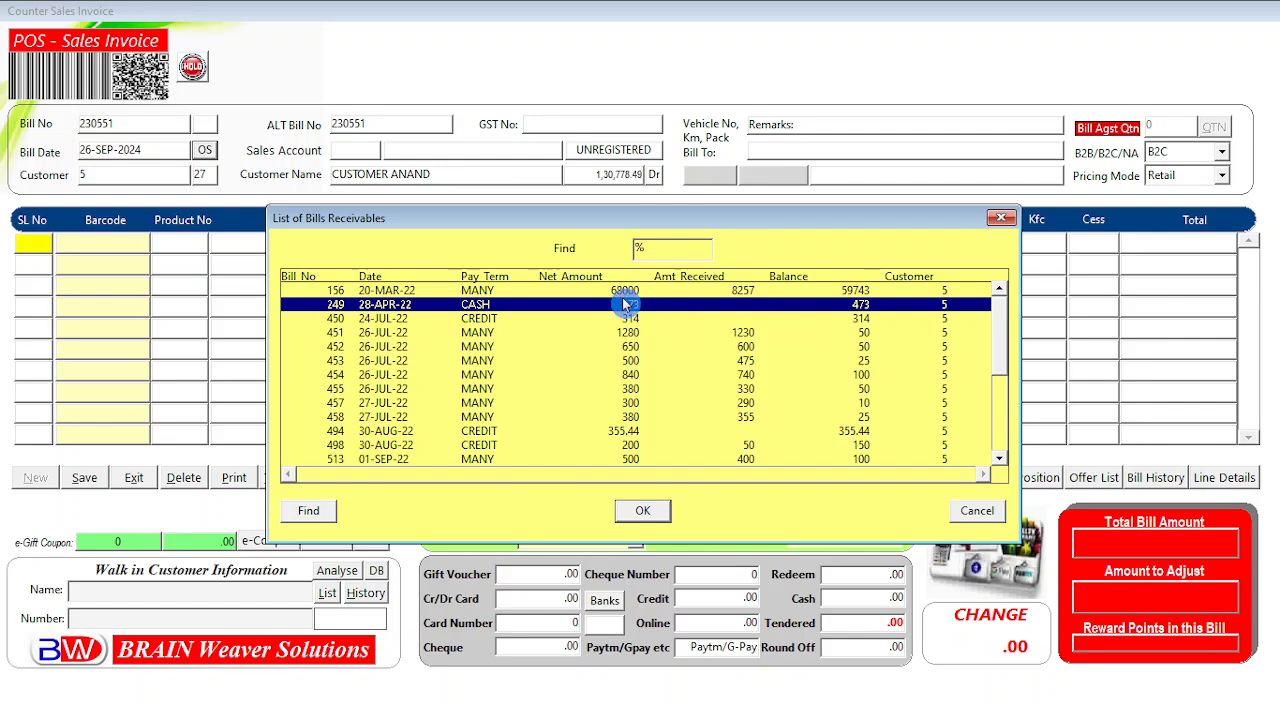
left_click(628, 291)
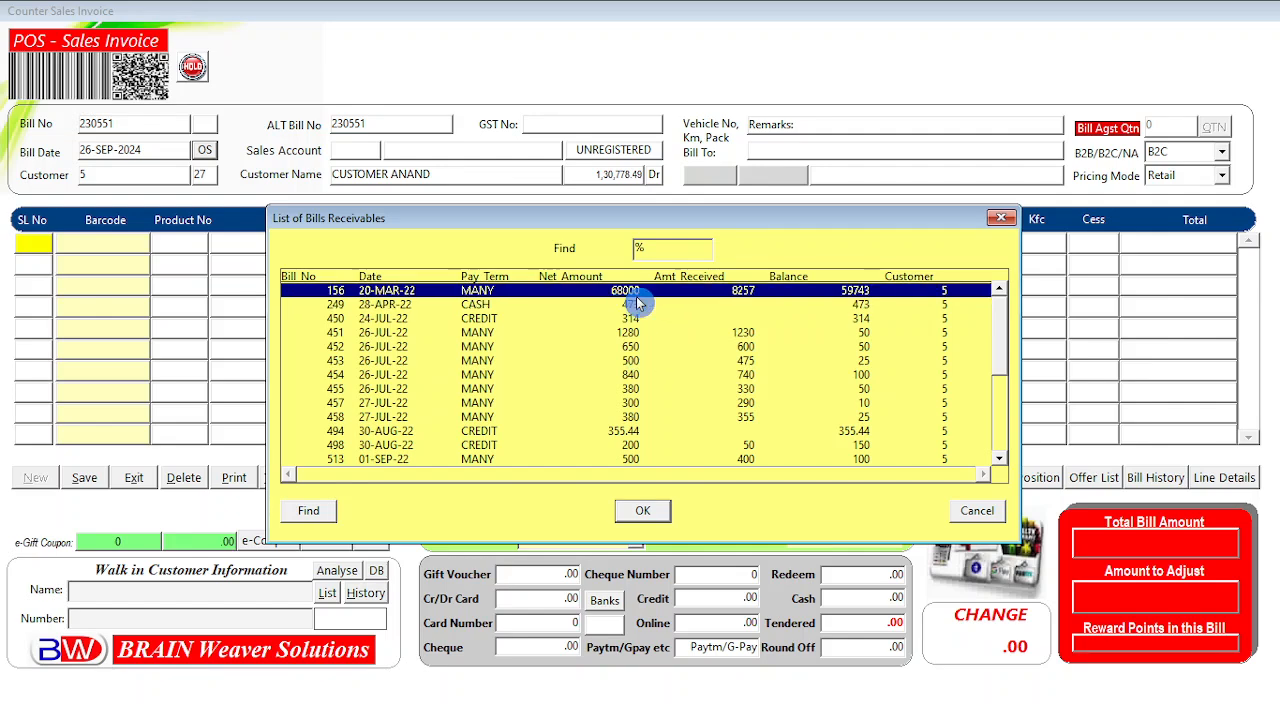
left_click(764, 333)
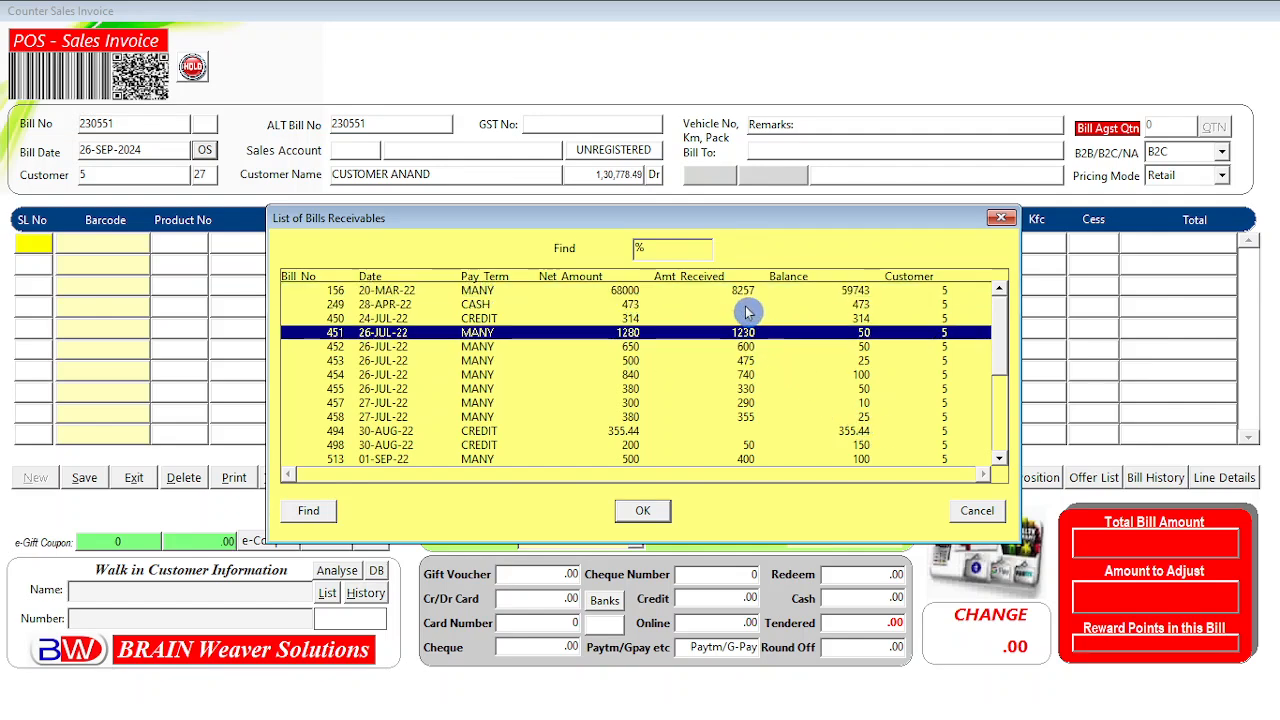
left_click(745, 292)
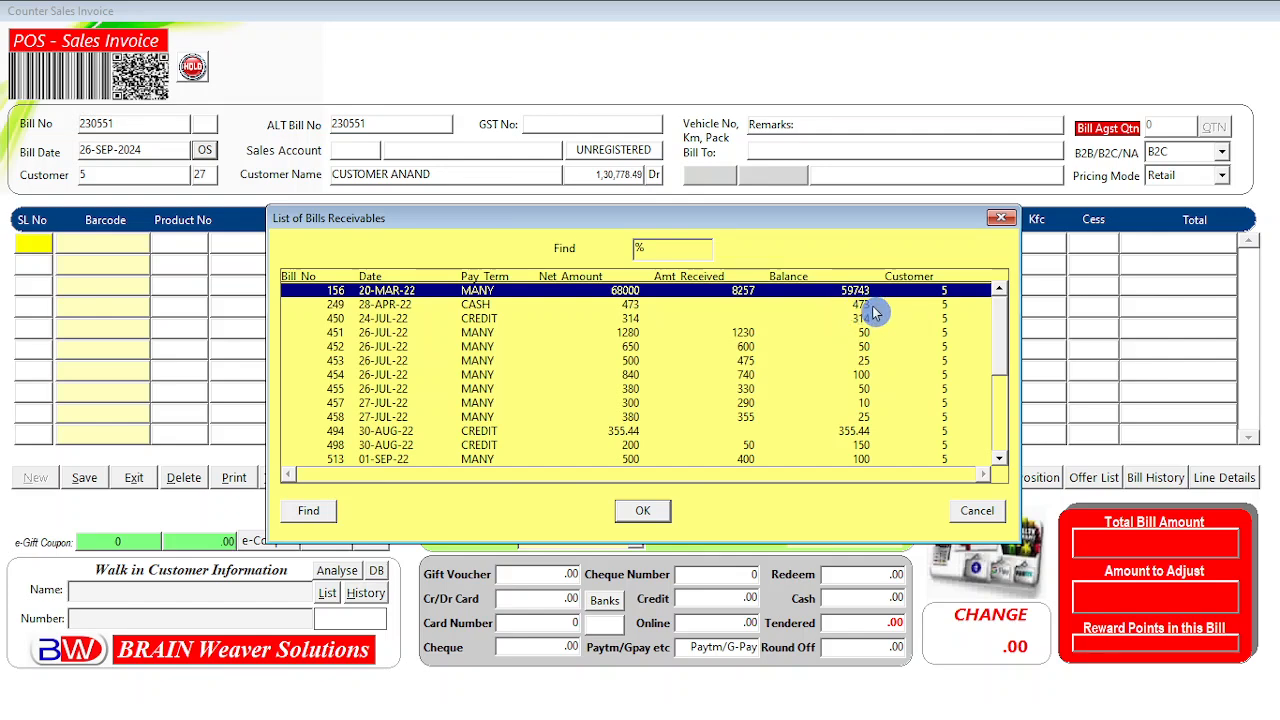
left_click(414, 360)
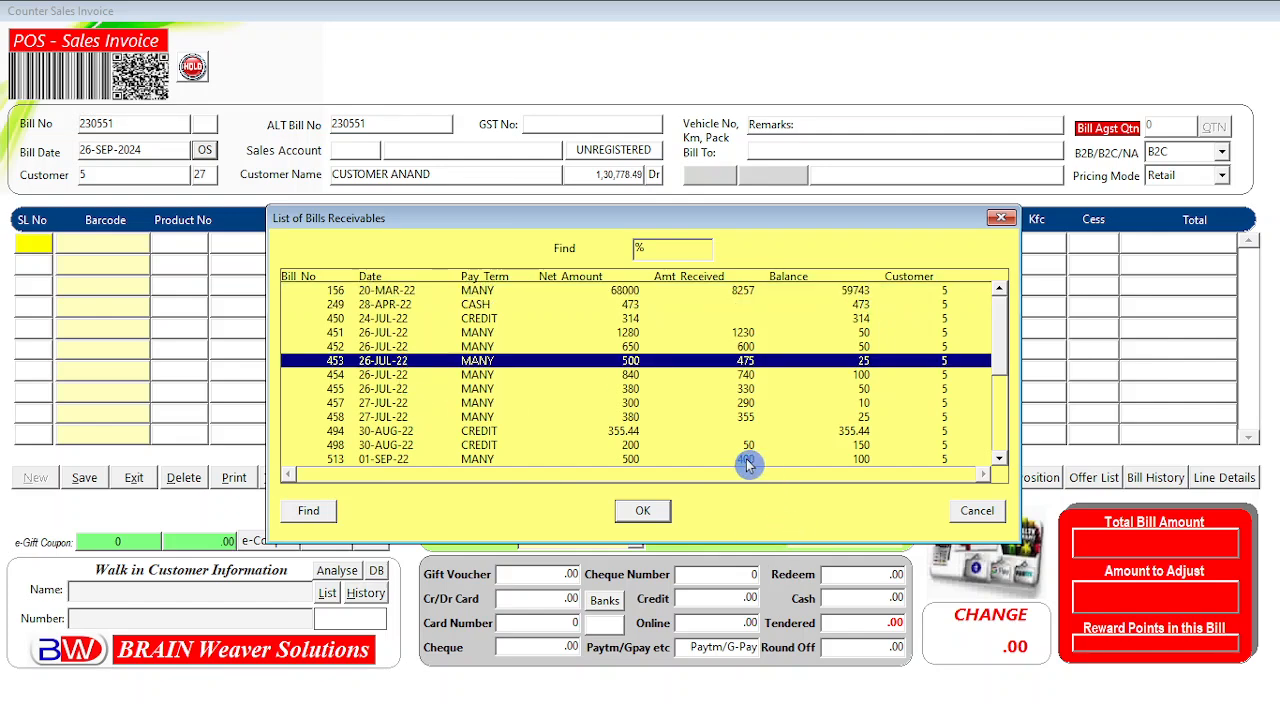
left_click(568, 304)
key("Up")
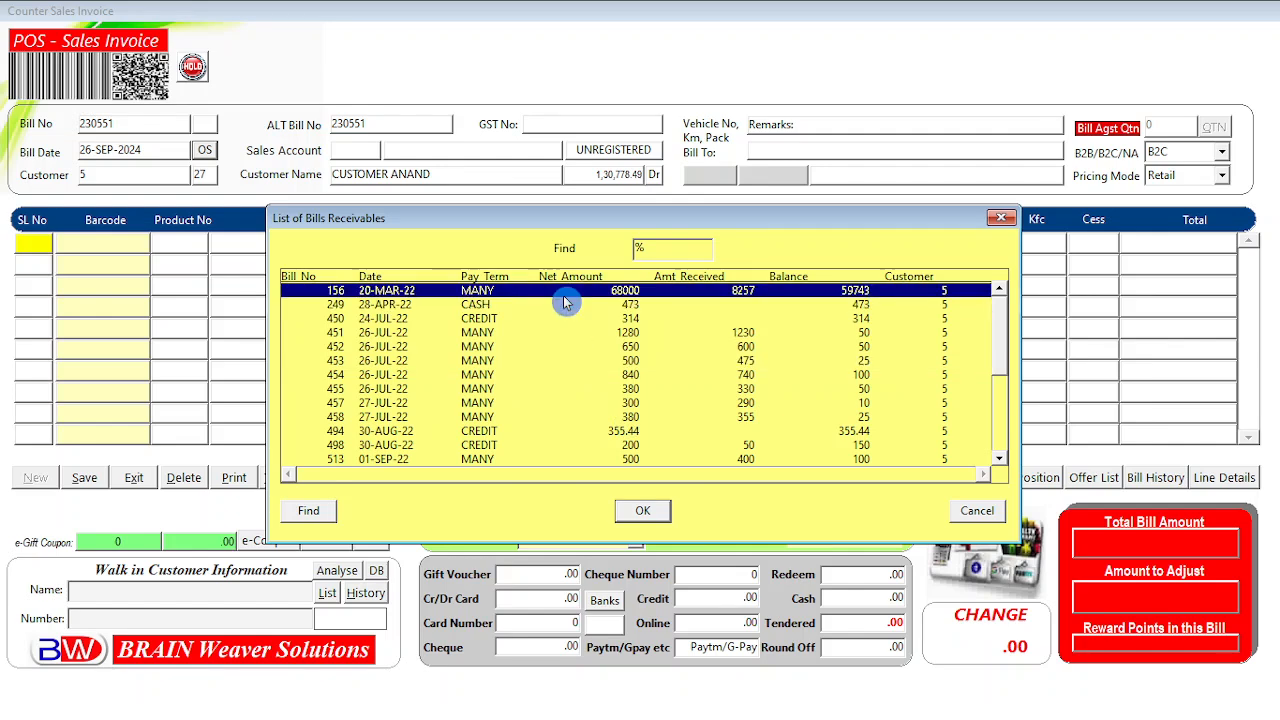
left_click(565, 318)
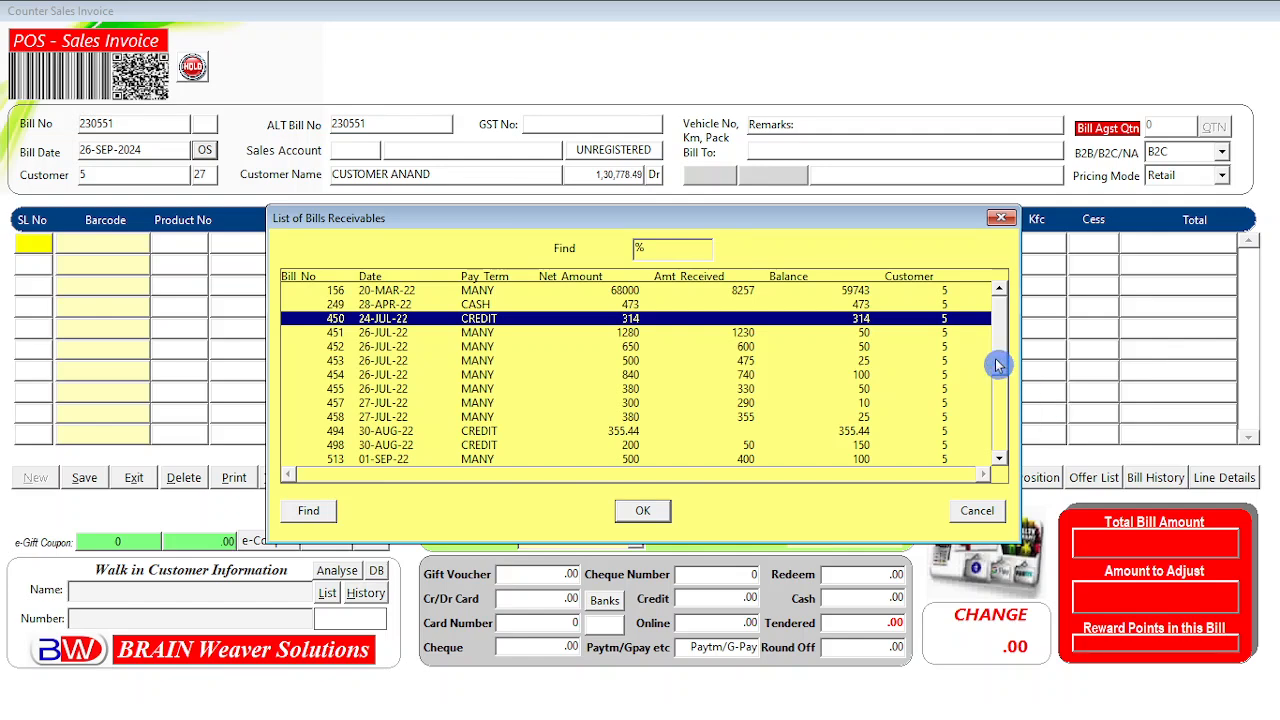
Scroll to the later receivable bills and recheck bills 156, 249 and 451.
left_click(998, 390)
left_click_drag(1010, 450, 1006, 348)
left_click(485, 304)
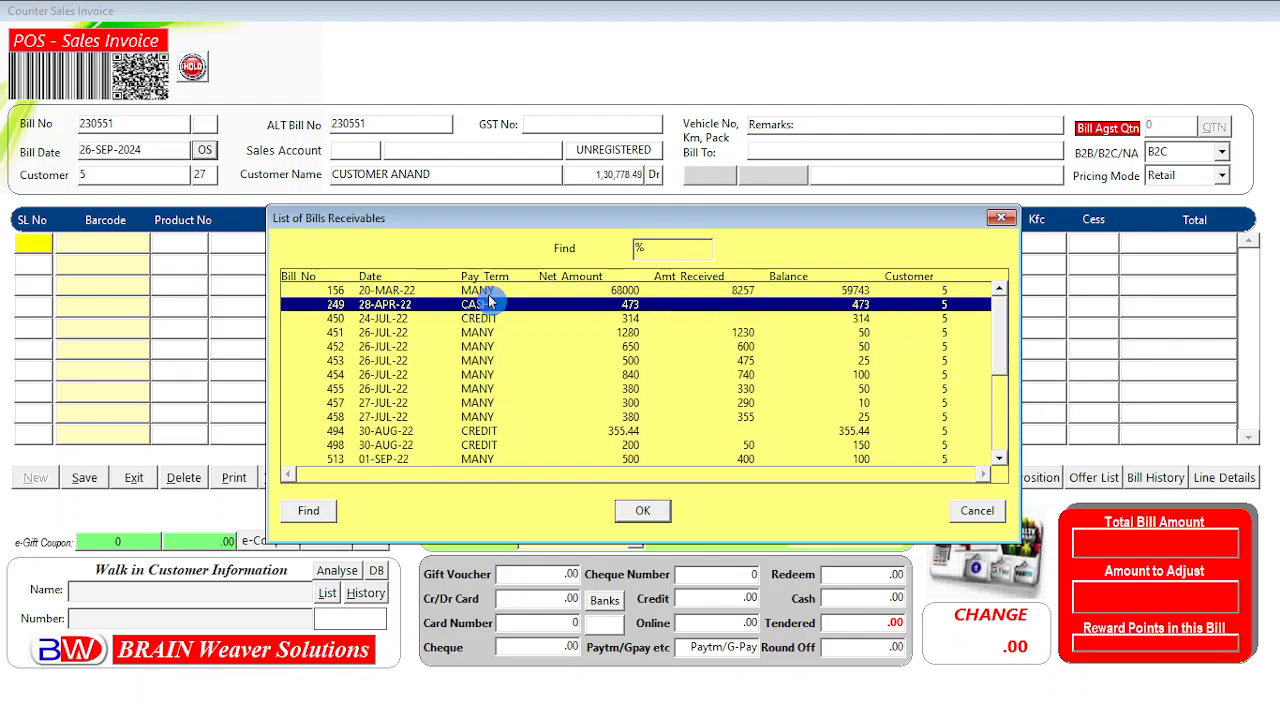
left_click(486, 291)
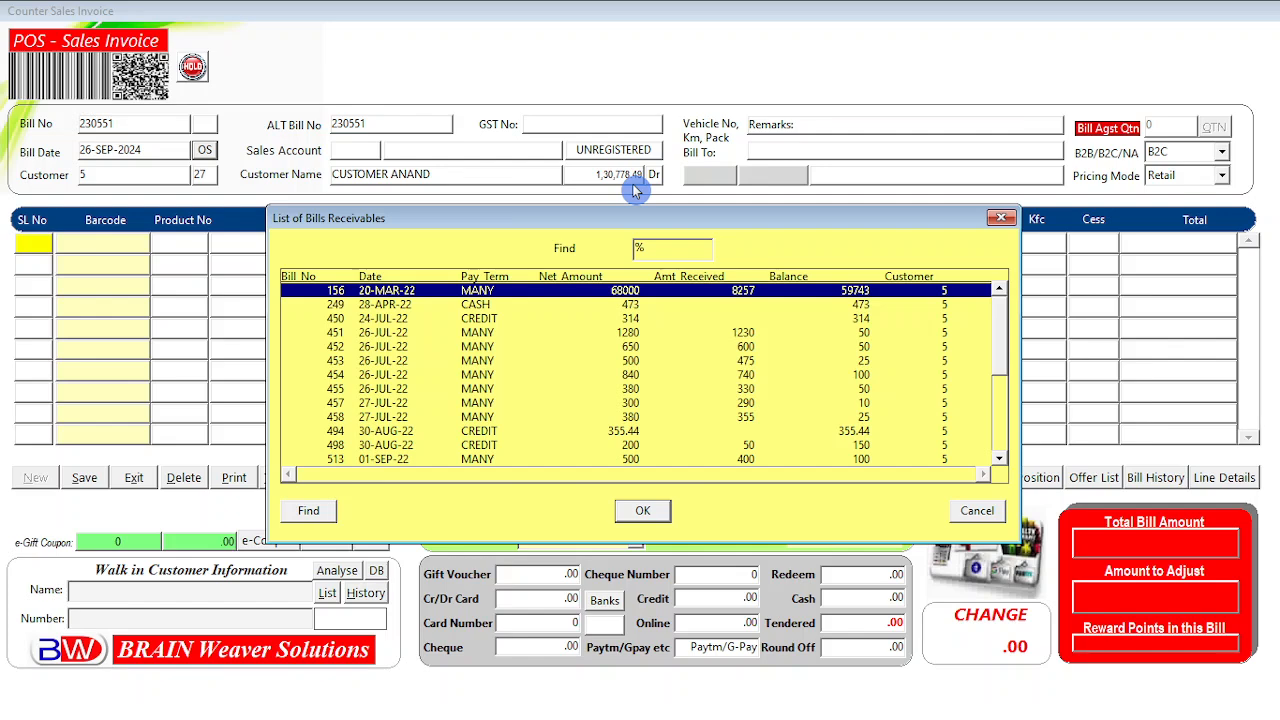
left_click(477, 319)
left_click(480, 304)
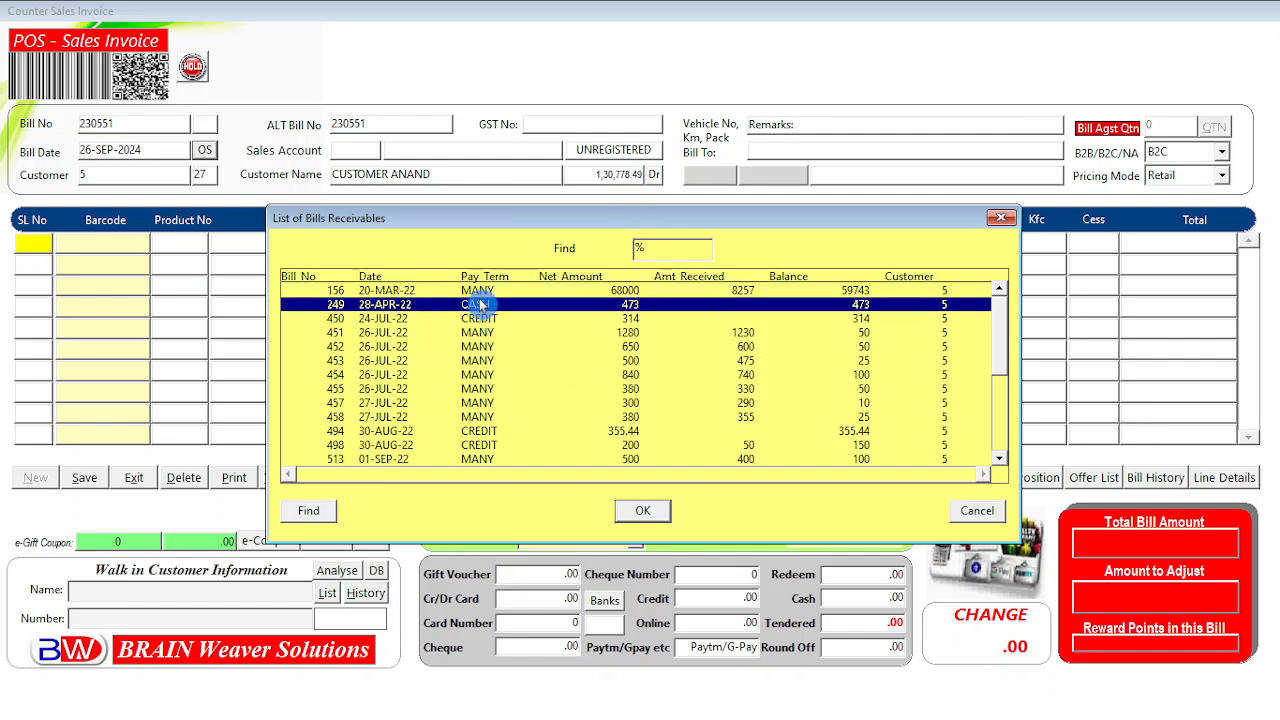
left_click(482, 290)
left_click(486, 333)
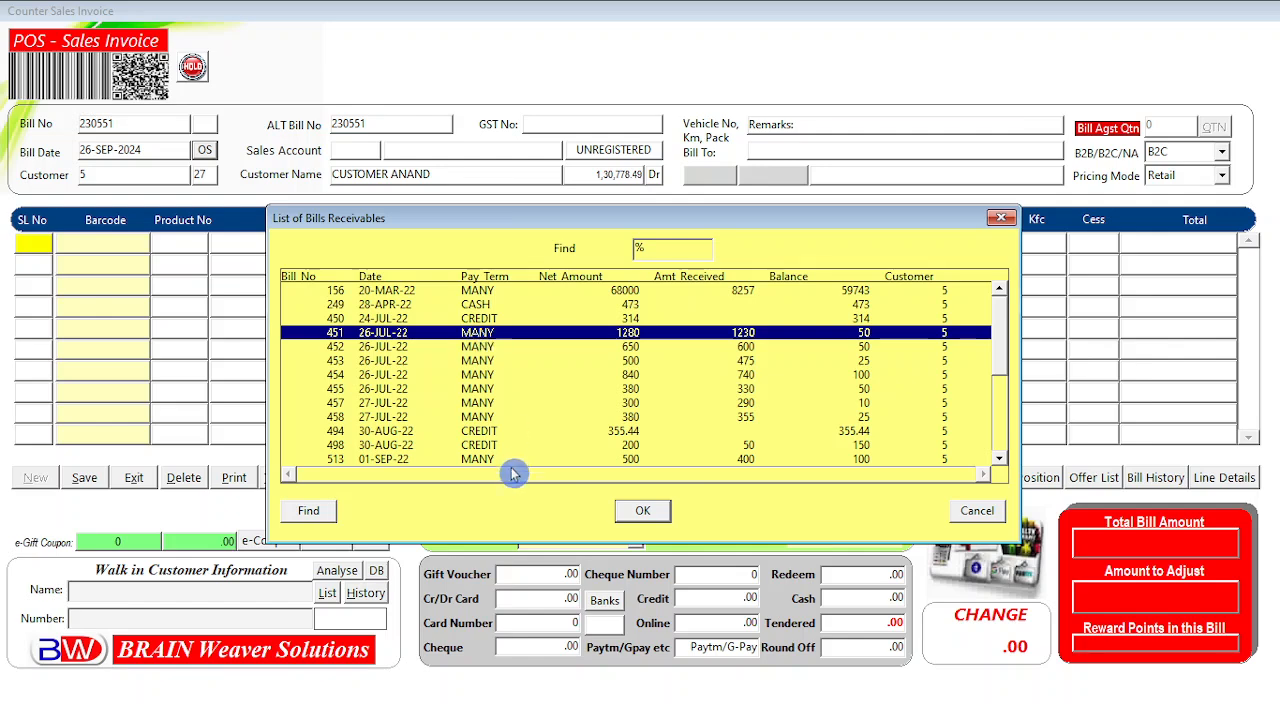
left_click(1000, 400)
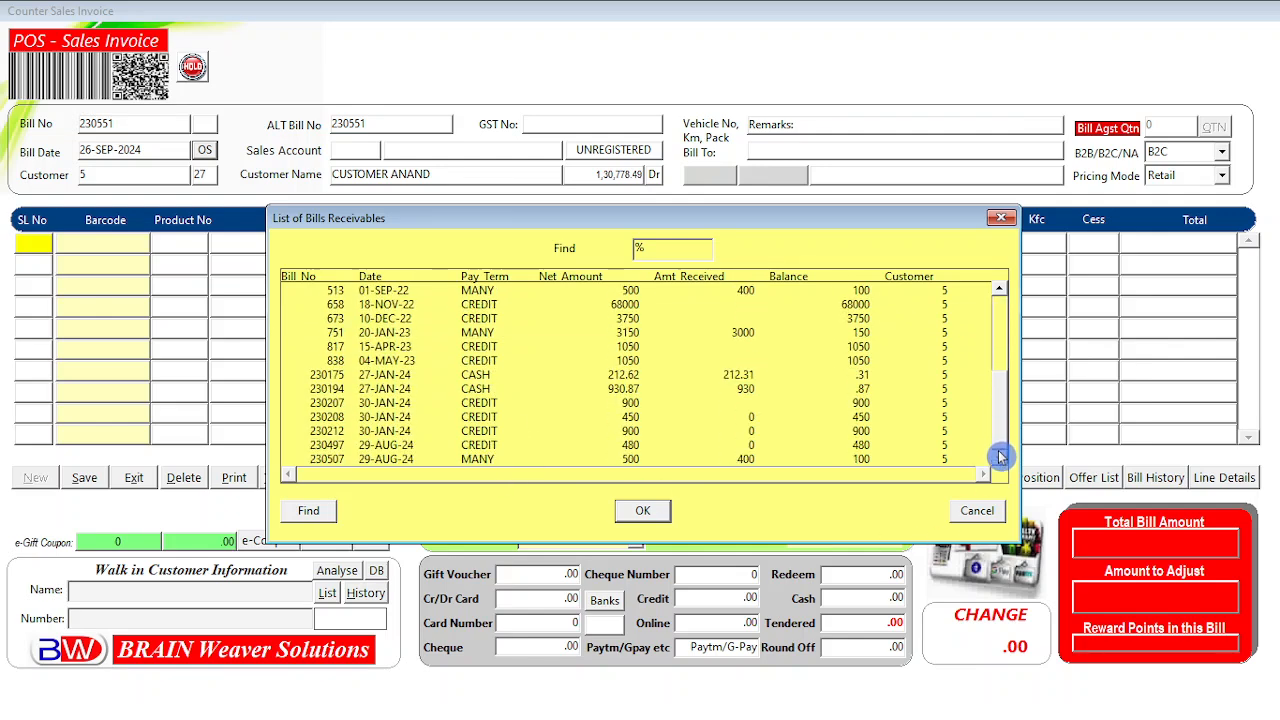
scroll(1000, 300, "up", 4)
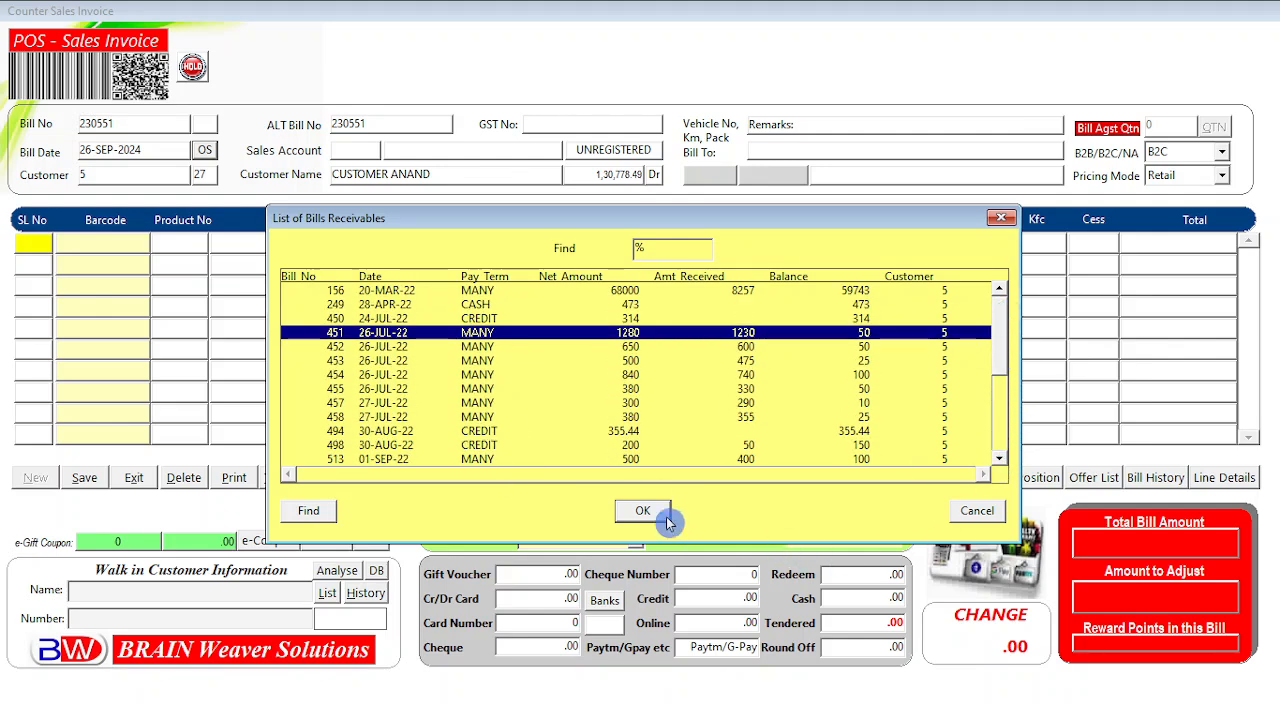
Cancel the receivables list and reopen a fresh blank POS sales invoice 230551.
left_click(973, 512)
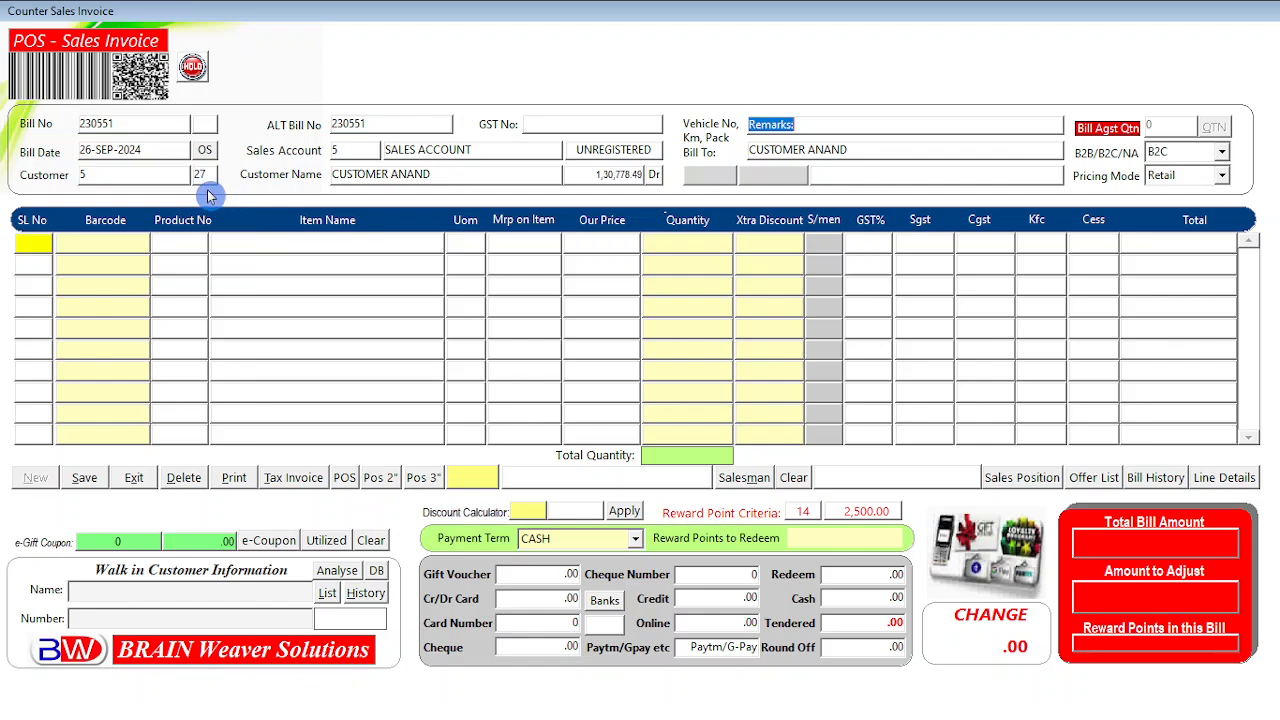
left_click(136, 478)
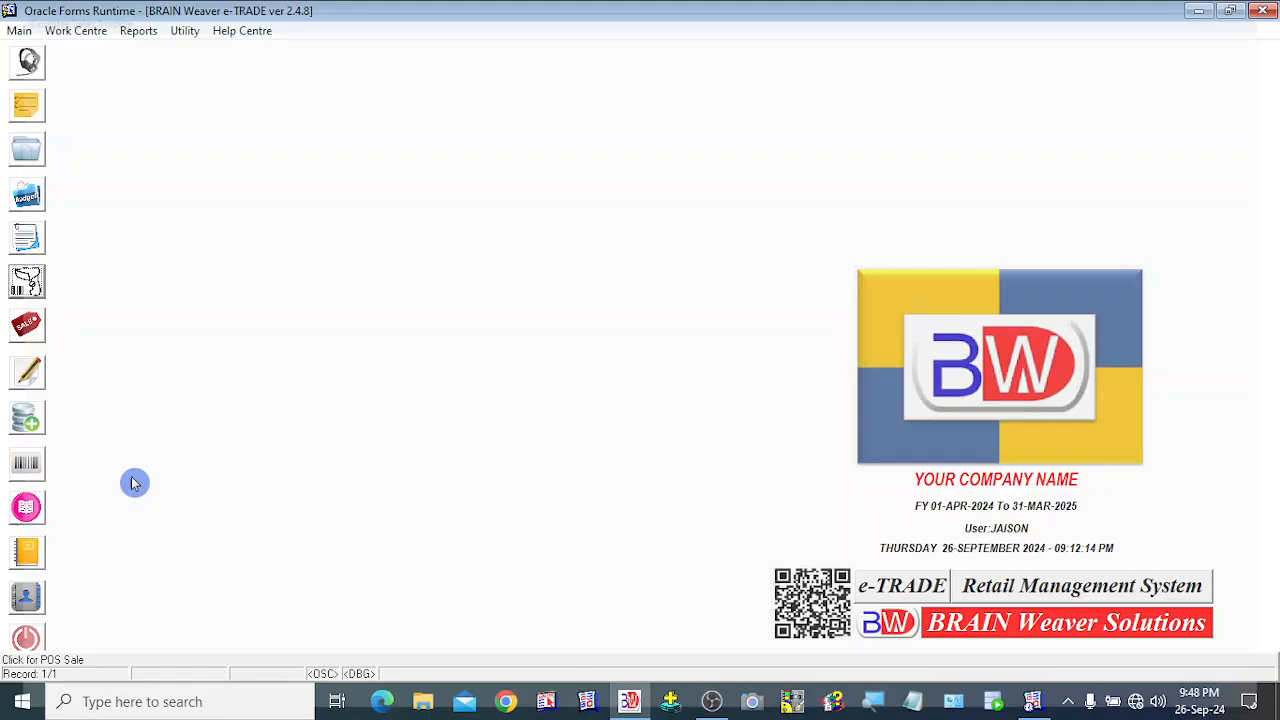
left_click(25, 296)
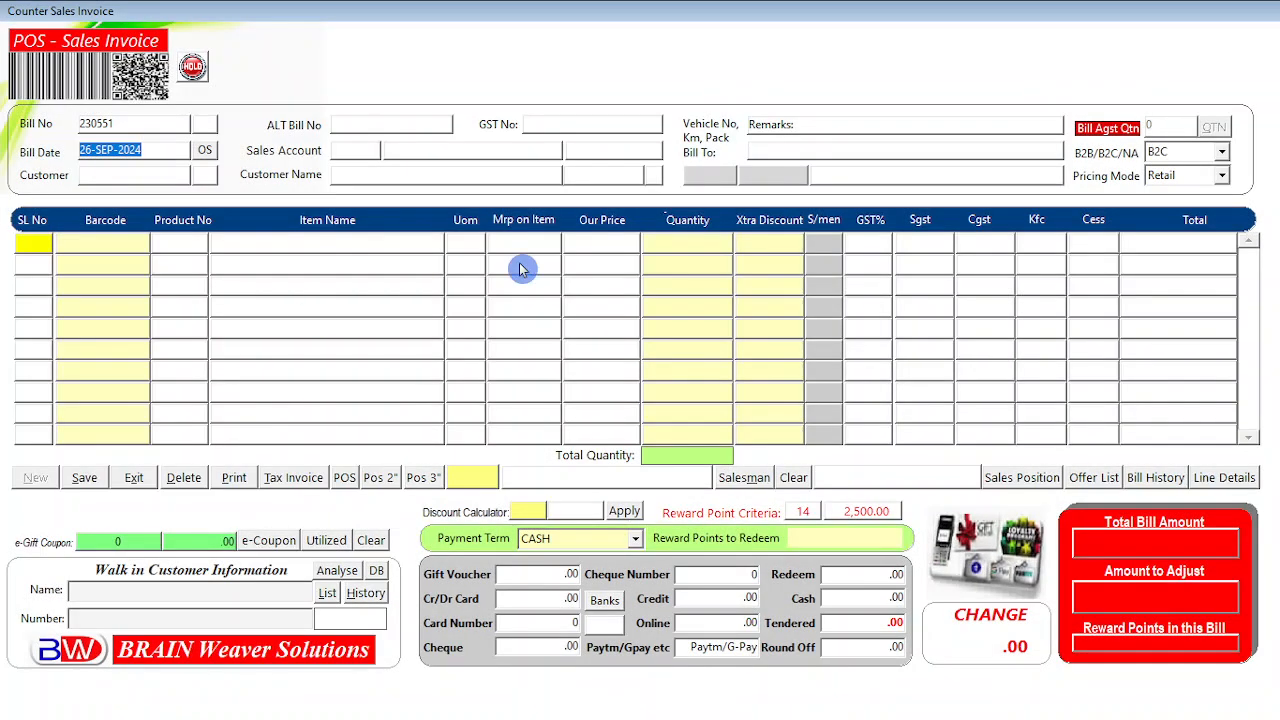
Open the sales bill line-item history and view bill 230542 and the 21-SEP-24 LADIES BRIEF line.
left_click(1222, 478)
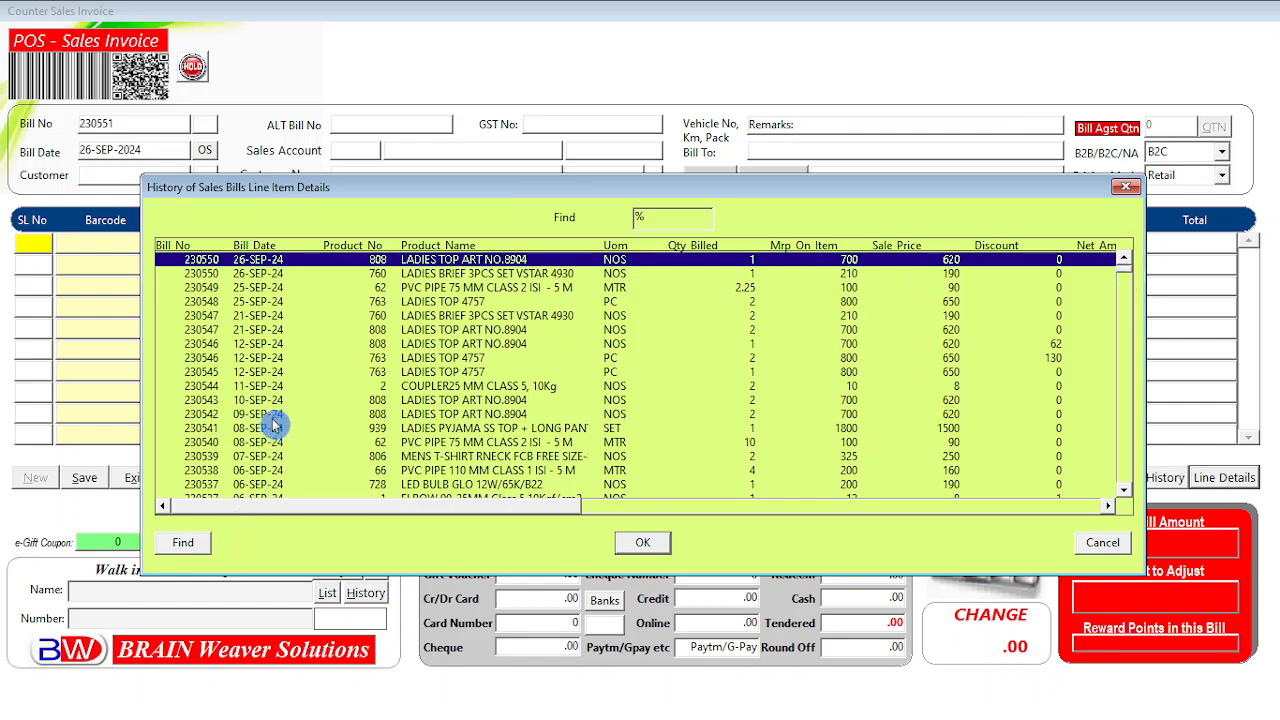
left_click_drag(560, 506, 248, 520)
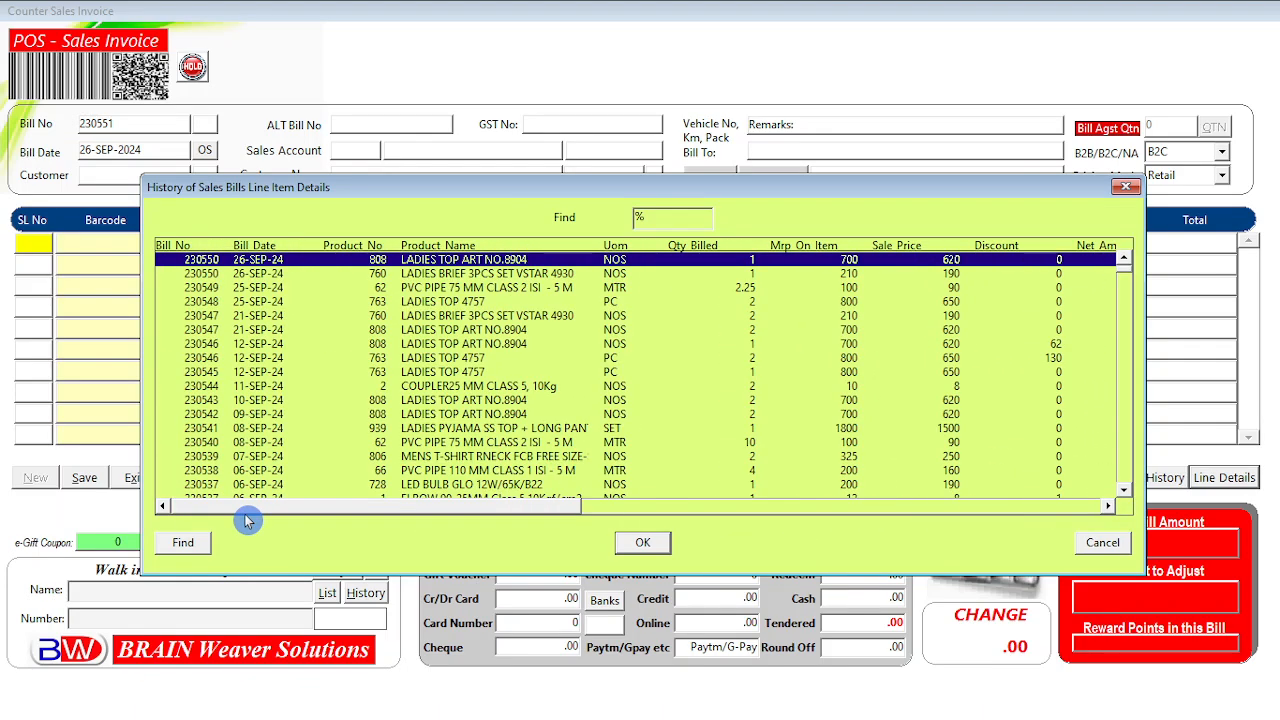
left_click(378, 414)
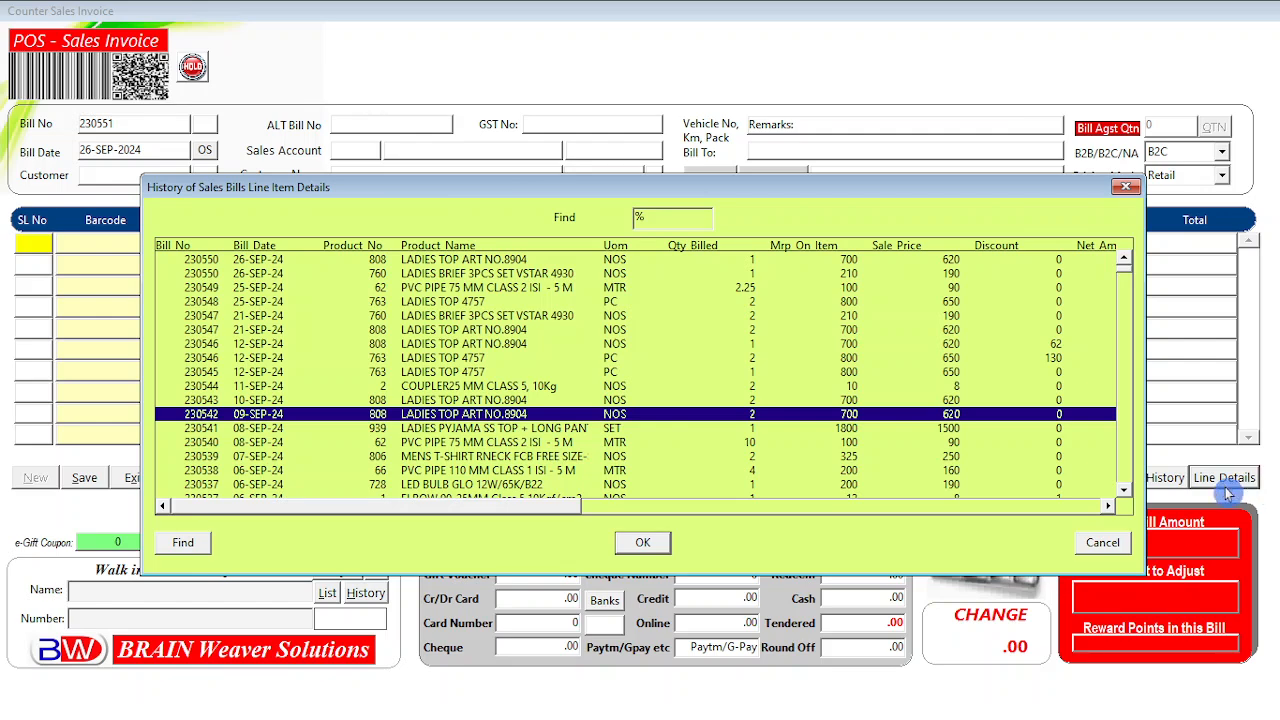
left_click(522, 316)
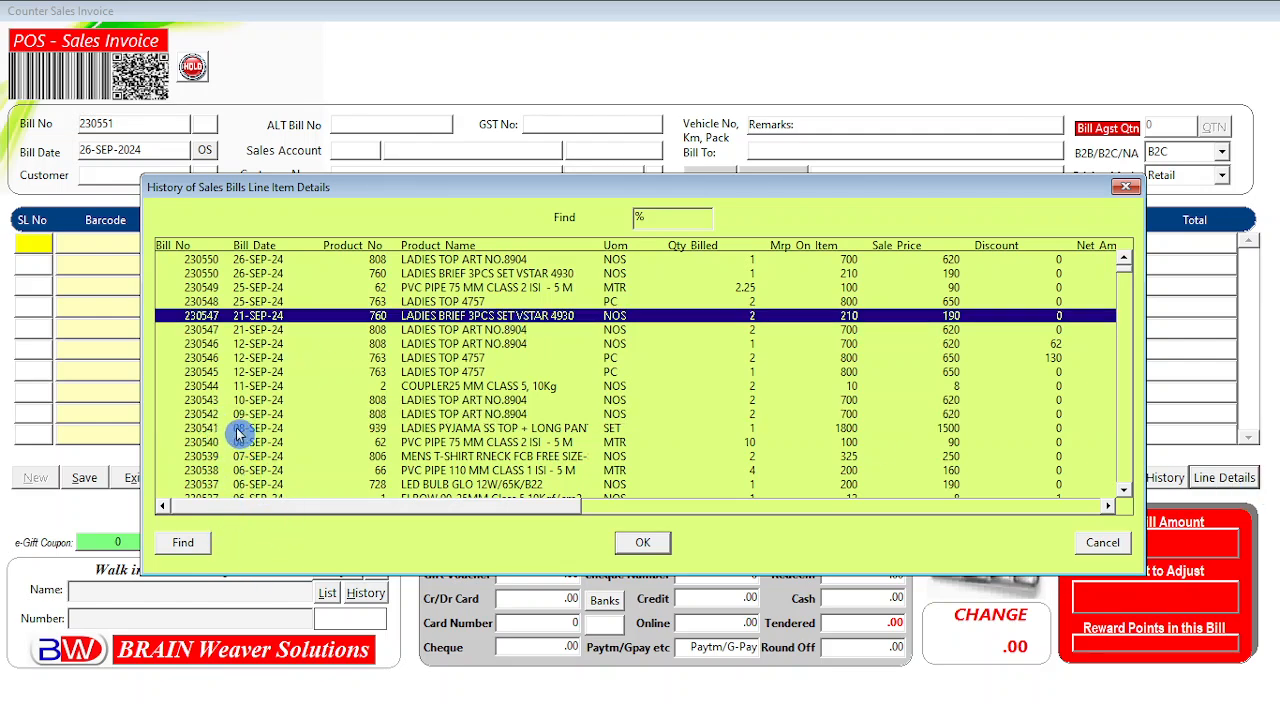
Step through bill 230550's LADIES BRIEF, LADIES TOP and BRIEF 3PCS lines, showing Taxable Value and GST.
left_click(212, 260)
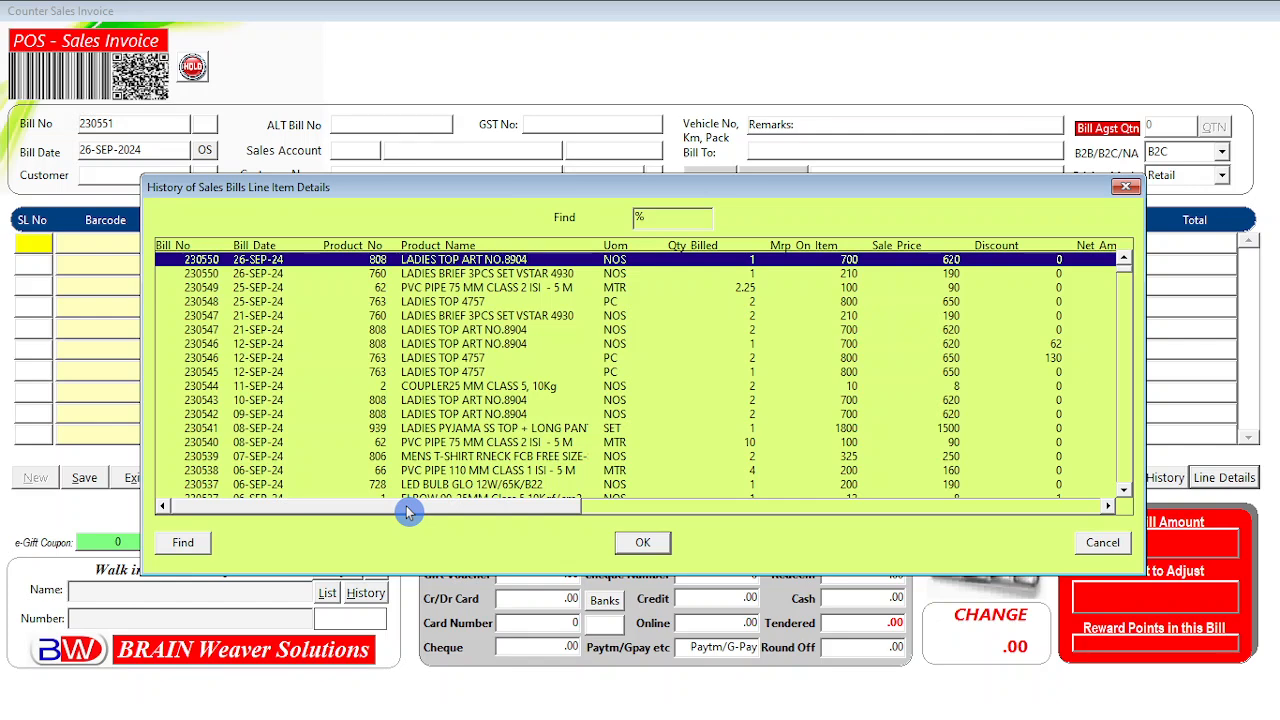
left_click(214, 274)
left_click(213, 261)
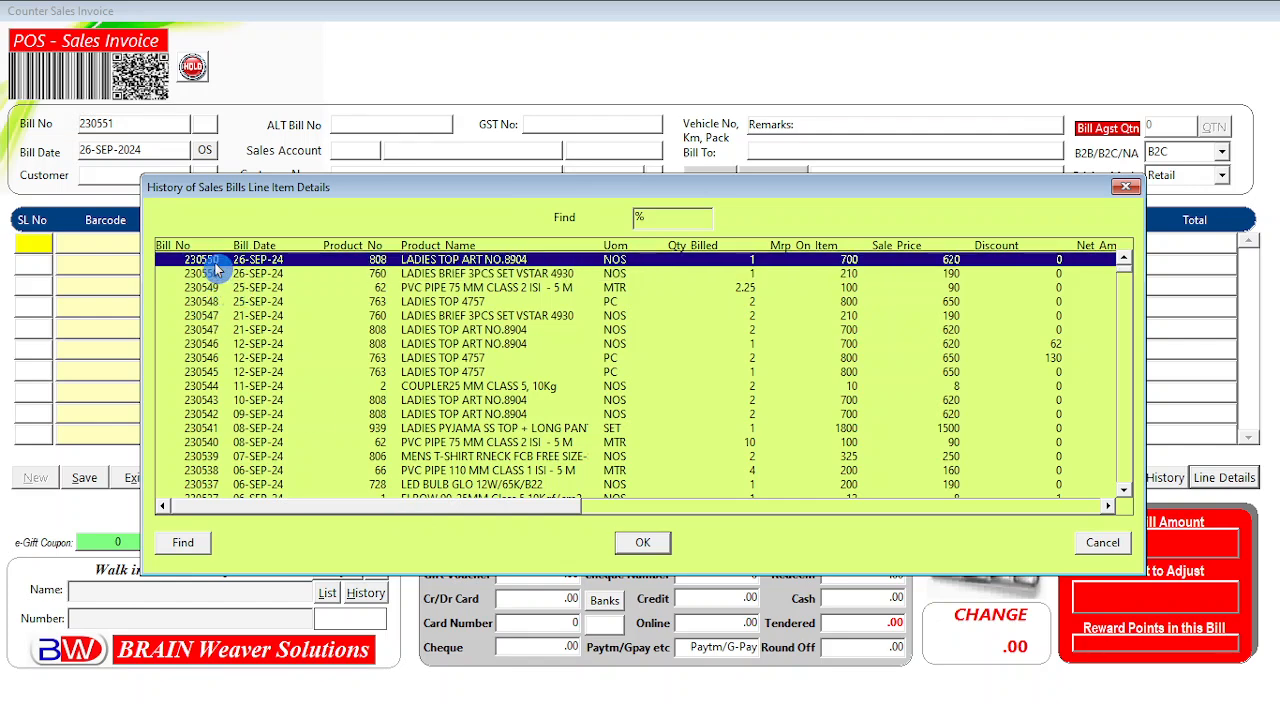
left_click(221, 272)
left_click(213, 261)
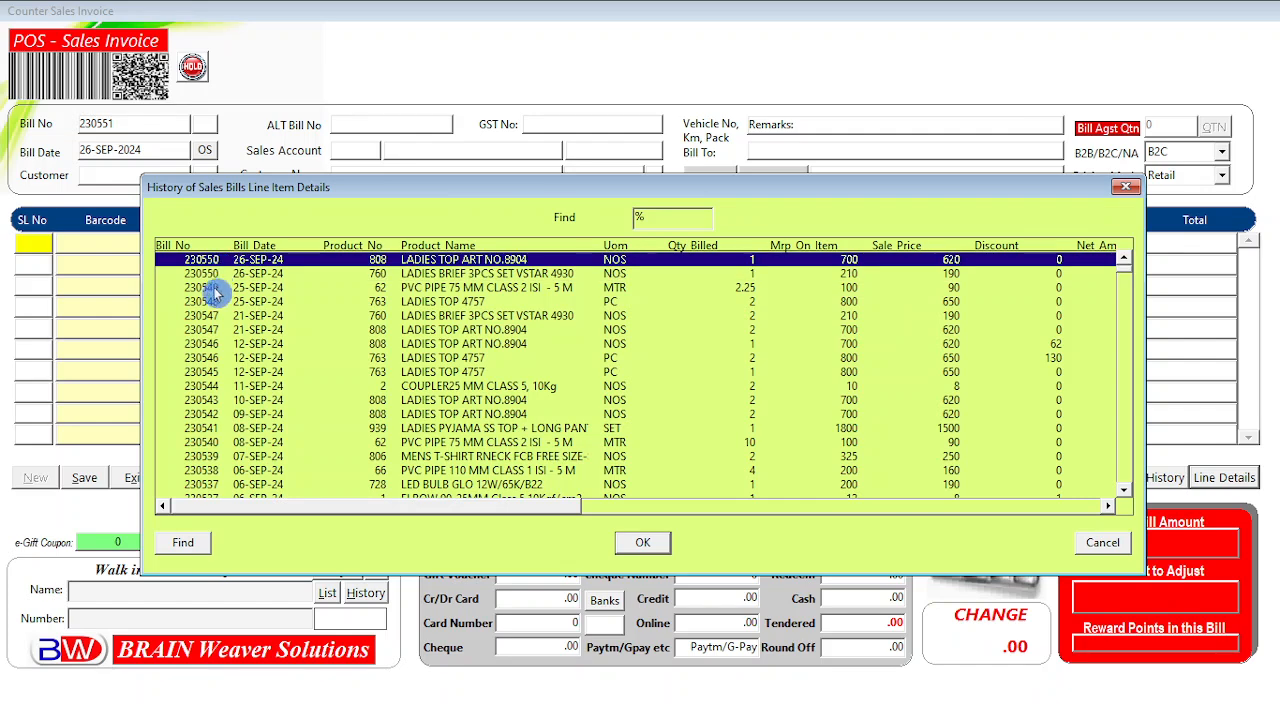
left_click(208, 275)
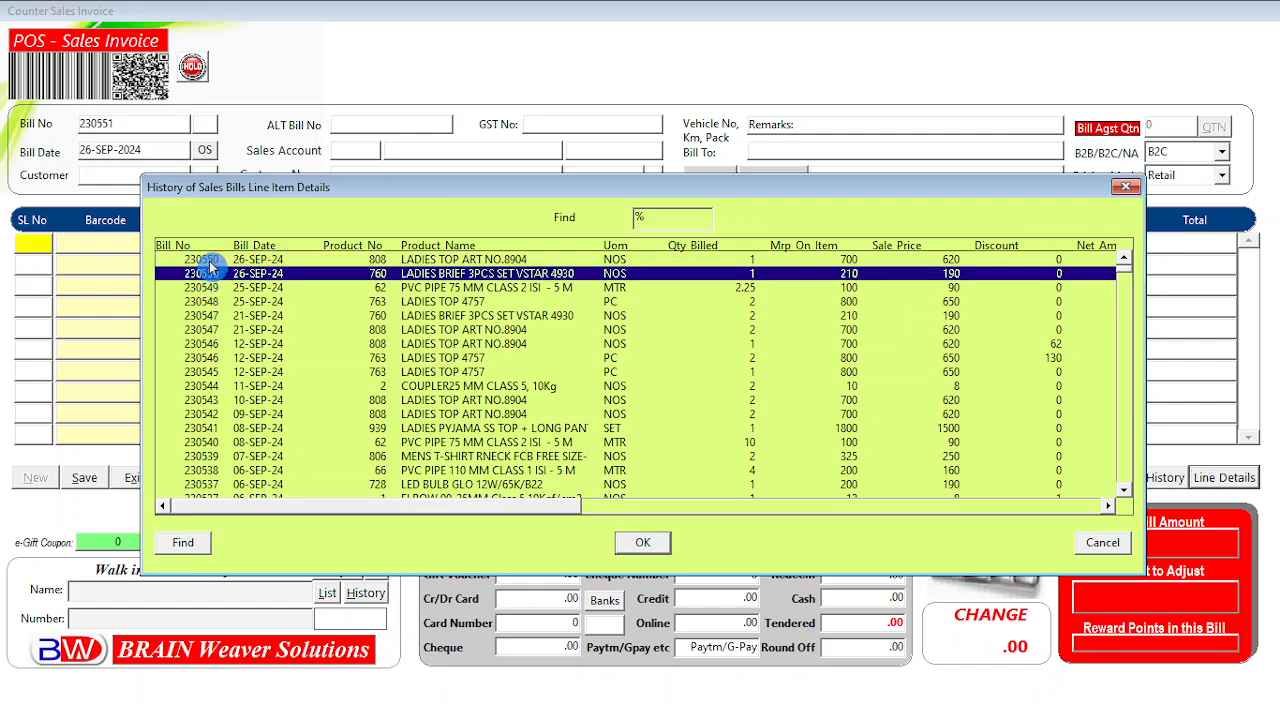
left_click(213, 261)
left_click(210, 275)
left_click(213, 261)
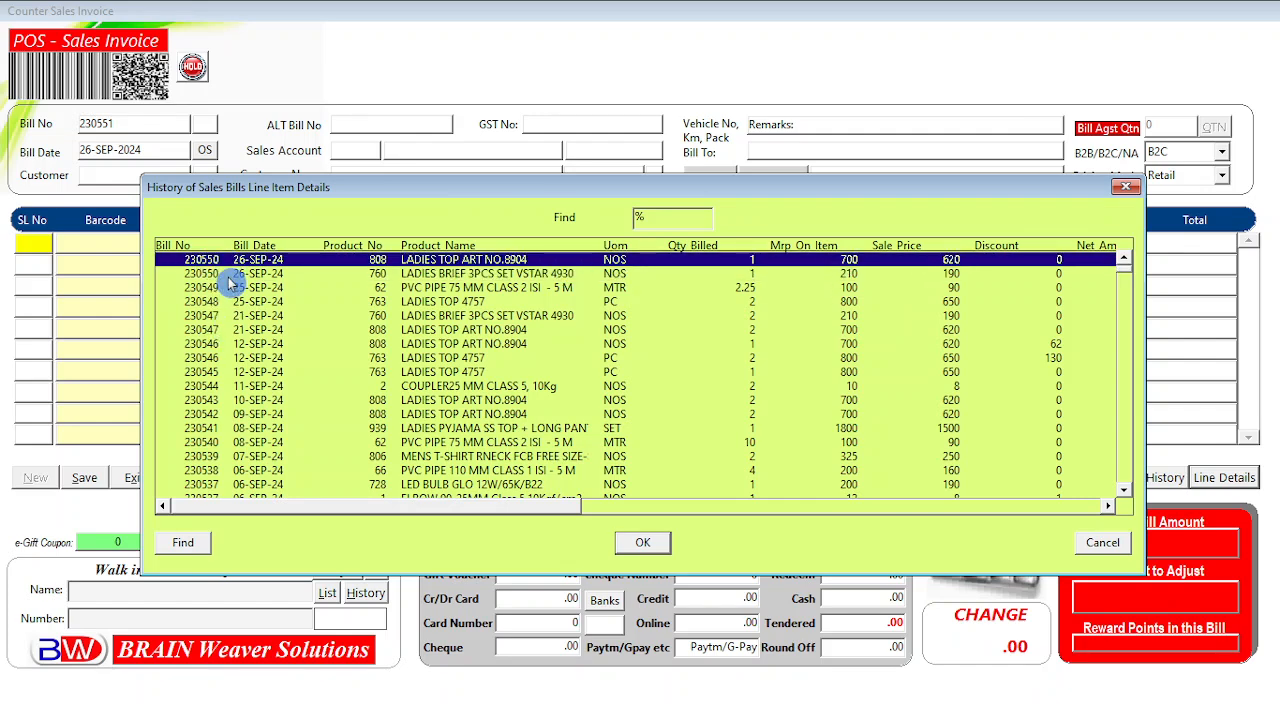
left_click(228, 276)
left_click(497, 260)
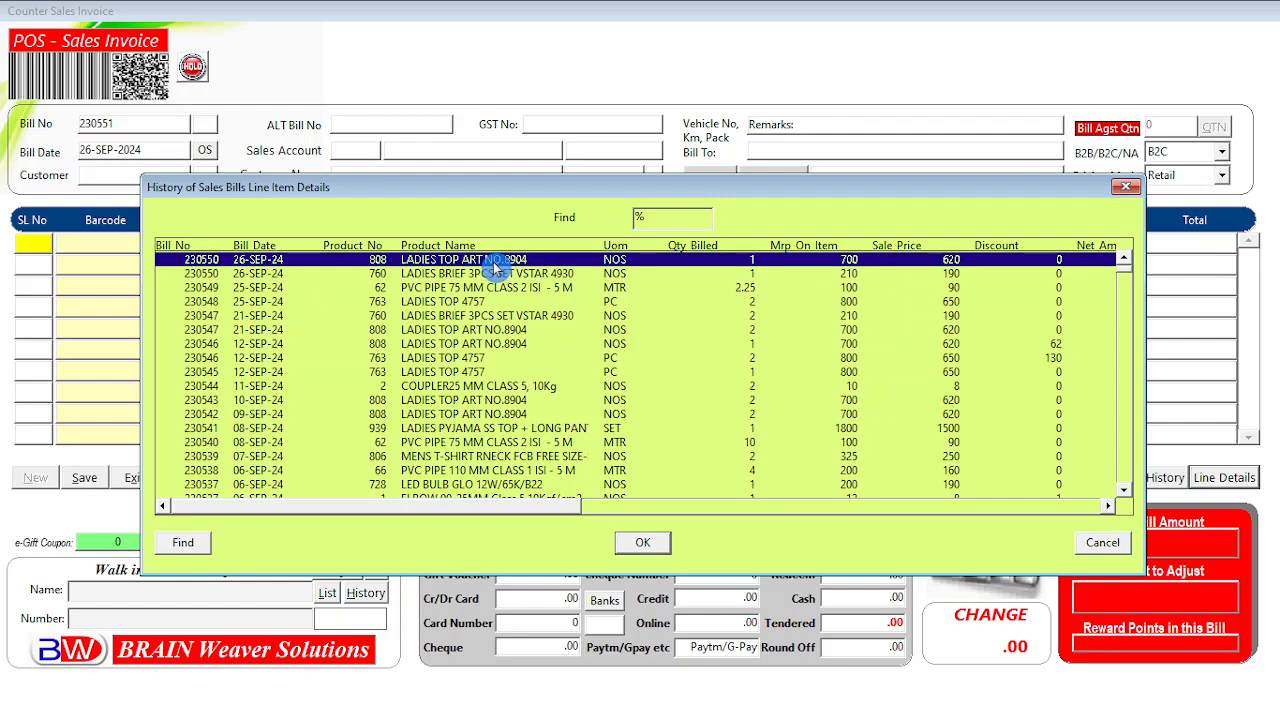
left_click(502, 273)
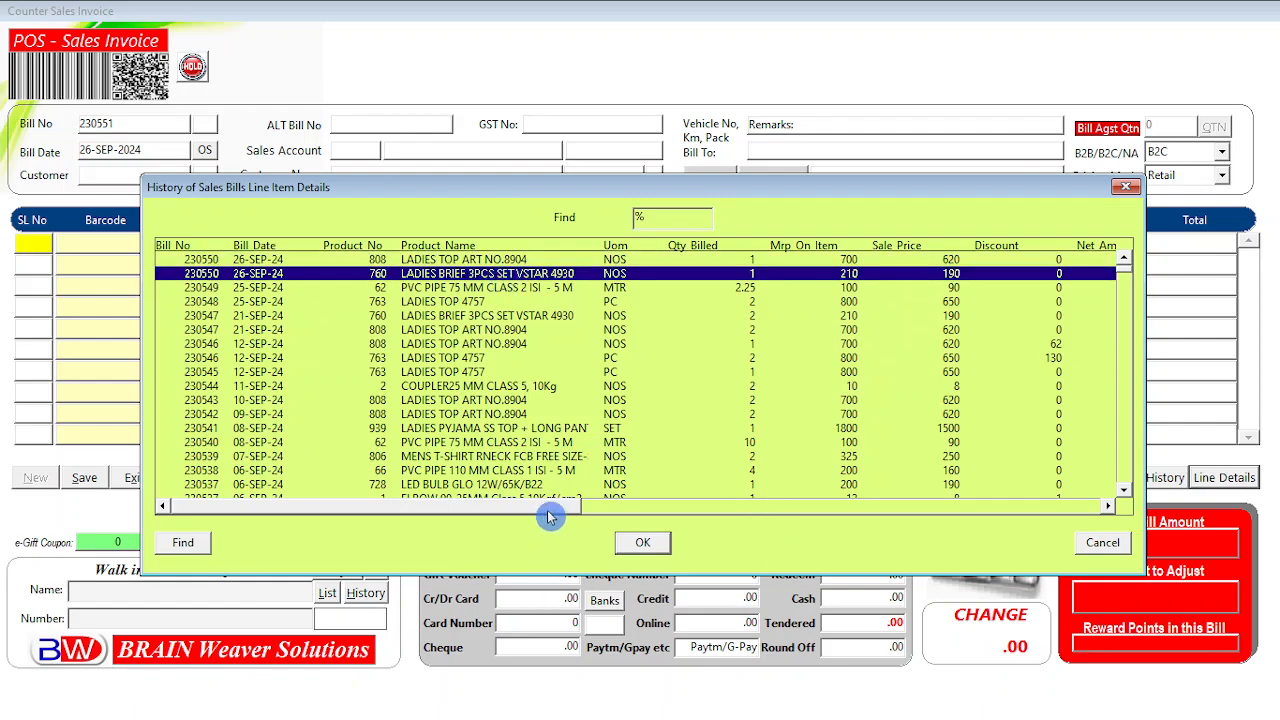
left_click_drag(549, 517, 514, 521)
Close the history and choose TRENDS PVT LTD as customer, balance 1,44,685.00 Dr.
left_click(1100, 543)
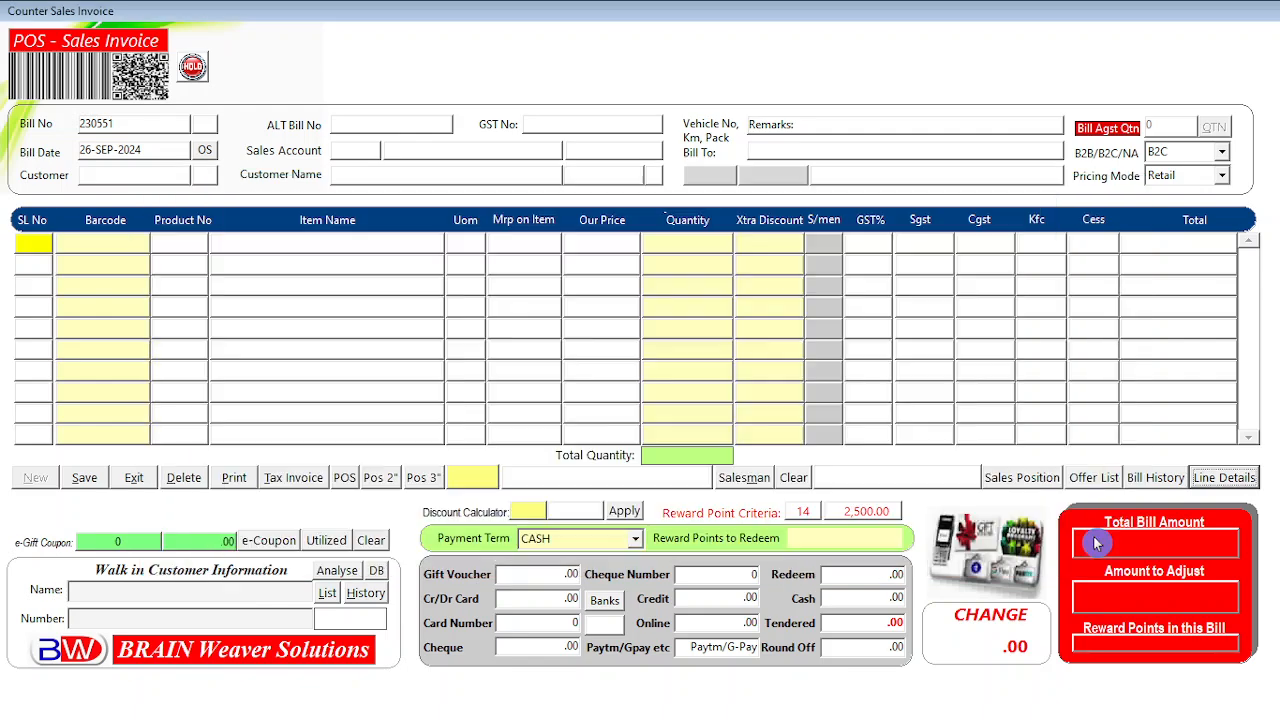
double_click(114, 175)
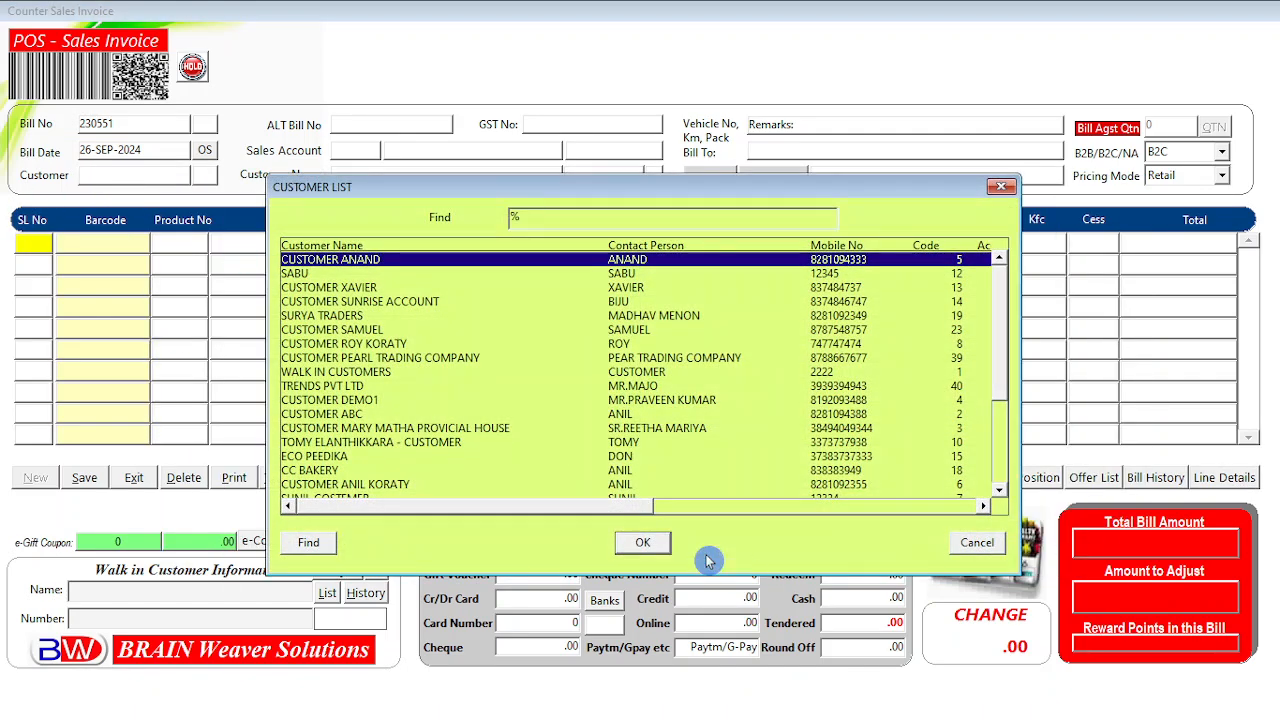
type("trENDS PVT LTD")
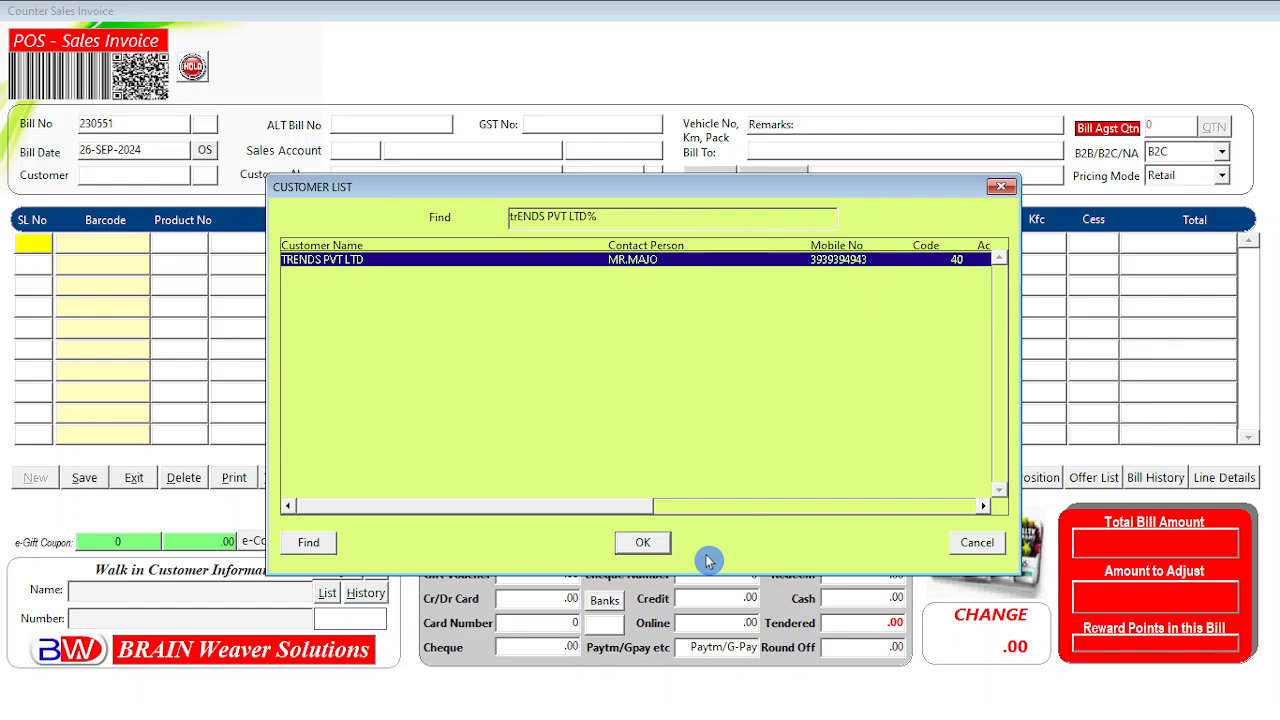
key("Return")
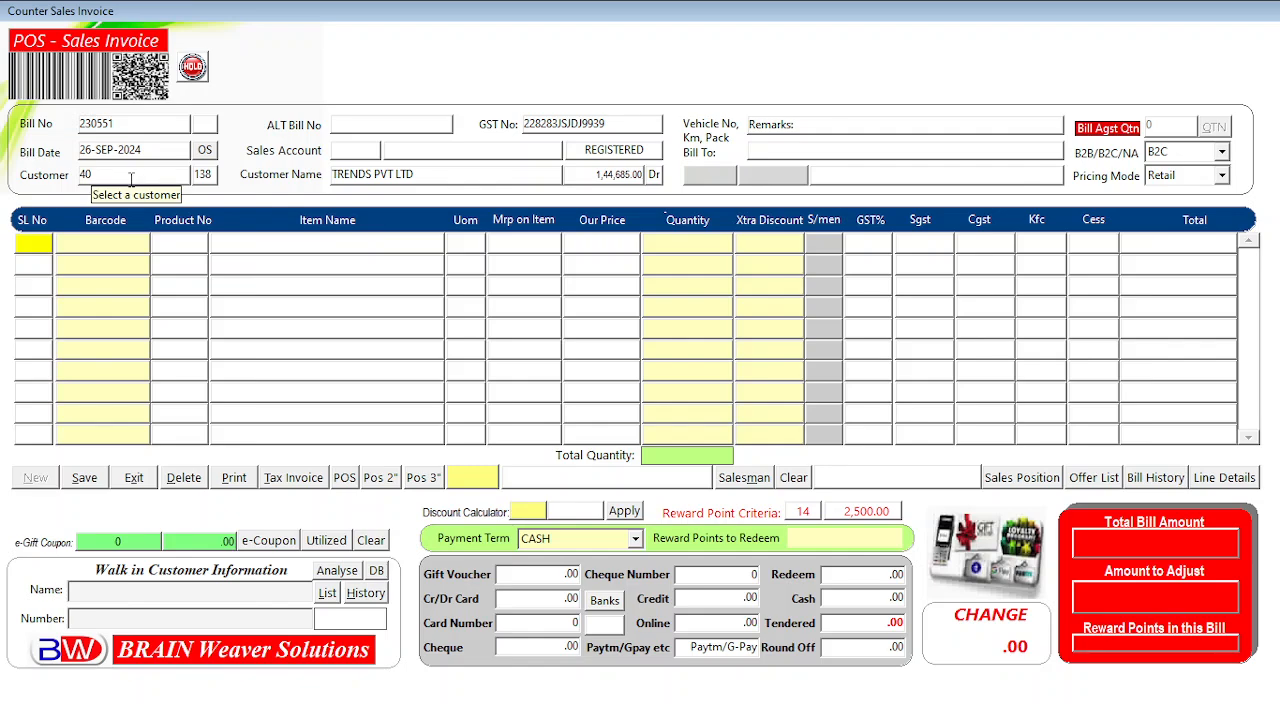
Open TRENDS PVT LTD's line details and browse COUPLER, LED TUBE SET, LED CIRCULAR BOX and MOTOR PUMP lines.
left_click(1220, 478)
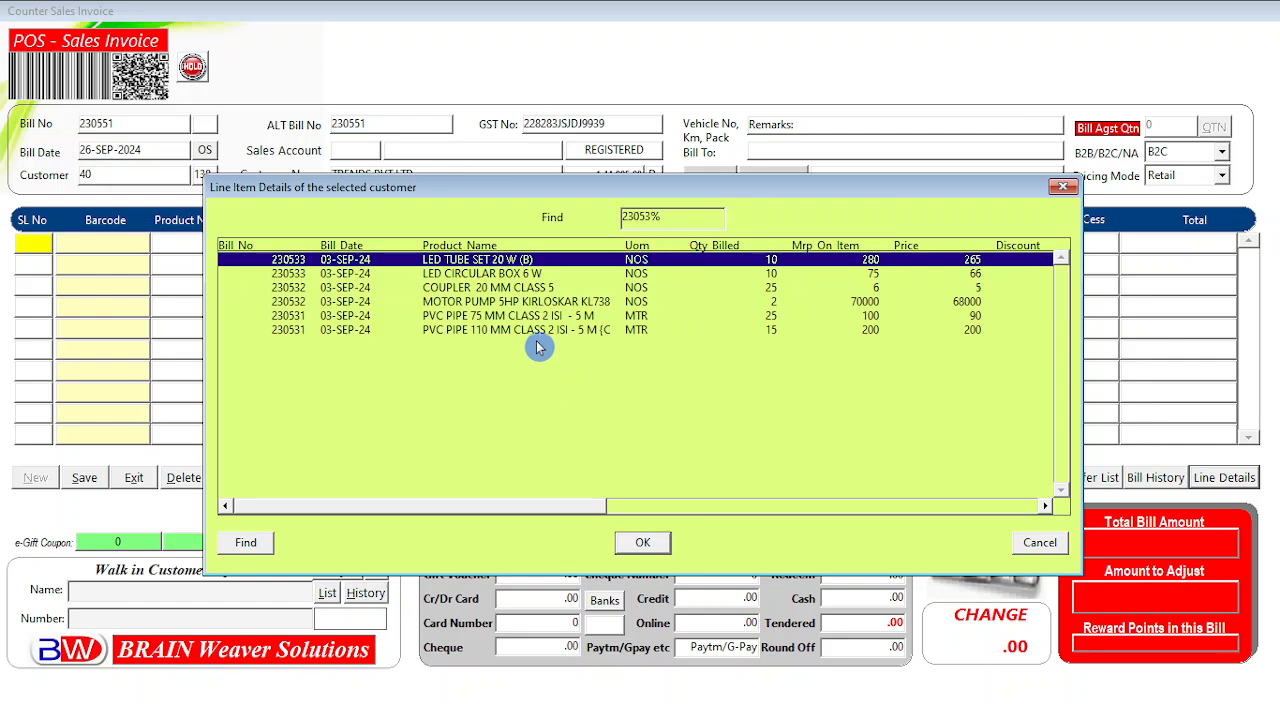
left_click_drag(486, 194, 452, 251)
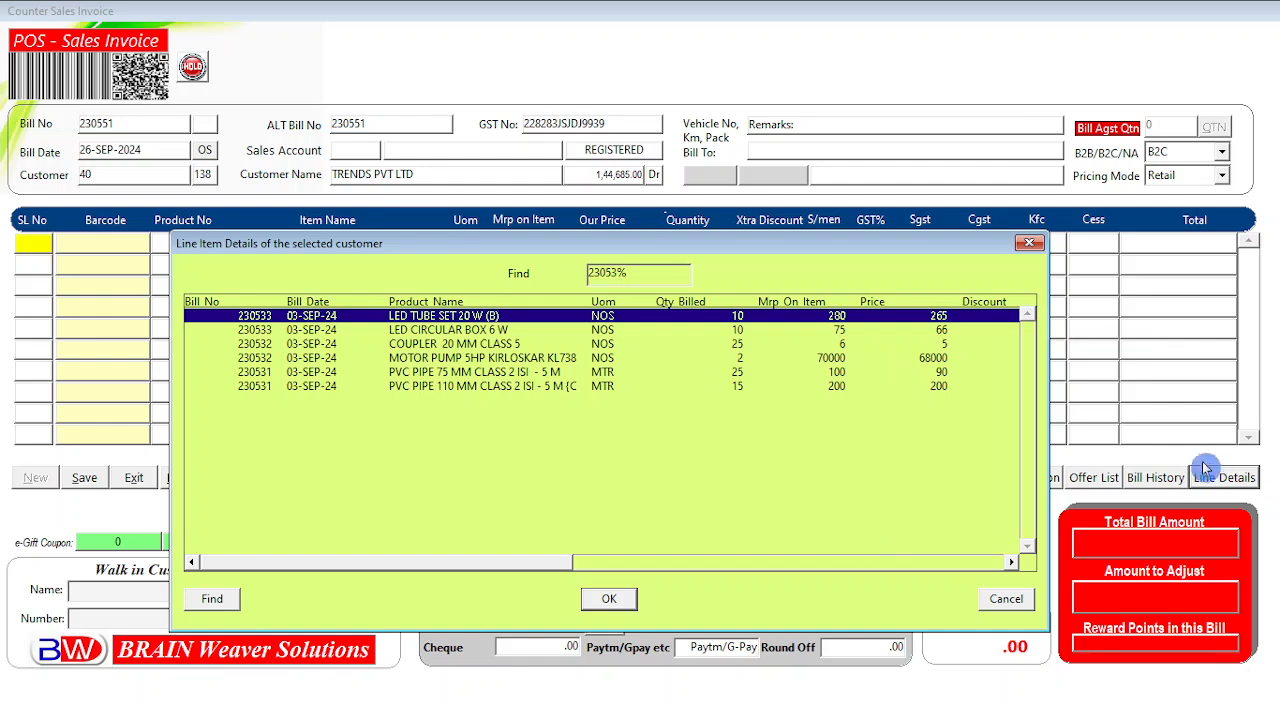
left_click(392, 372)
left_click(395, 344)
left_click(408, 316)
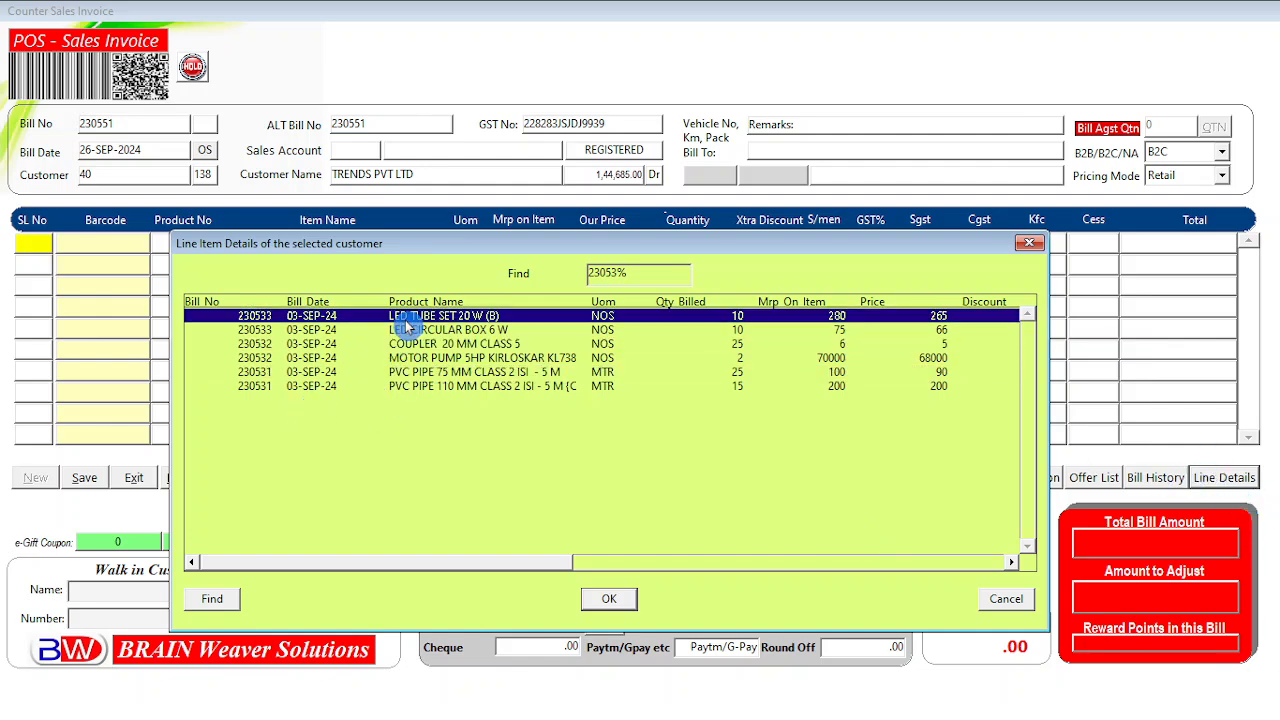
left_click(415, 340)
left_click(413, 332)
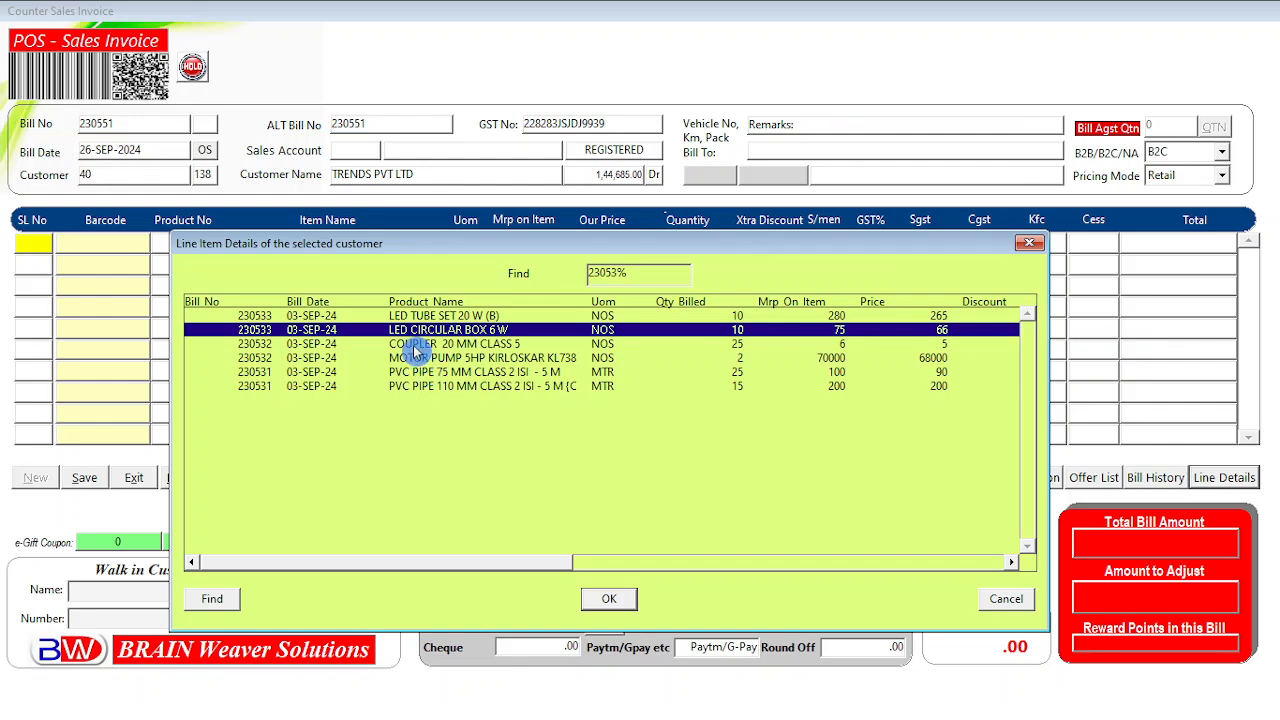
left_click(416, 345)
left_click(414, 358)
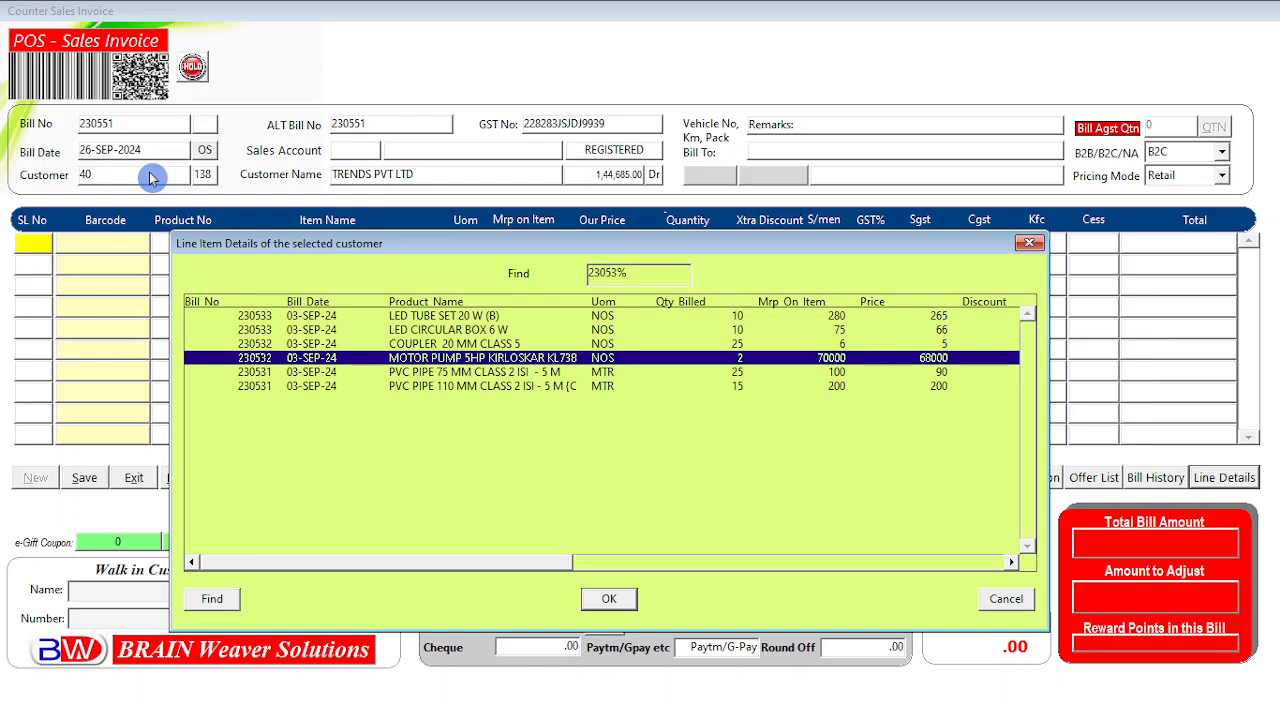
Move back up the listed lines to LED TUBE SET 20 W (B) and scroll the columns.
left_click(440, 344)
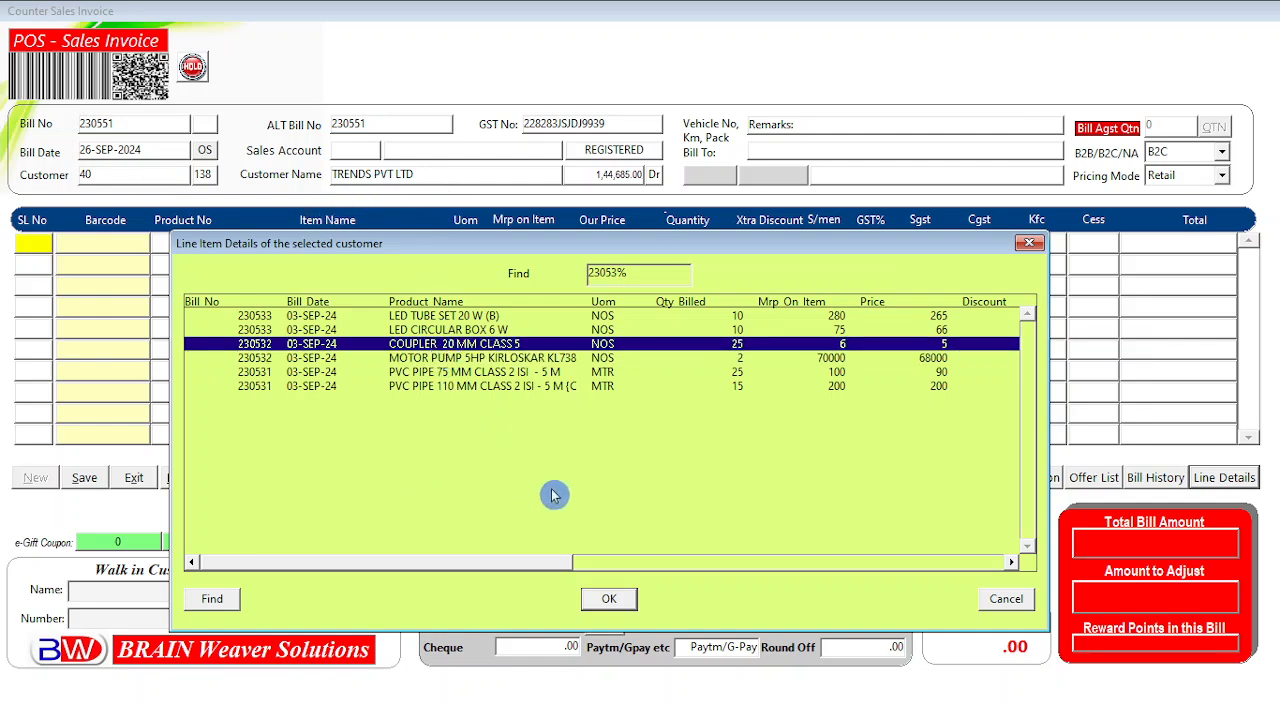
left_click(447, 386)
left_click(445, 371)
left_click(440, 343)
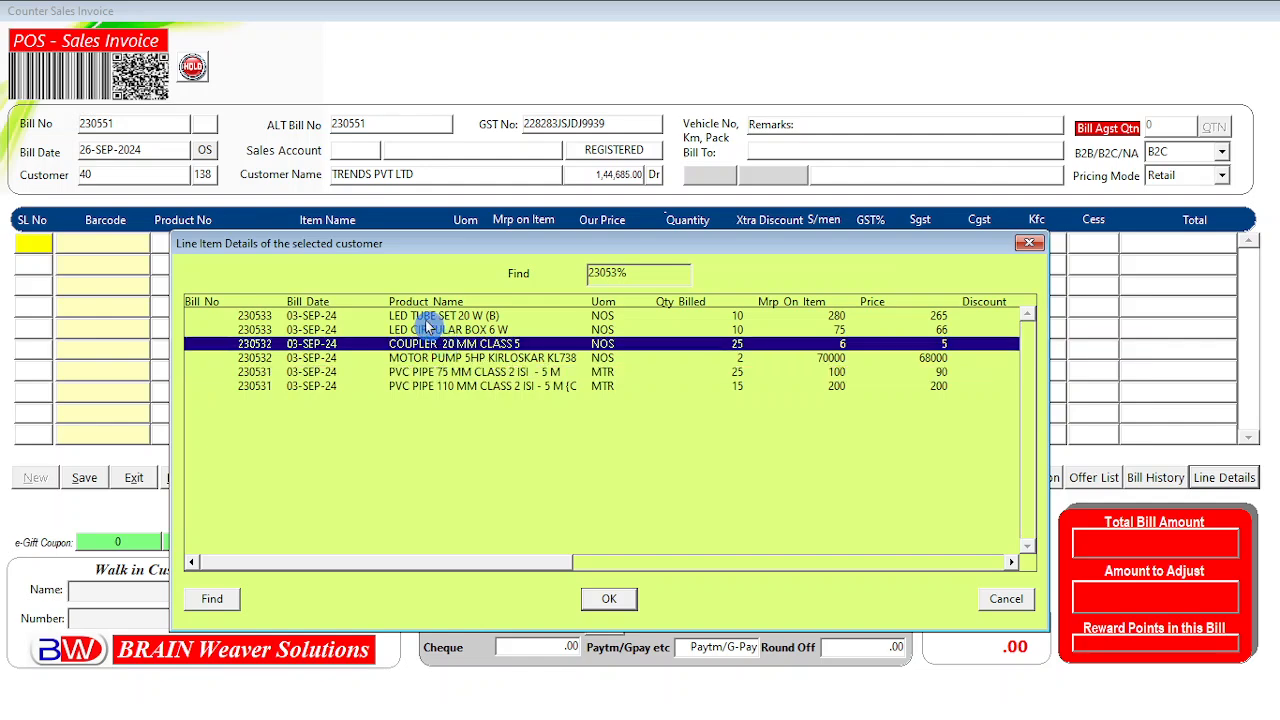
left_click(427, 316)
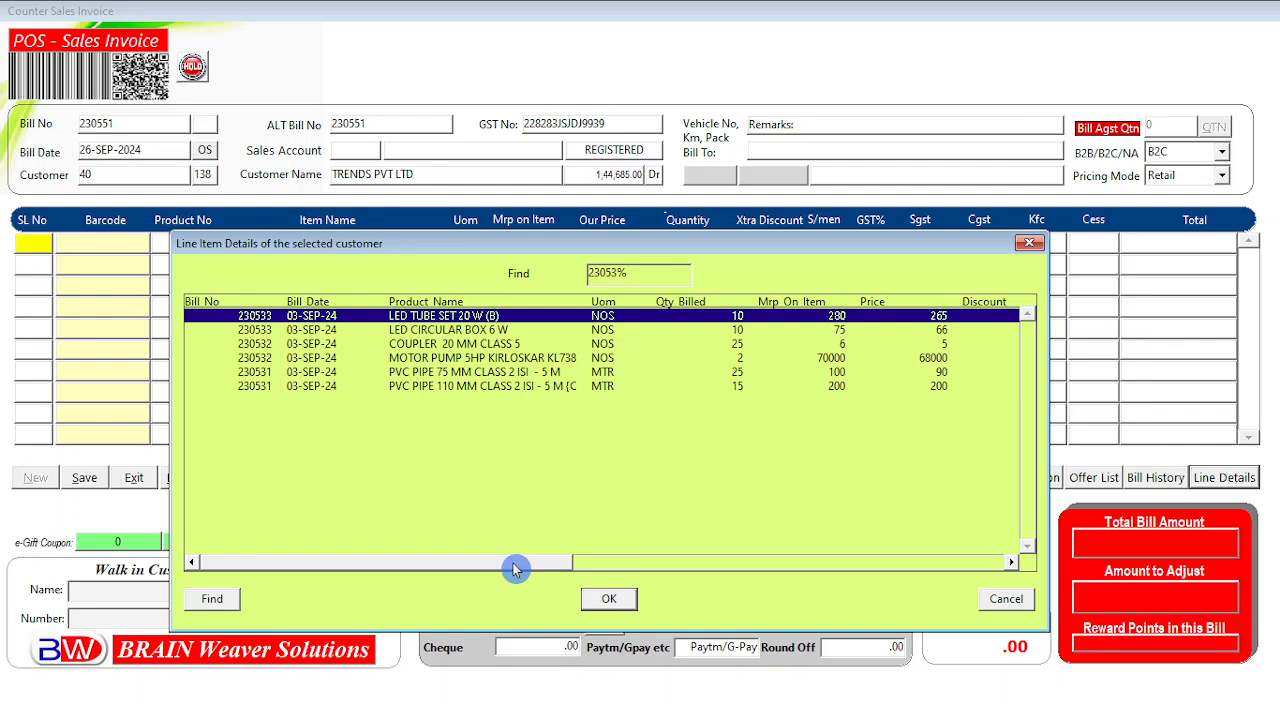
left_click_drag(514, 569, 519, 570)
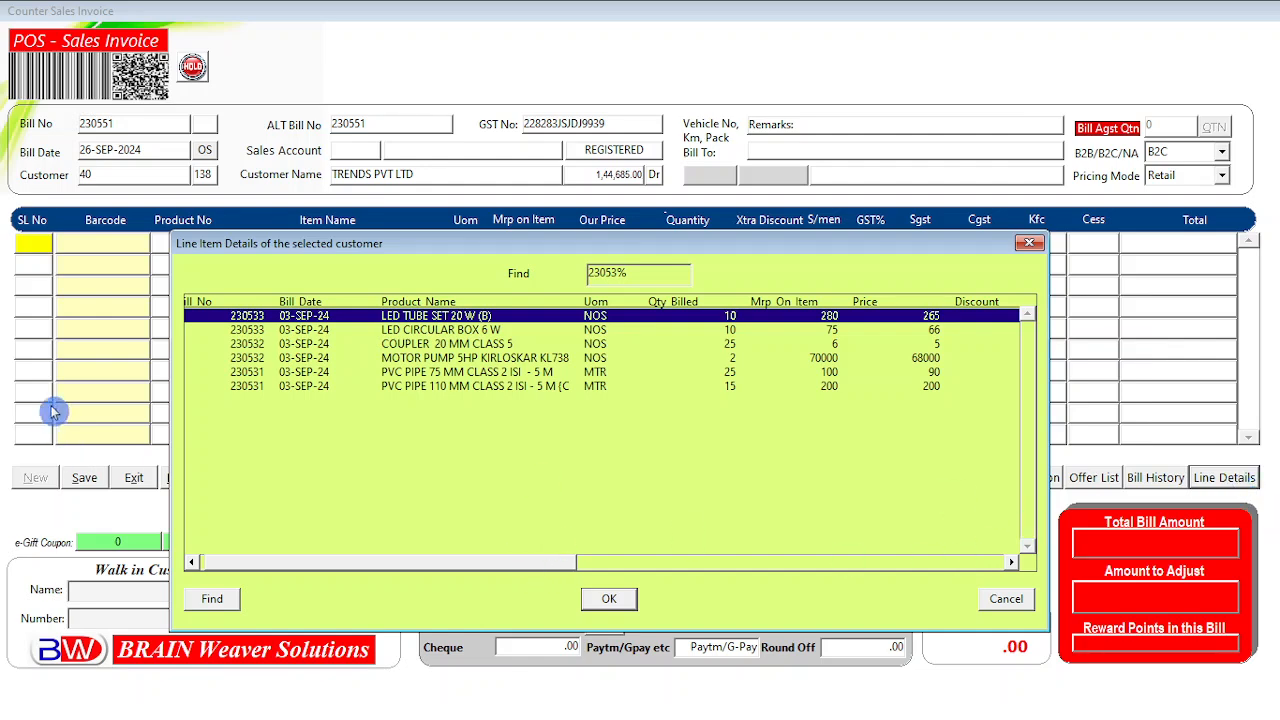
left_click_drag(500, 566, 283, 577)
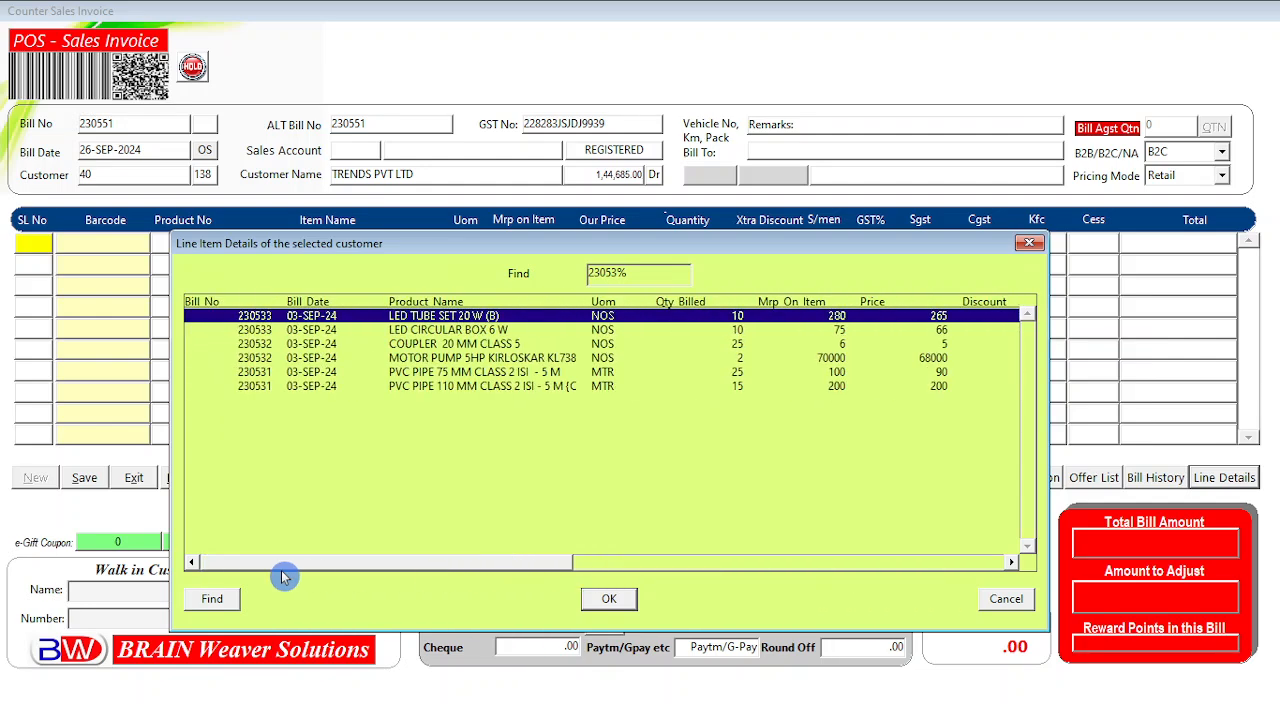
left_click(452, 331)
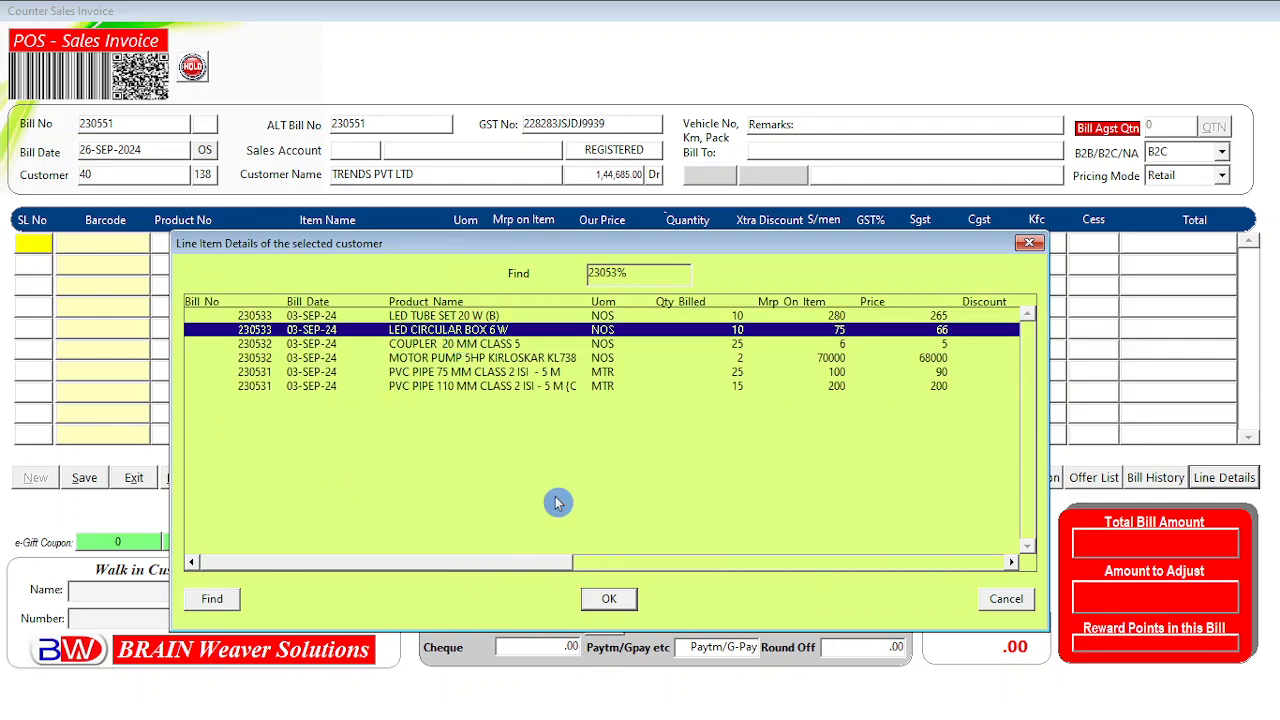
left_click_drag(535, 580, 486, 577)
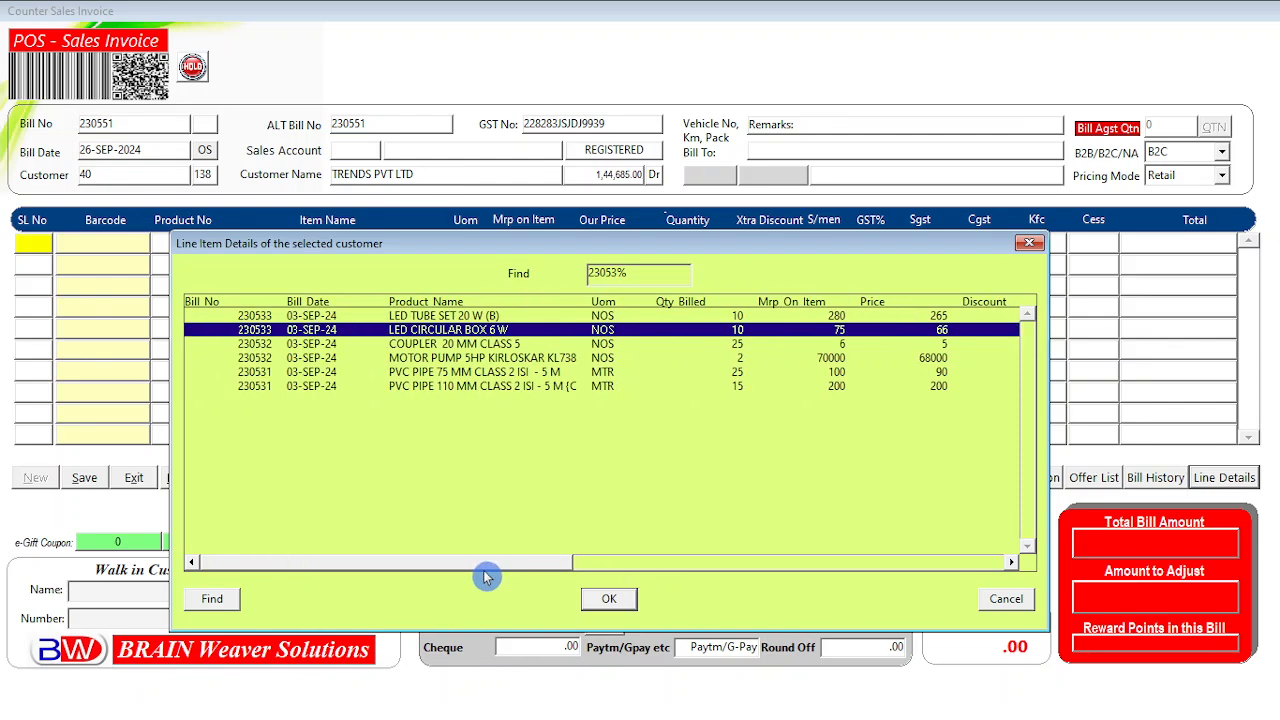
left_click(435, 318)
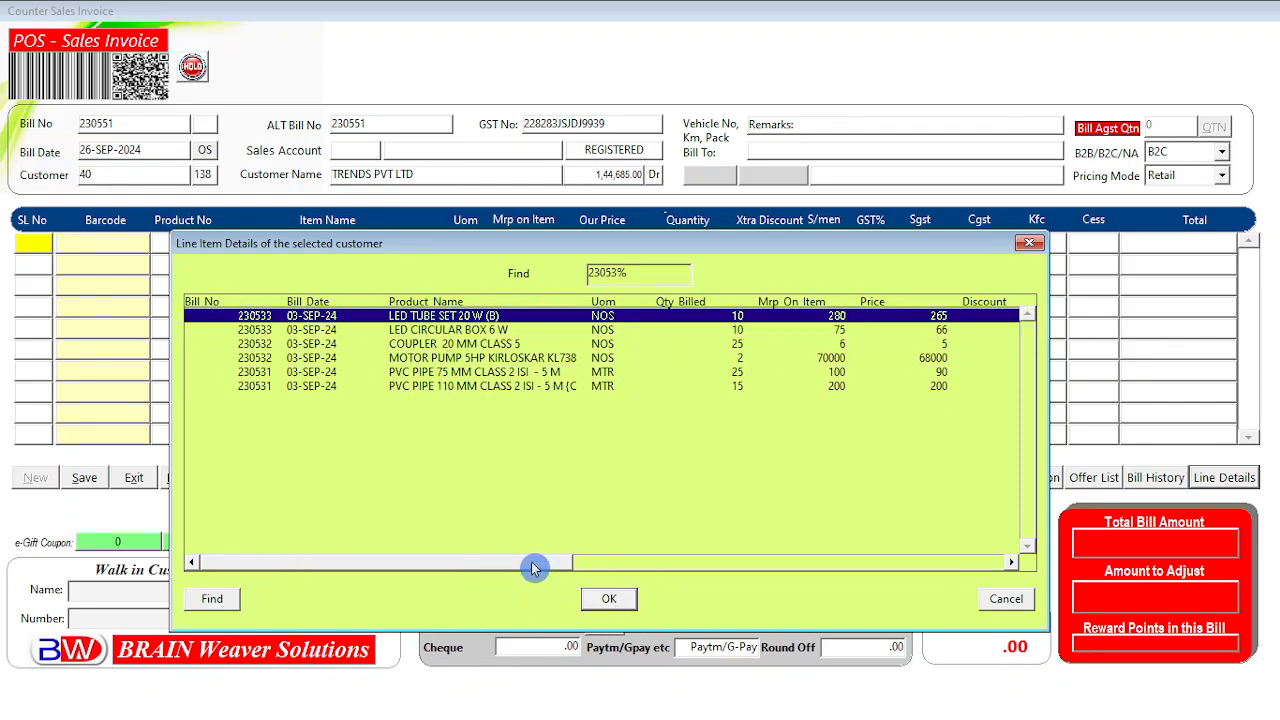
left_click_drag(532, 568, 309, 570)
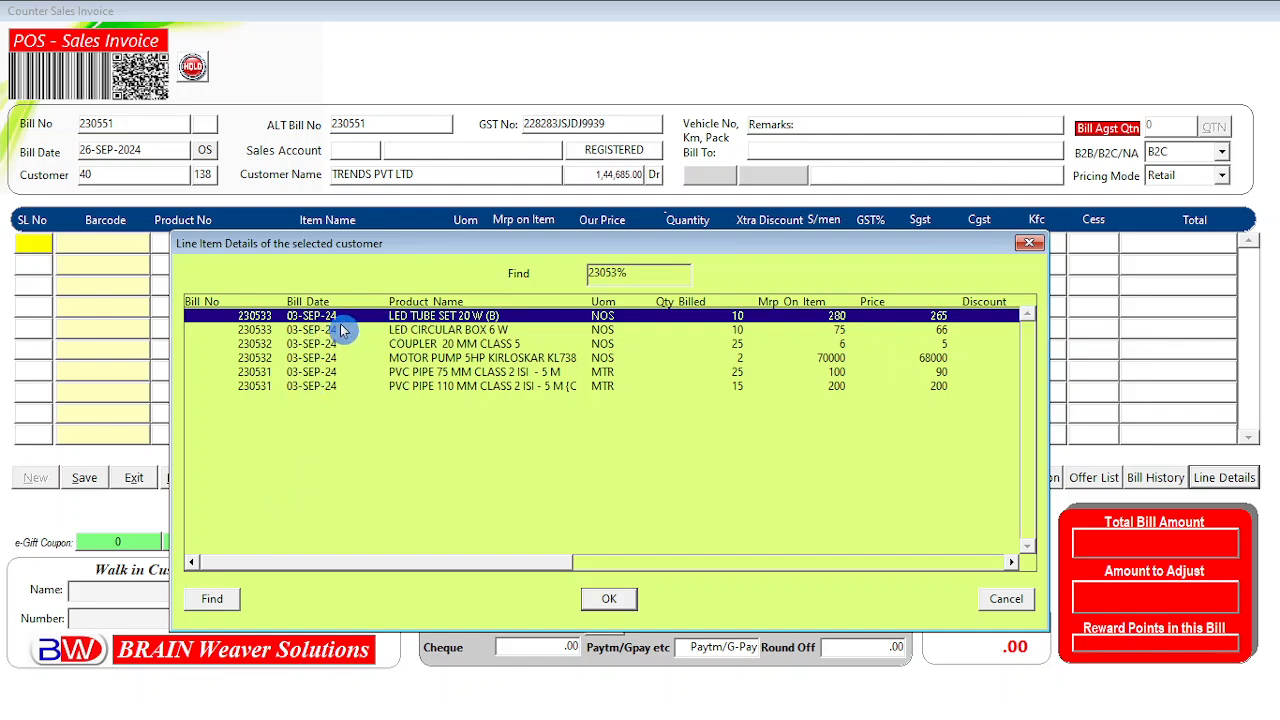
left_click(254, 330)
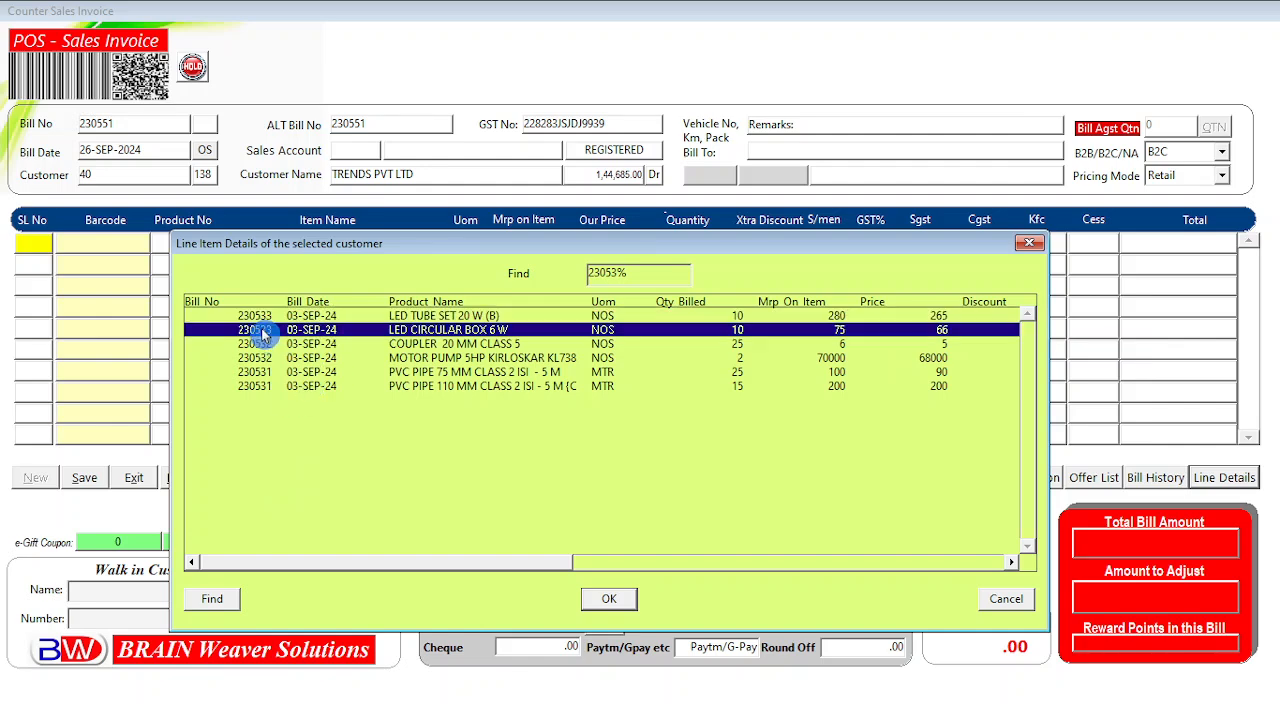
left_click(256, 316)
left_click_drag(551, 563, 632, 564)
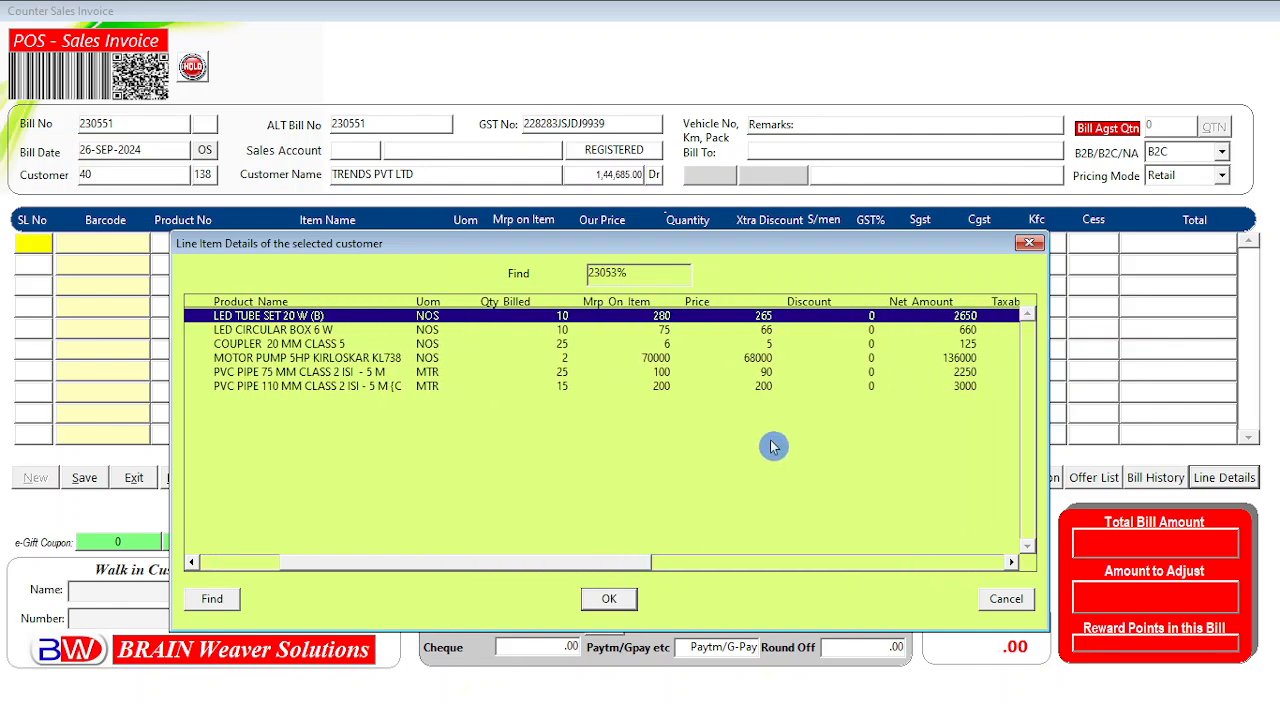
left_click(772, 331)
left_click(764, 318)
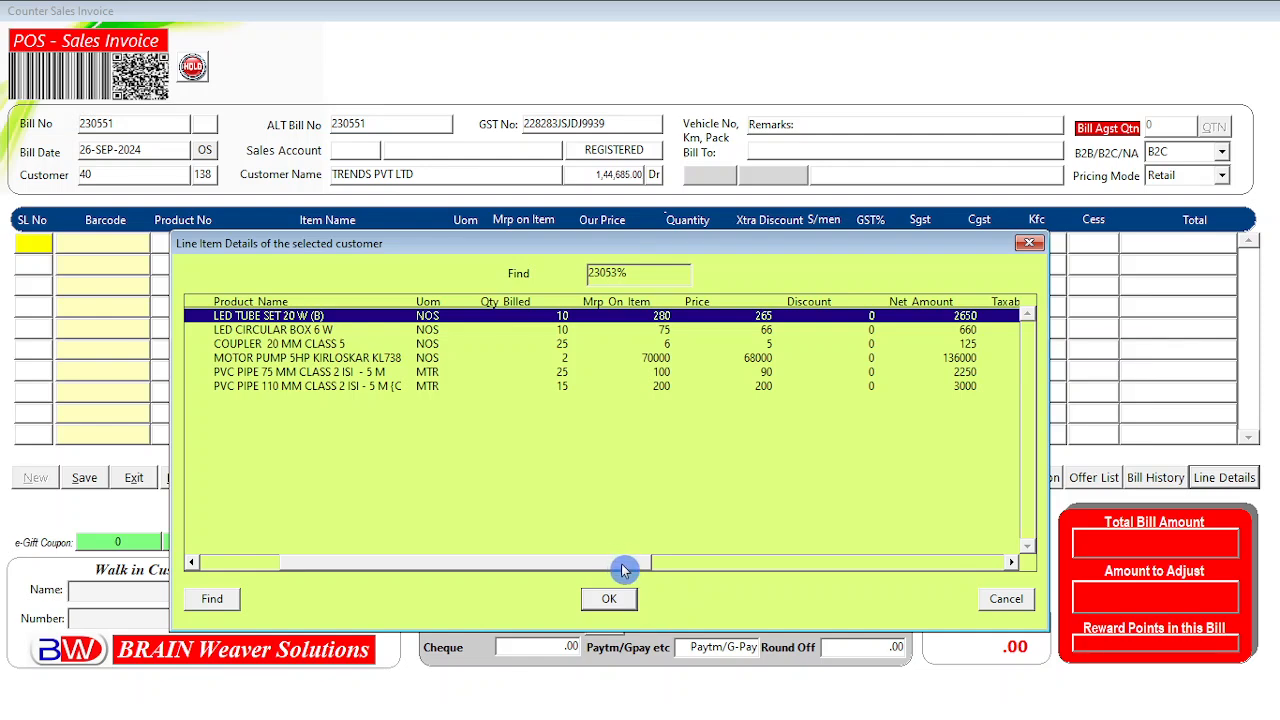
left_click_drag(622, 568, 436, 577)
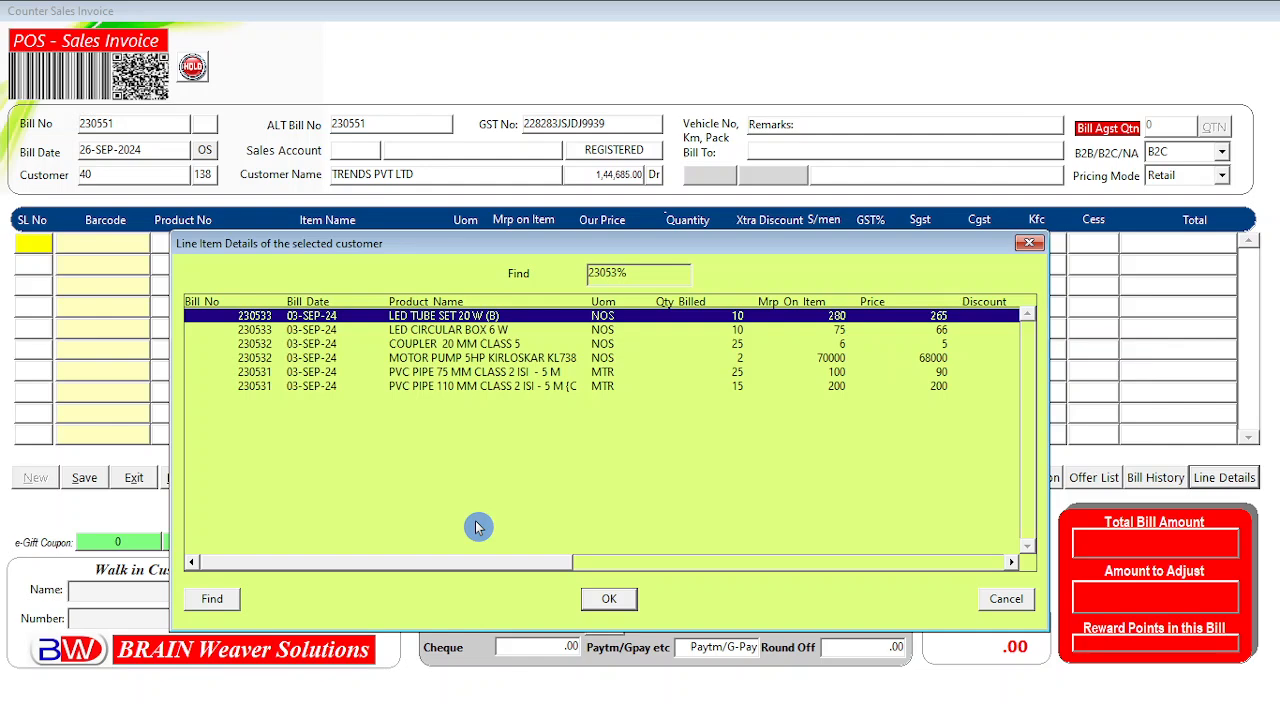
Close line details, open Sales Bill History, browse bills 230544–230550, and filter by %TREND.
left_click(1005, 600)
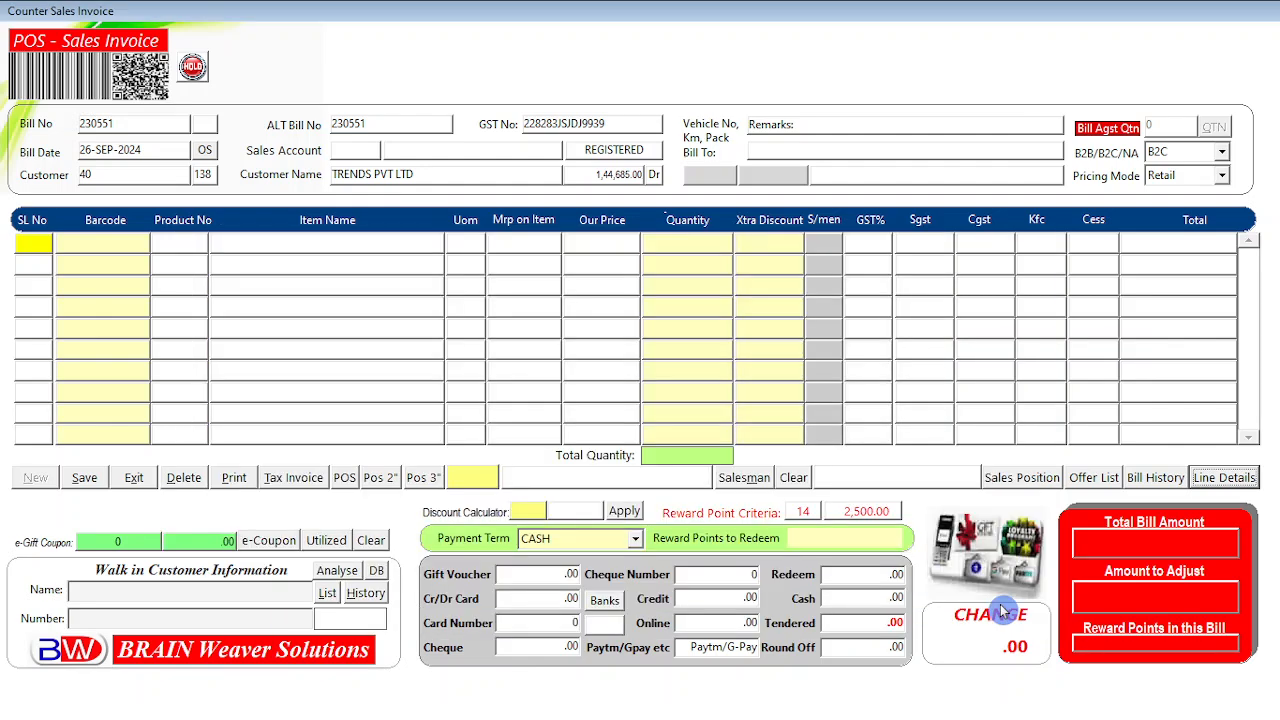
left_click(1152, 480)
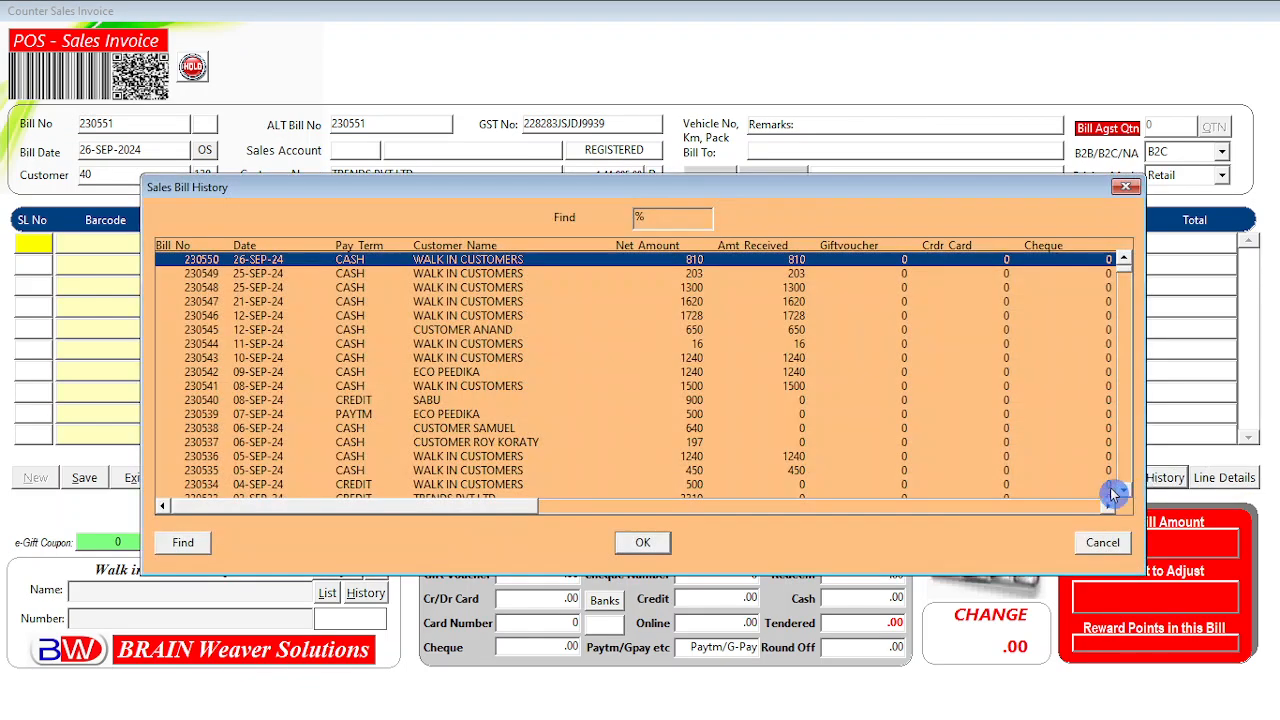
left_click(224, 344)
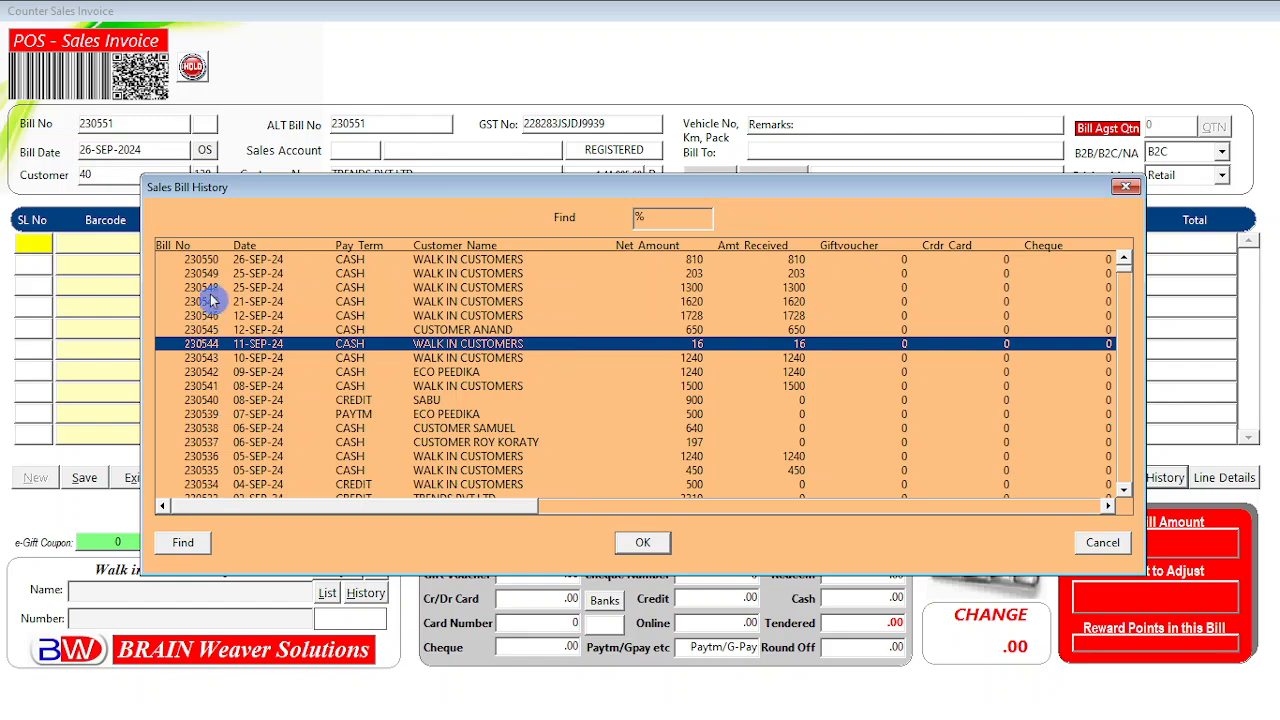
left_click(204, 262)
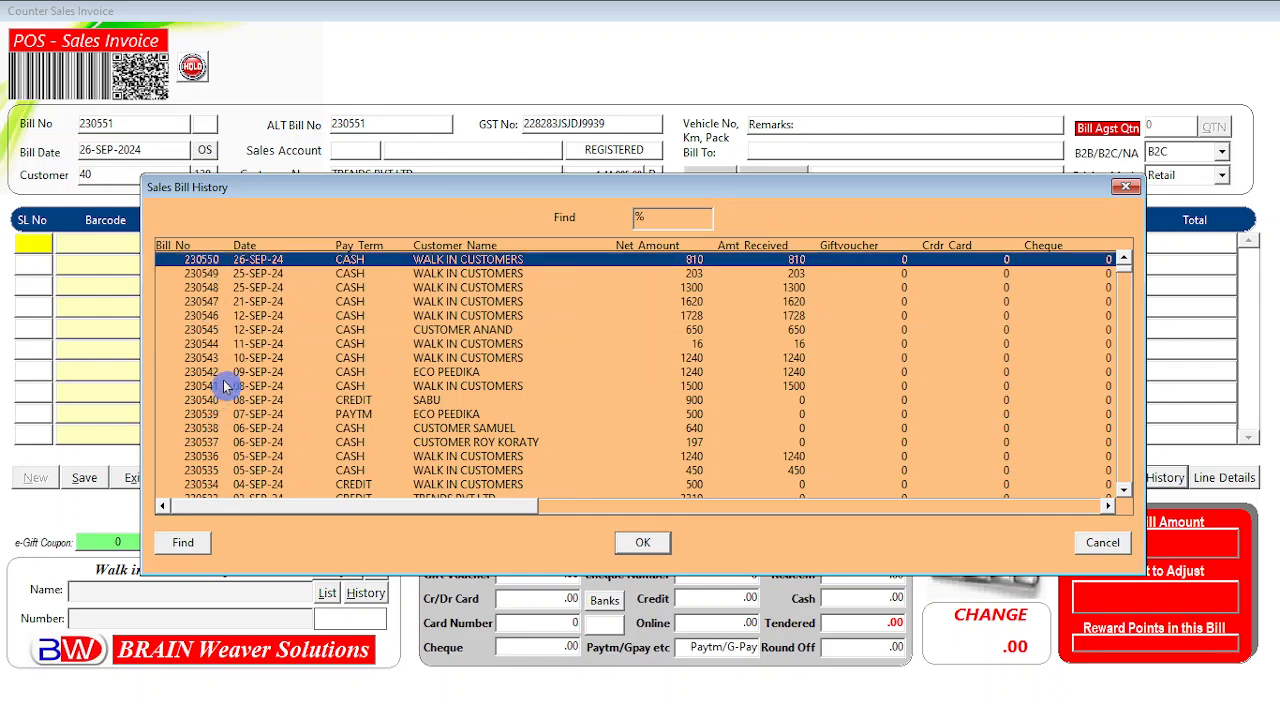
left_click(474, 273)
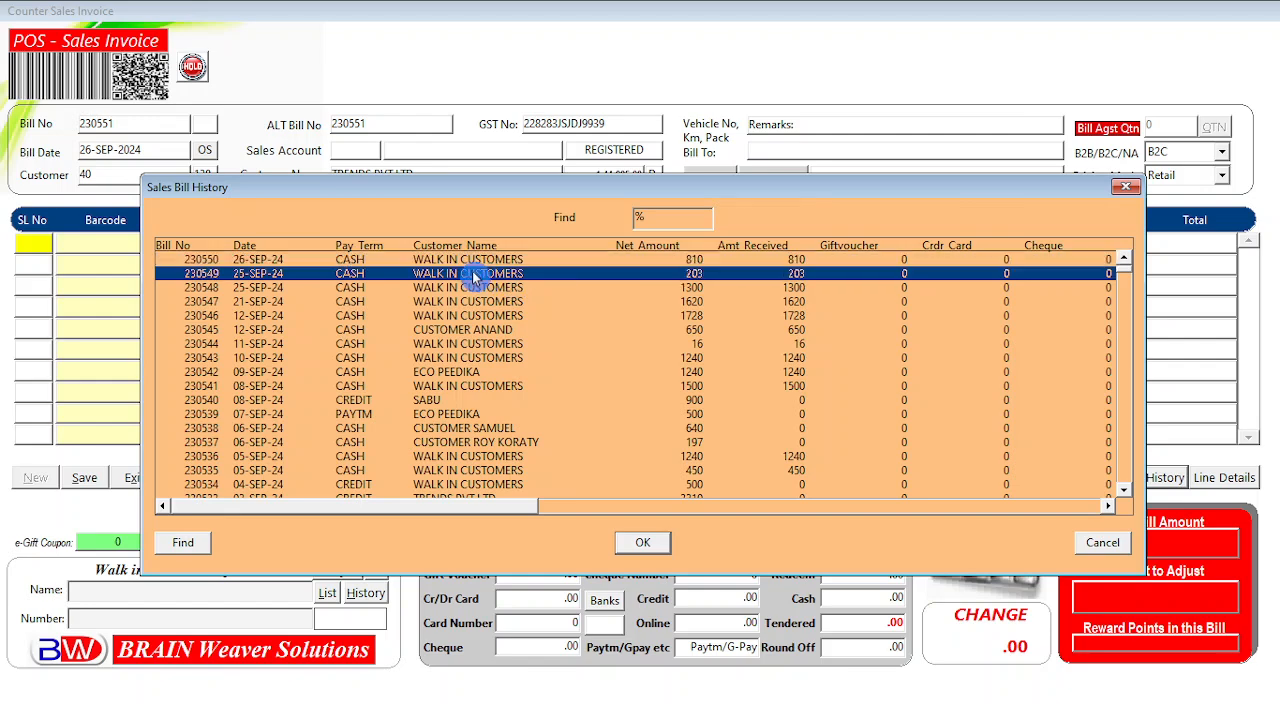
left_click(467, 263)
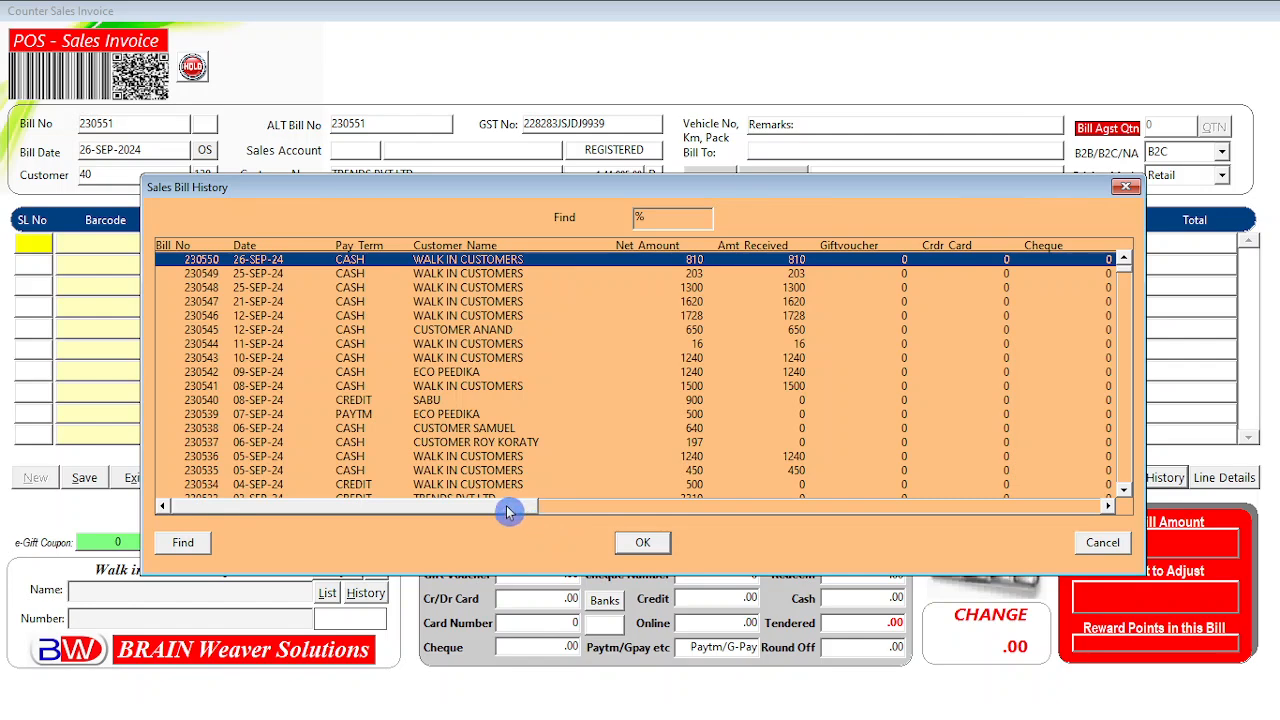
left_click_drag(503, 511, 288, 515)
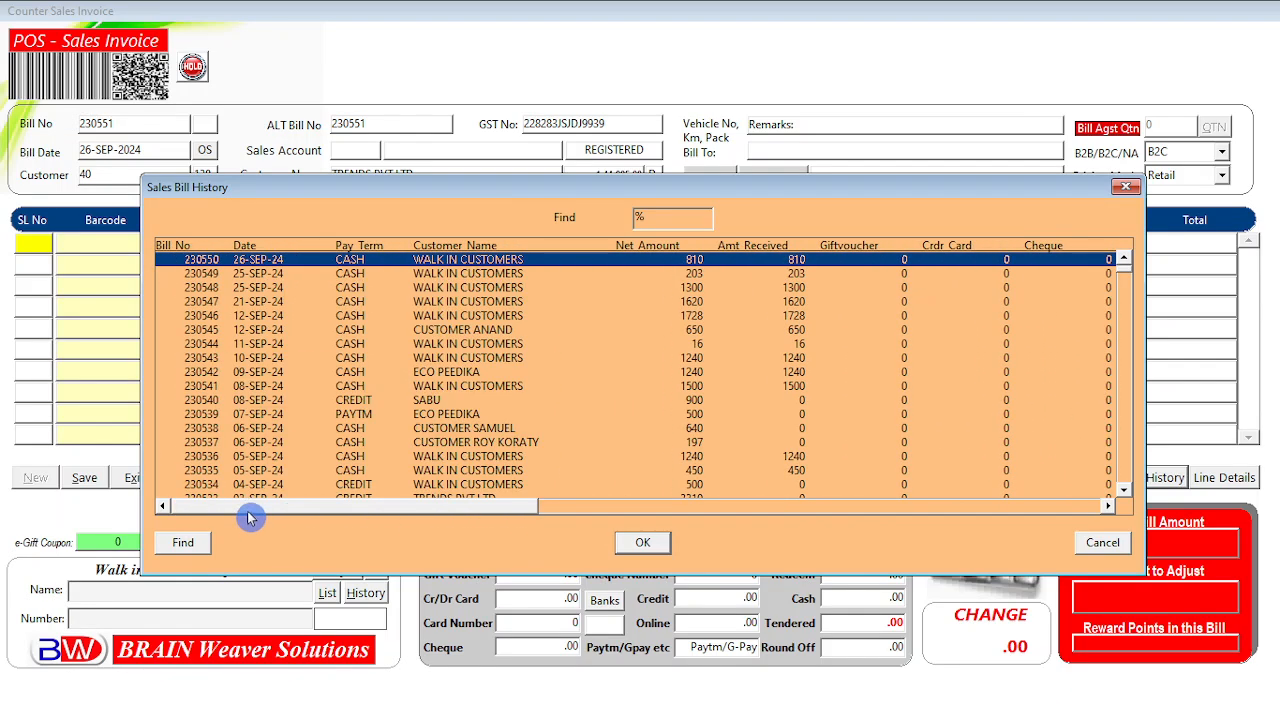
left_click_drag(975, 197, 931, 201)
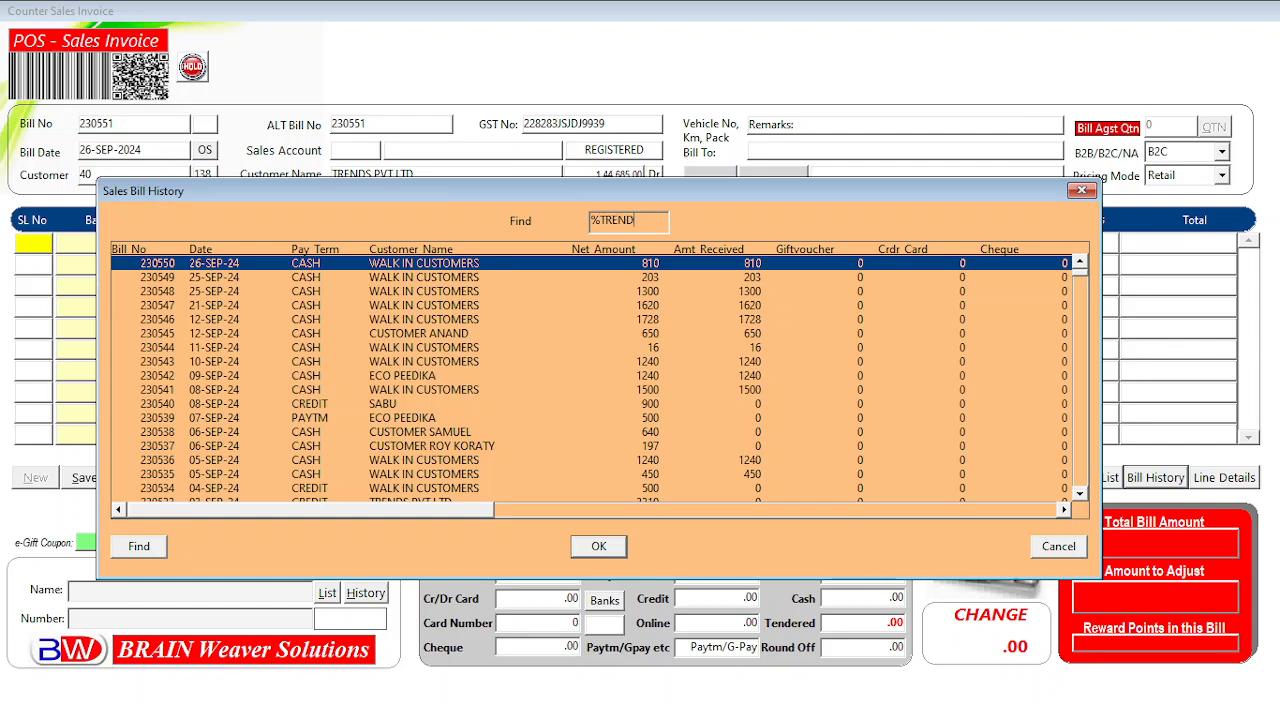
key("Return")
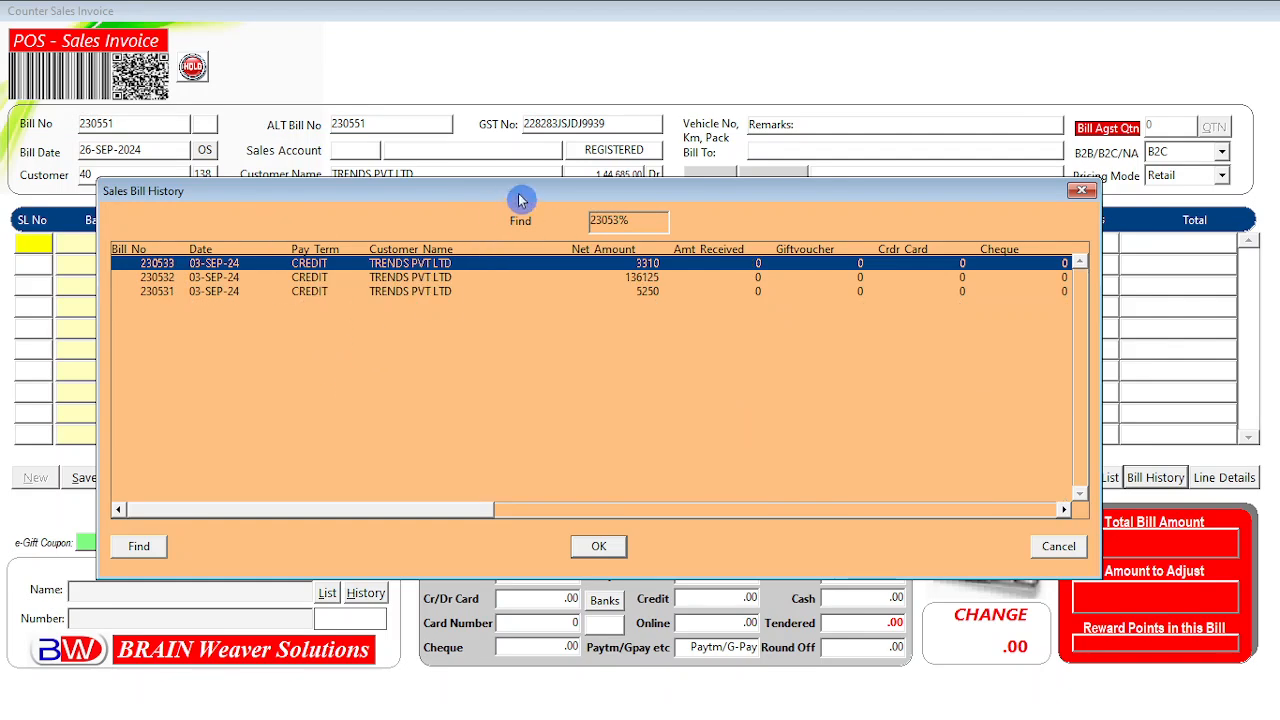
Move the bill history aside and step through bills 230531, 230532 and 230533.
left_click_drag(526, 191, 563, 225)
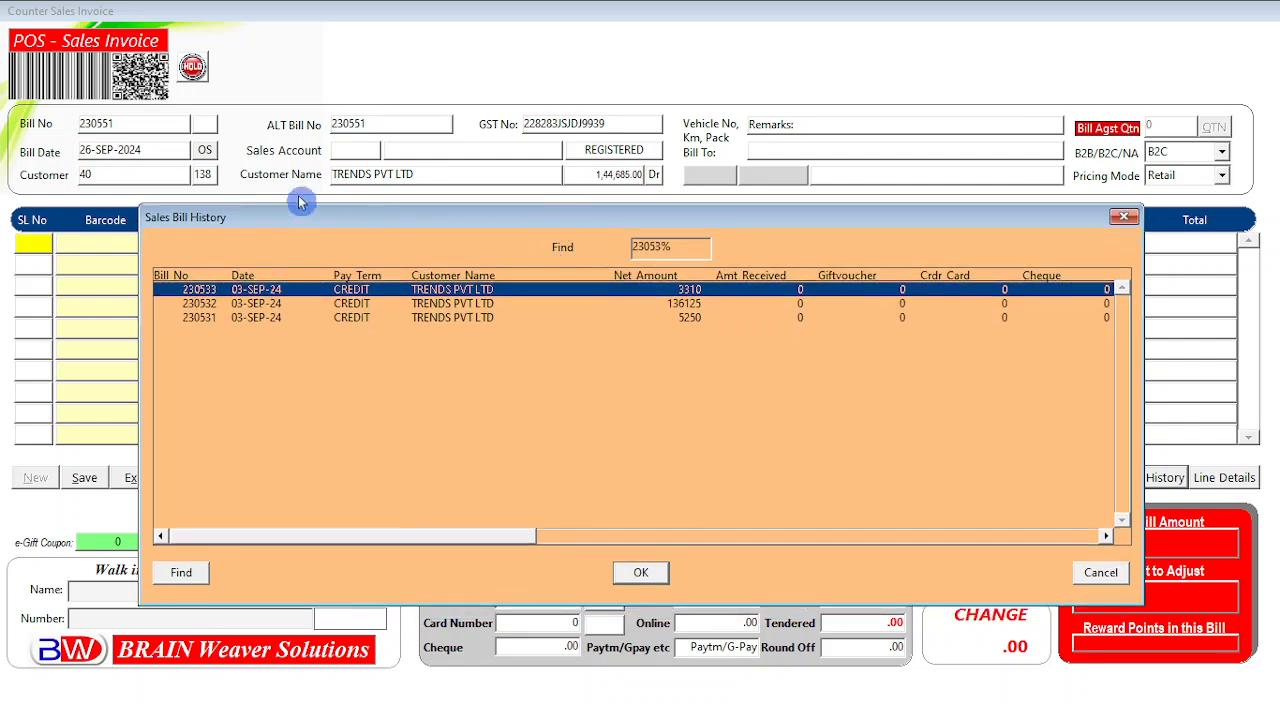
left_click(445, 304)
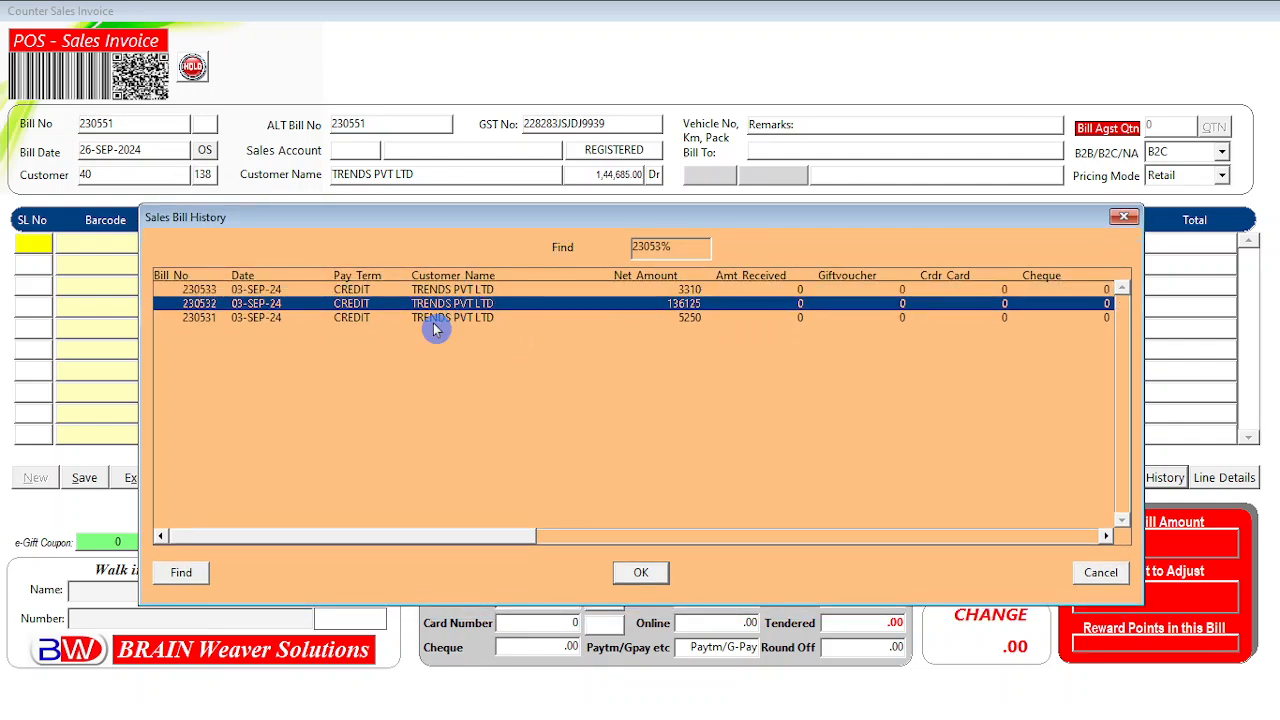
left_click(434, 318)
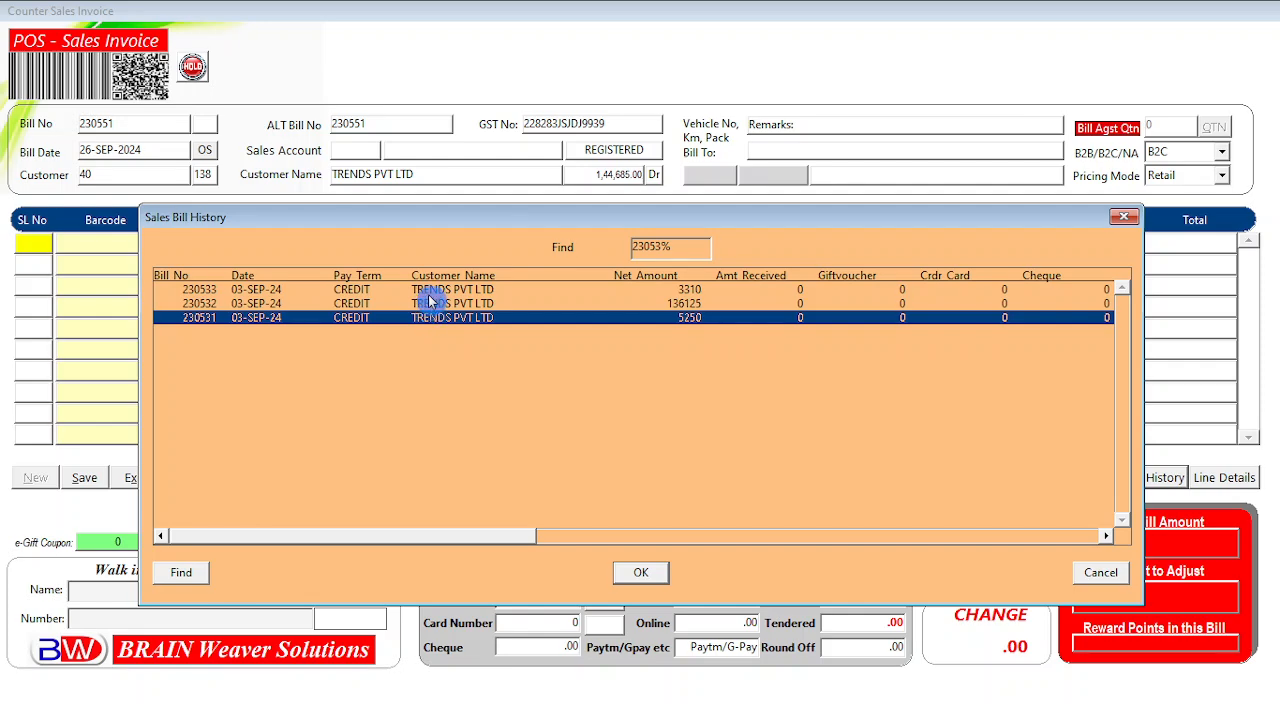
left_click(421, 304)
left_click(423, 289)
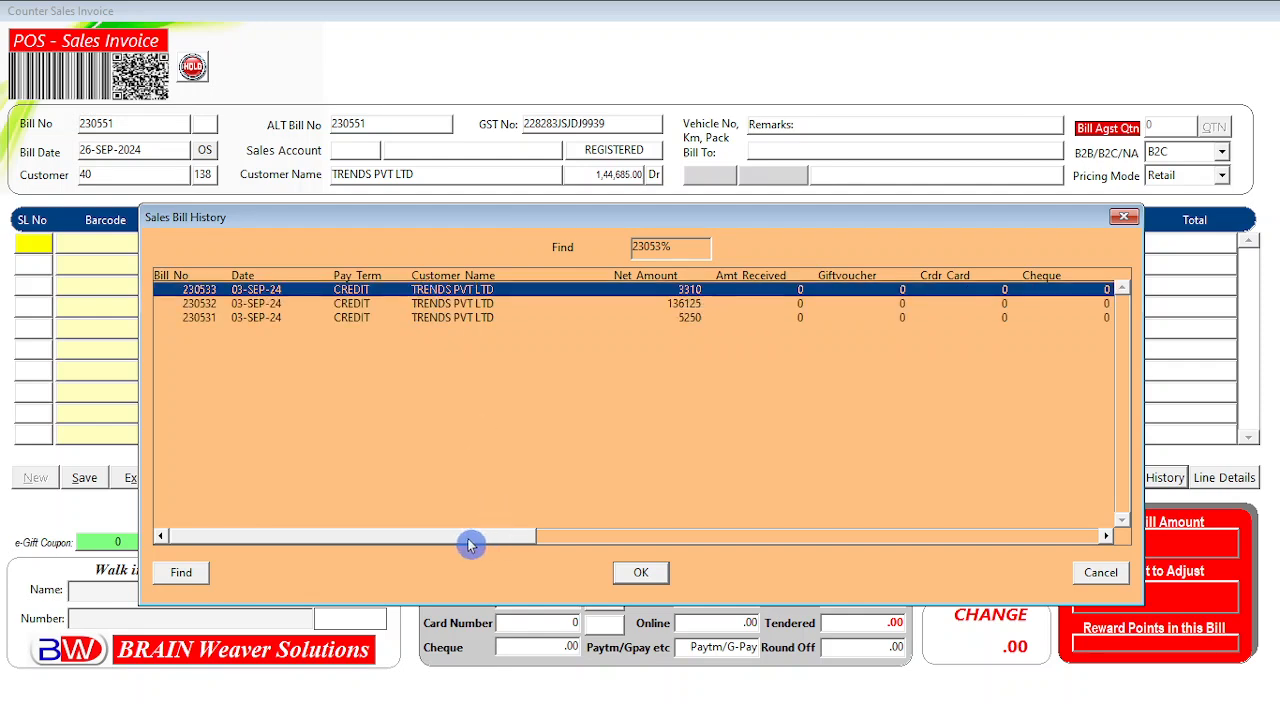
left_click(205, 320)
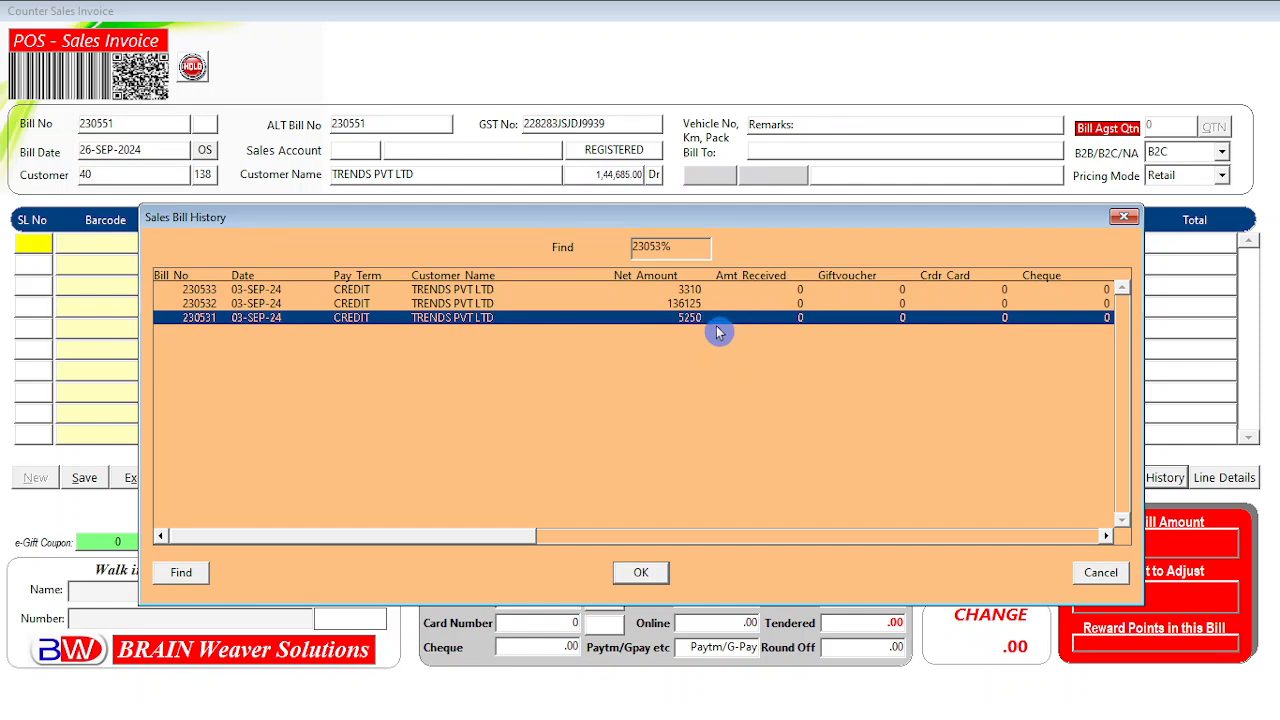
key("Up")
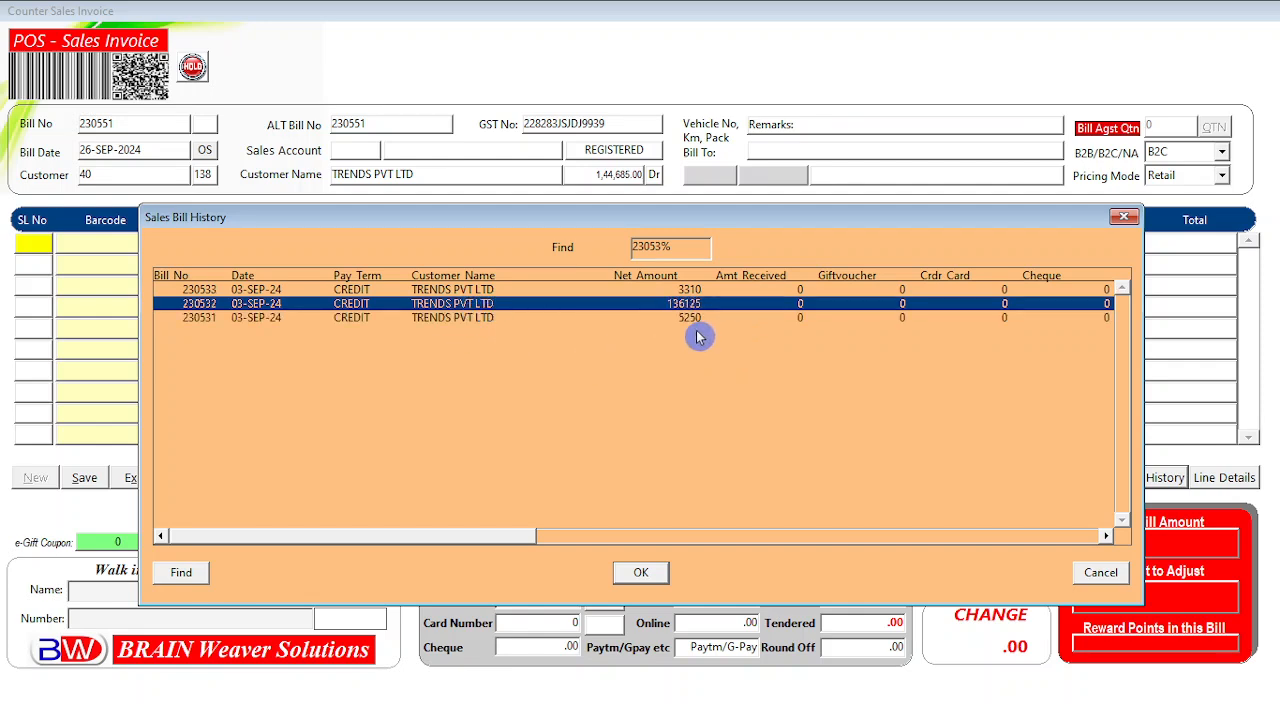
left_click(351, 291)
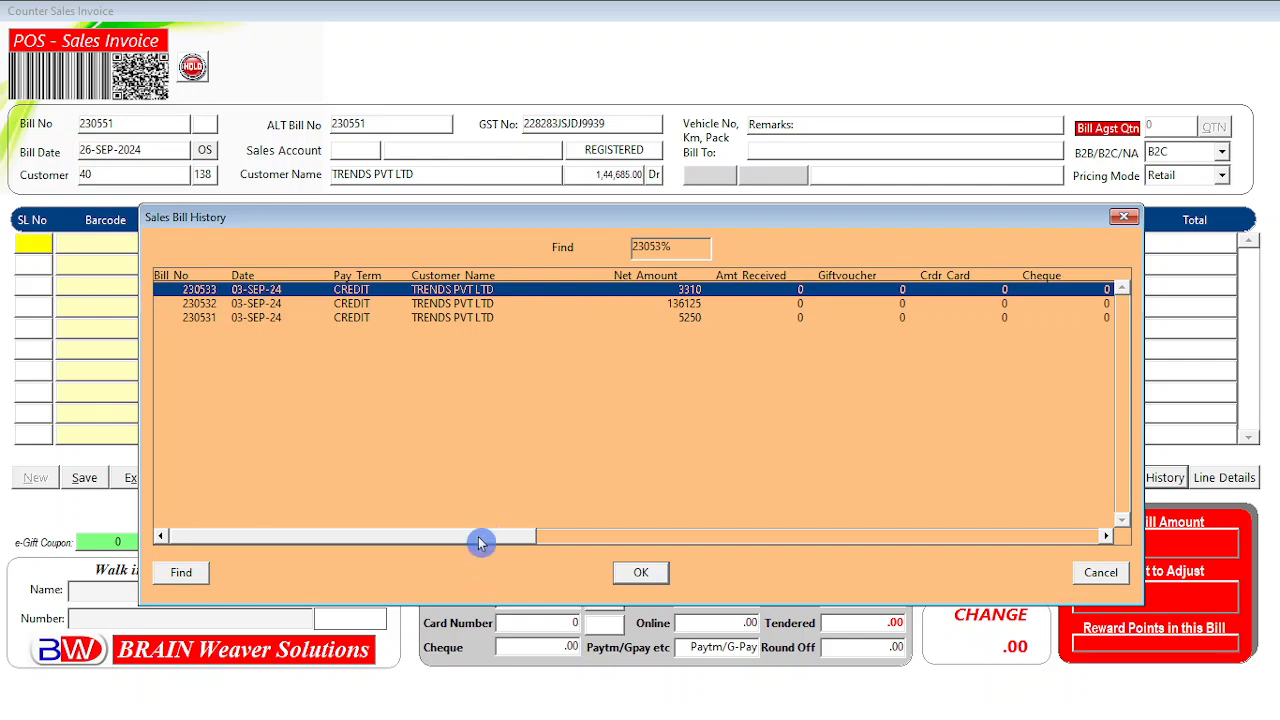
left_click_drag(486, 538, 509, 537)
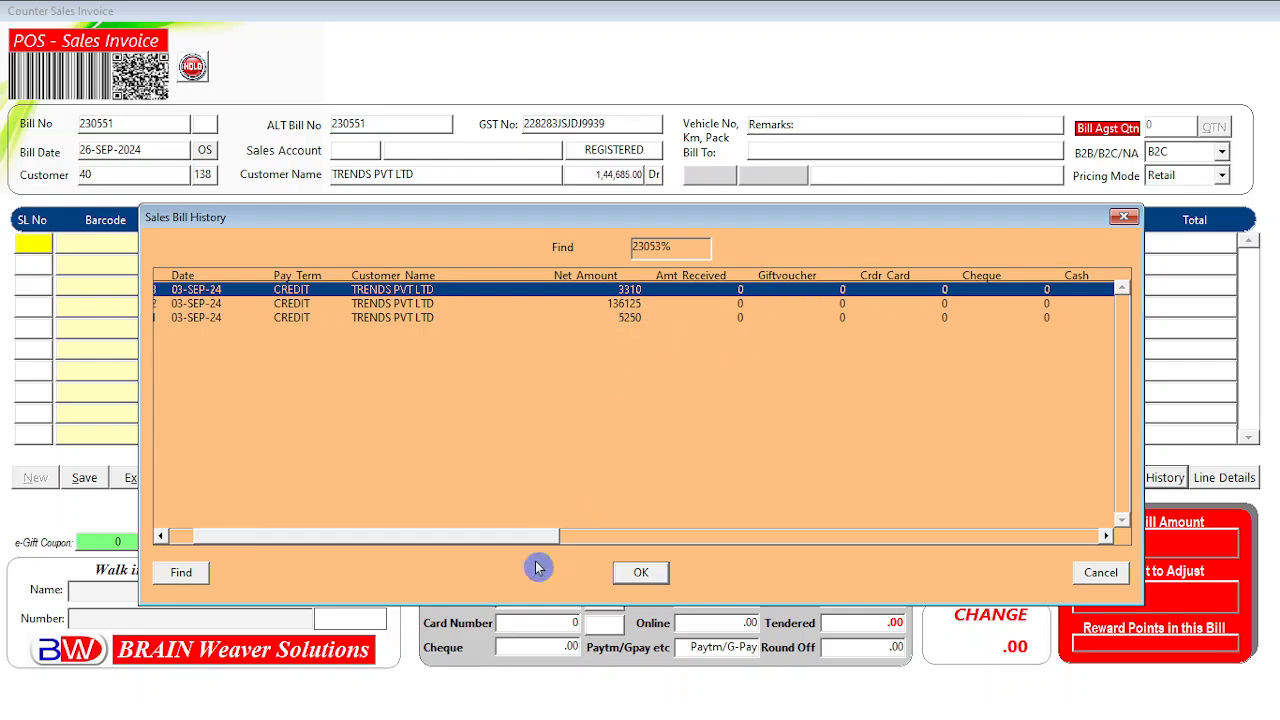
mouse_move(537, 547)
left_mouse_down()
mouse_move(418, 544)
mouse_move(523, 540)
left_mouse_up()
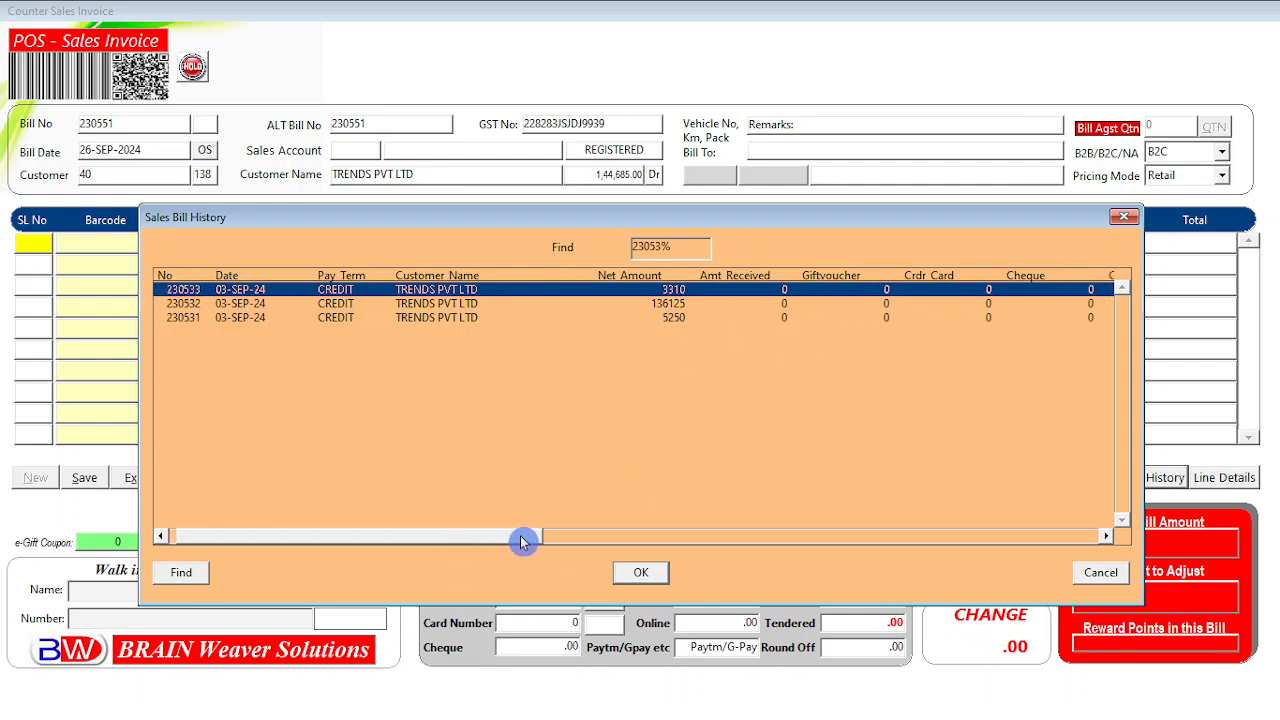
left_click(770, 303)
left_click(767, 290)
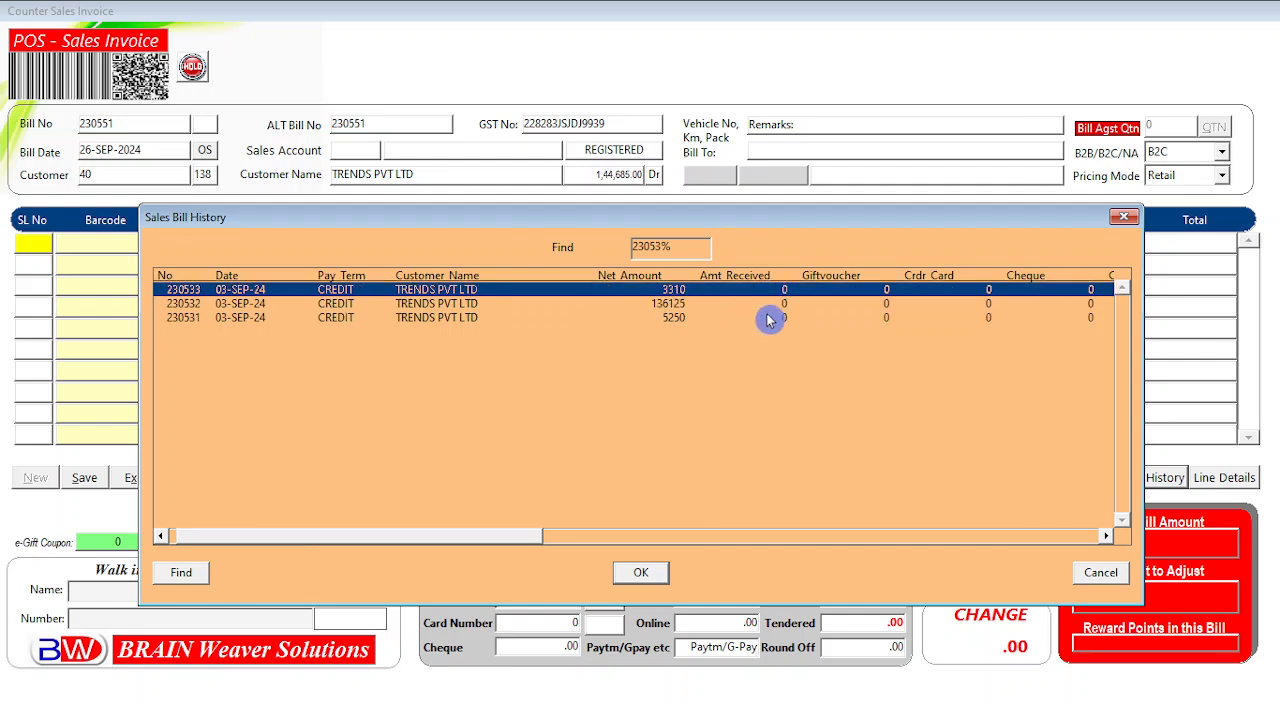
left_click(767, 304)
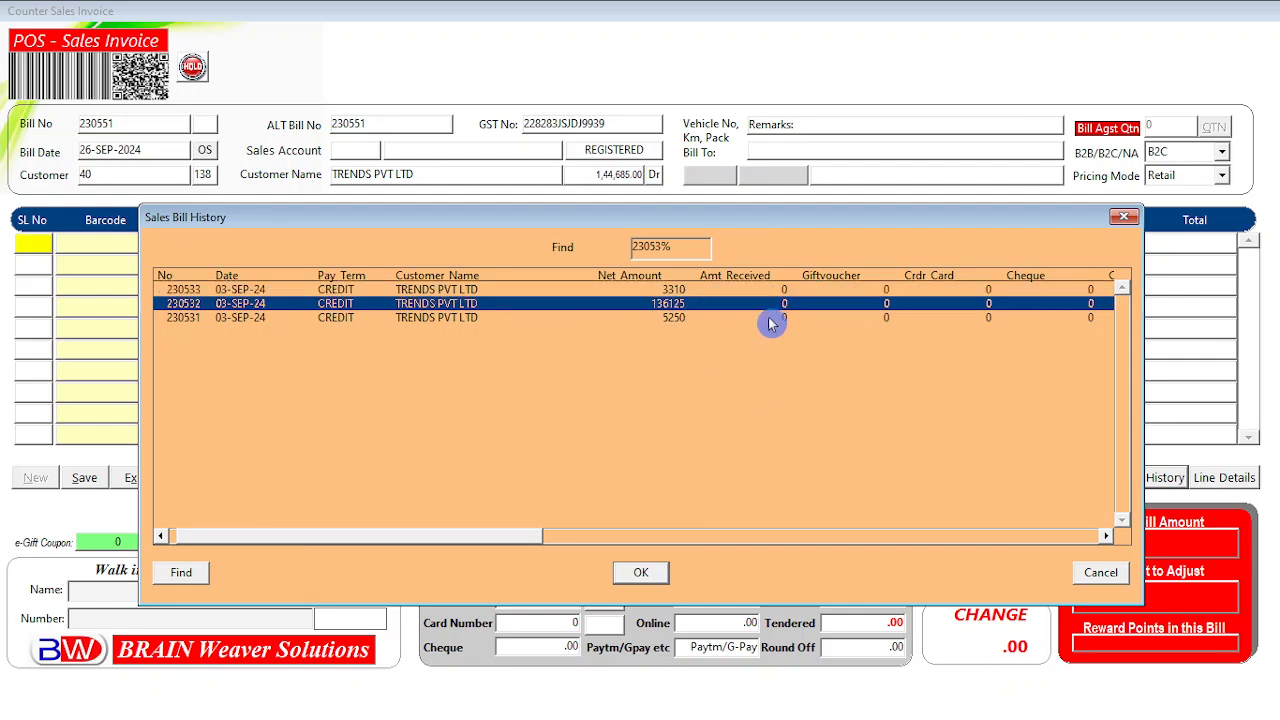
left_click(770, 320)
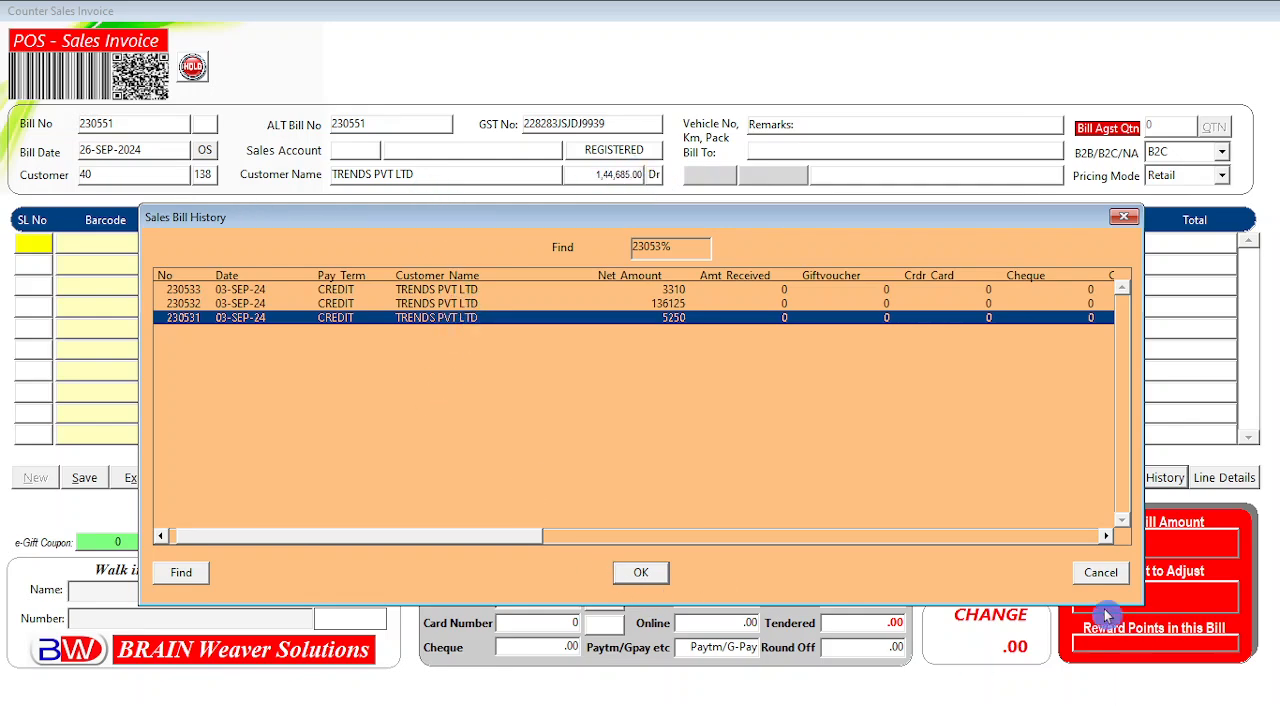
left_click(1100, 577)
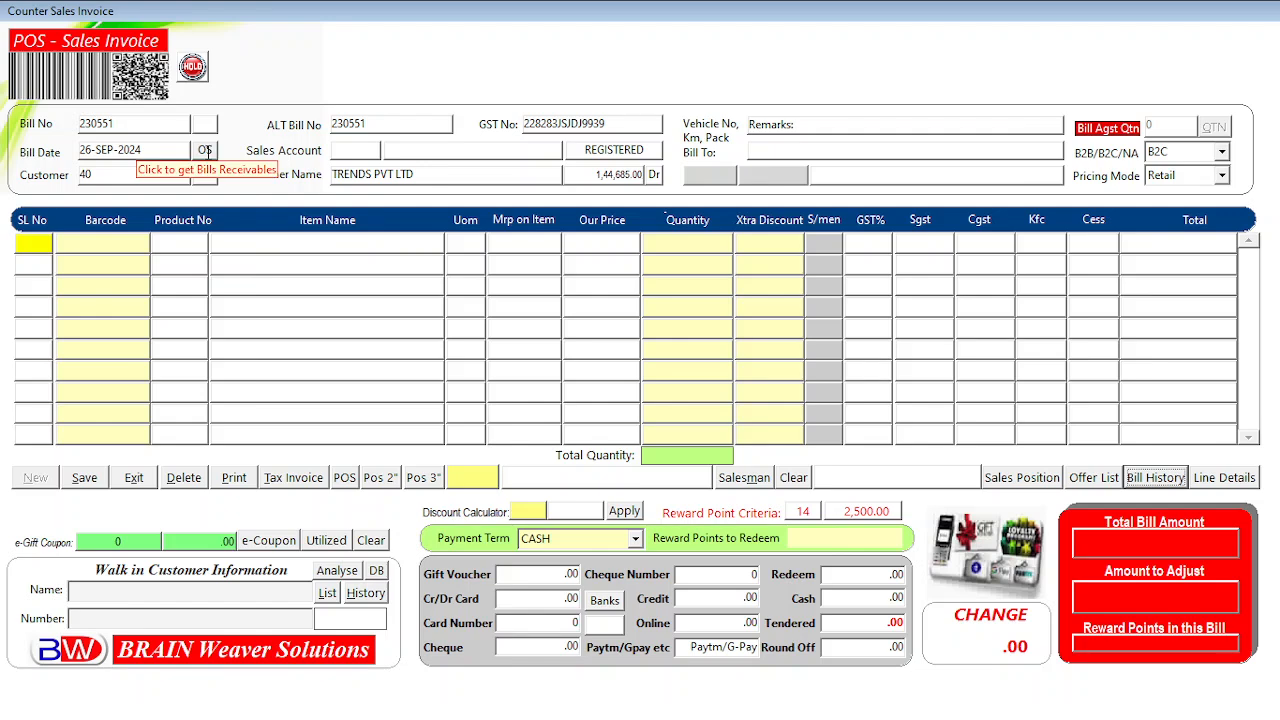
left_click(205, 150)
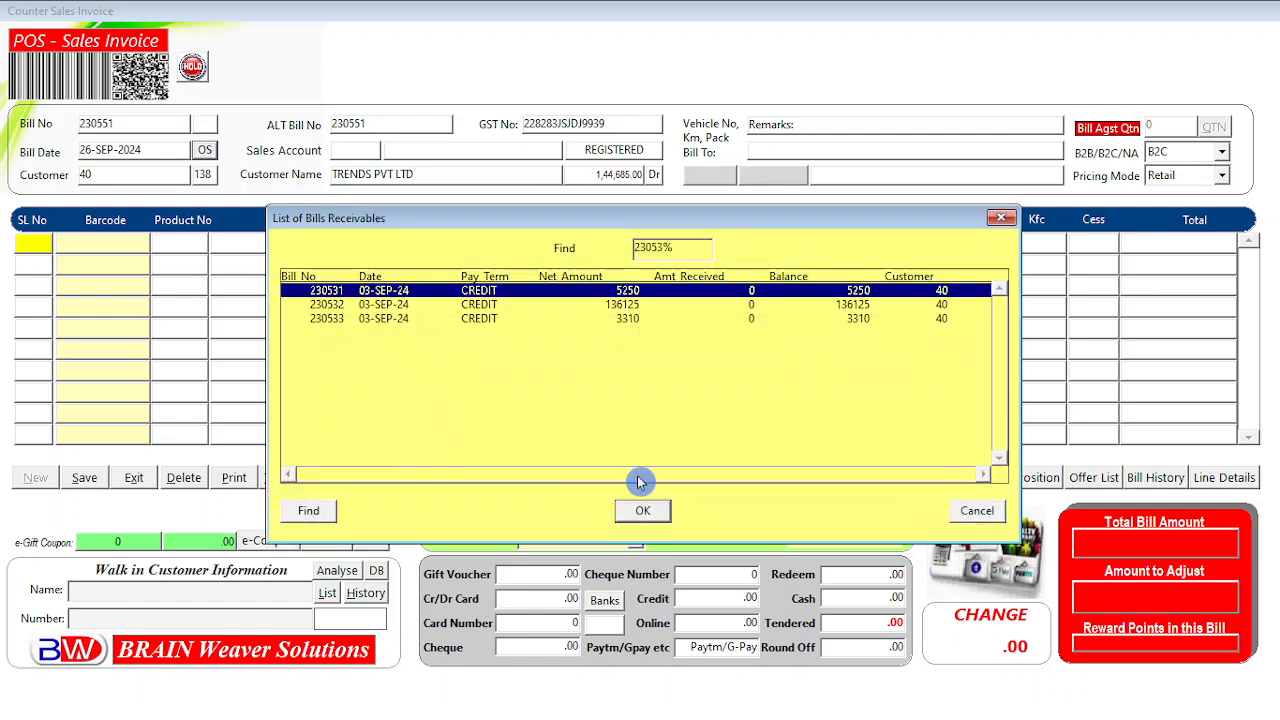
left_click(458, 320)
left_click(456, 303)
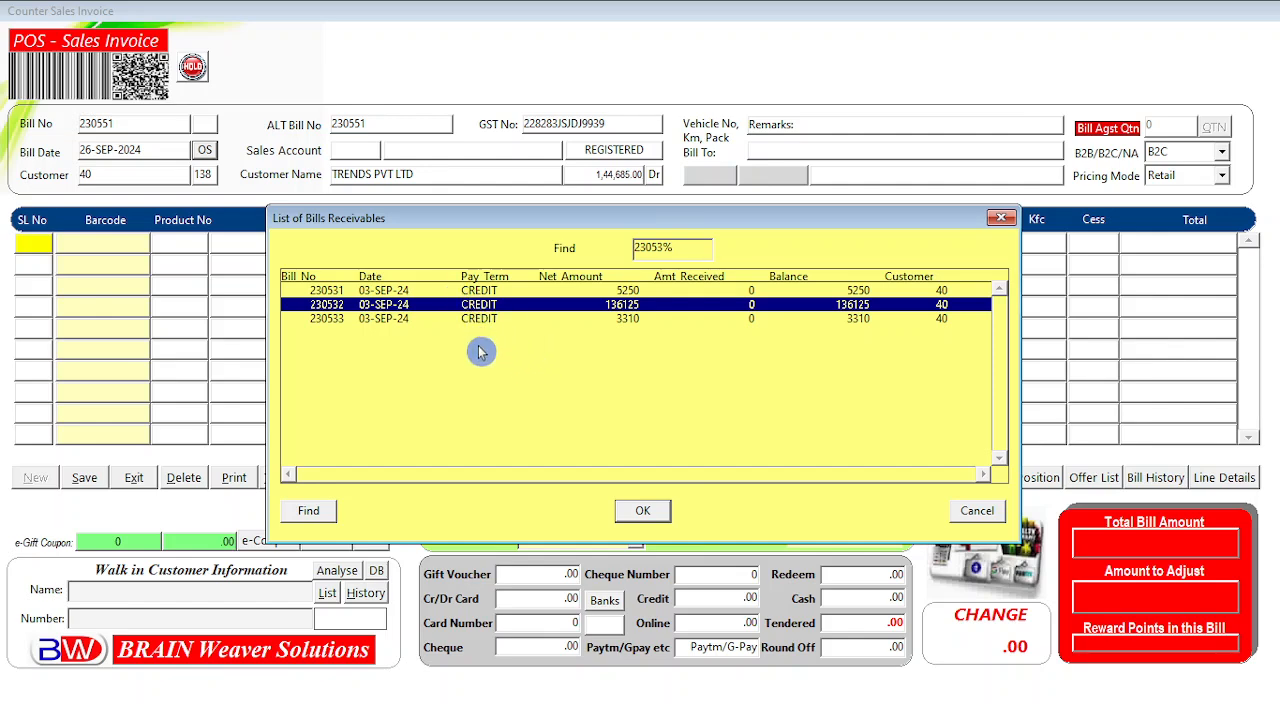
left_click(476, 319)
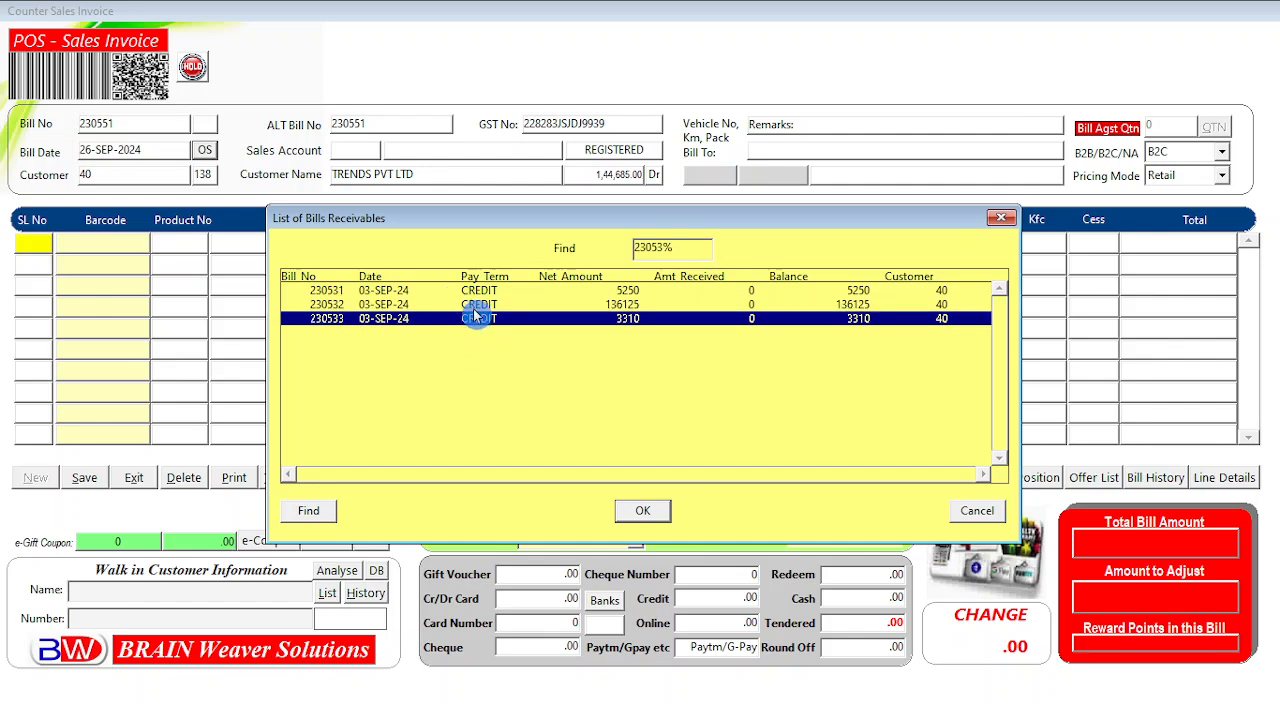
left_click(476, 305)
left_click(475, 293)
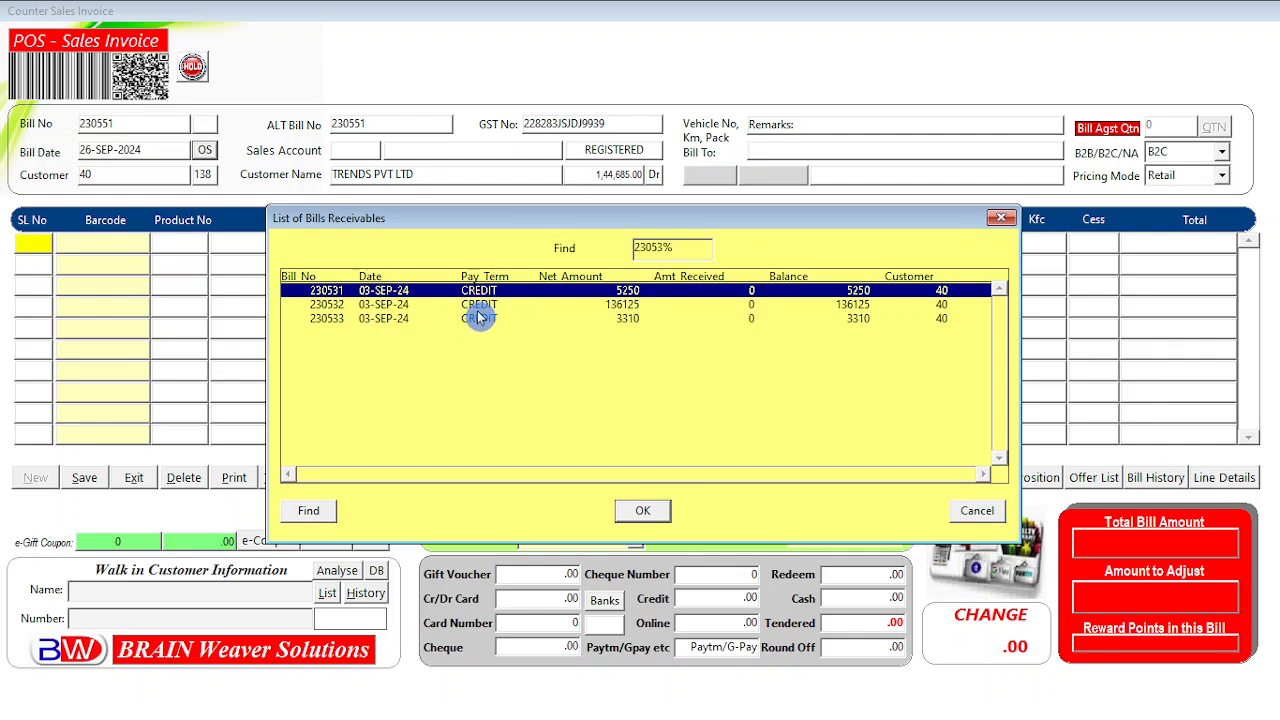
left_click(479, 305)
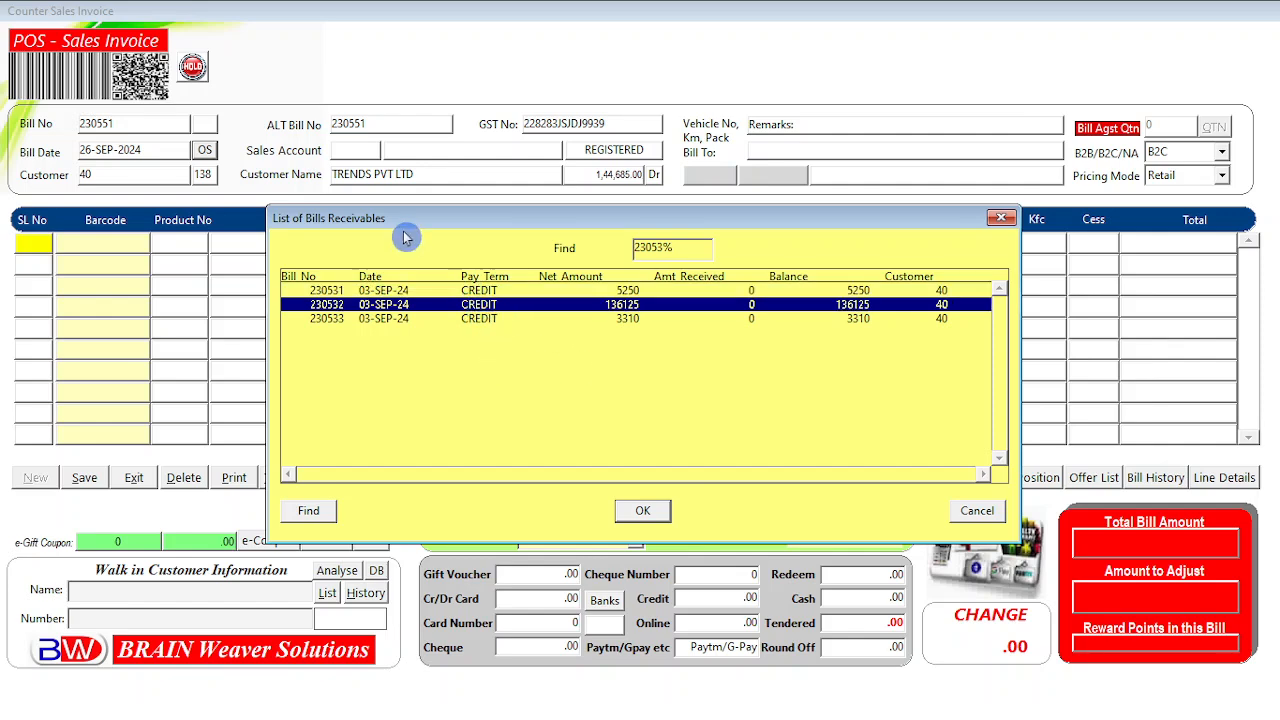
left_click(477, 292)
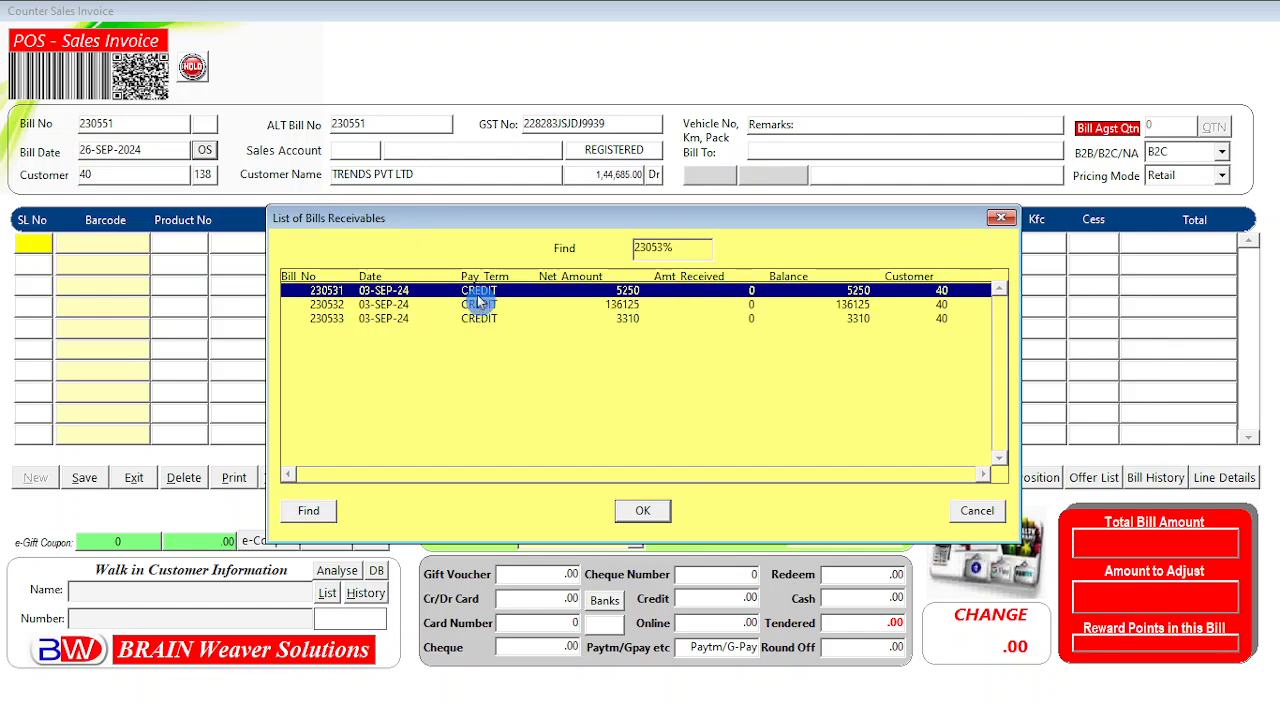
left_click(489, 306)
left_click(484, 322)
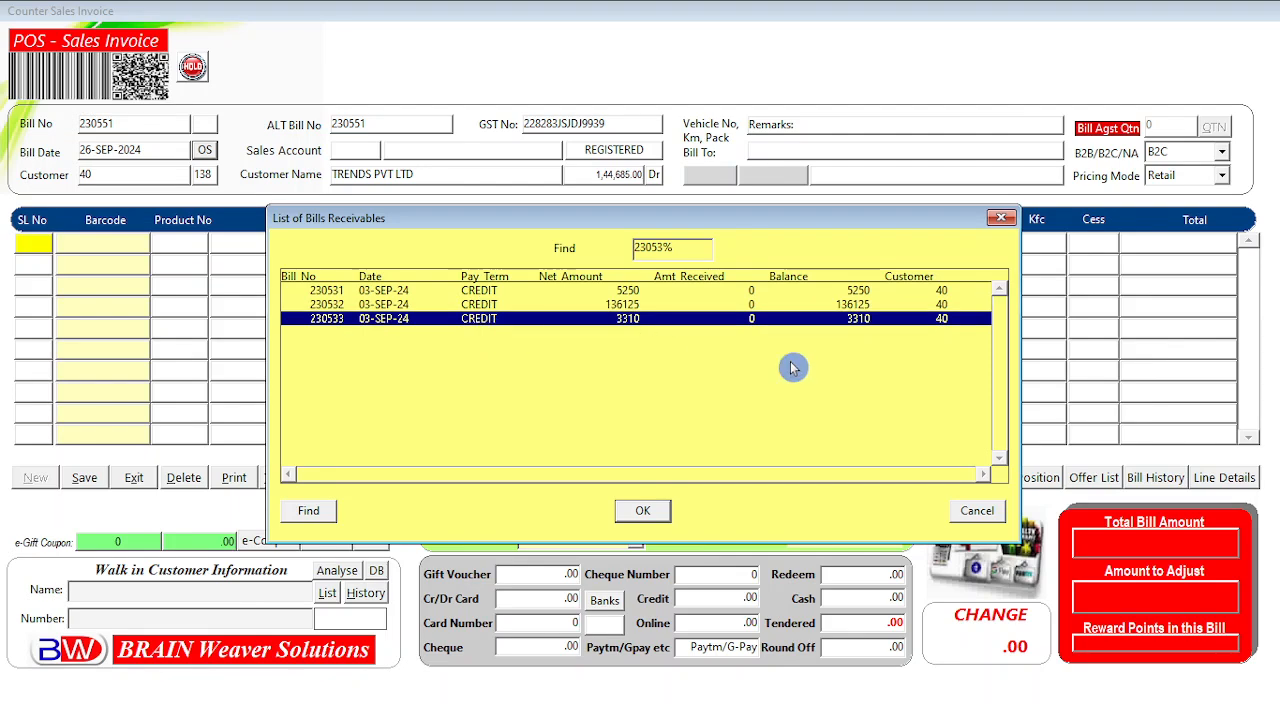
left_click(974, 529)
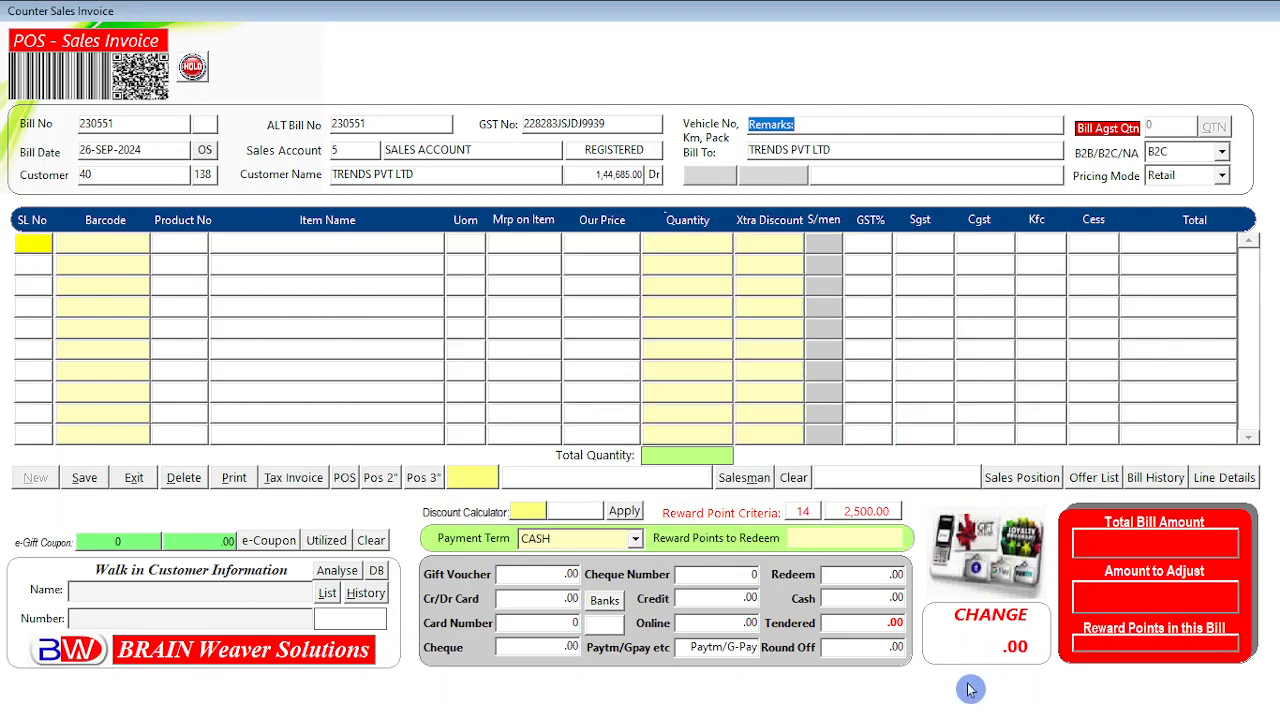
left_click(1095, 480)
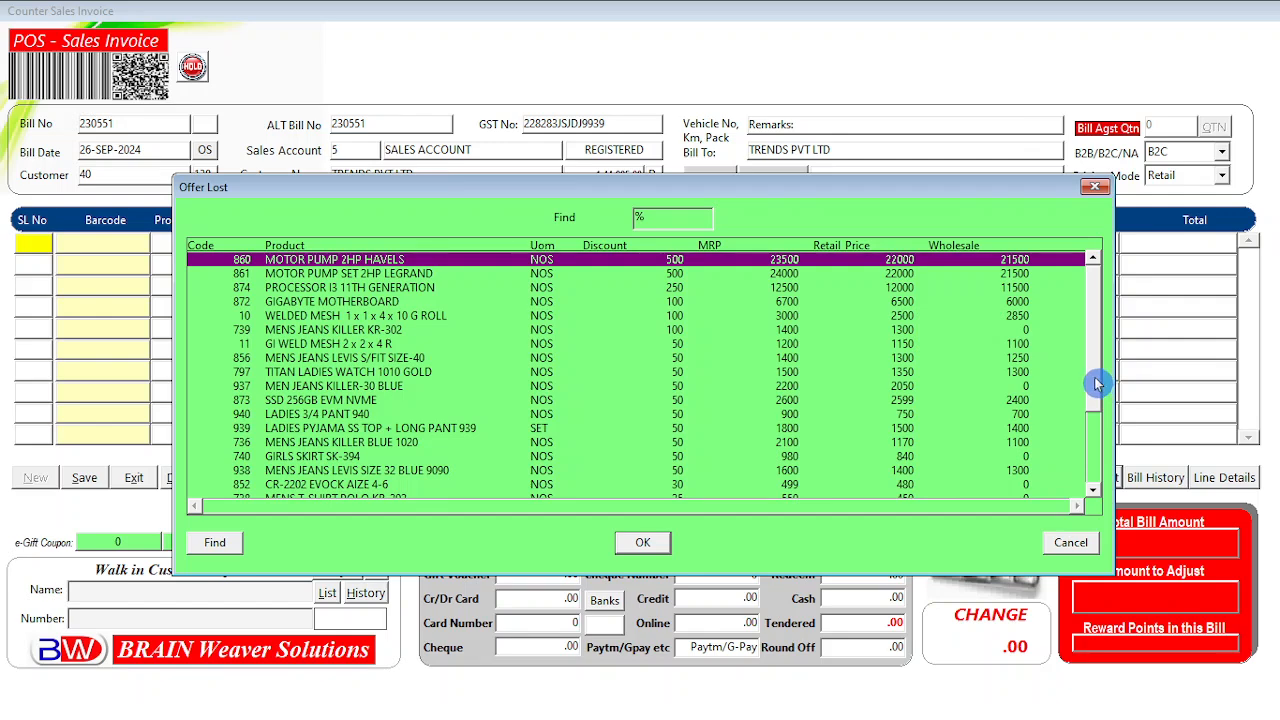
left_click(1070, 543)
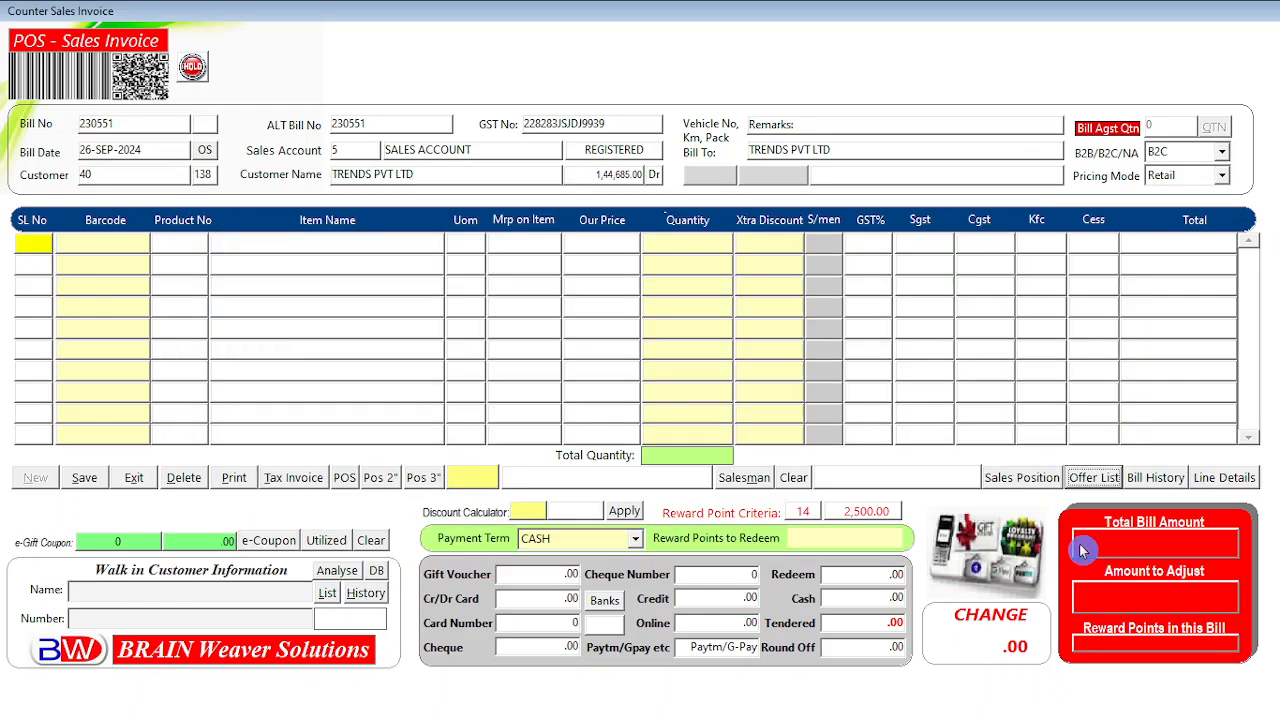
left_click(1095, 478)
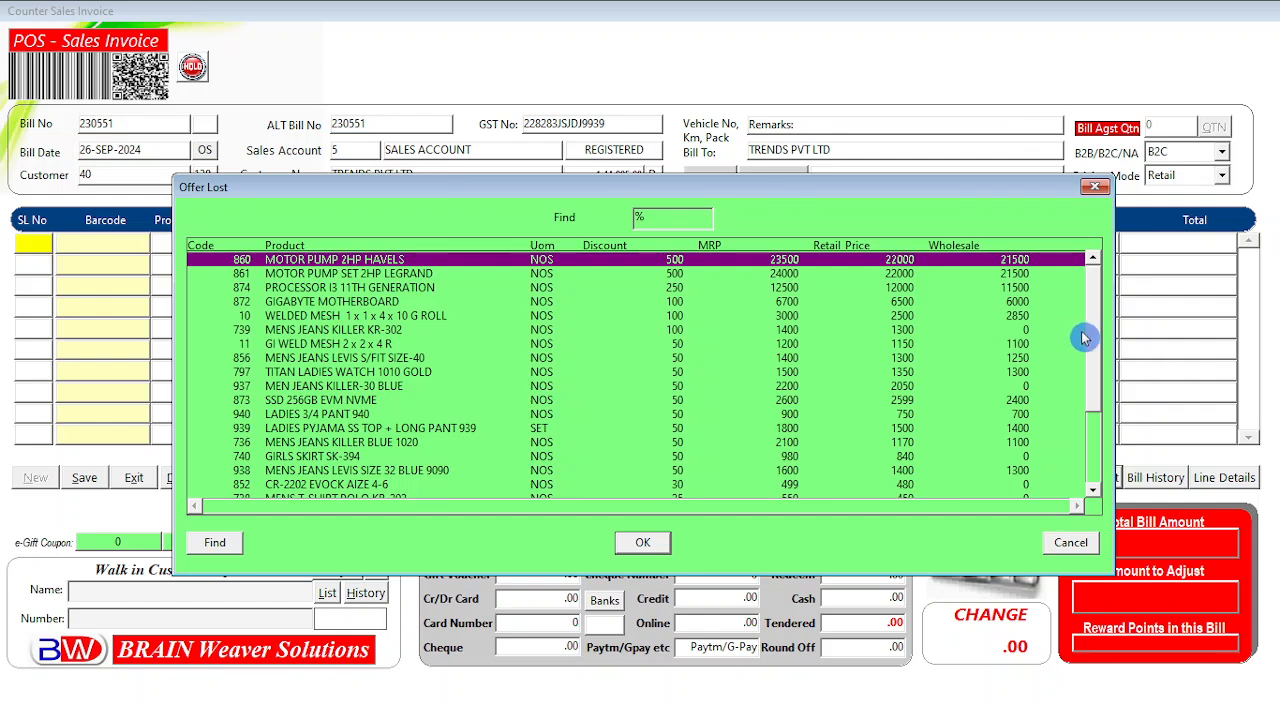
left_click_drag(1095, 330, 1093, 412)
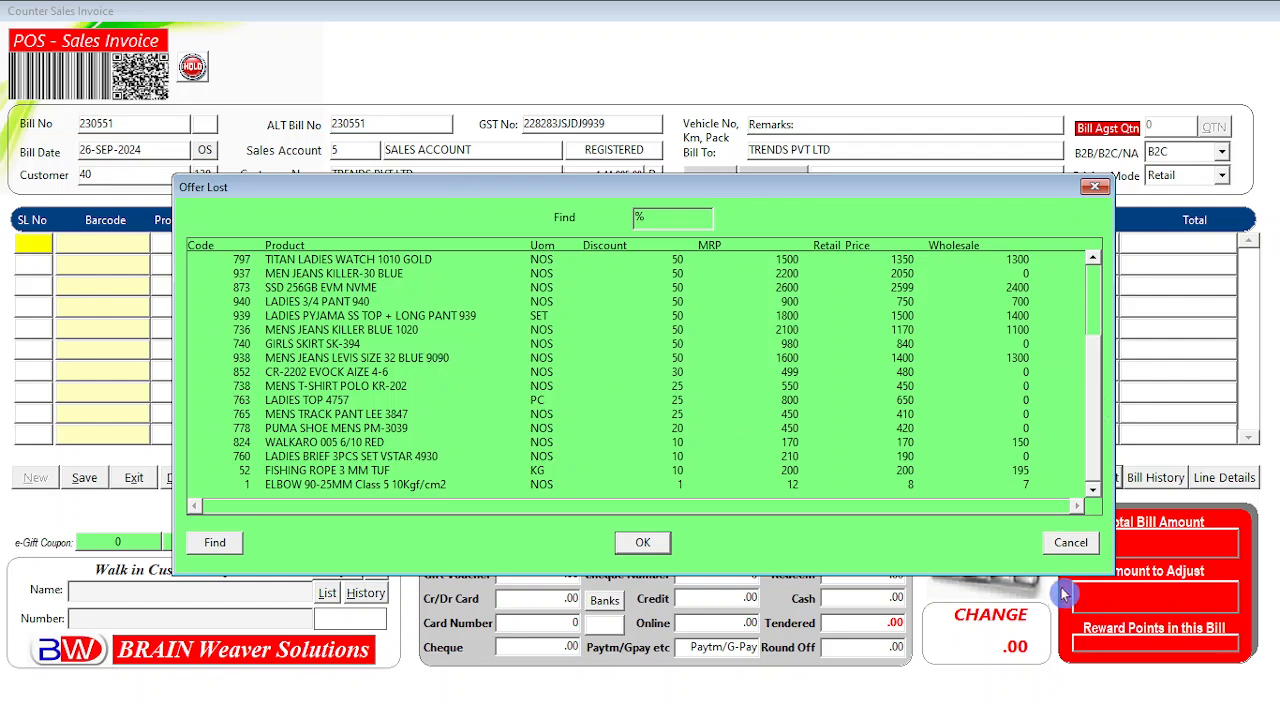
left_click(1070, 545)
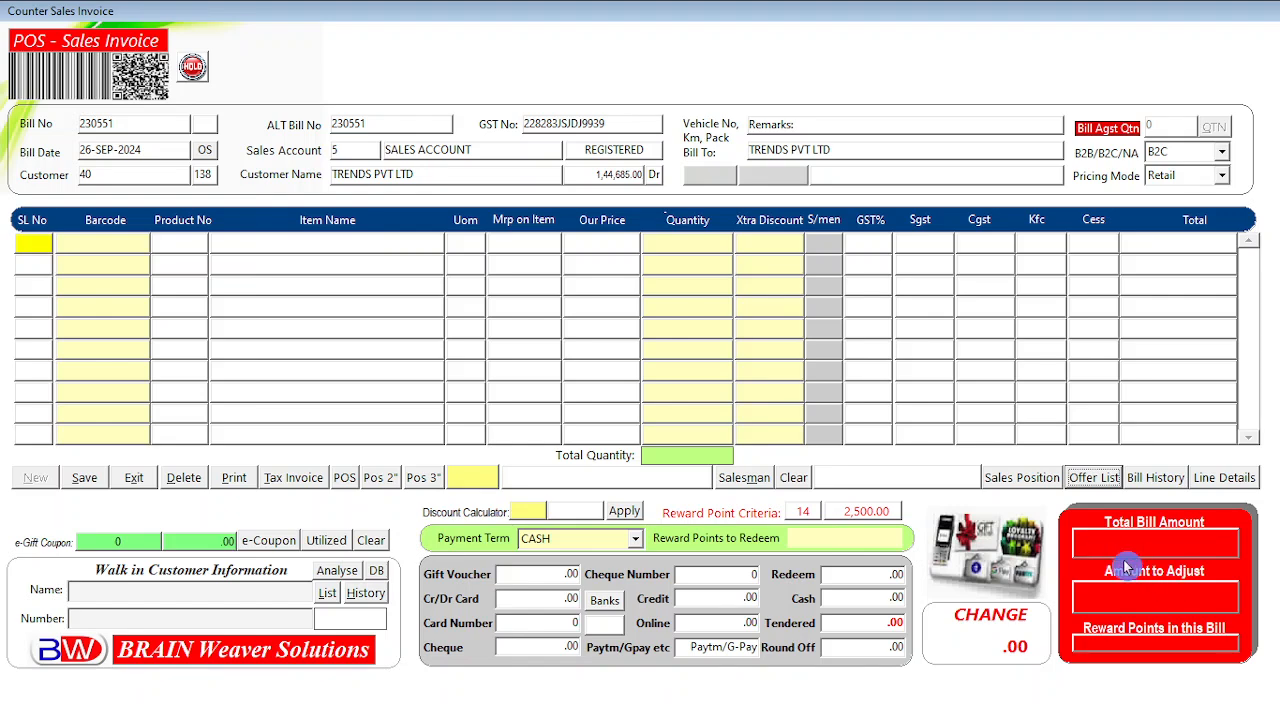
left_click(1095, 478)
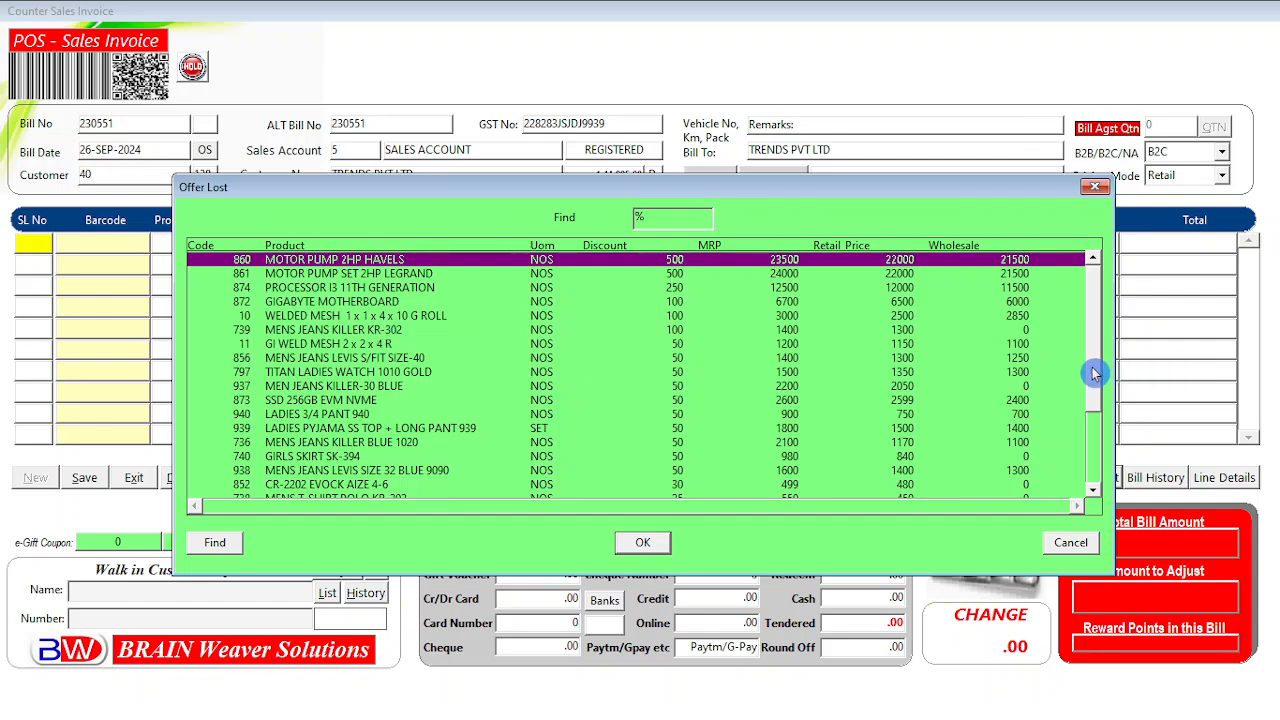
left_click_drag(1093, 366, 1101, 318)
left_click(333, 316)
left_click(332, 289)
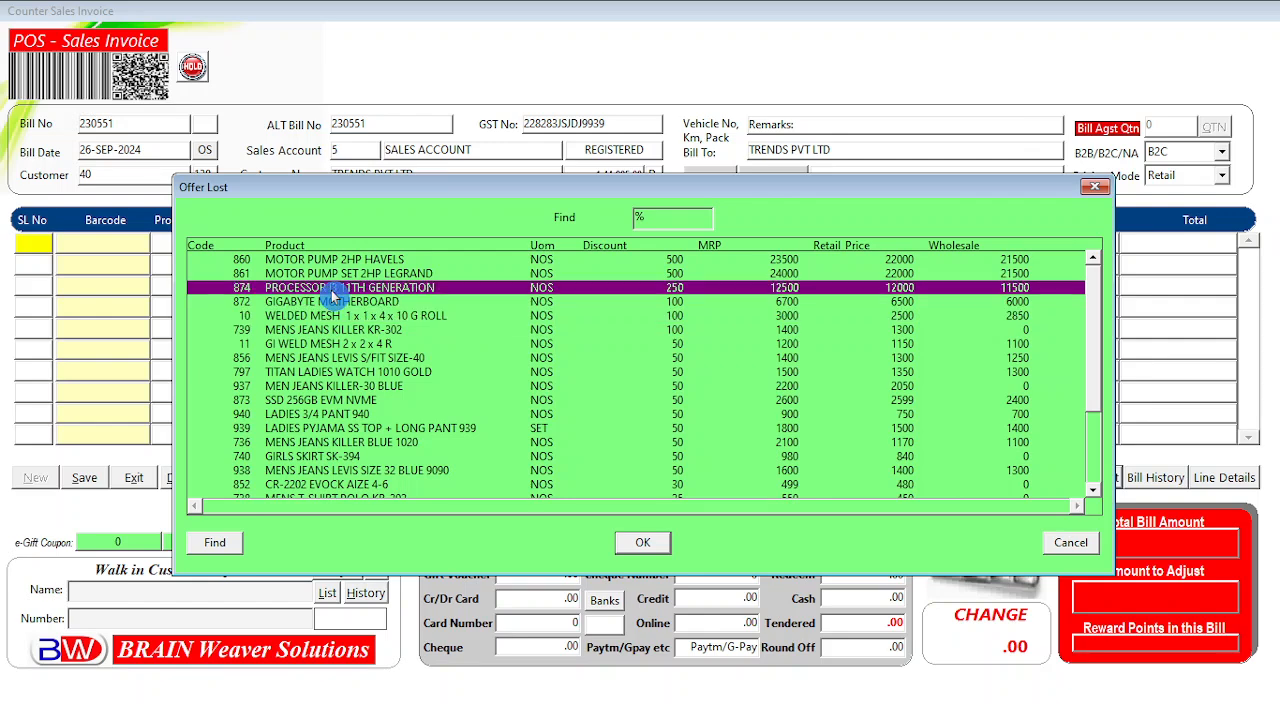
left_click(345, 273)
left_click(352, 345)
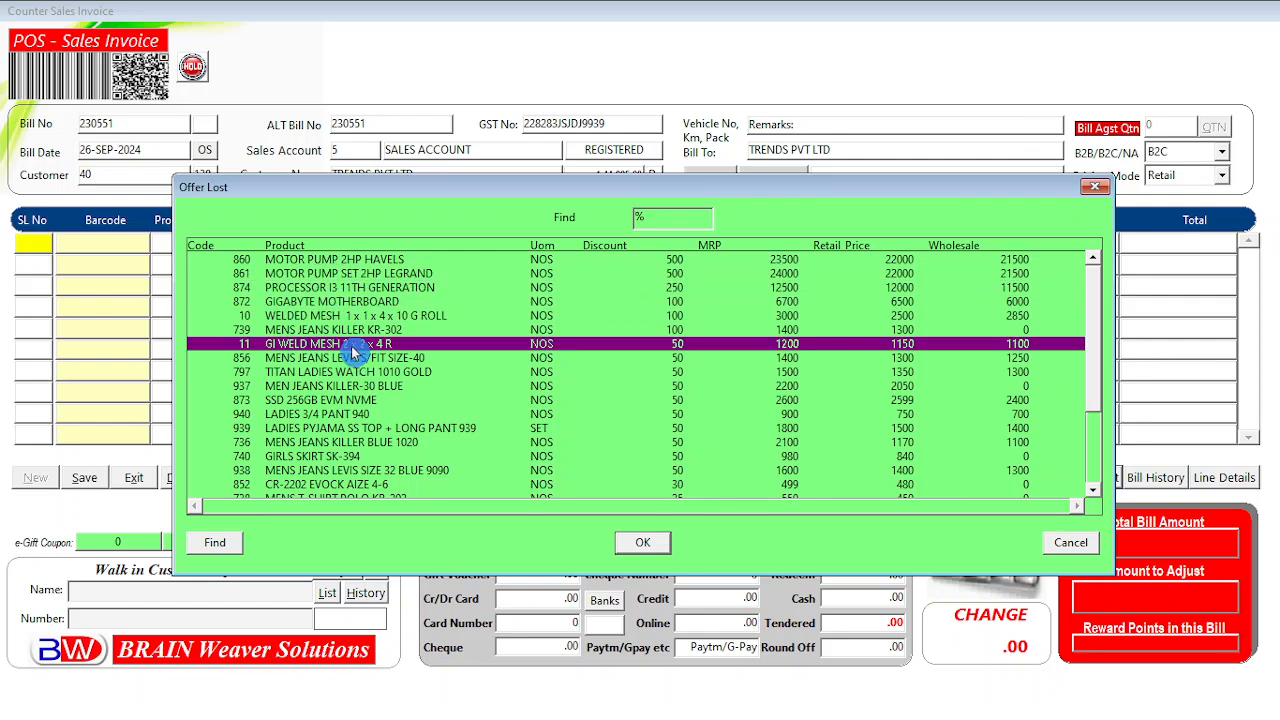
left_click(352, 303)
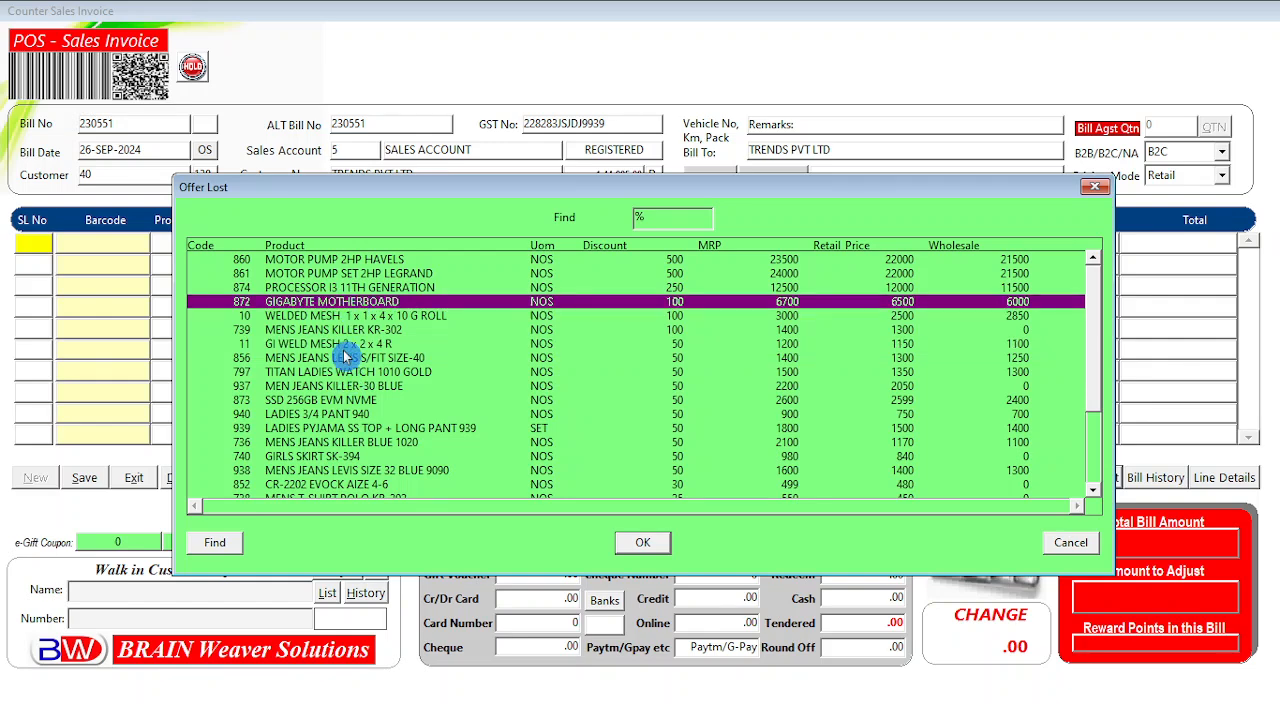
left_click(346, 346)
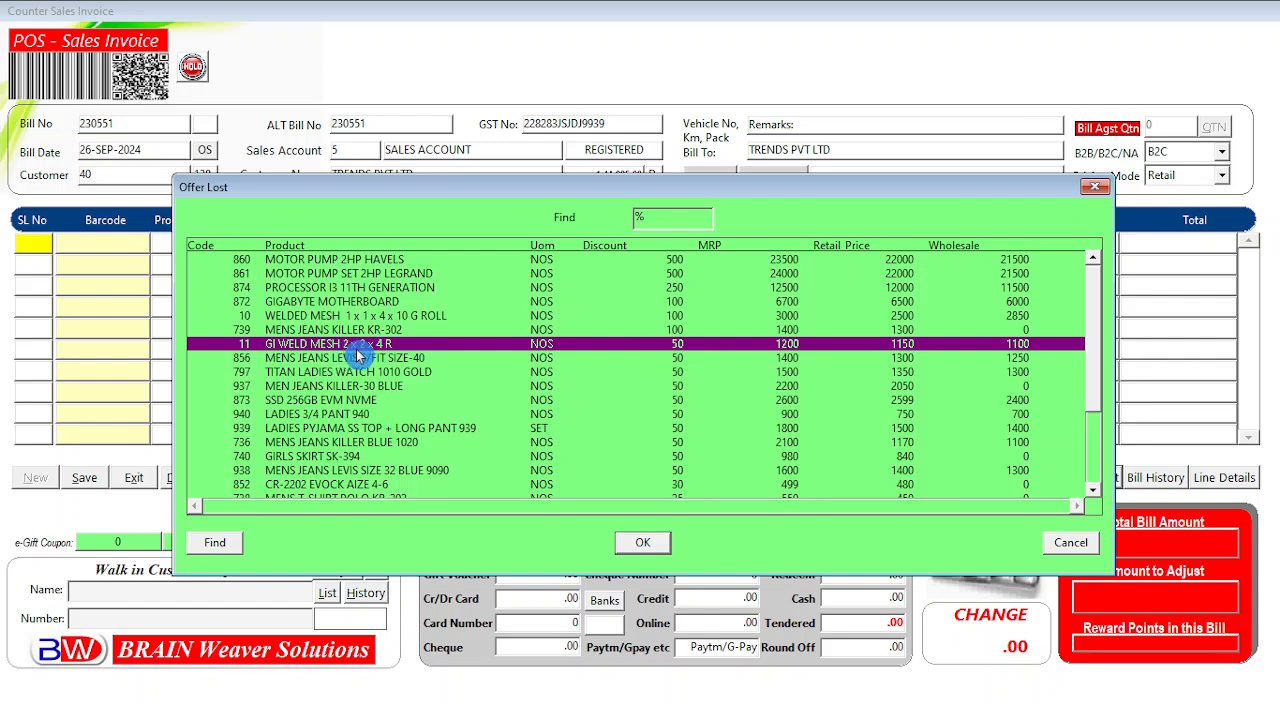
left_click(355, 289)
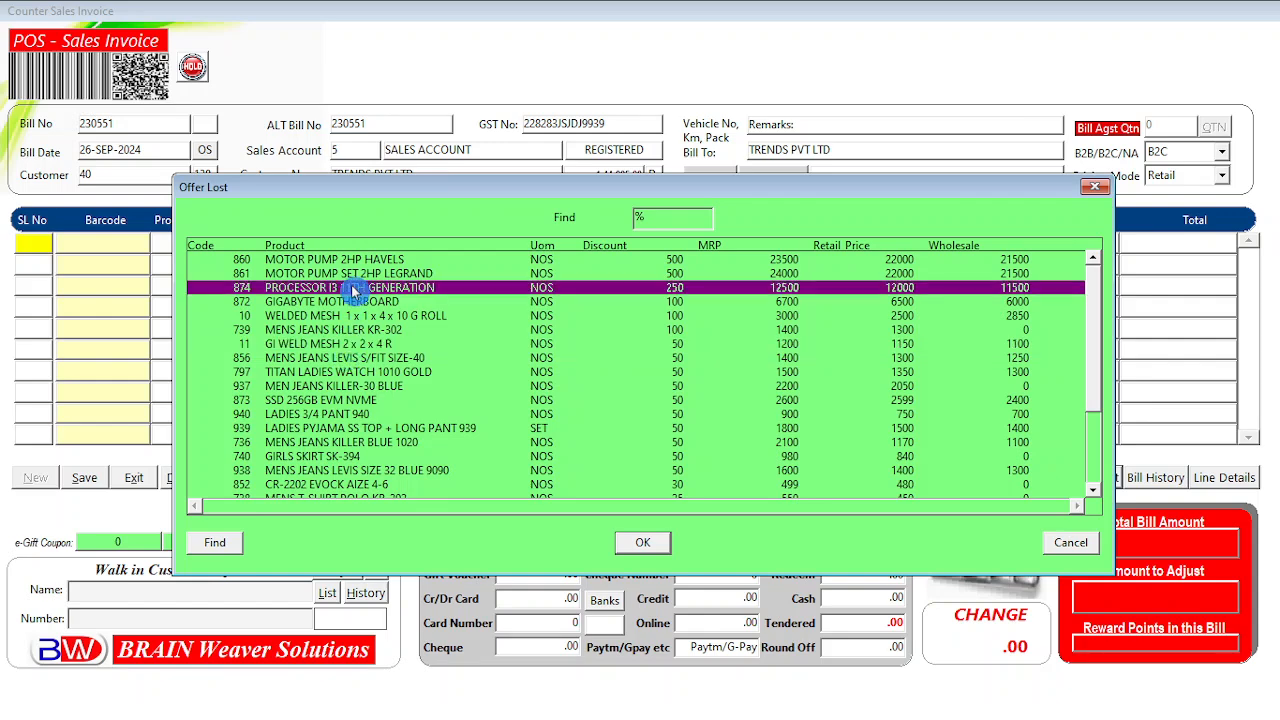
left_click(1070, 542)
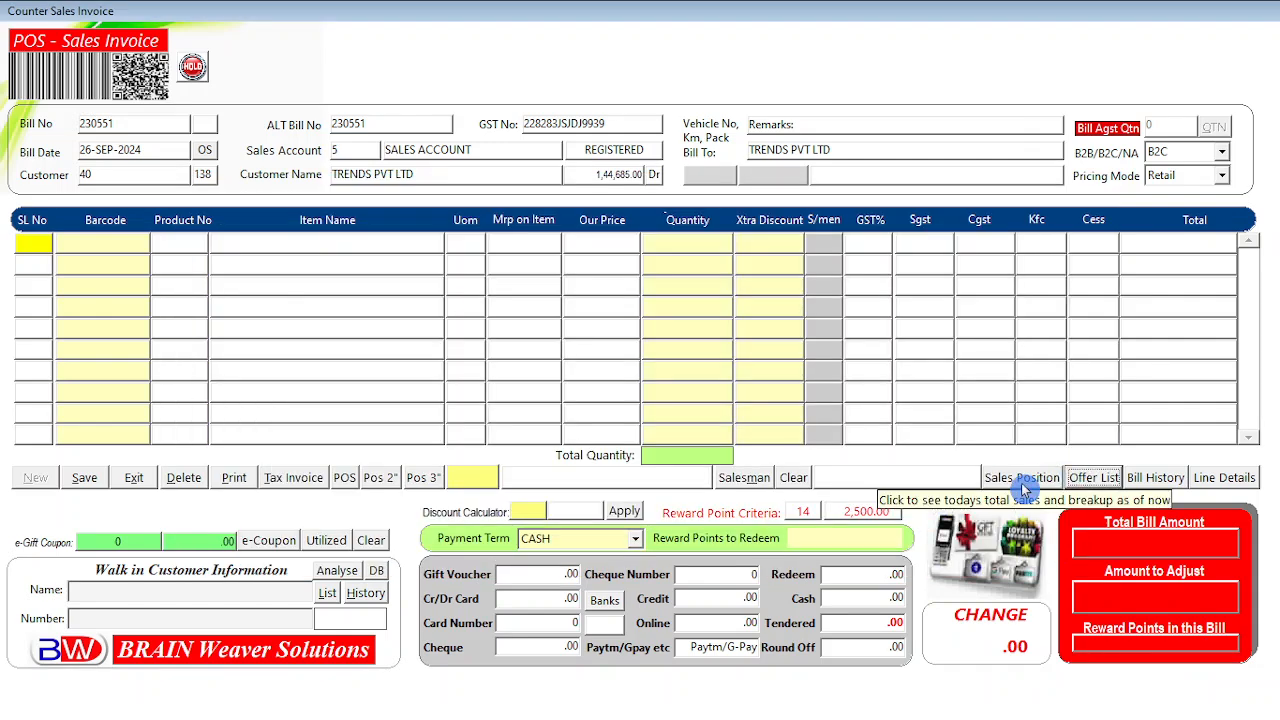
left_click(1023, 484)
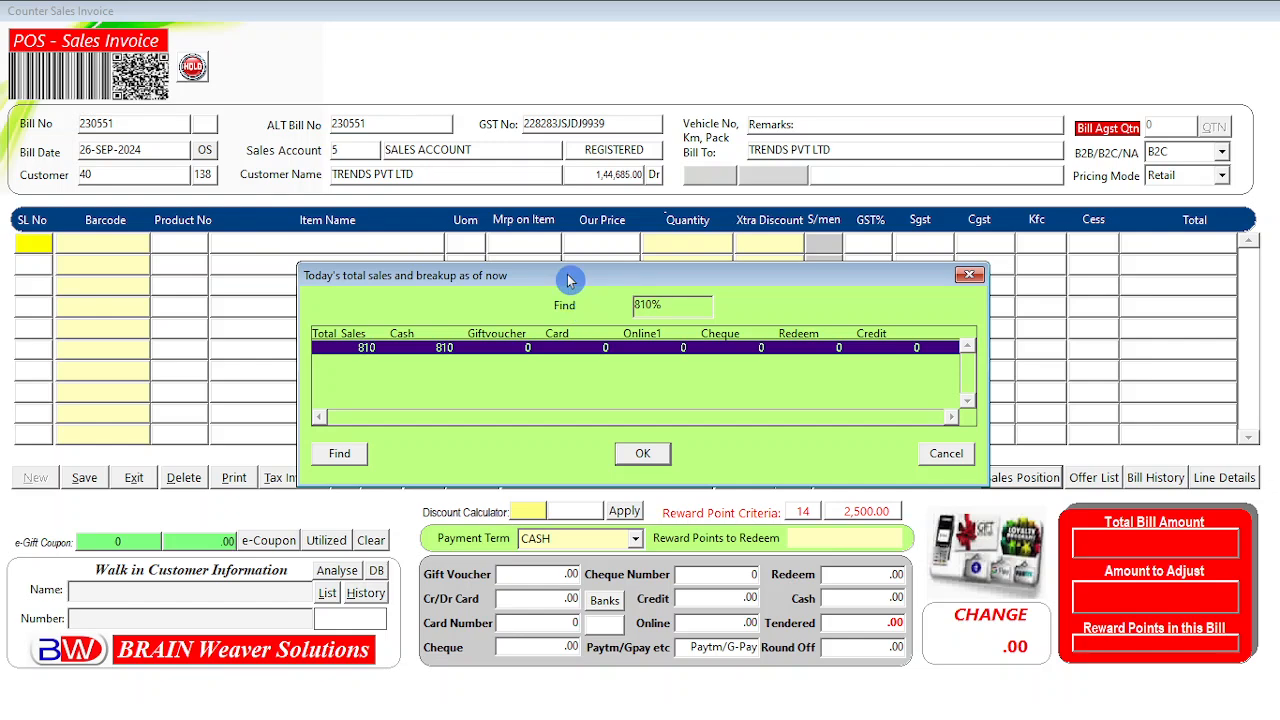
left_click_drag(568, 280, 538, 268)
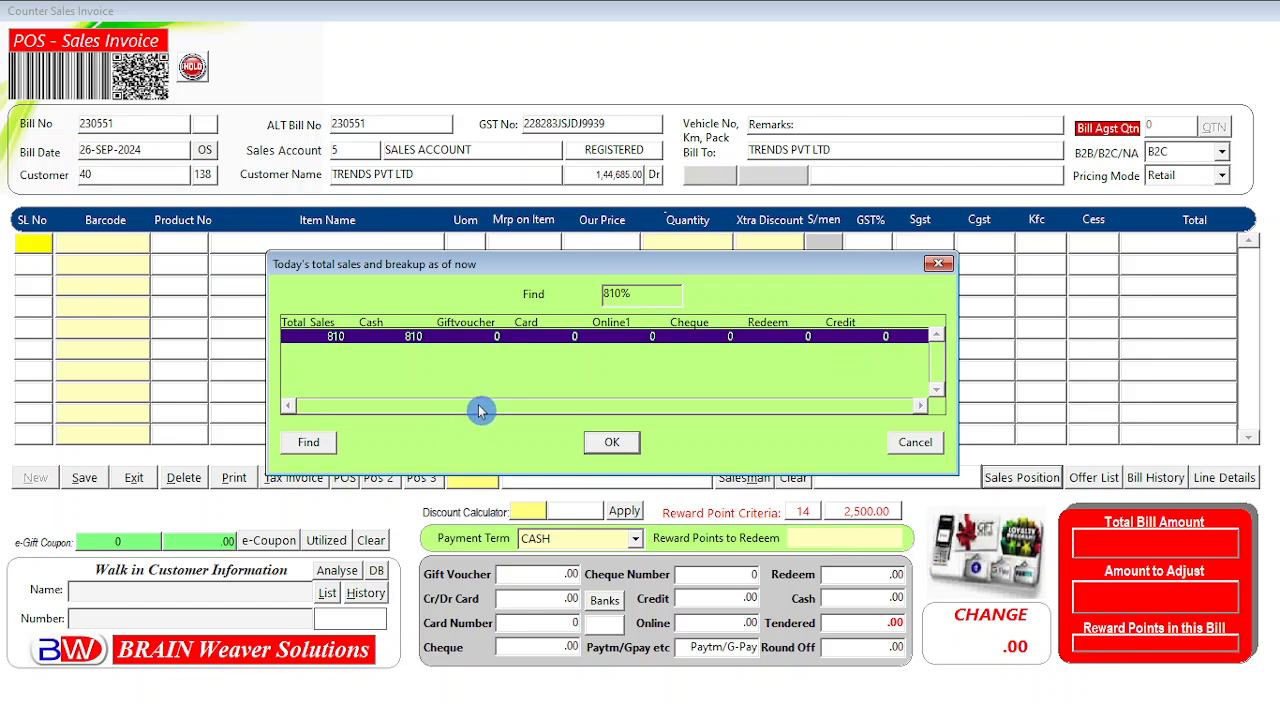
left_click(915, 442)
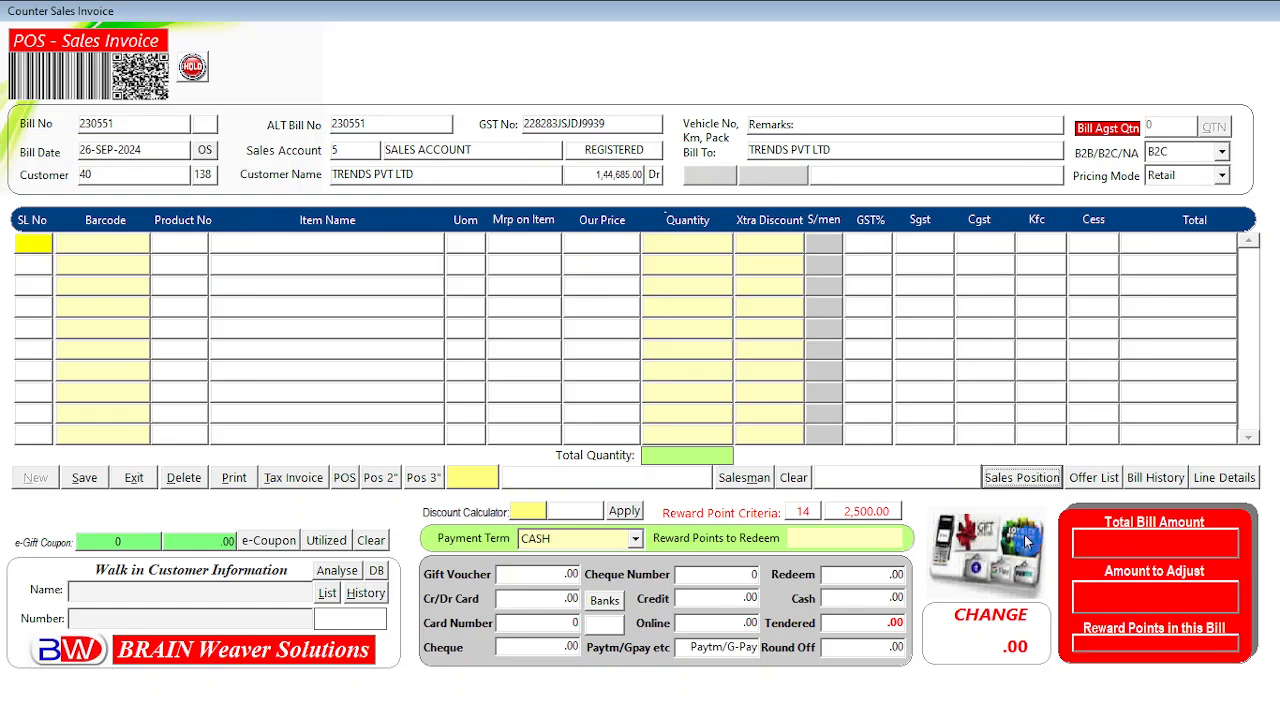
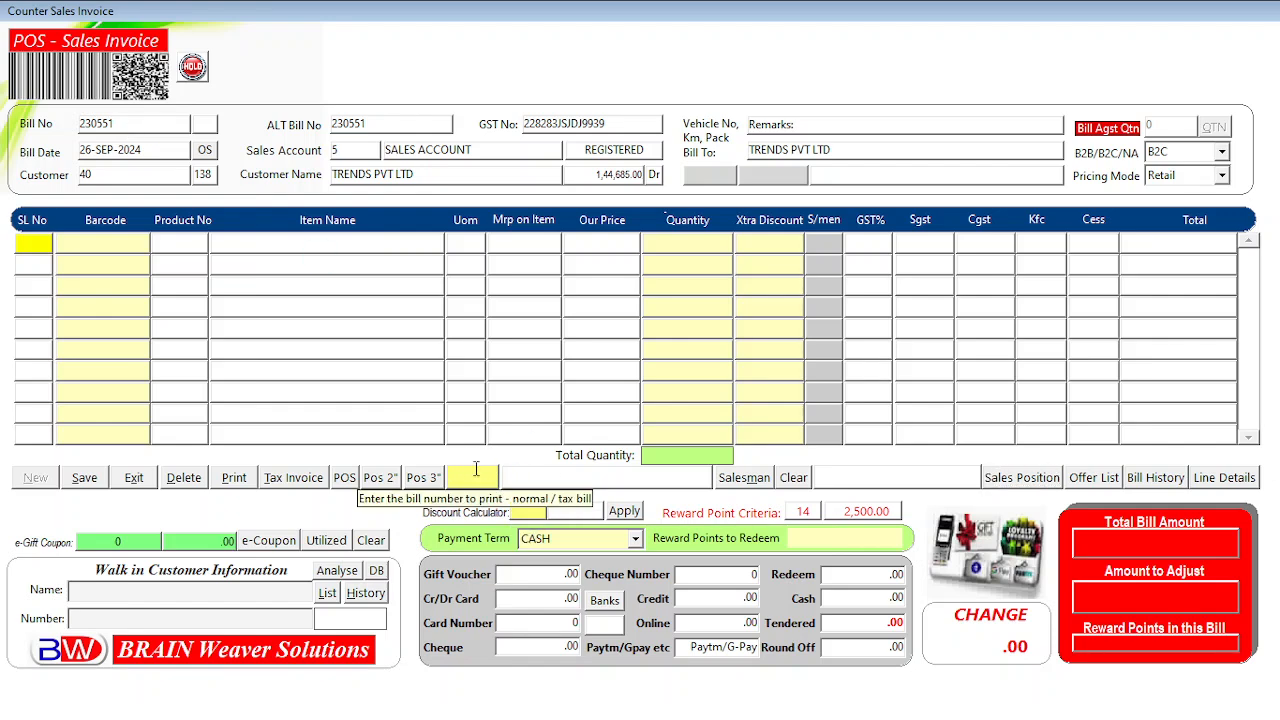
Preview earlier bill 230550 (total 810.00) as a 3-inch POS receipt, then close it.
type("2")
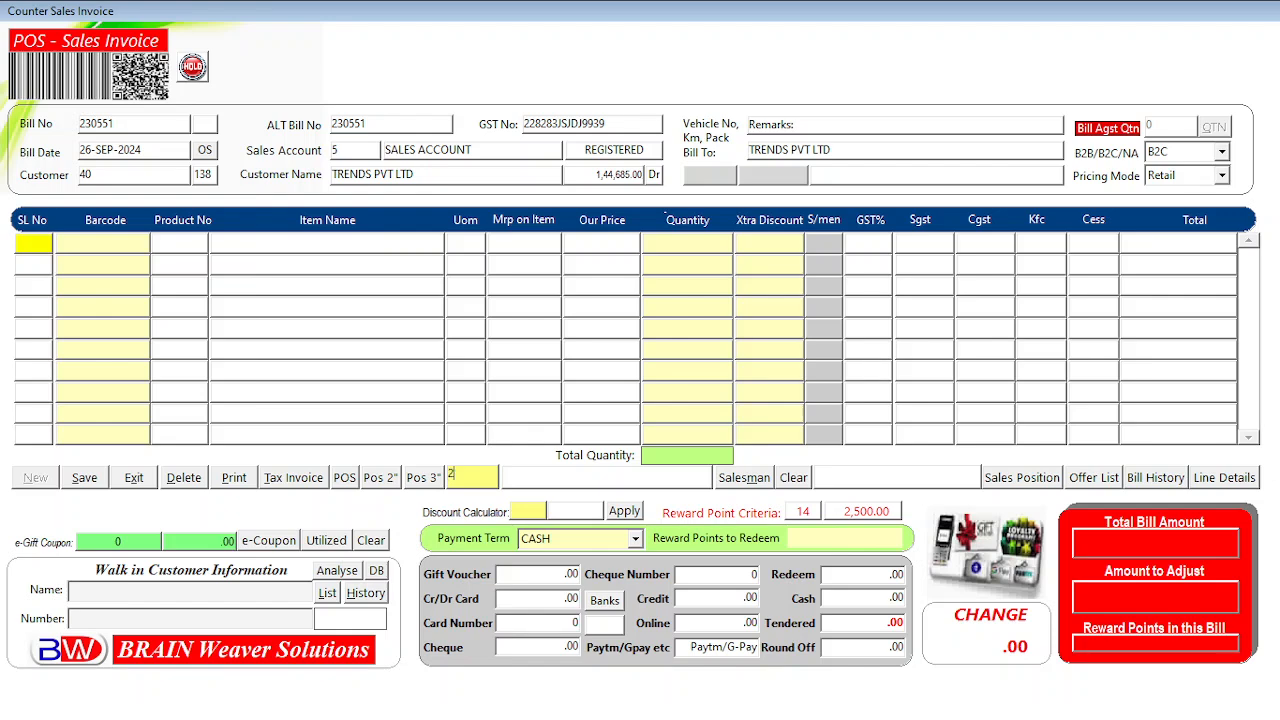
type("30550")
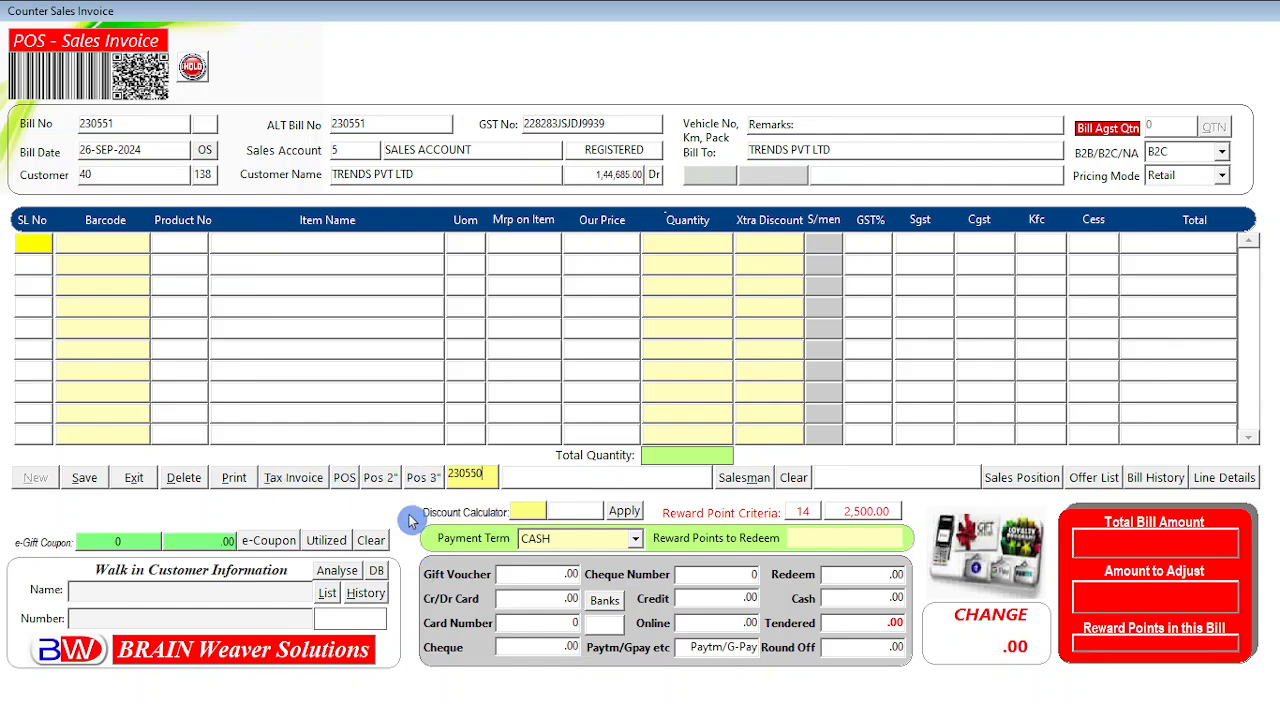
left_click(423, 479)
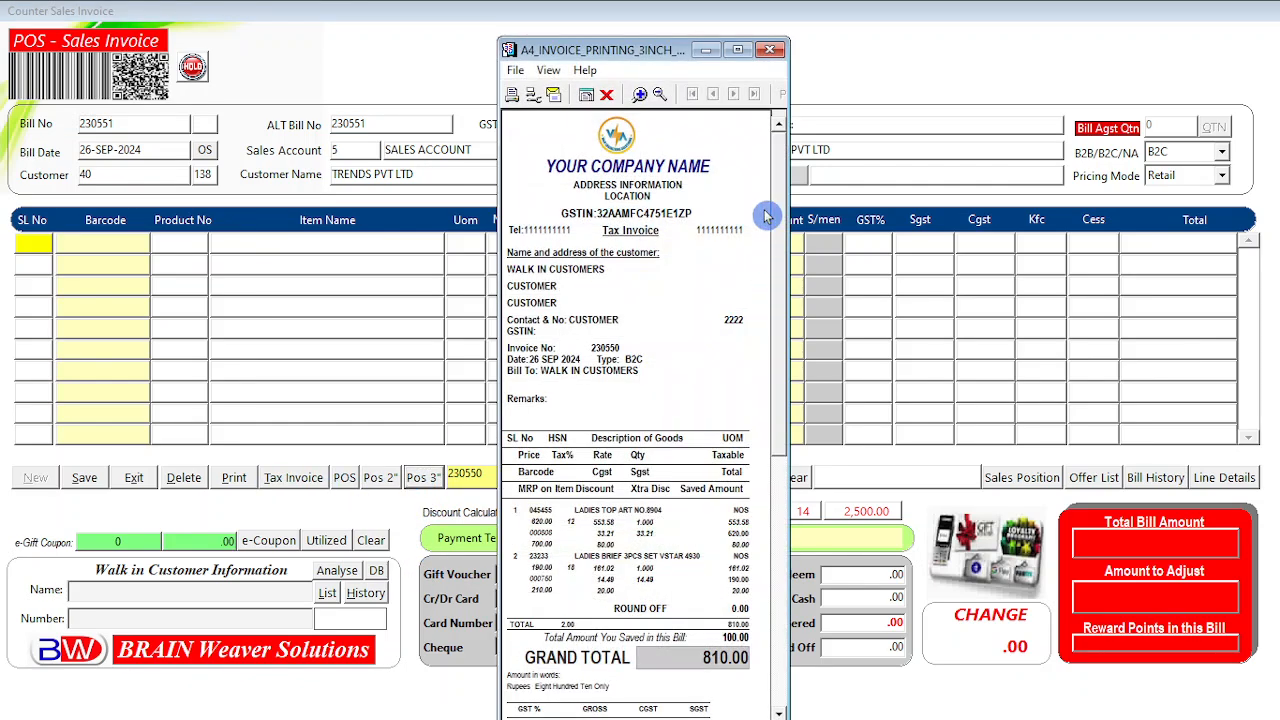
mouse_move(779, 220)
left_mouse_down()
mouse_move(781, 447)
mouse_move(780, 216)
left_mouse_up()
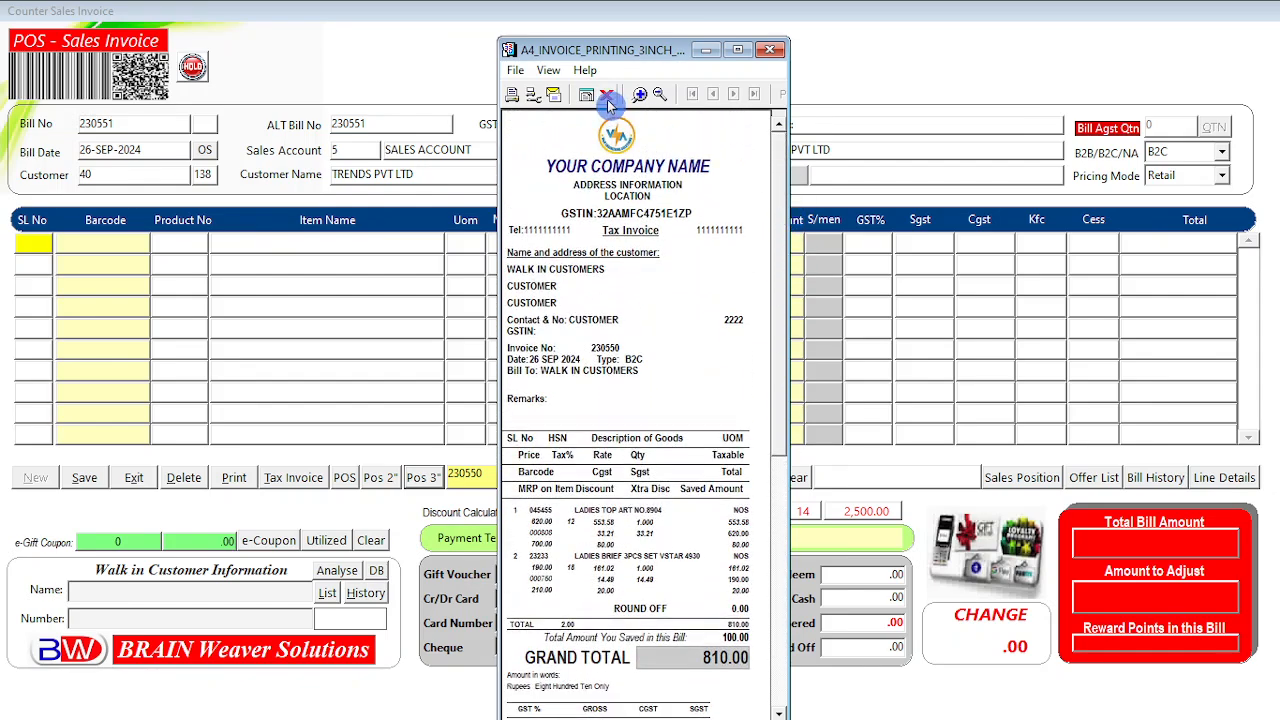
left_click(606, 94)
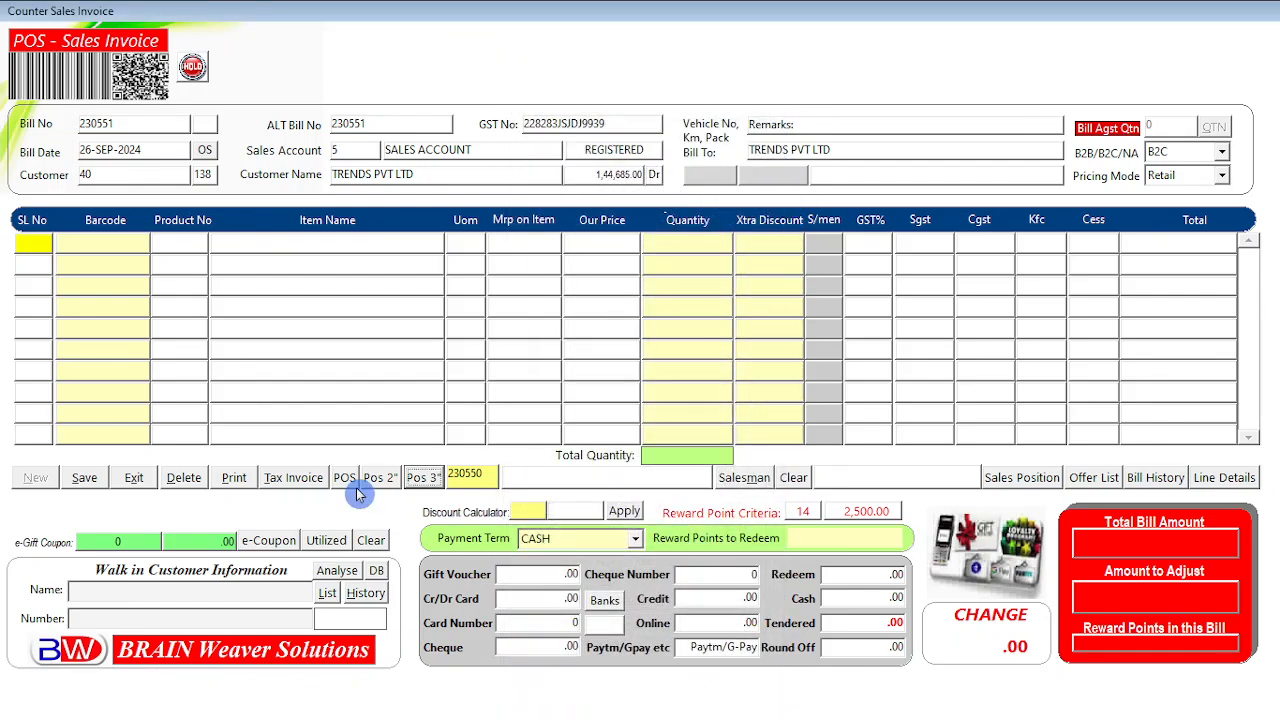
left_click(278, 490)
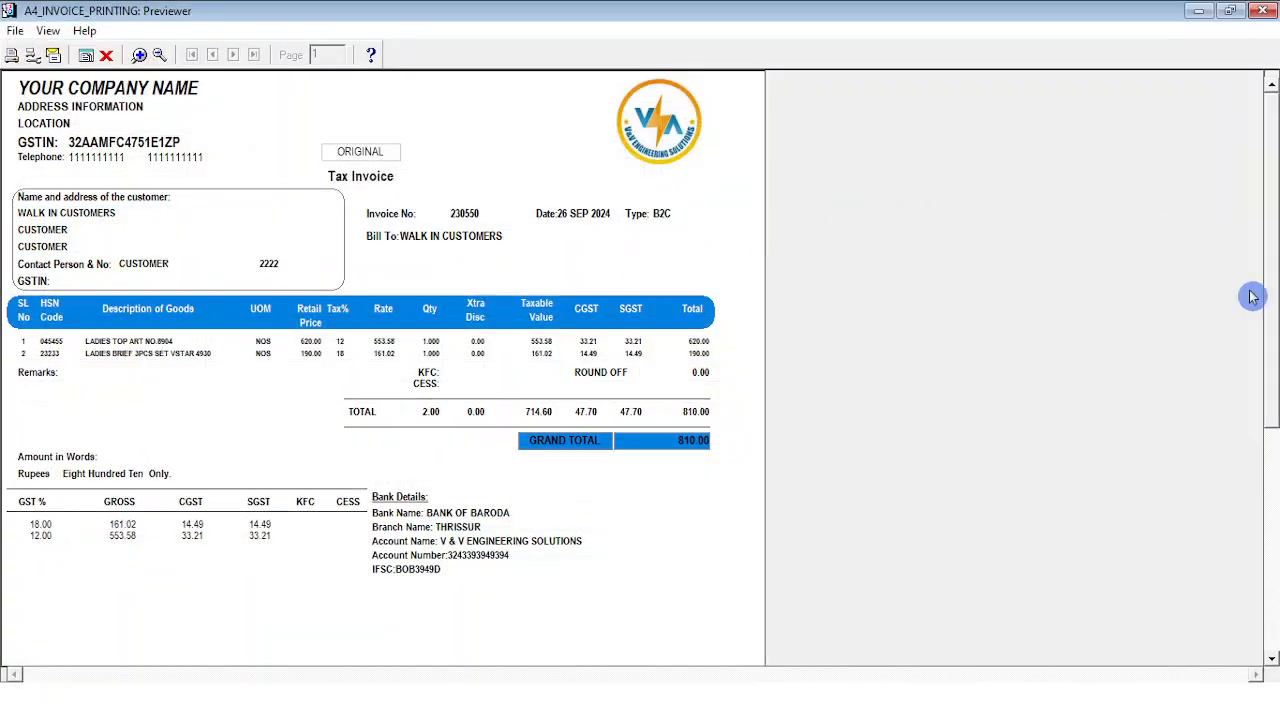
mouse_move(1268, 200)
left_mouse_down()
mouse_move(1268, 566)
mouse_move(1273, 193)
left_mouse_up()
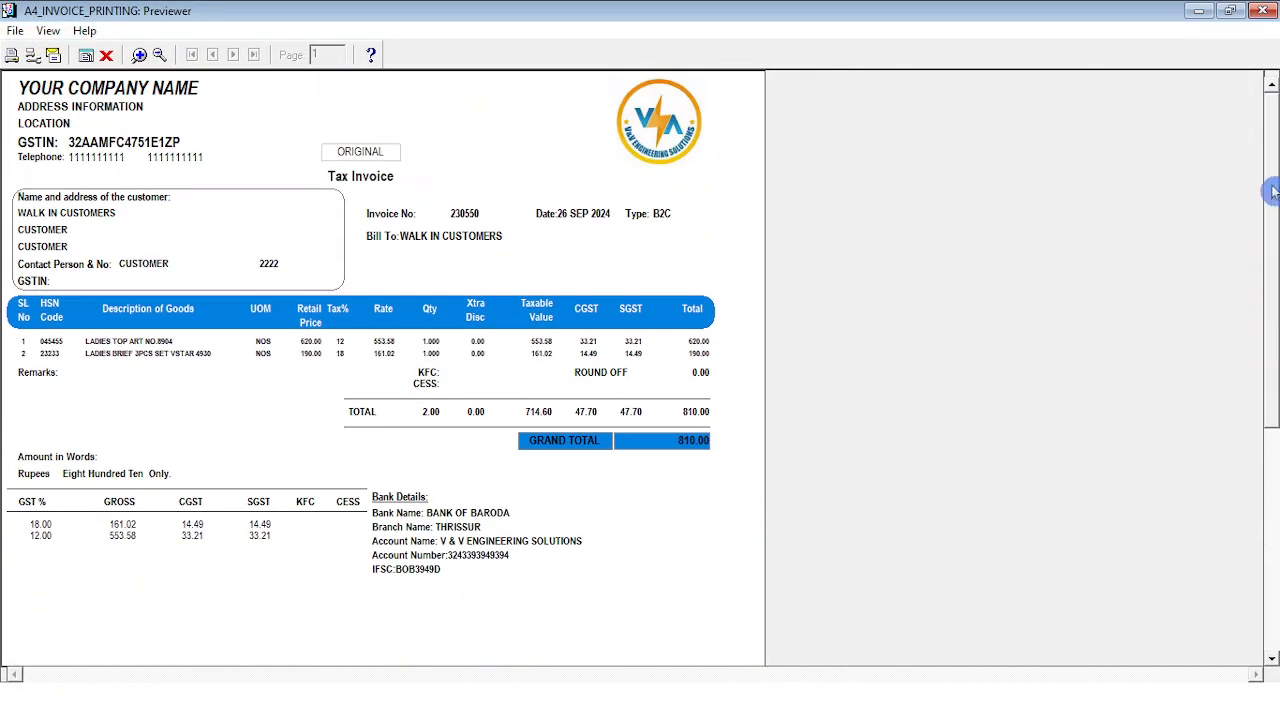
left_click(104, 64)
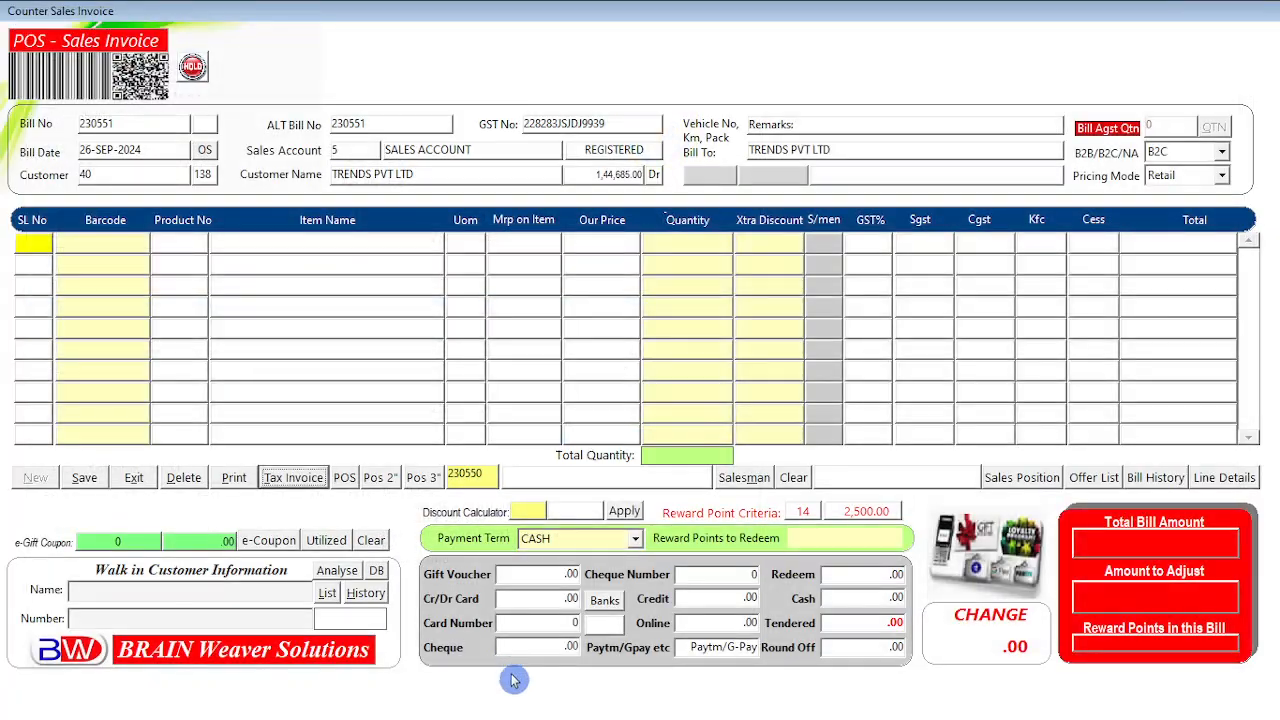
left_click(234, 482)
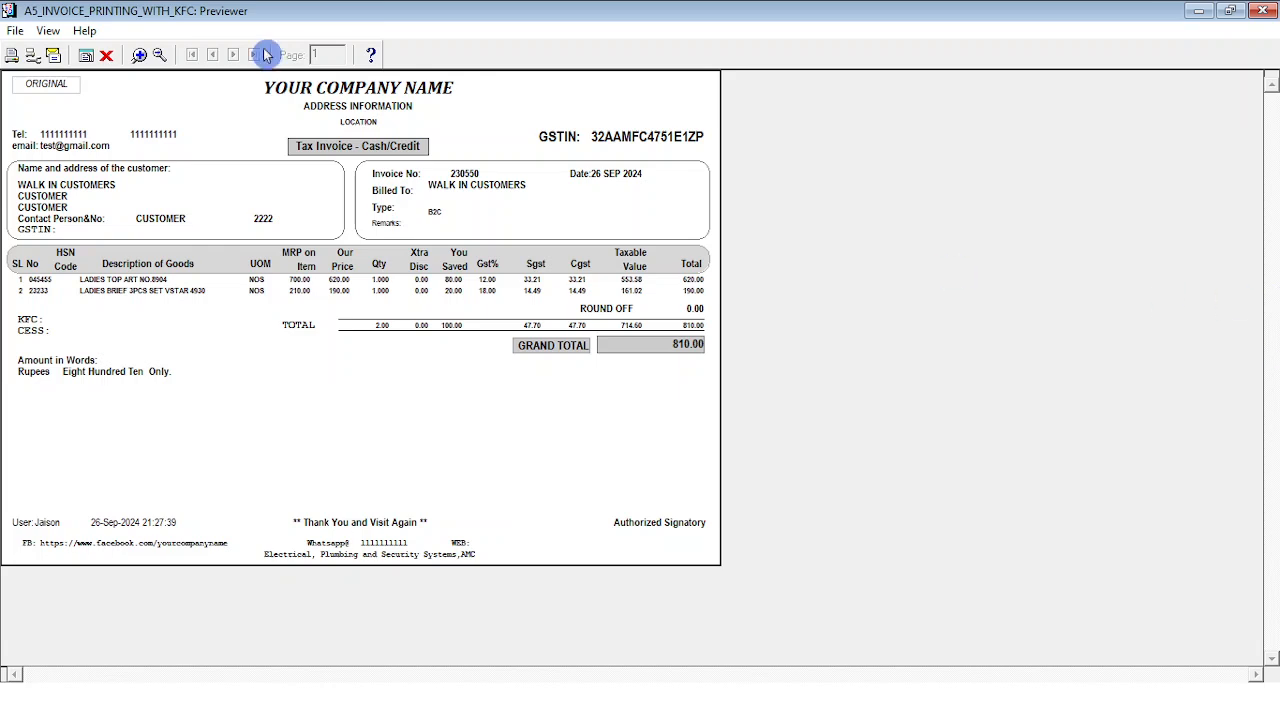
left_click(106, 56)
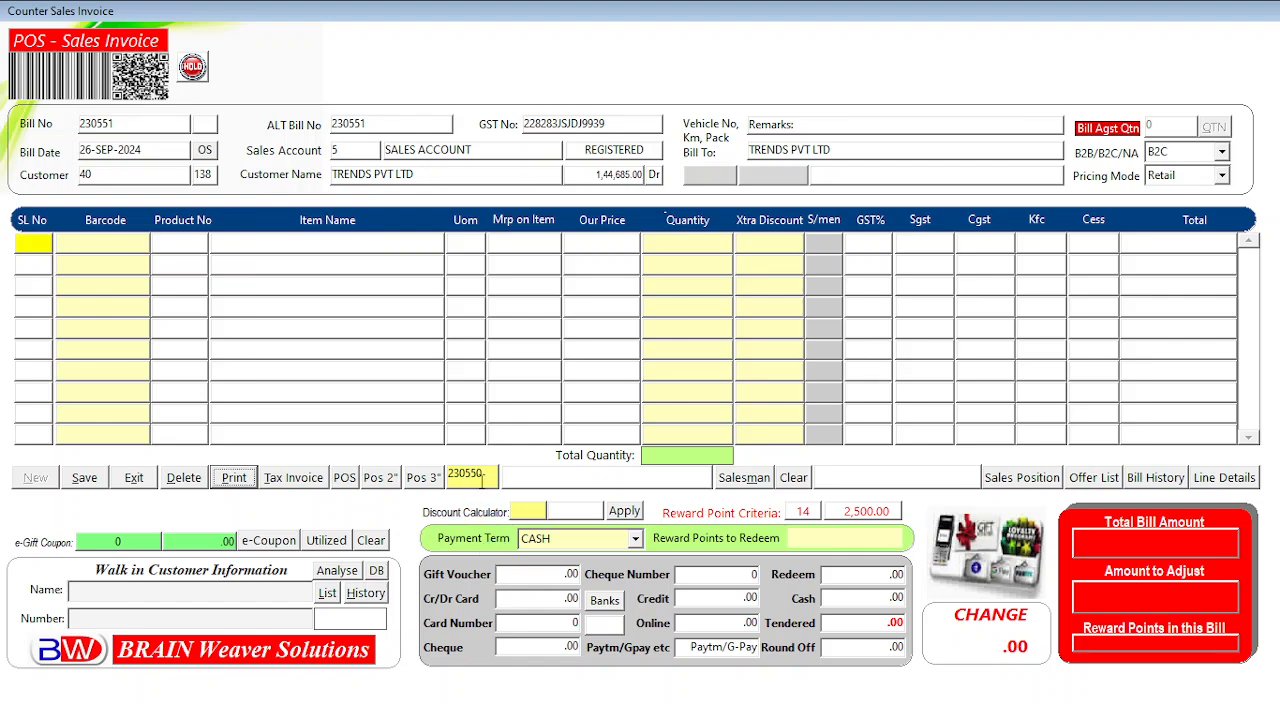
left_click(484, 474)
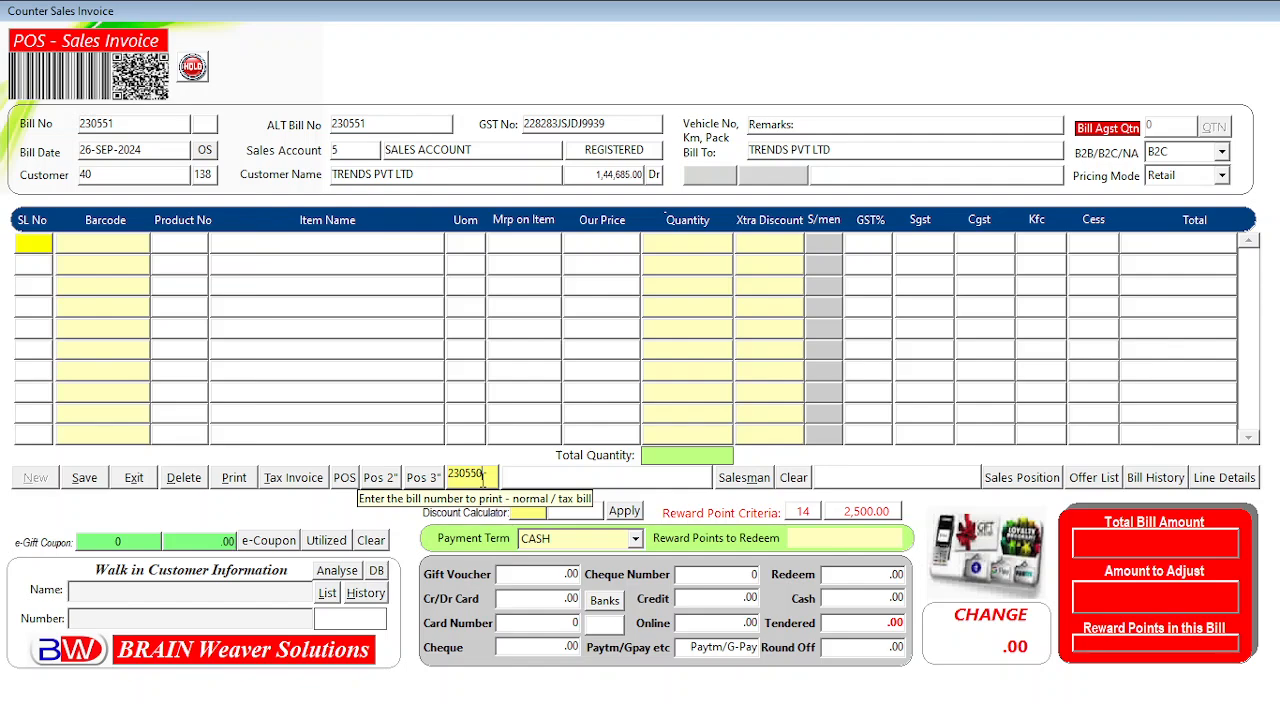
left_click_drag(484, 477, 438, 478)
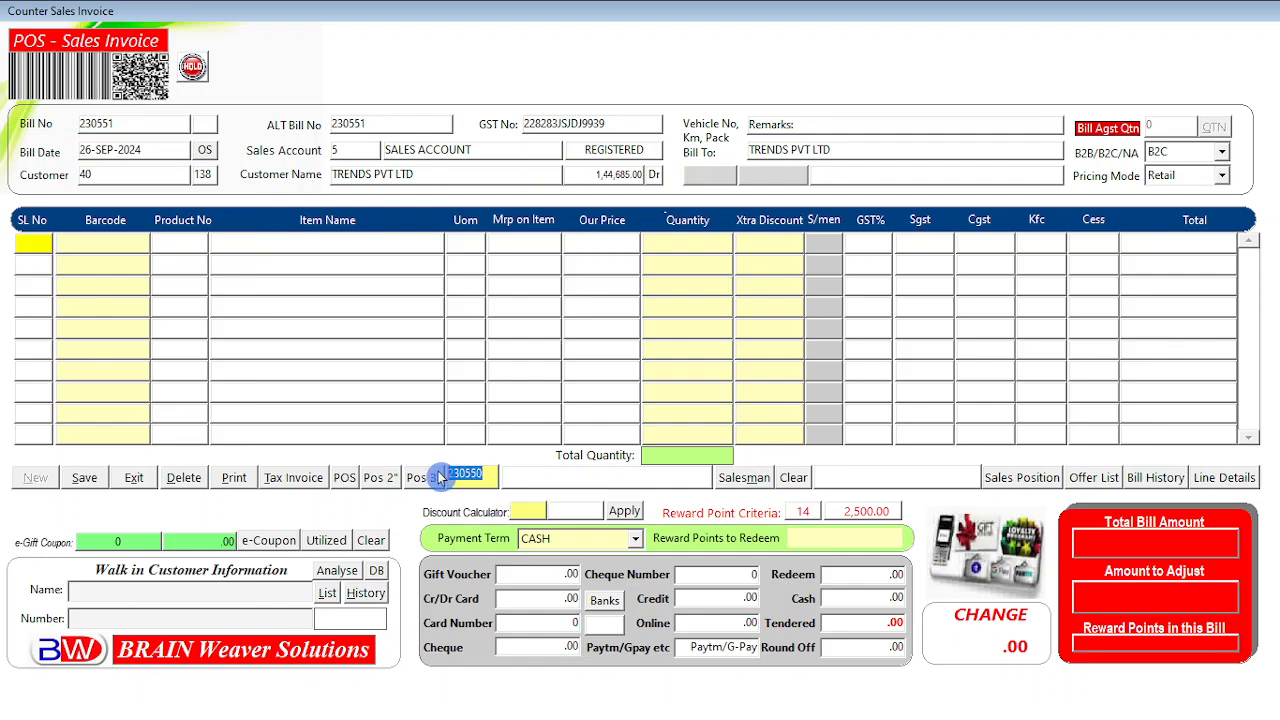
left_click(293, 479)
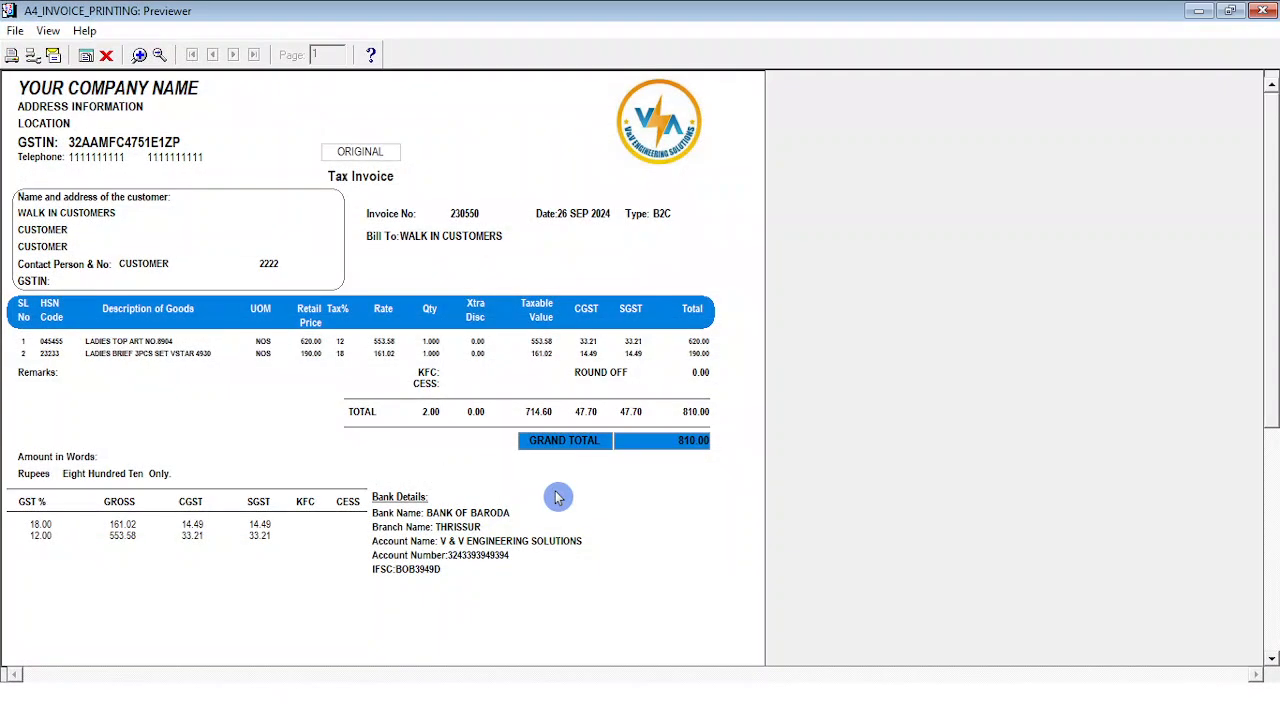
mouse_move(1270, 215)
left_mouse_down()
mouse_move(1267, 466)
mouse_move(1270, 215)
left_mouse_up()
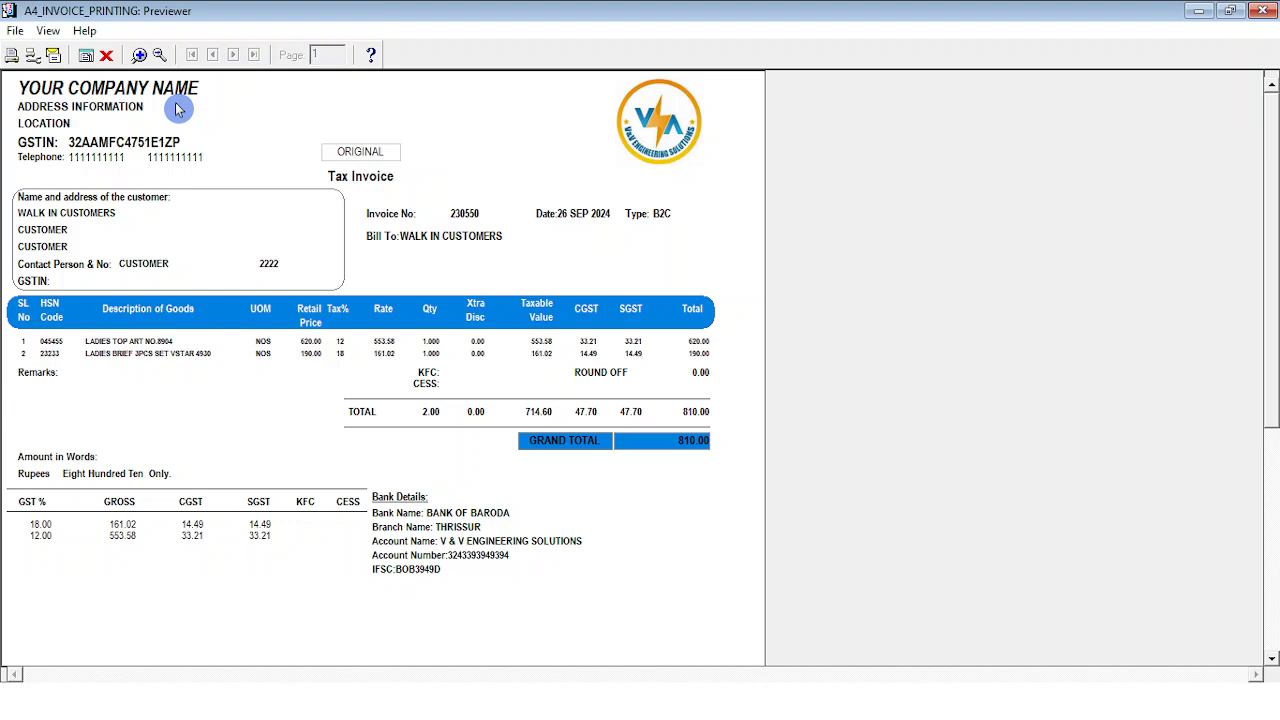
left_click(14, 34)
mouse_move(125, 146)
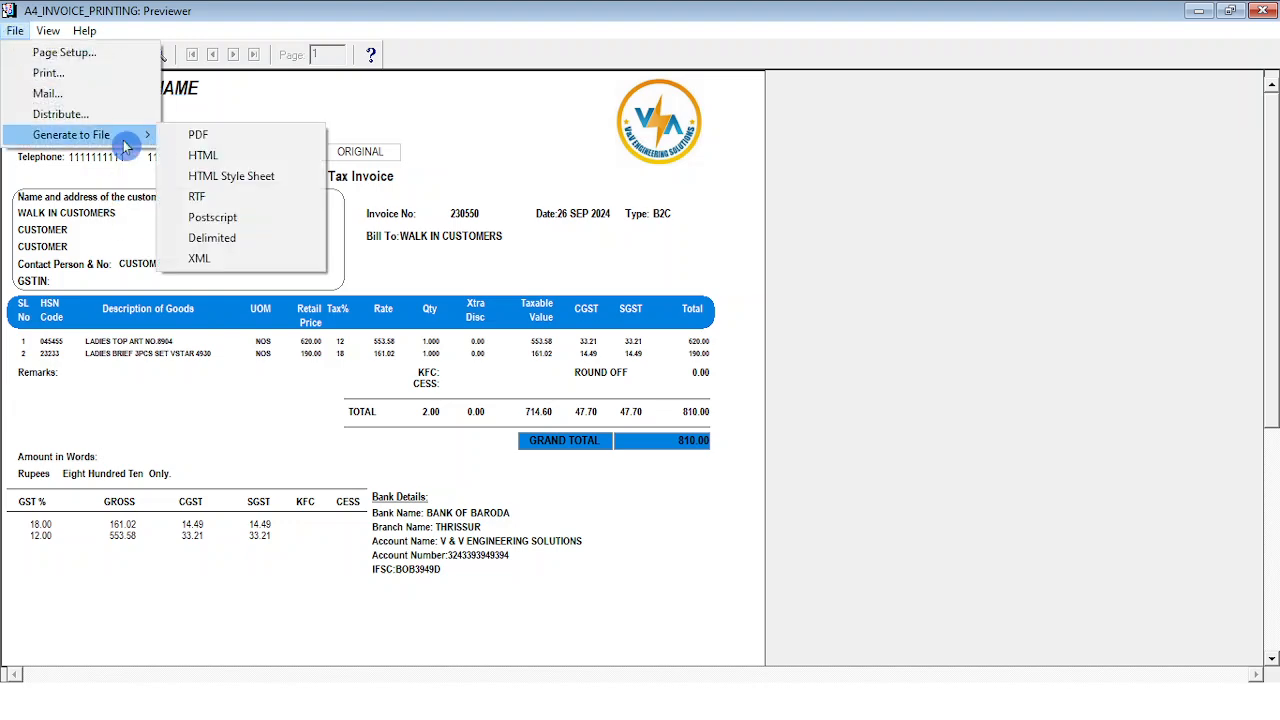
left_click(540, 176)
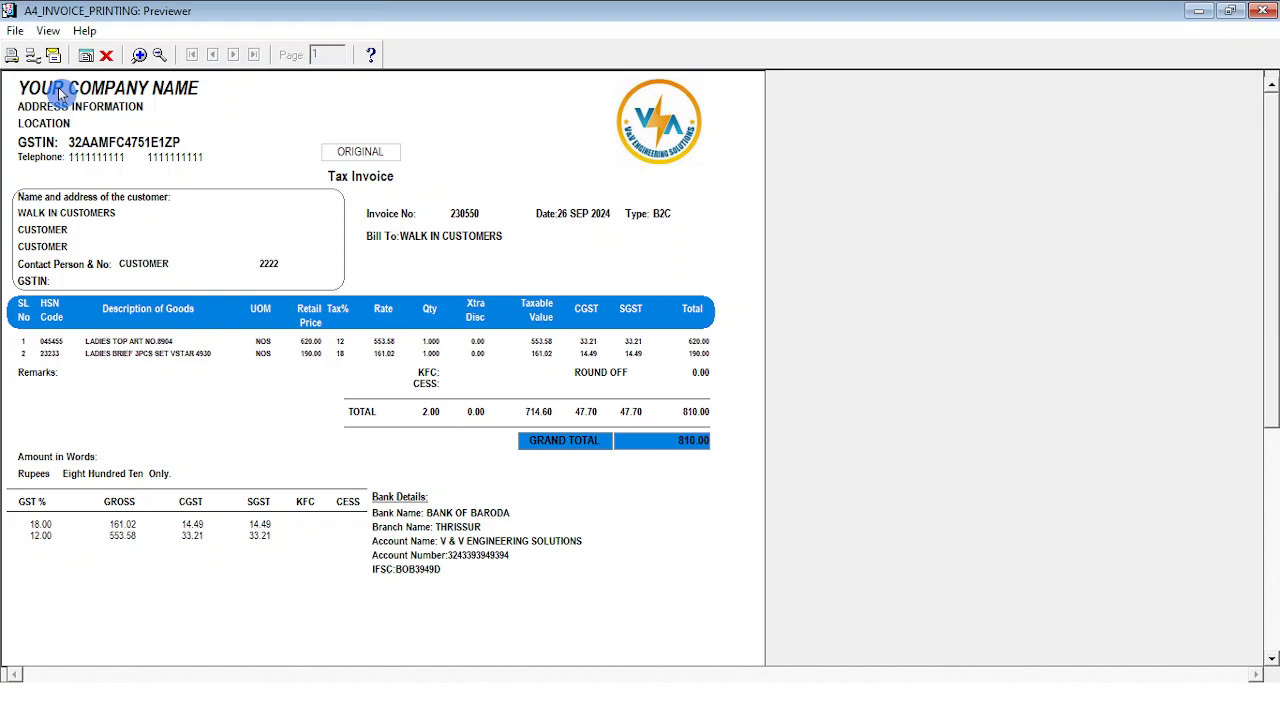
left_click(106, 53)
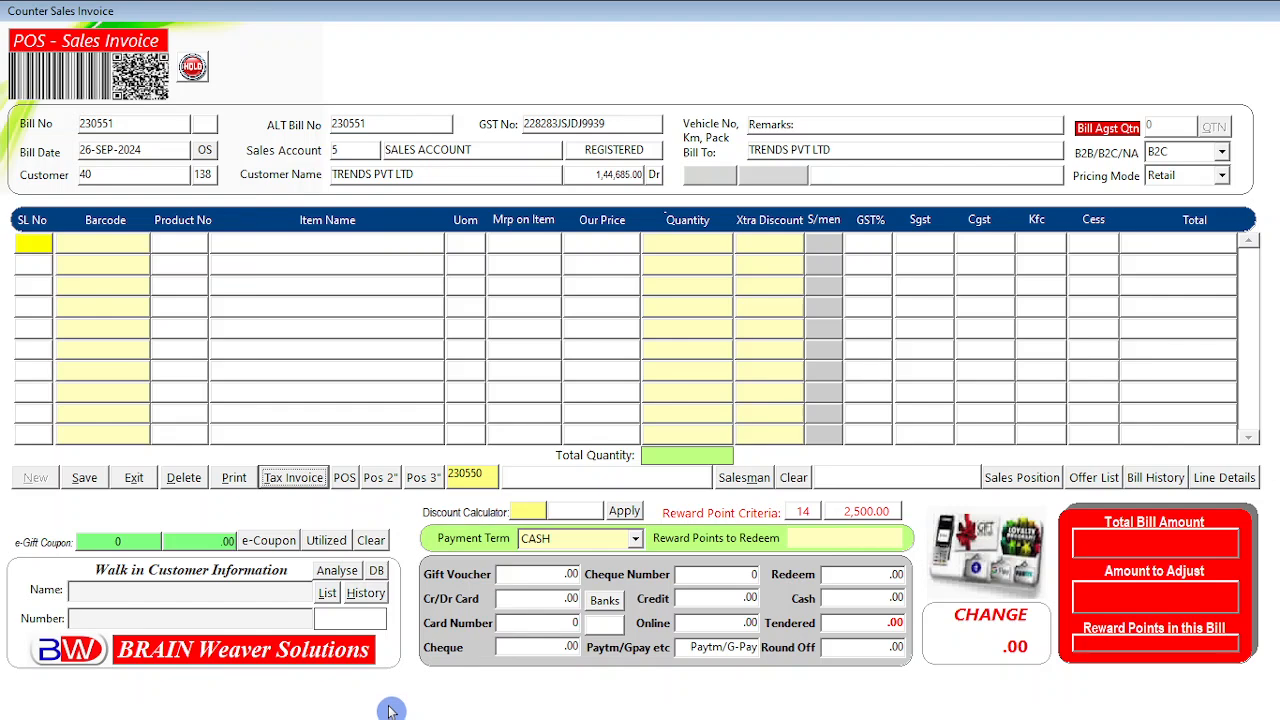
Set WALK IN CUSTOMERS as the bill's customer.
double_click(145, 174)
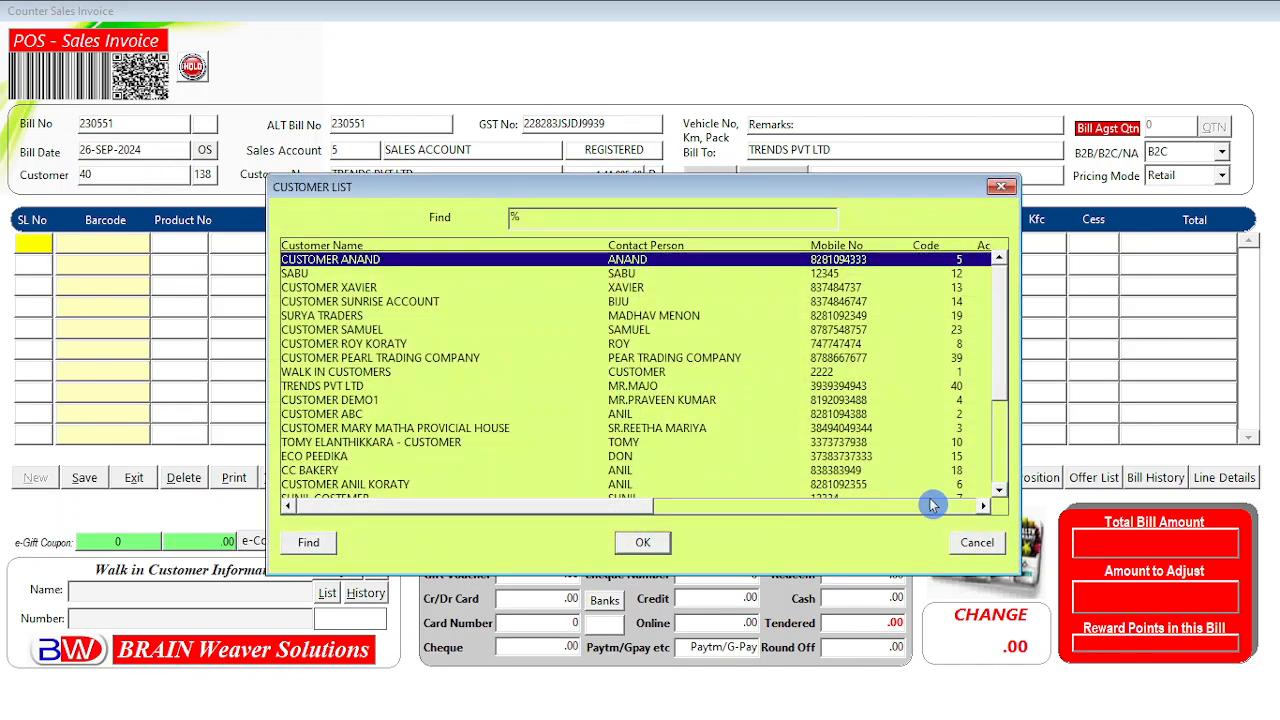
type("wALK IN CUSTOMERS")
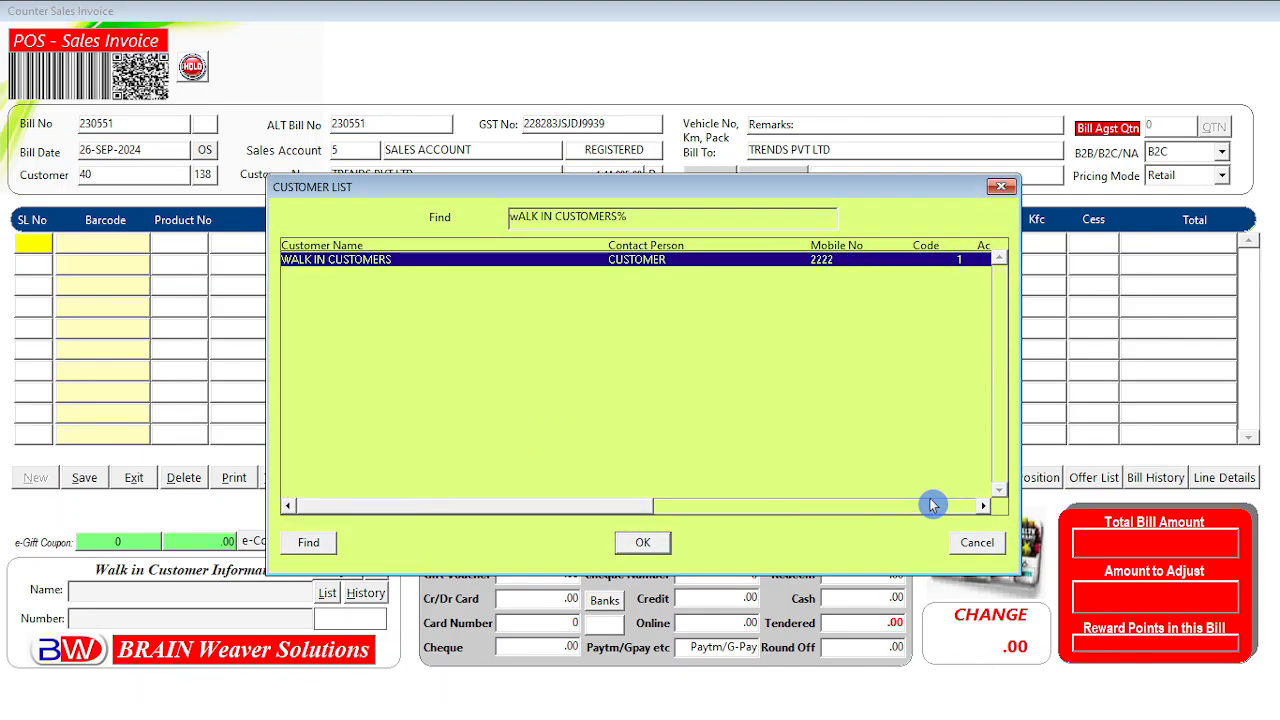
key("Return")
key("Return")
key("Return")
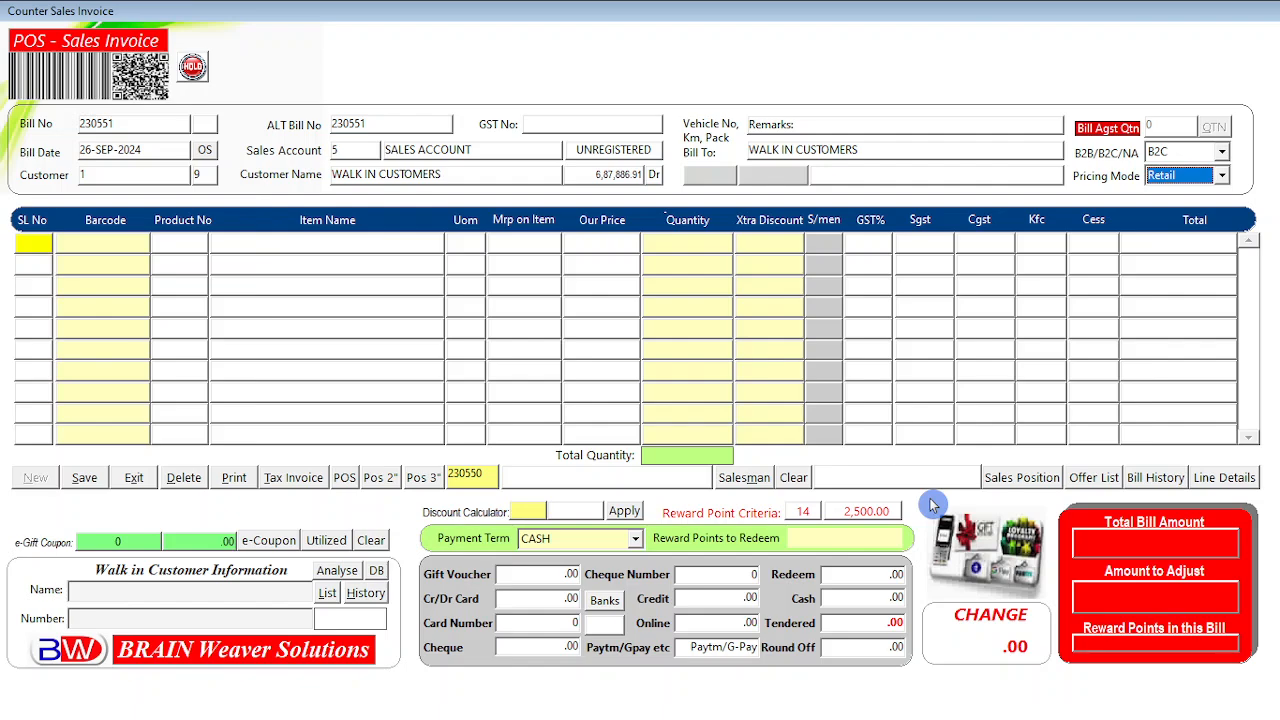
key("Return")
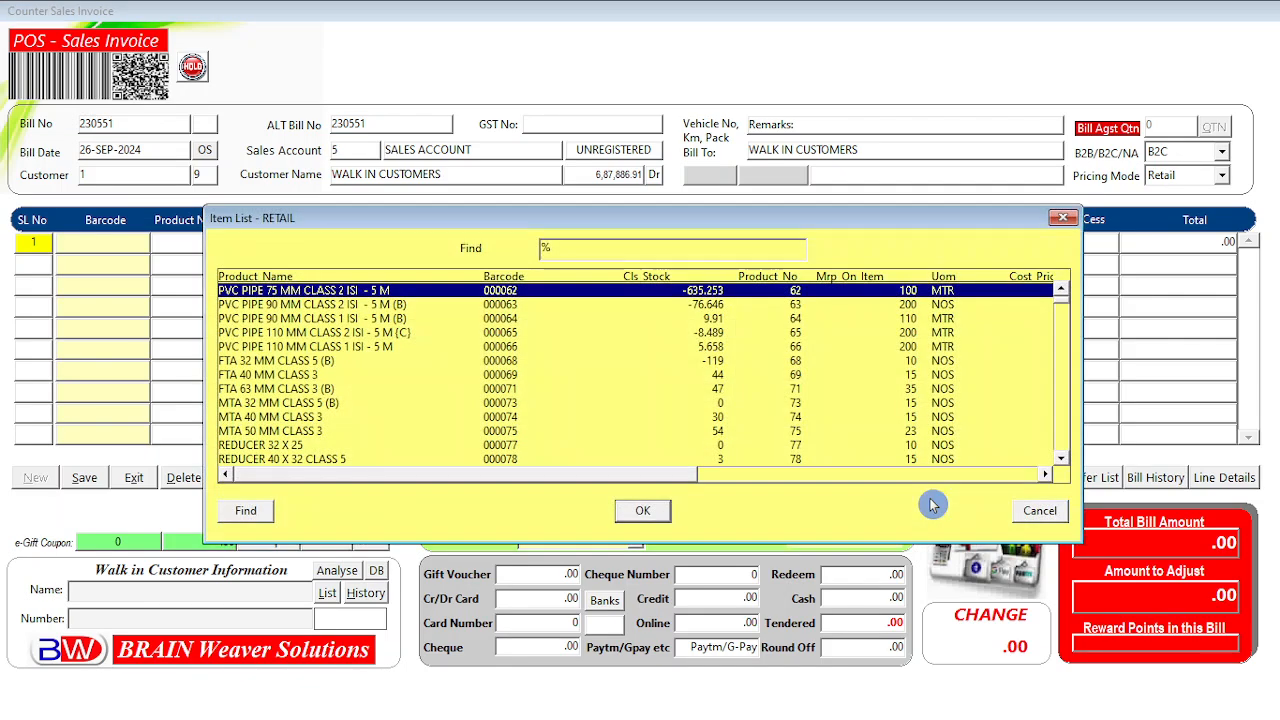
Add one MENS T-SHIRT RNECK FCB FREE SIZE-S at 250.00 to row 1.
type("me")
key("Return")
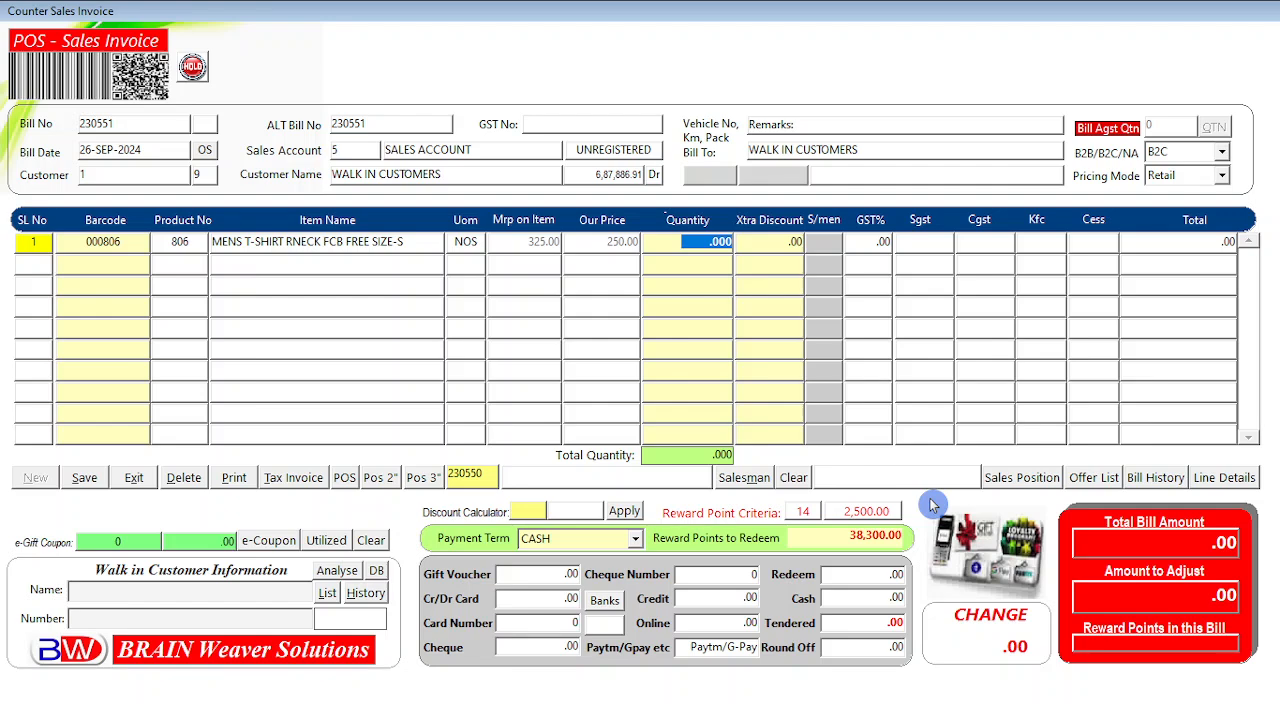
type("1")
key("Return")
key("Return")
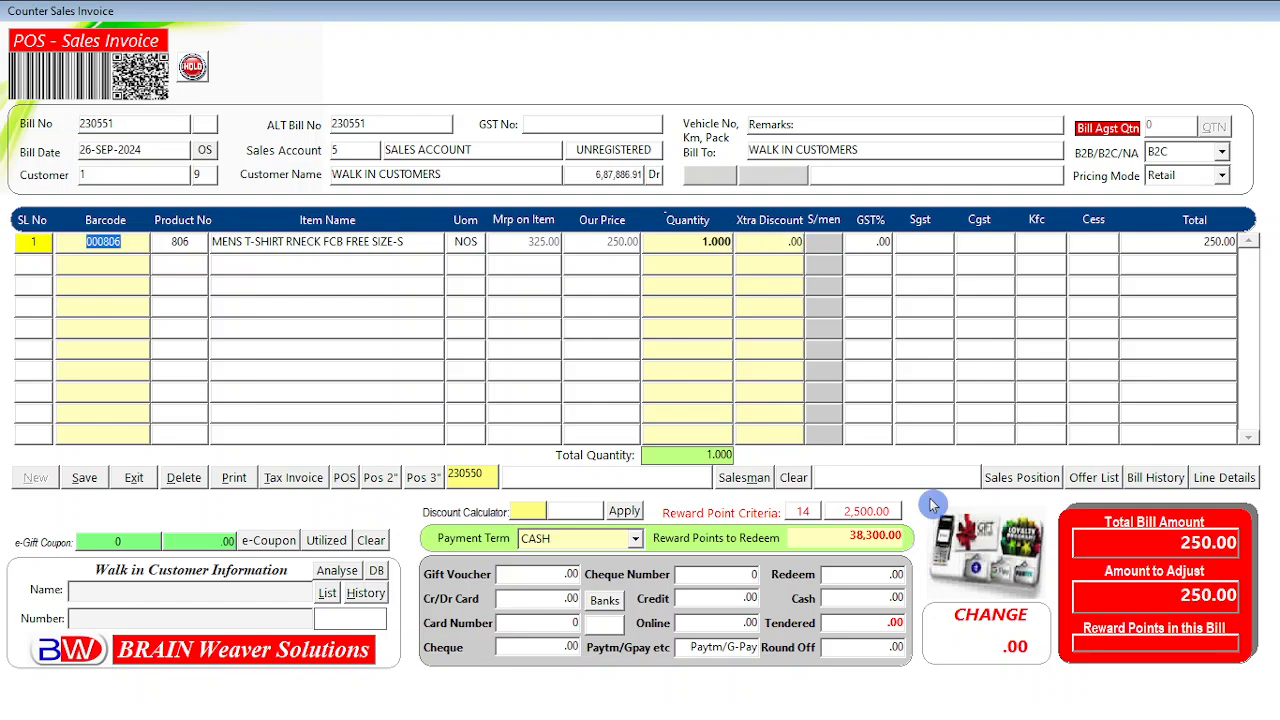
Settle the bill as cash with 250 tendered, leaving change .00.
key("Return")
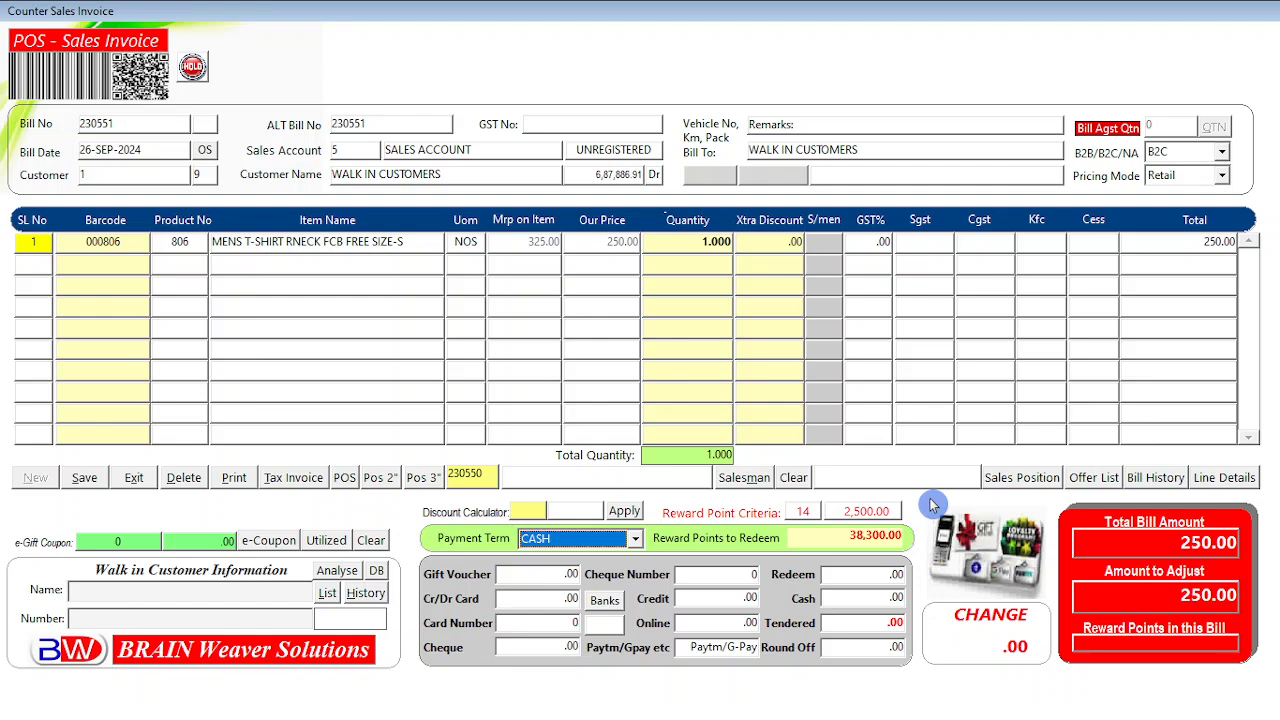
key("Return")
key("Return")
type("26")
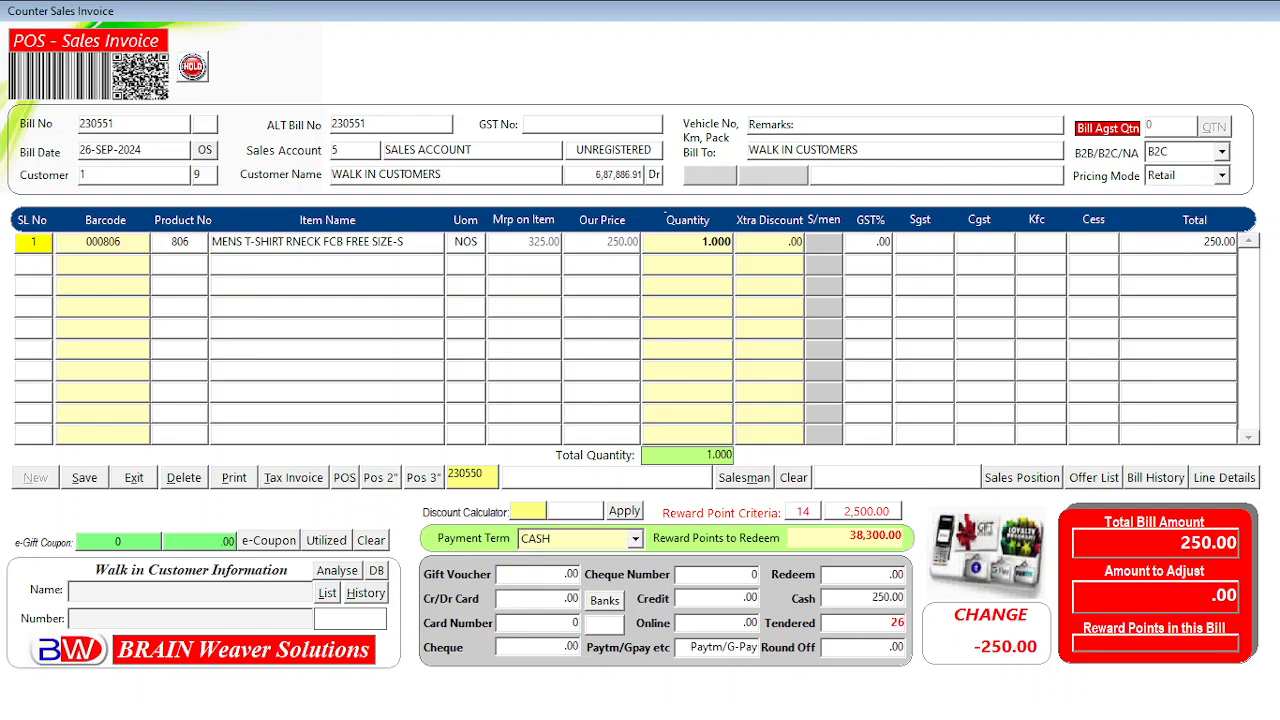
key("BackSpace")
type("59")
key("BackSpace")
type("0")
key("Return")
key("Return")
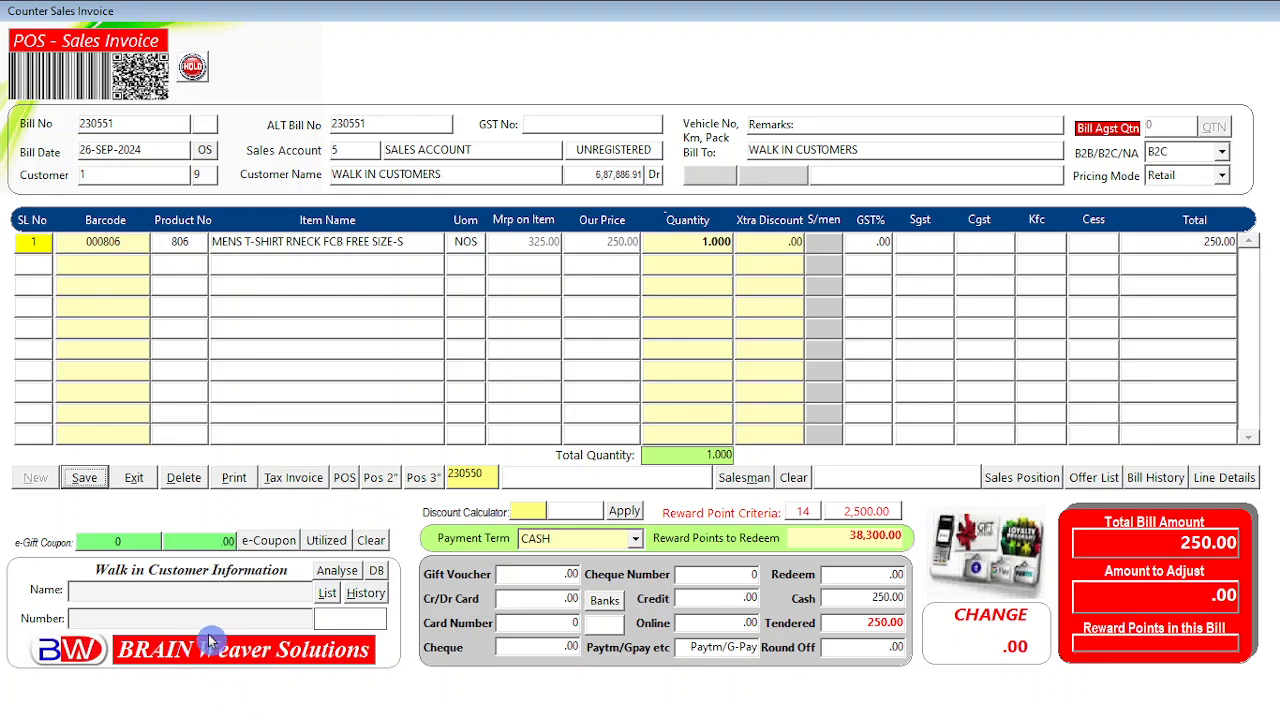
Choose a customer from the saved Walking Customers list so their name fills Bill To.
left_click(327, 594)
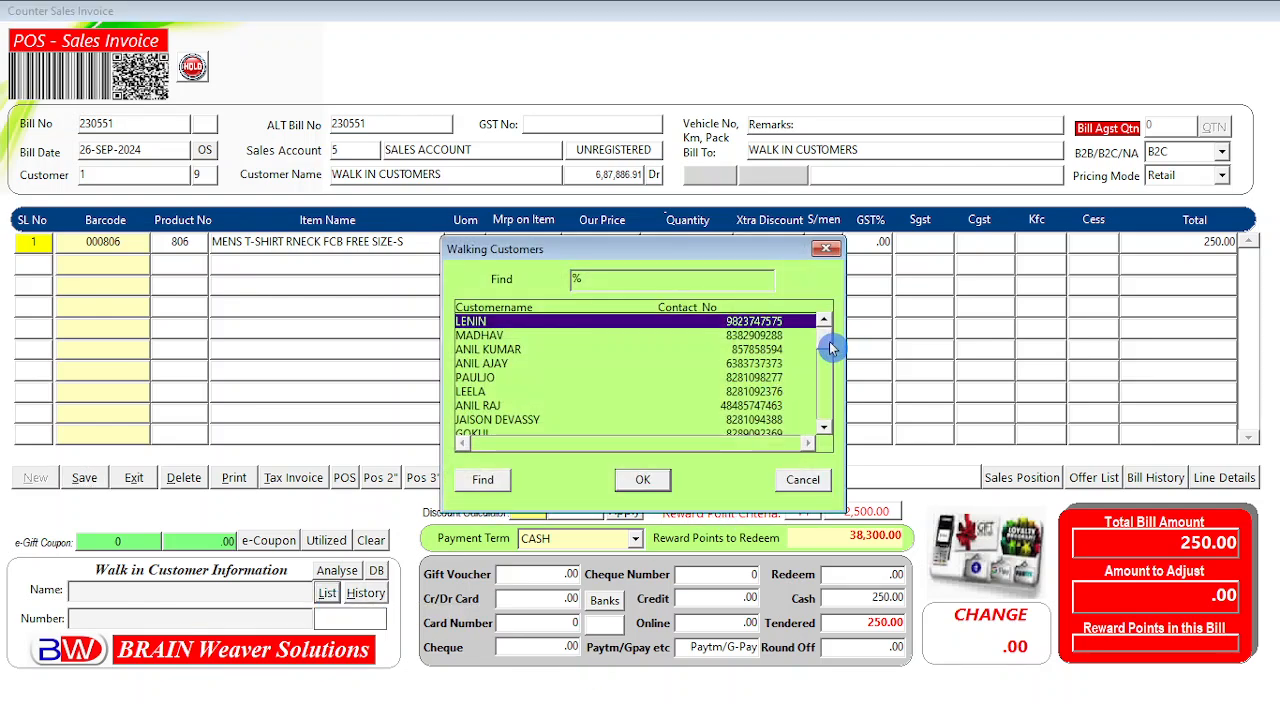
left_click_drag(829, 342, 829, 388)
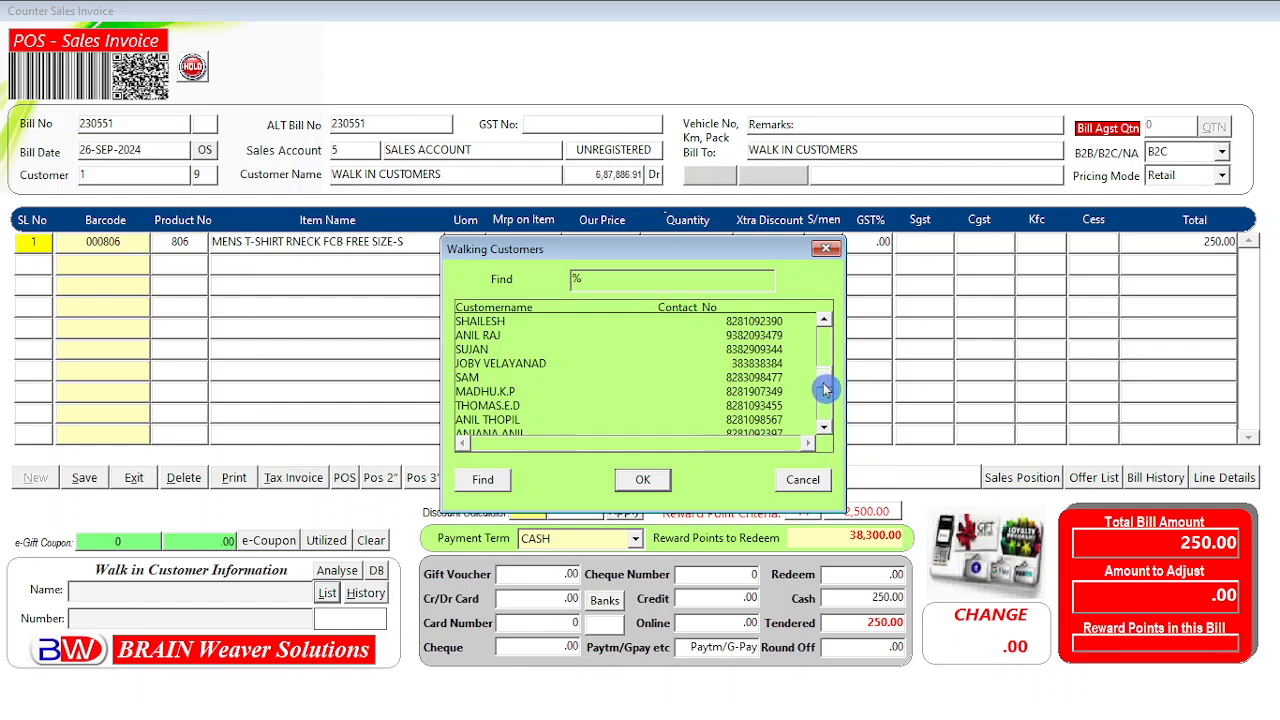
left_click_drag(829, 387, 830, 341)
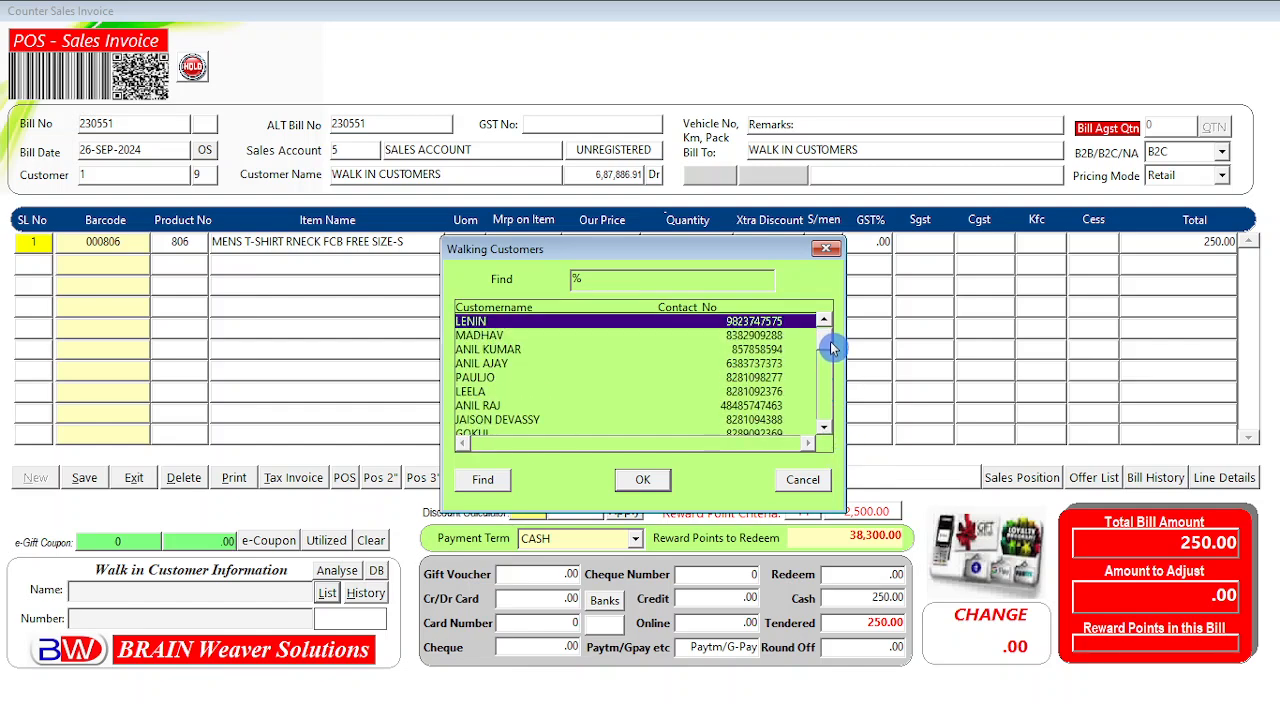
left_click(508, 363)
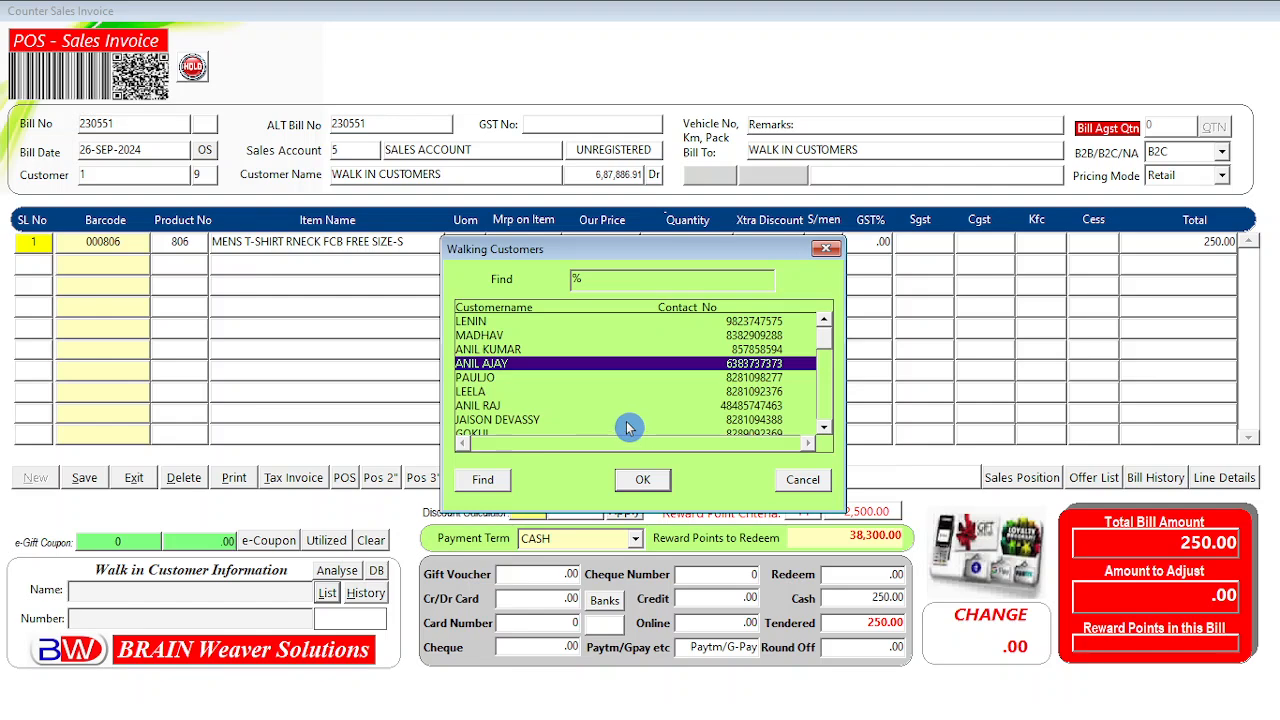
key("Down")
key("Down")
key("Down")
key("Down")
key("Down")
key("Down")
key("Down")
key("Down")
key("Down")
key("Down")
key("Down")
key("Down")
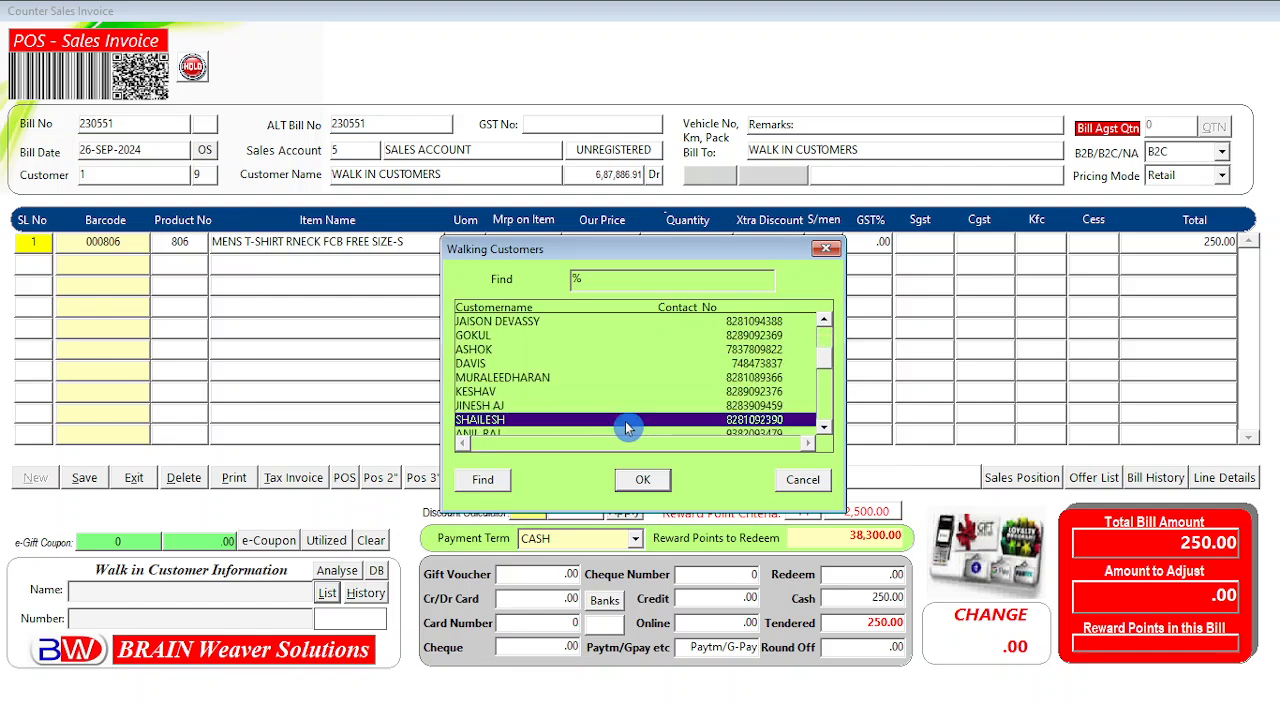
key("Down")
key("Down")
key("Down")
key("Down")
key("Down")
key("Down")
key("Down")
key("Down")
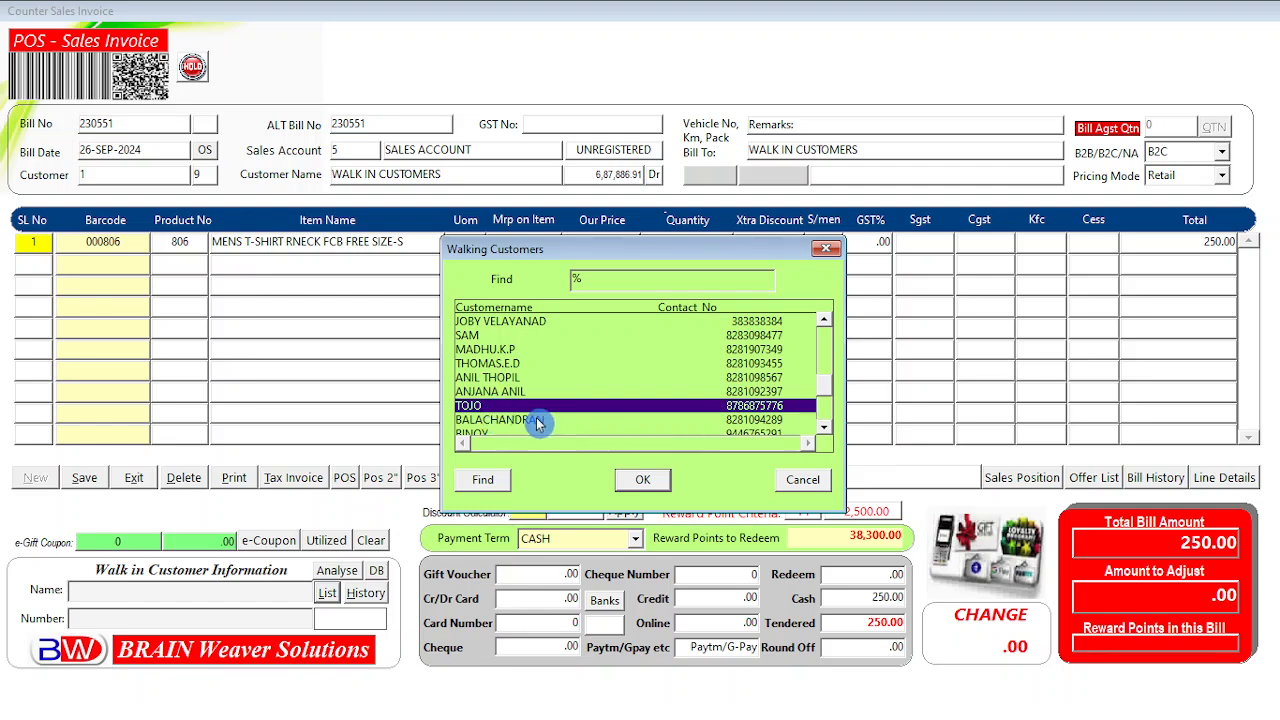
left_click(642, 482)
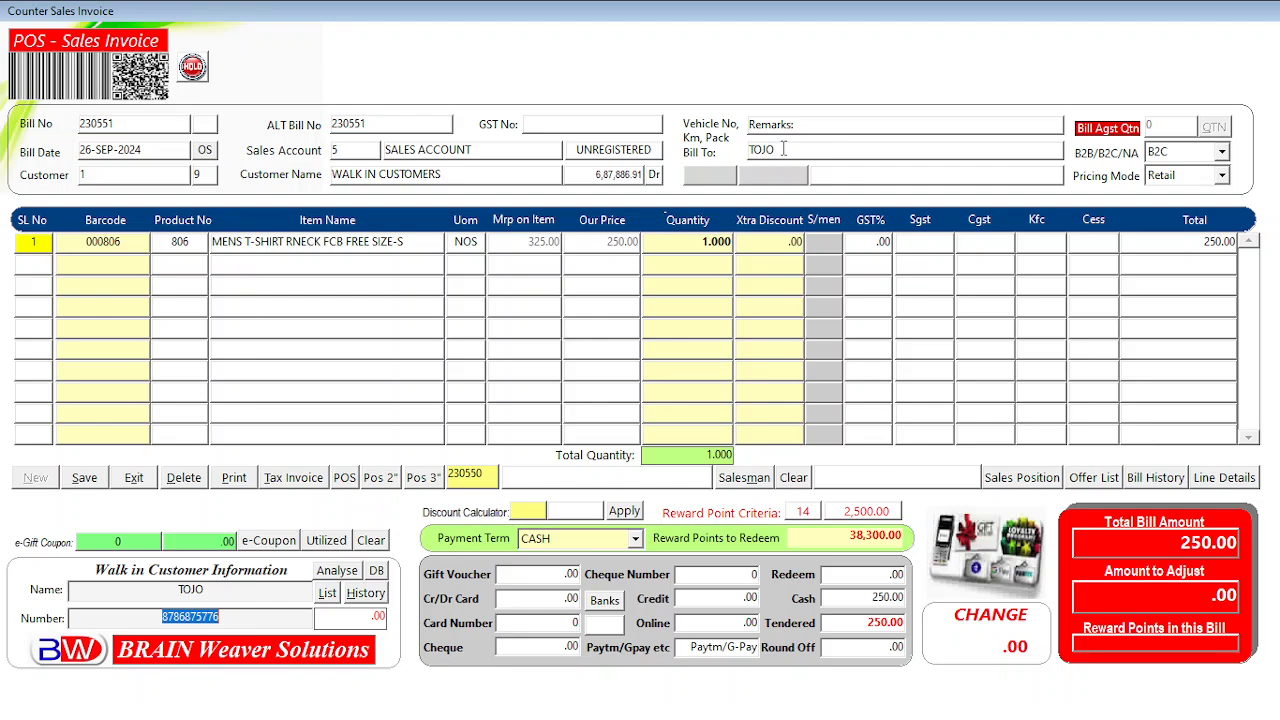
Save bill 230551, inspect its maximized, zoomed-in tax invoice preview, then close it.
left_click(84, 477)
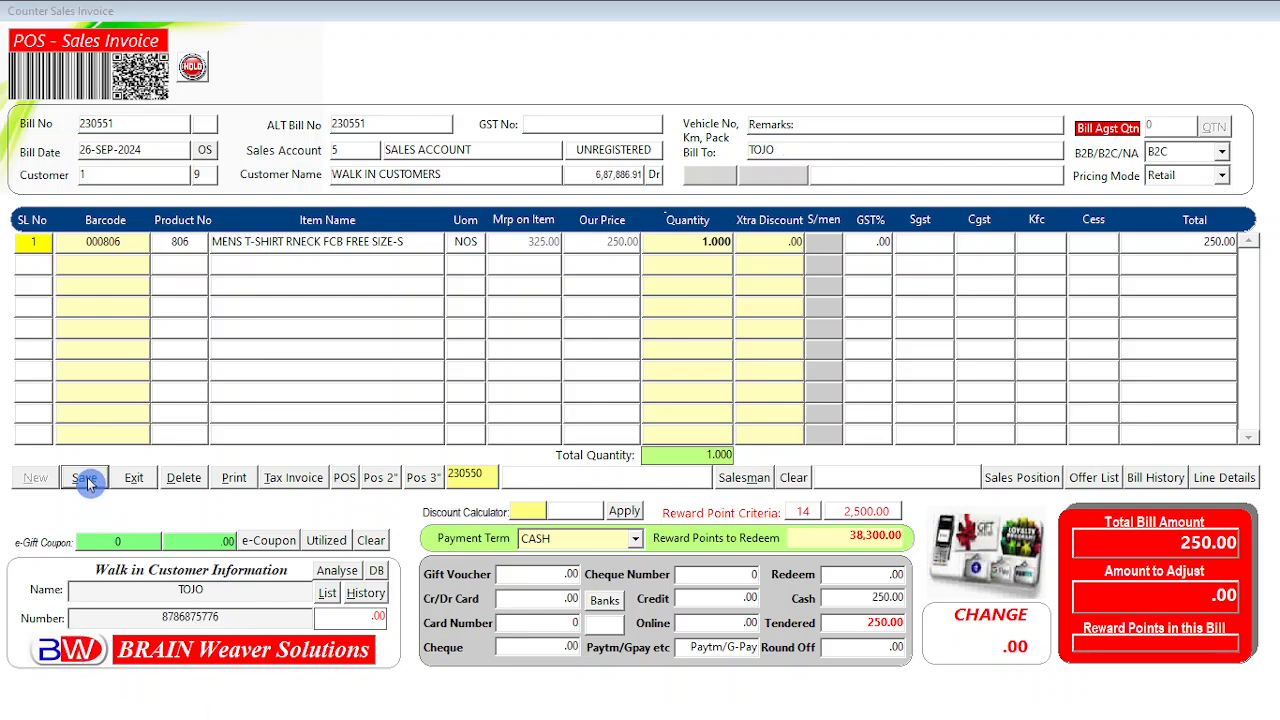
left_click(611, 406)
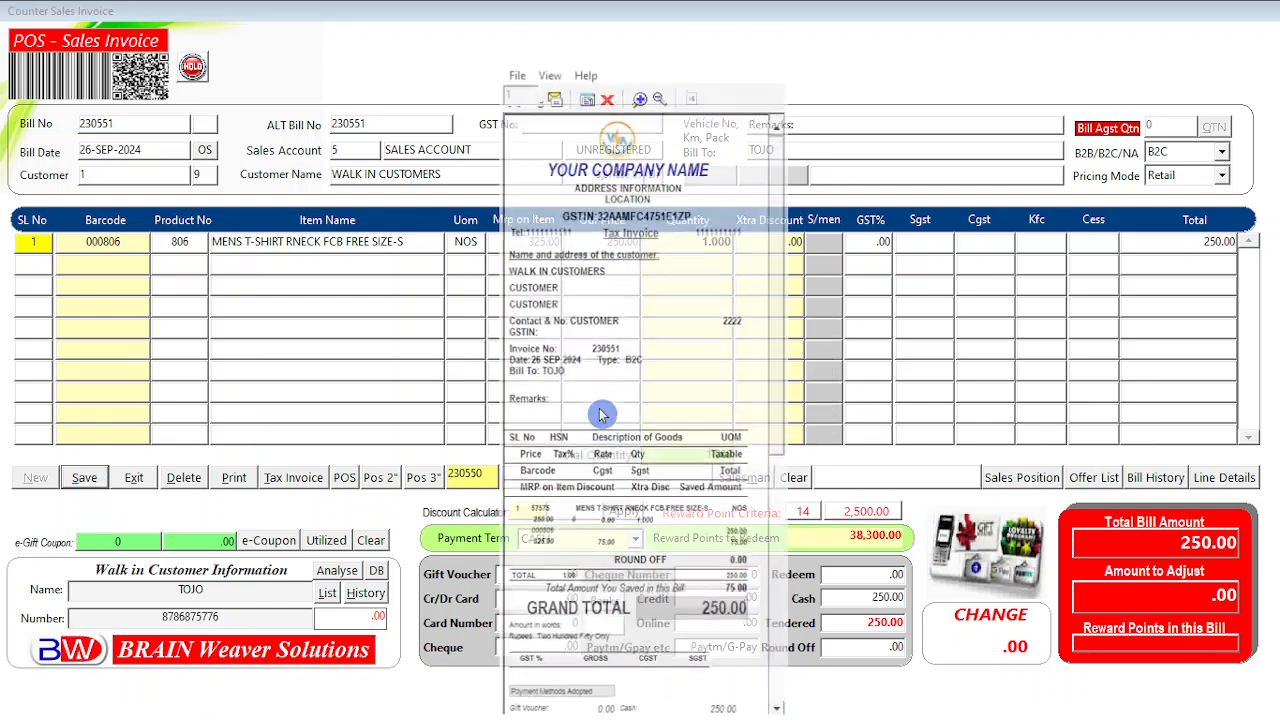
left_click(737, 49)
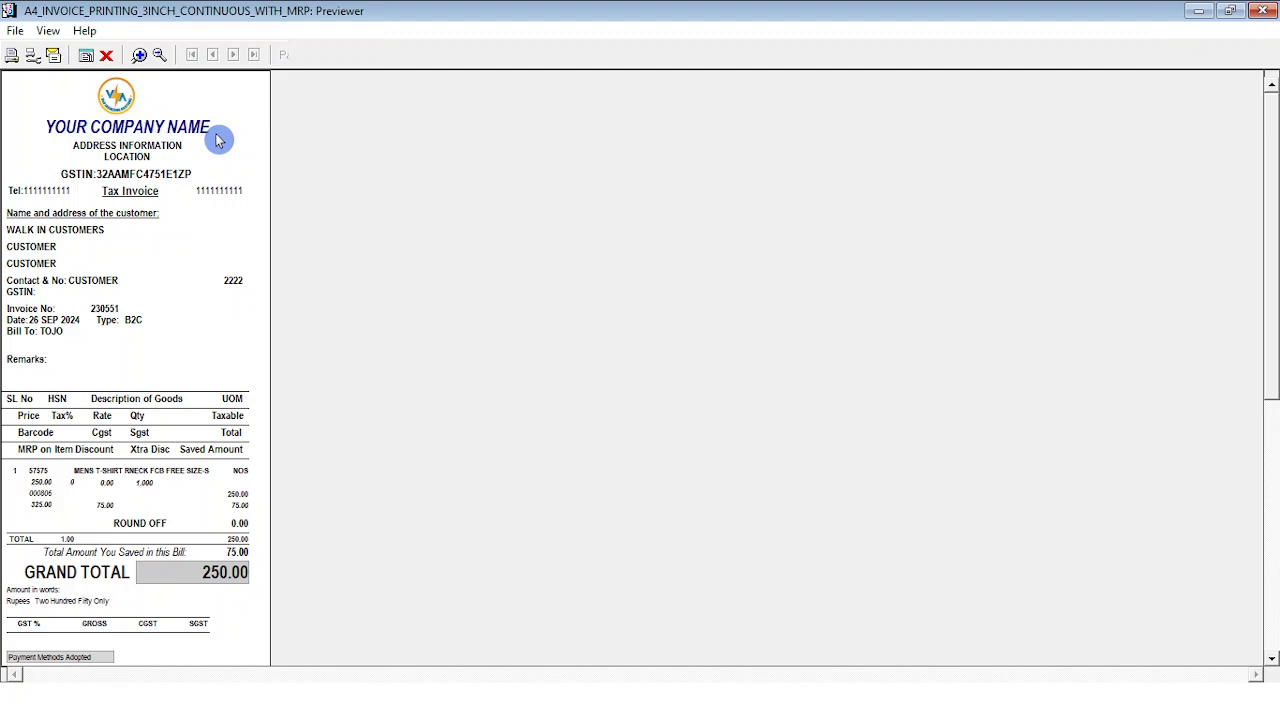
left_click(139, 54)
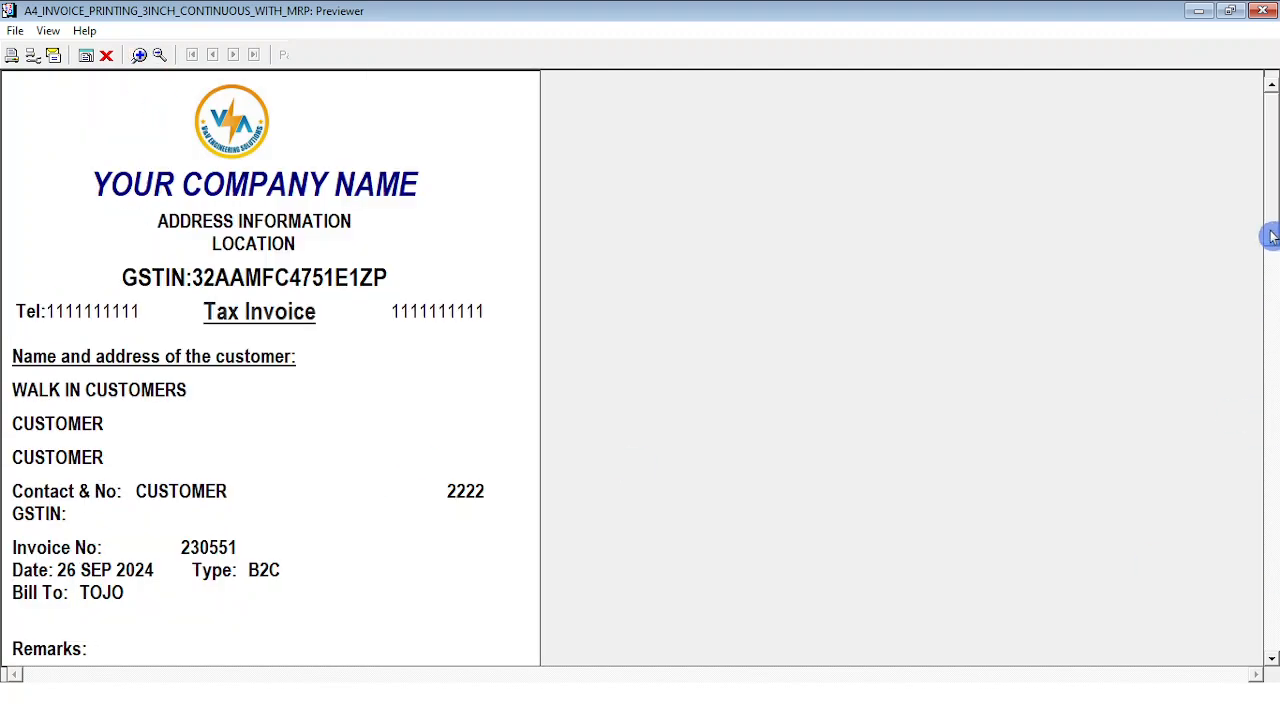
left_click_drag(1273, 233, 1266, 292)
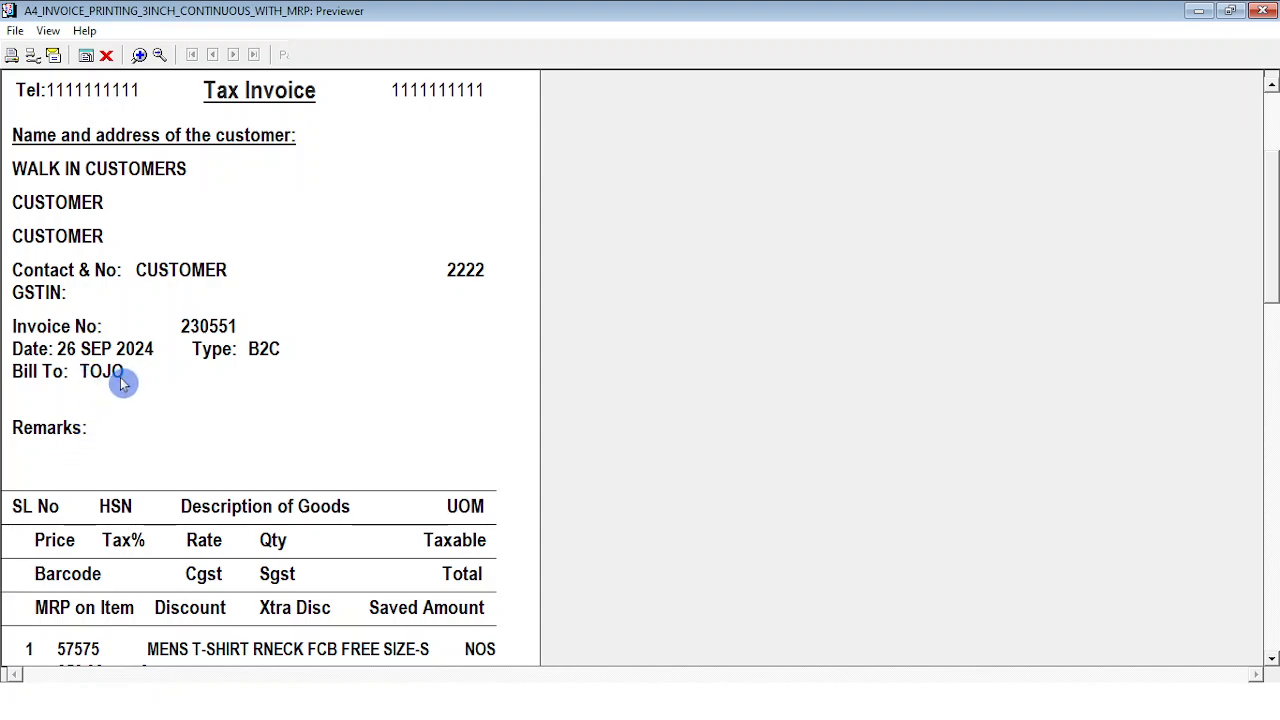
left_click(107, 55)
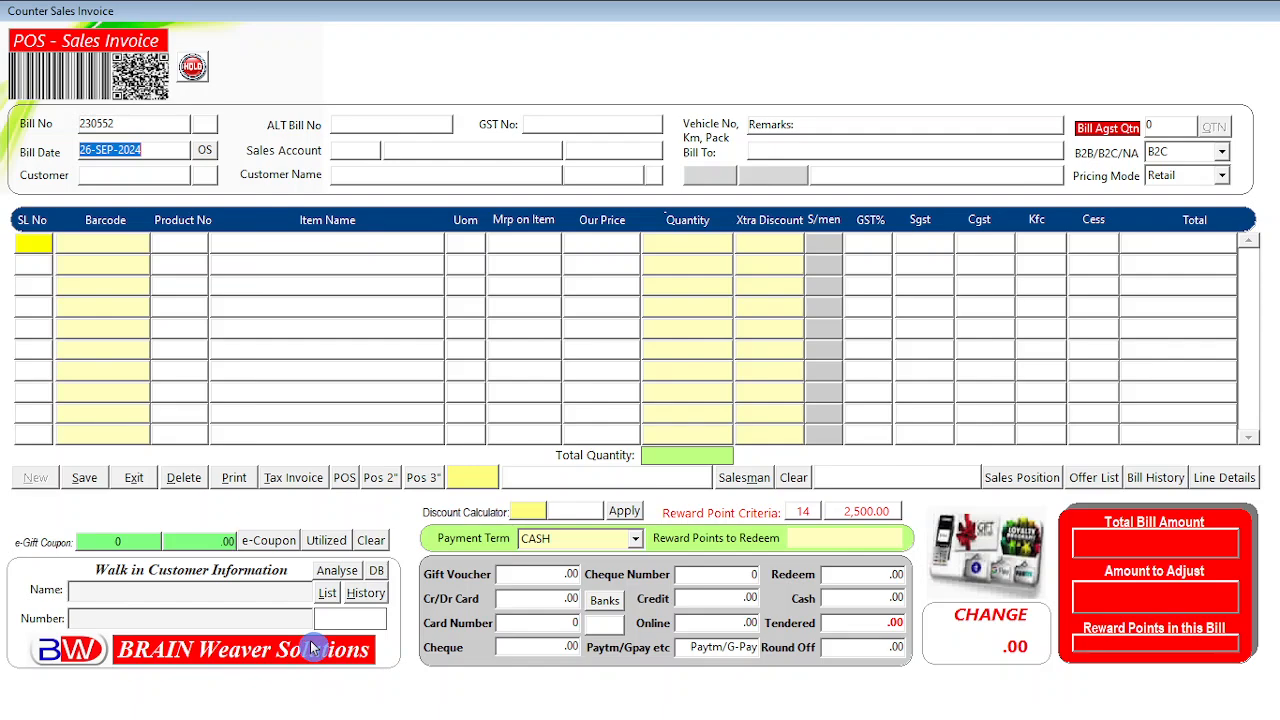
Open the Walk-In Customers window with saved customers and their past bills via Analyse.
left_click(340, 577)
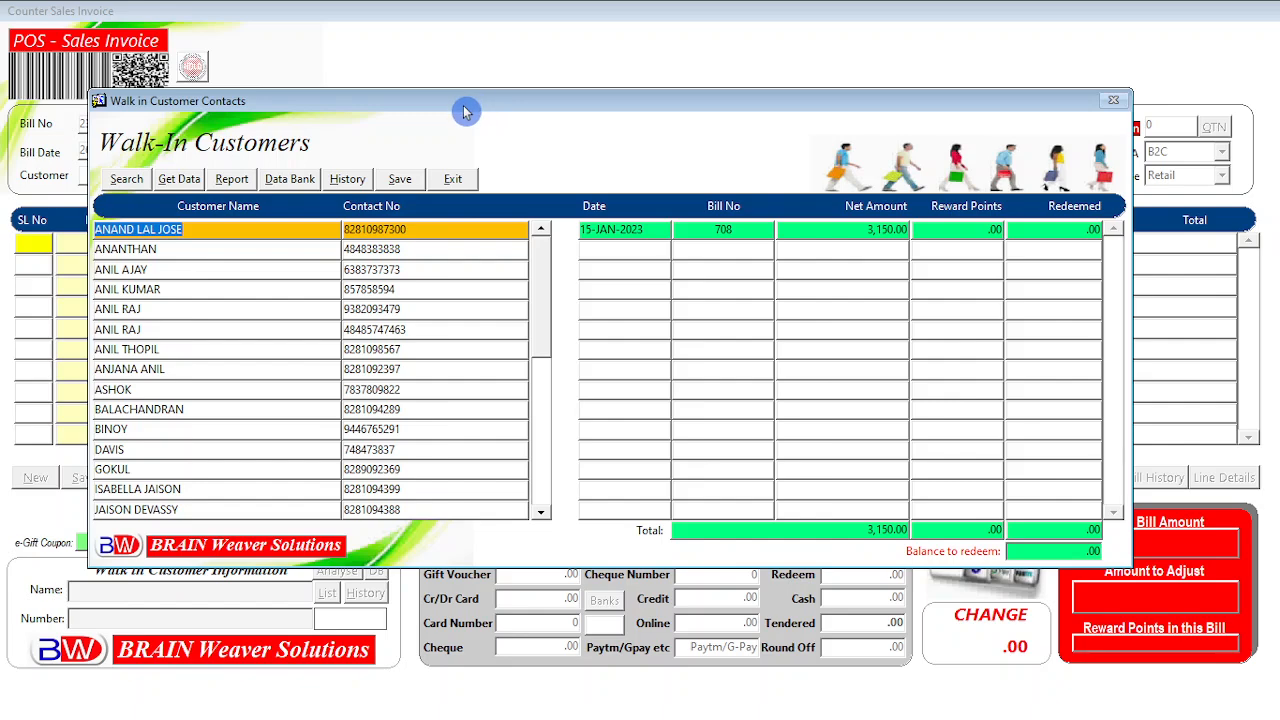
Move the Walk-In Customers window aside and browse several customers' bill histories.
left_click_drag(480, 108, 525, 124)
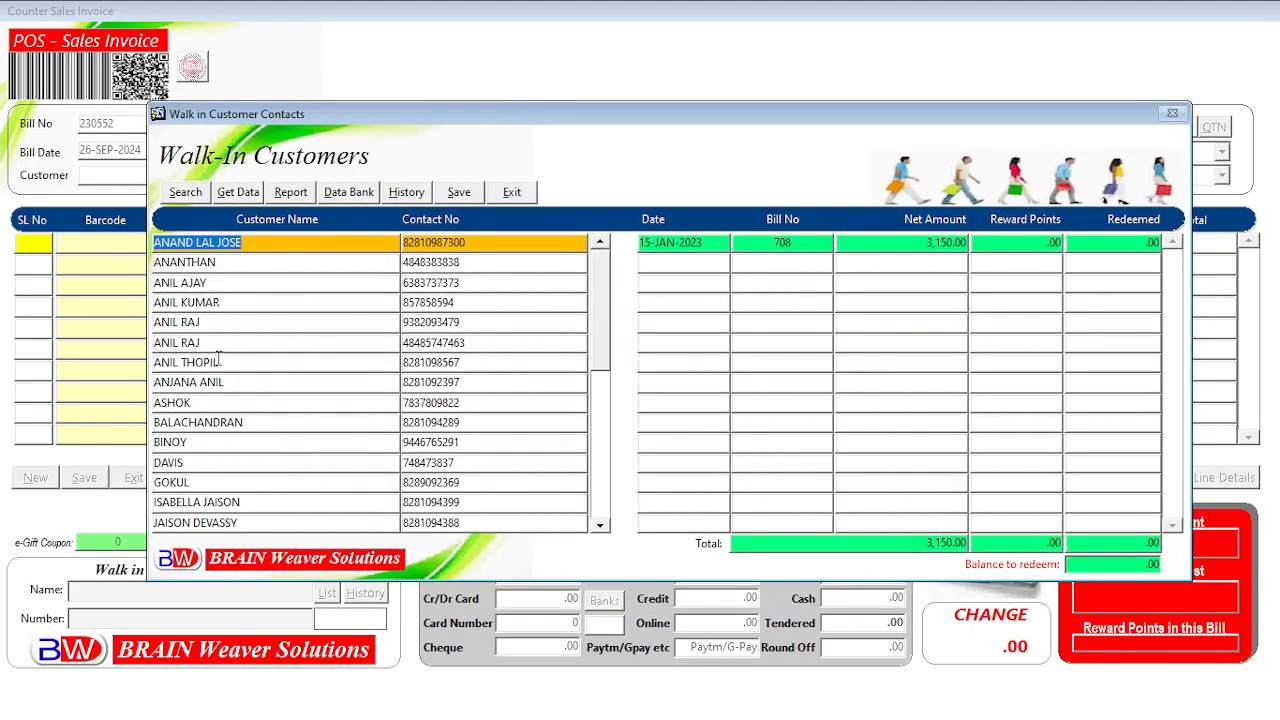
left_click(225, 284)
left_click(221, 262)
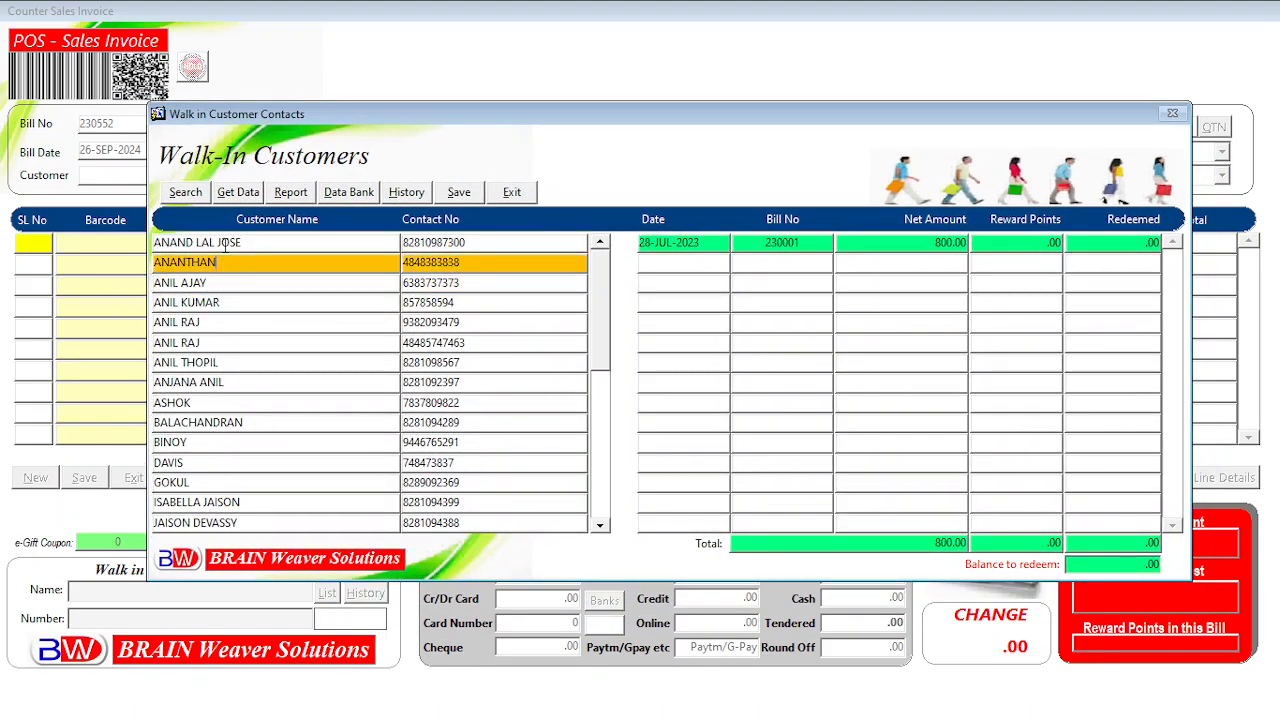
left_click(220, 242)
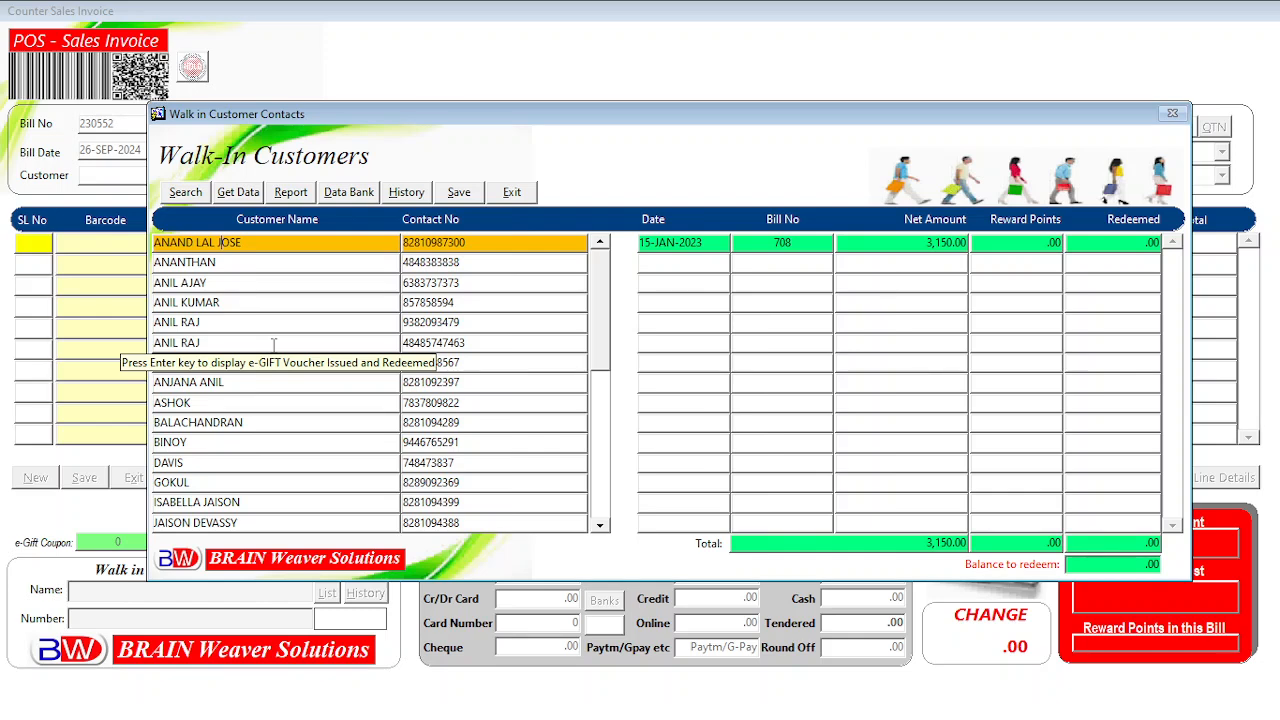
key("Down")
key("Down")
key("Down")
key("Down")
key("Down")
key("Down")
key("Down")
key("Down")
key("Down")
key("Down")
key("Down")
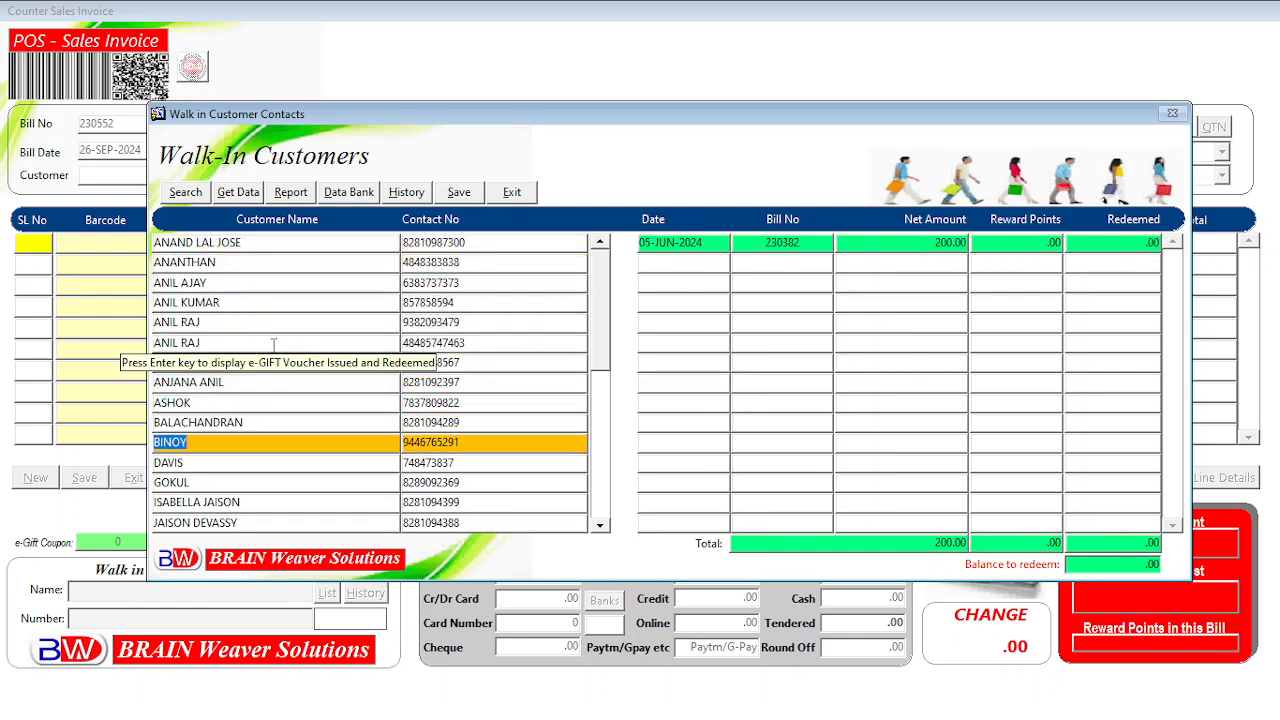
key("Up")
key("Up")
key("Up")
key("Up")
key("Up")
key("Up")
key("Up")
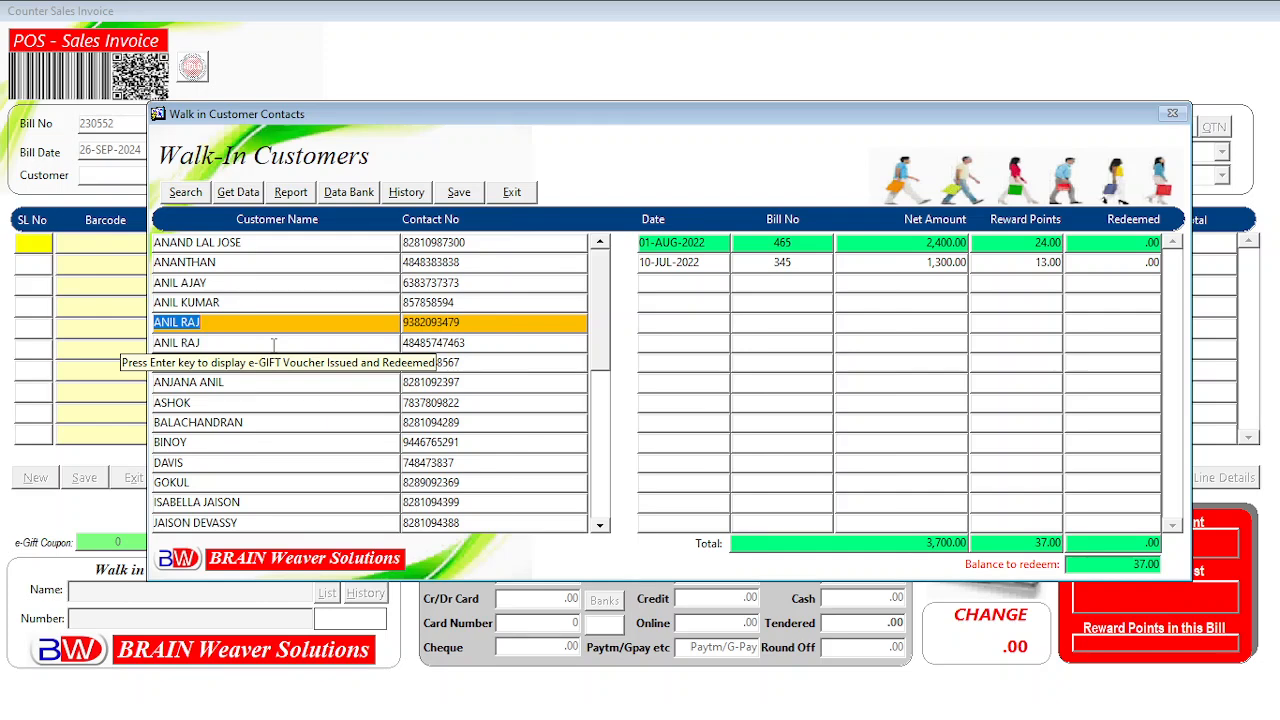
key("Down")
key("Down")
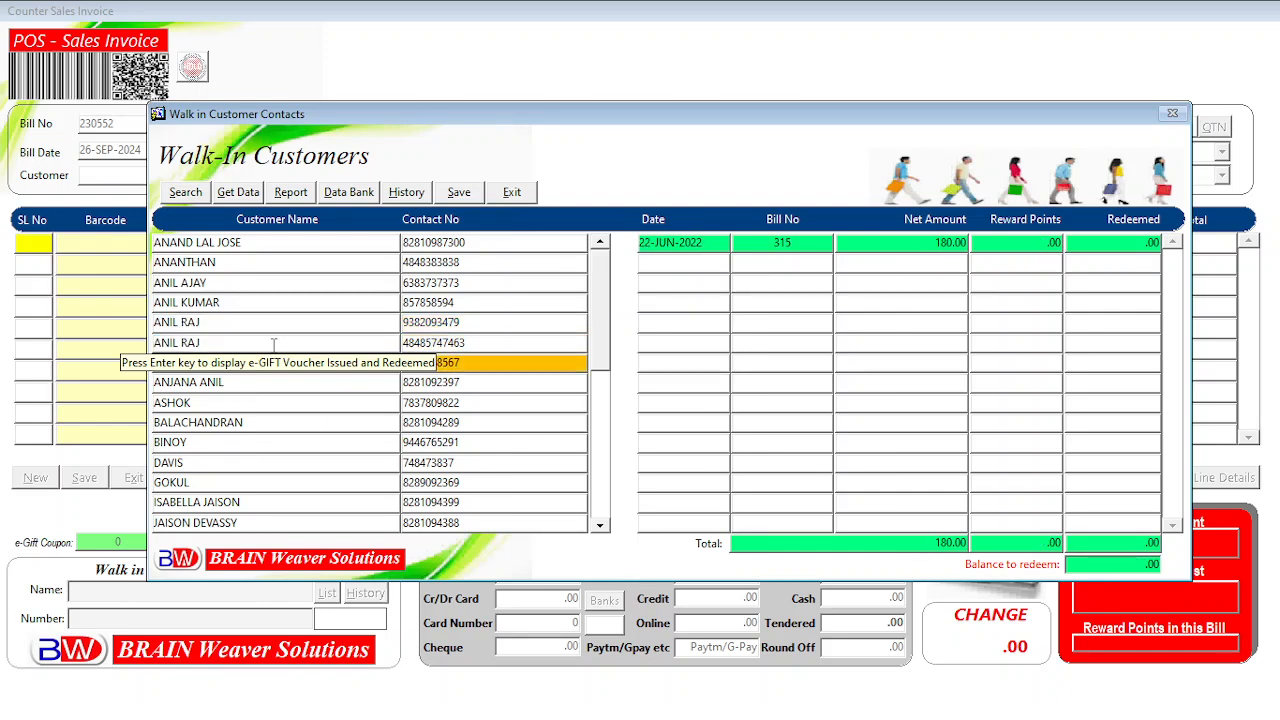
key("Down")
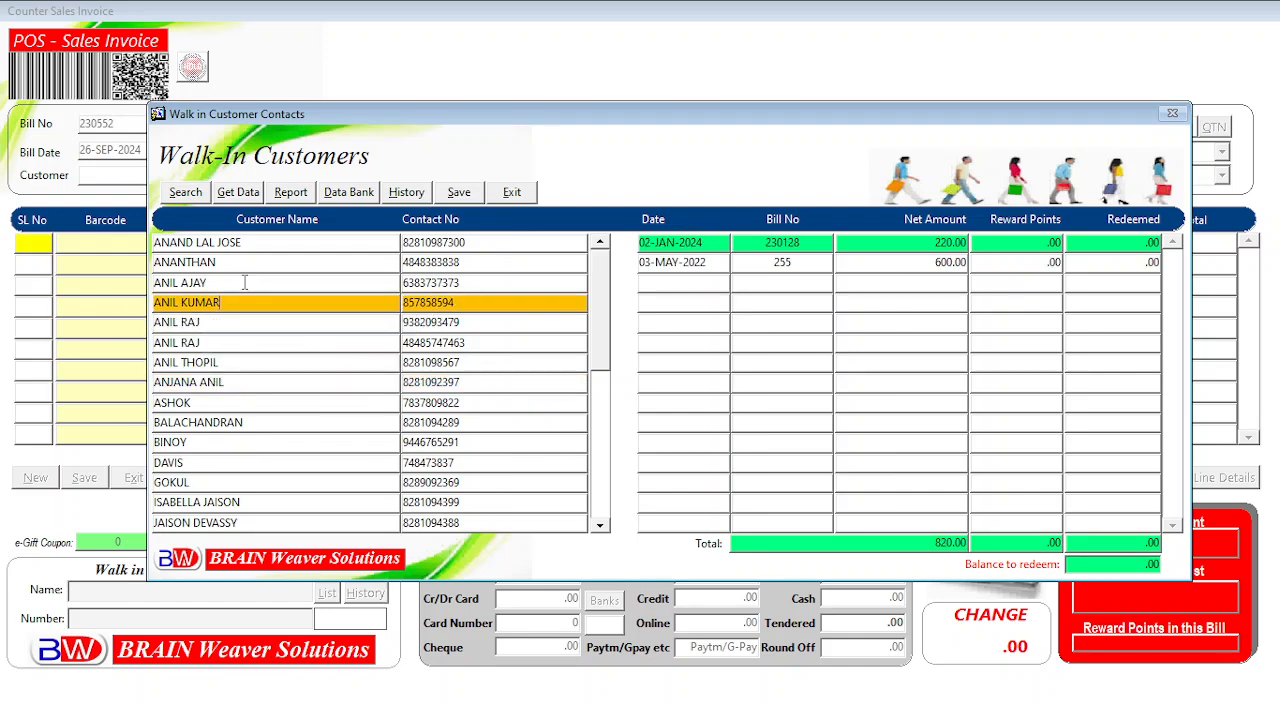
Select the customer with bills 230128 (220.00) and 255 (600.00), settling on 230128.
left_click(254, 285)
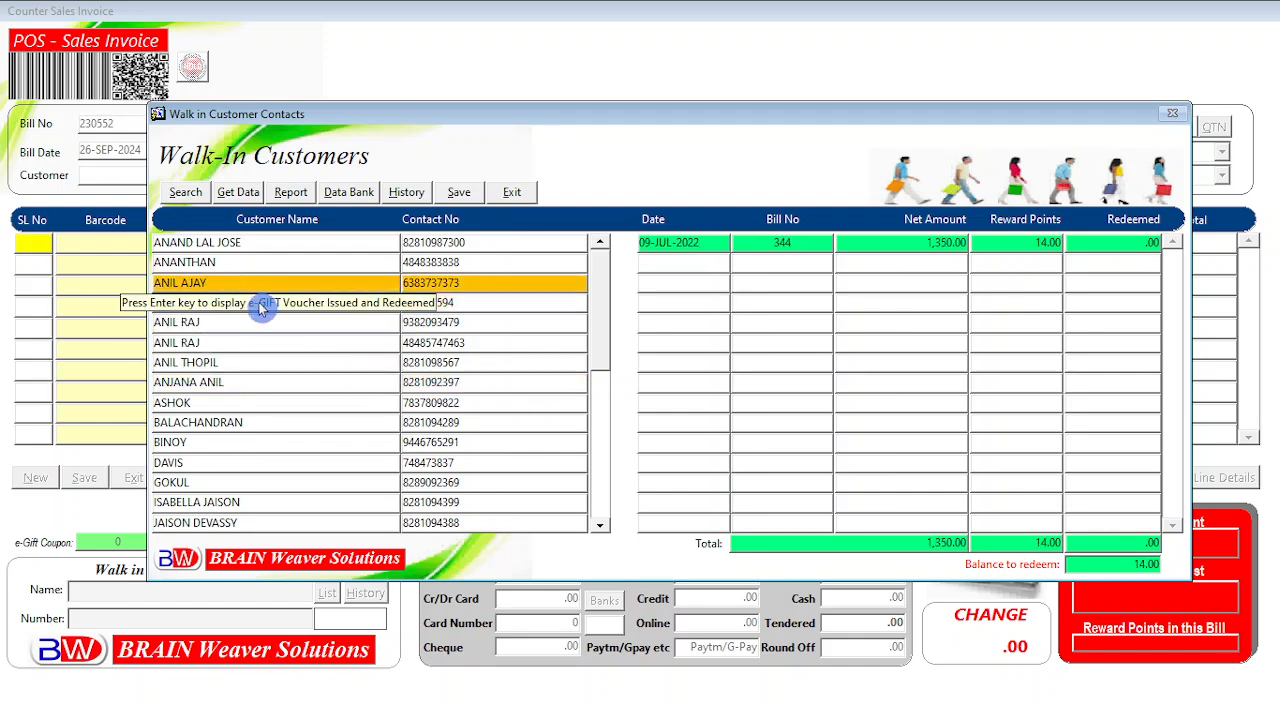
left_click(200, 260)
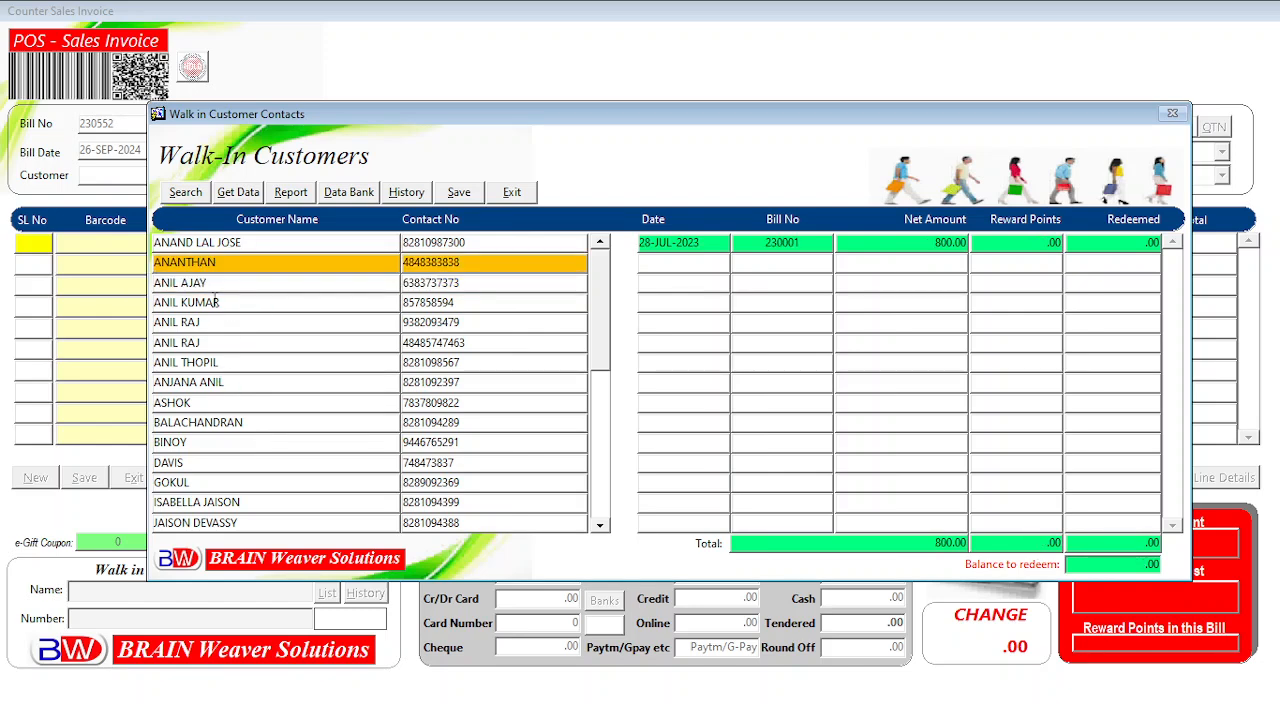
left_click(215, 302)
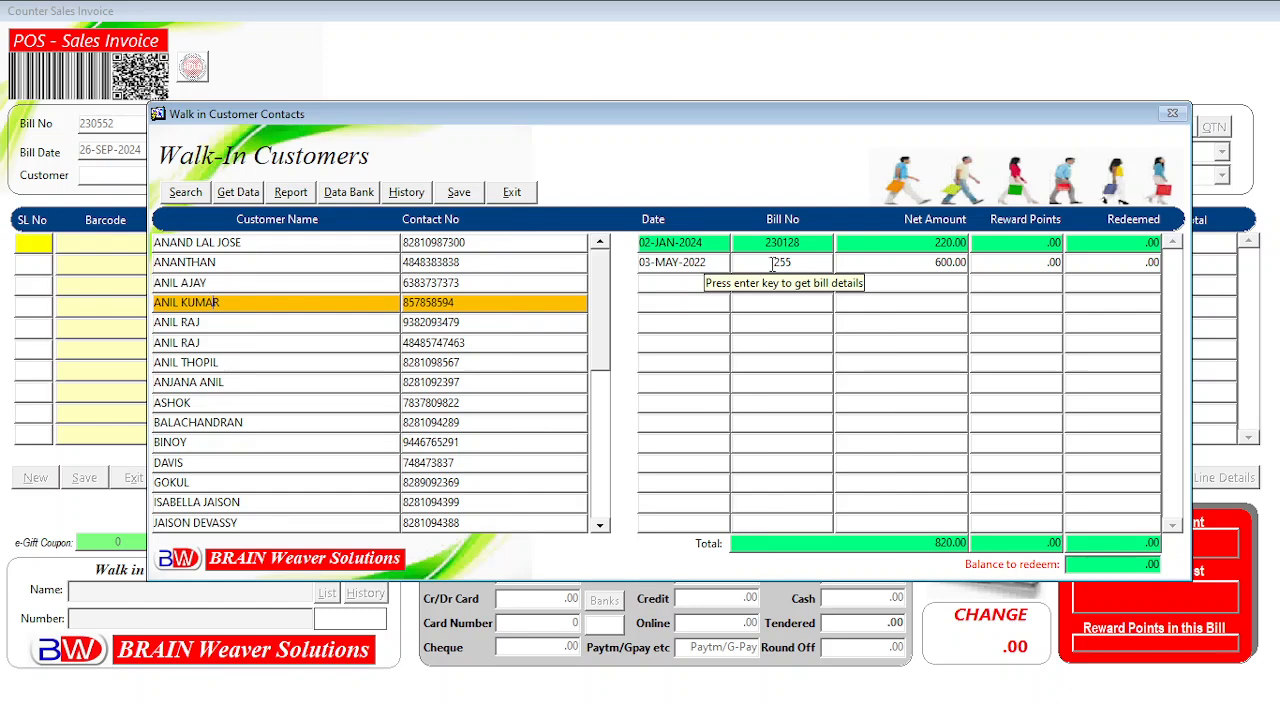
left_click(818, 264)
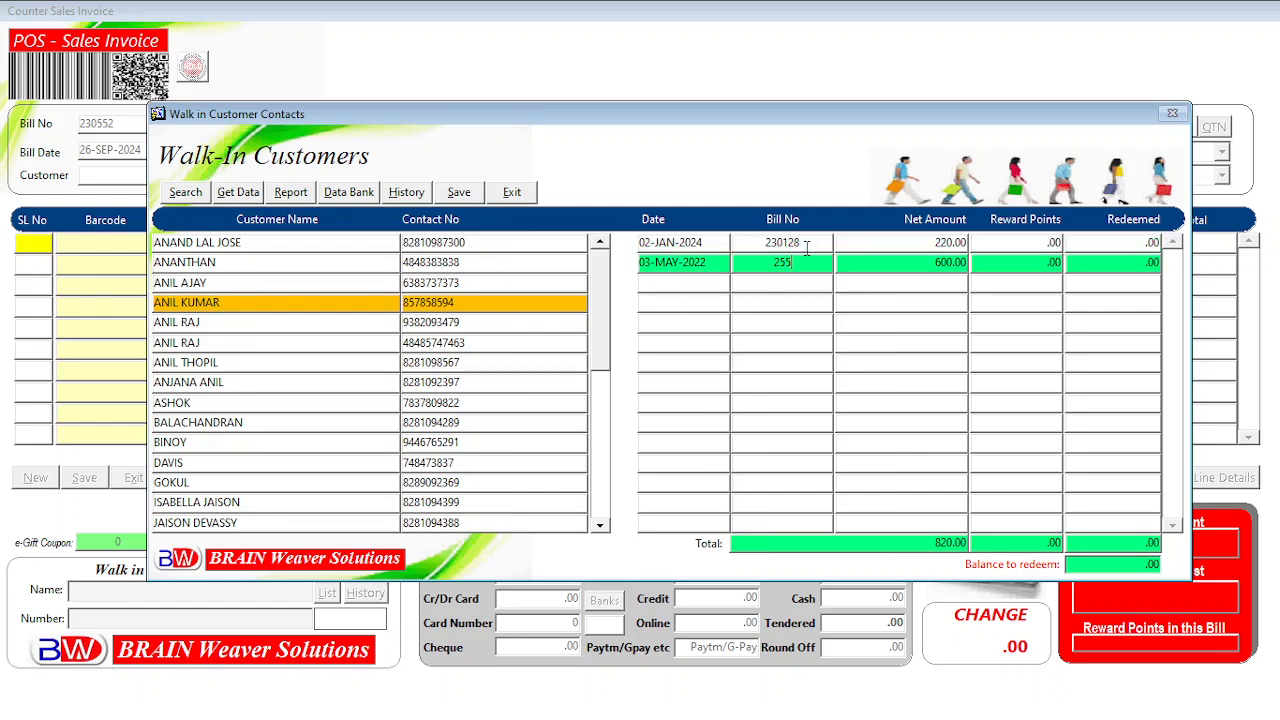
left_click(806, 244)
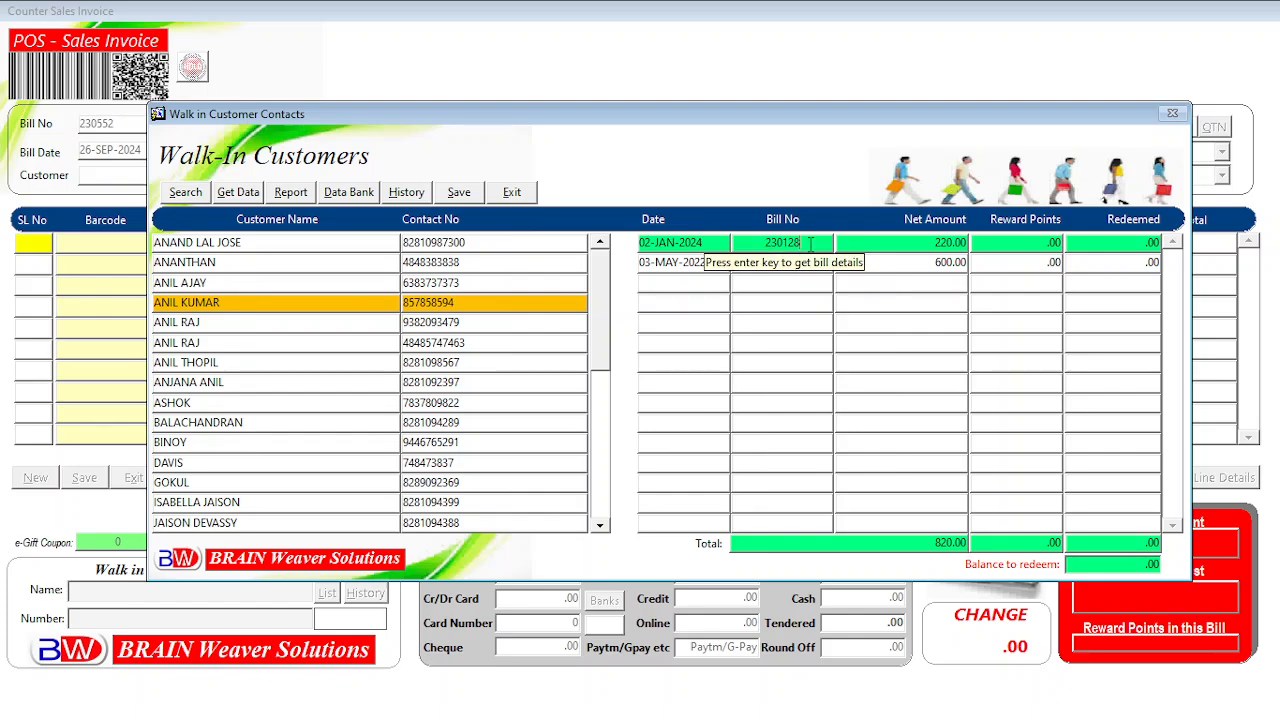
key("Return")
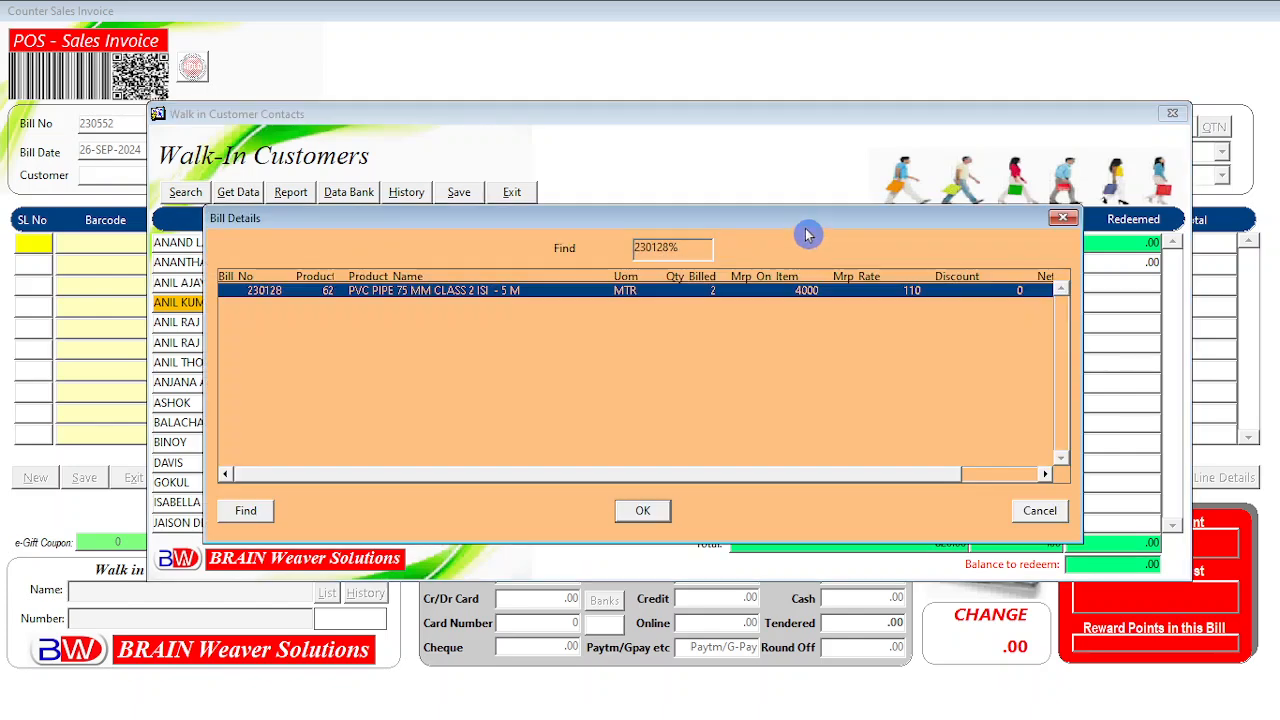
left_click_drag(808, 232, 884, 320)
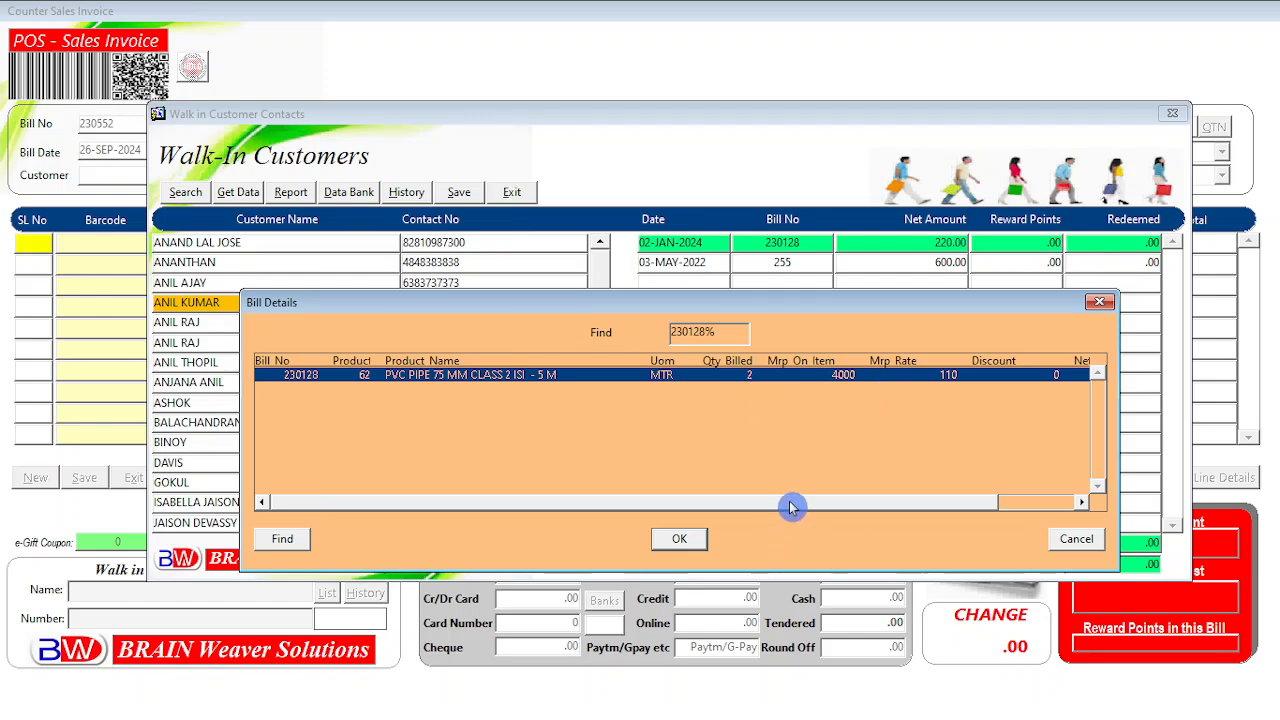
left_click_drag(791, 506, 887, 509)
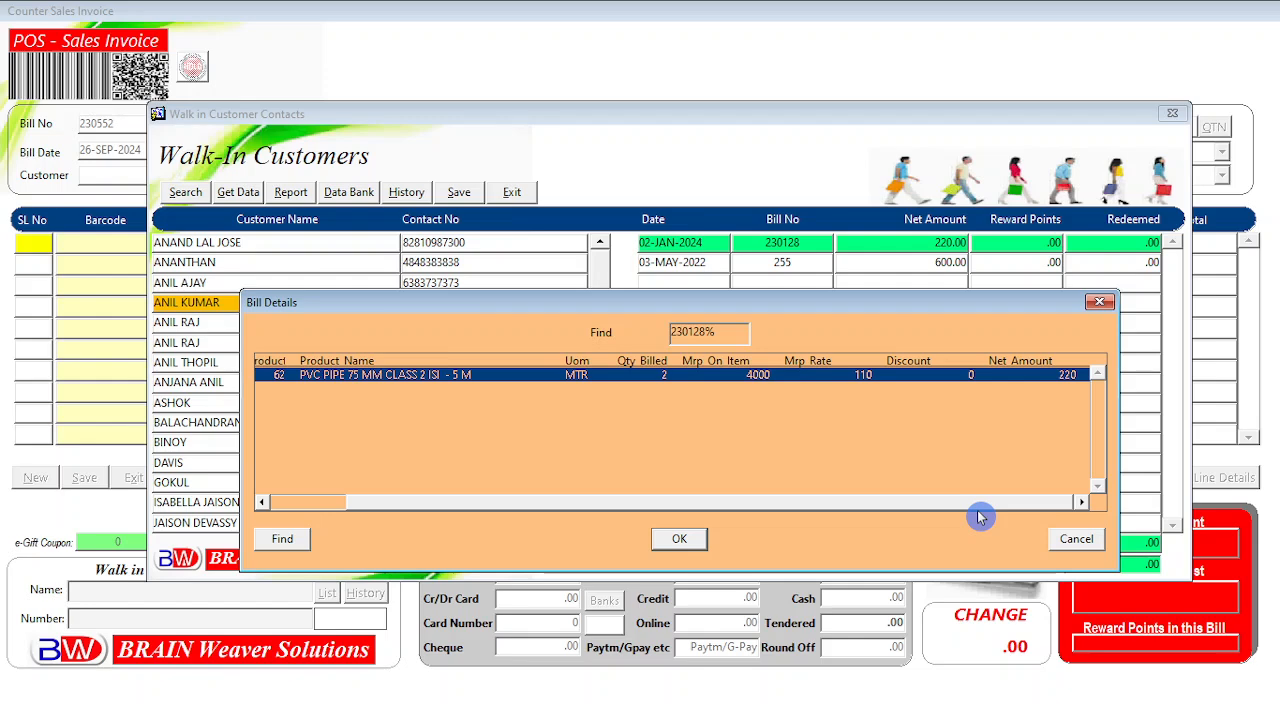
left_click_drag(979, 515, 634, 506)
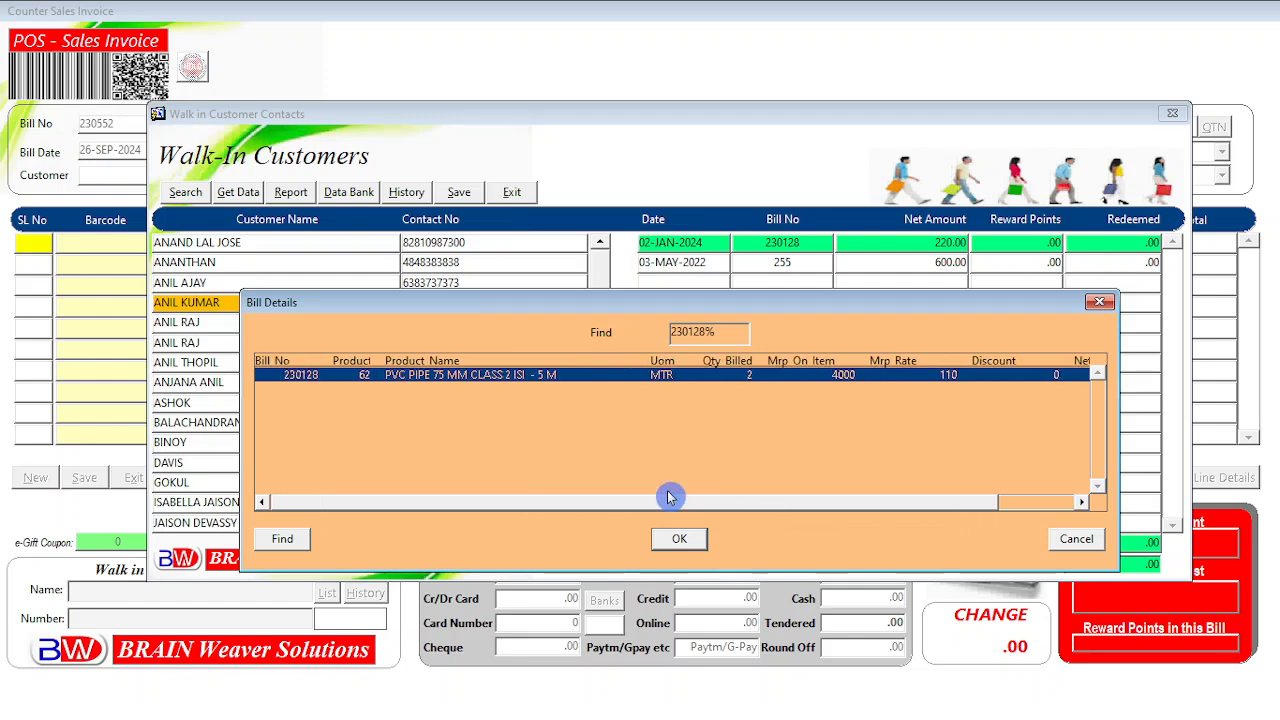
left_click(1074, 540)
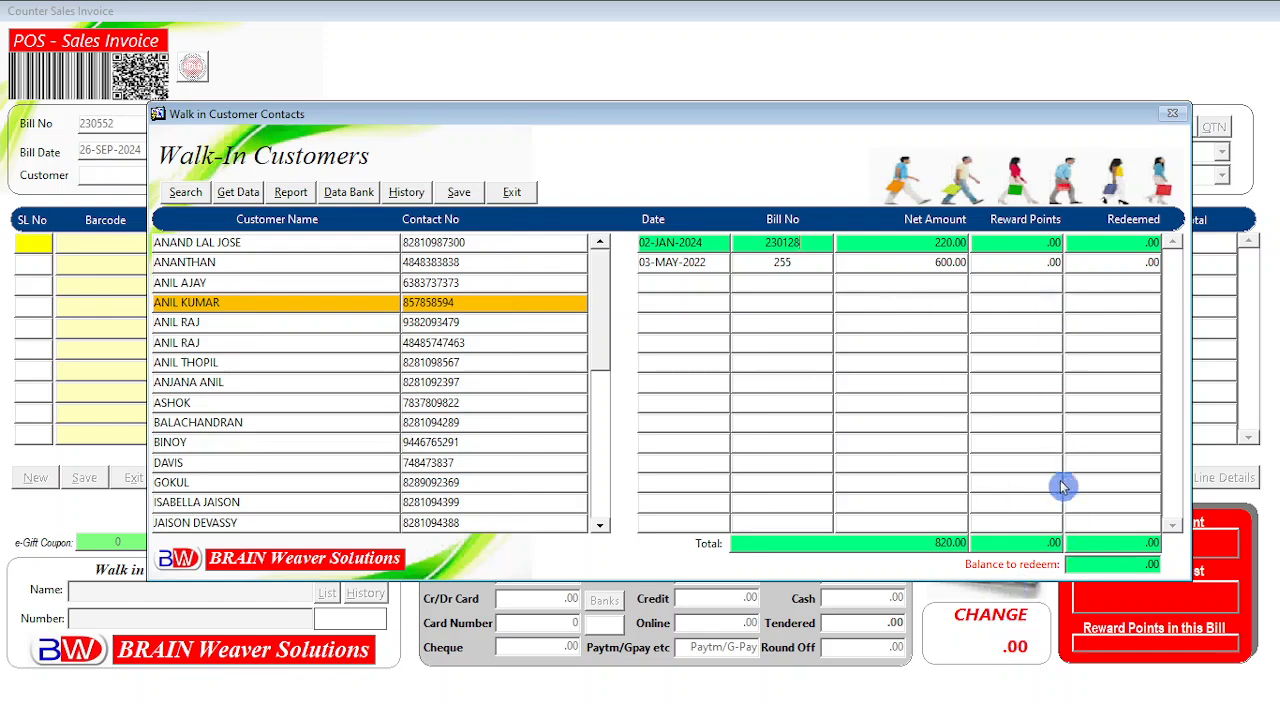
Switch back and forth between bills 255 and 230128, ending on 230128.
left_click(775, 262)
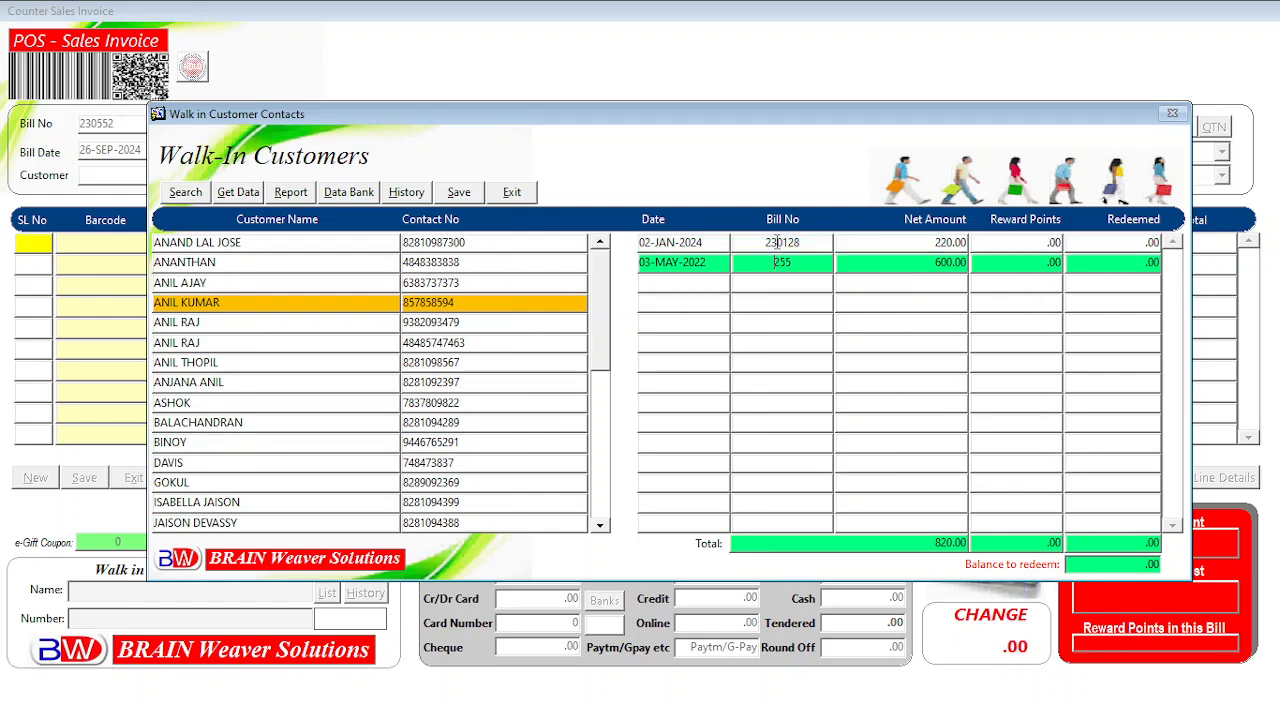
left_click(777, 242)
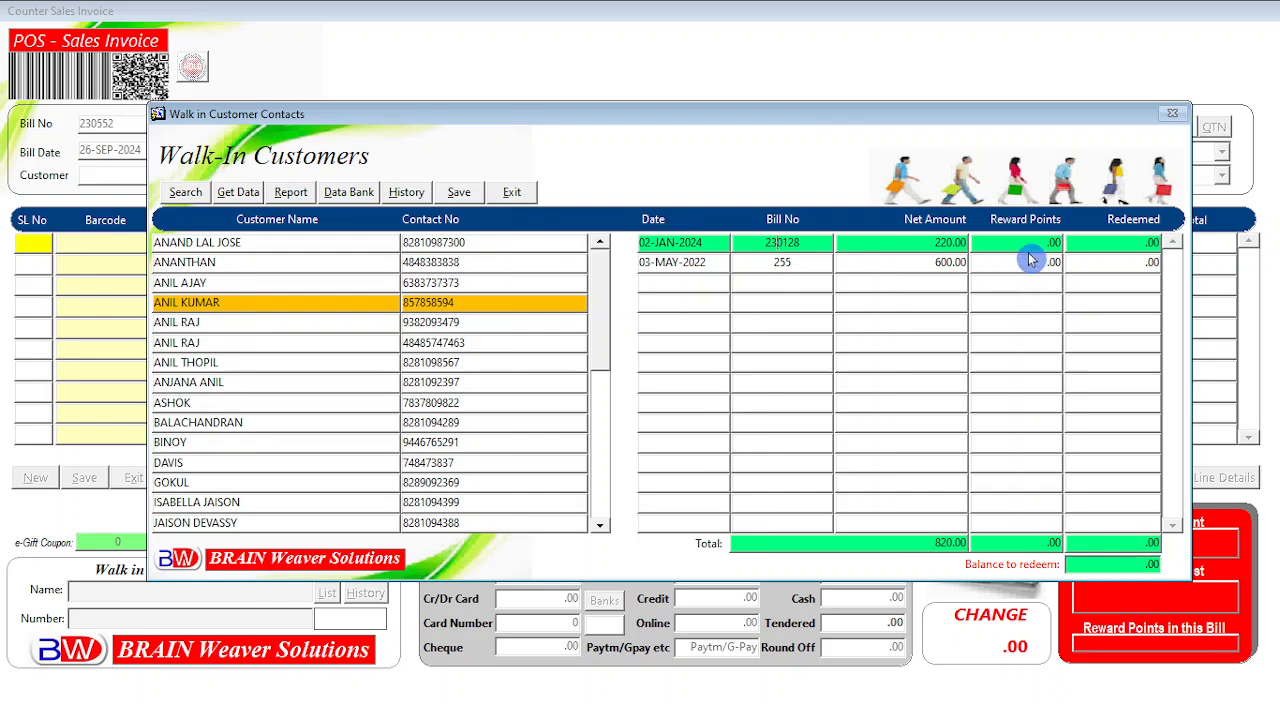
left_click(783, 266)
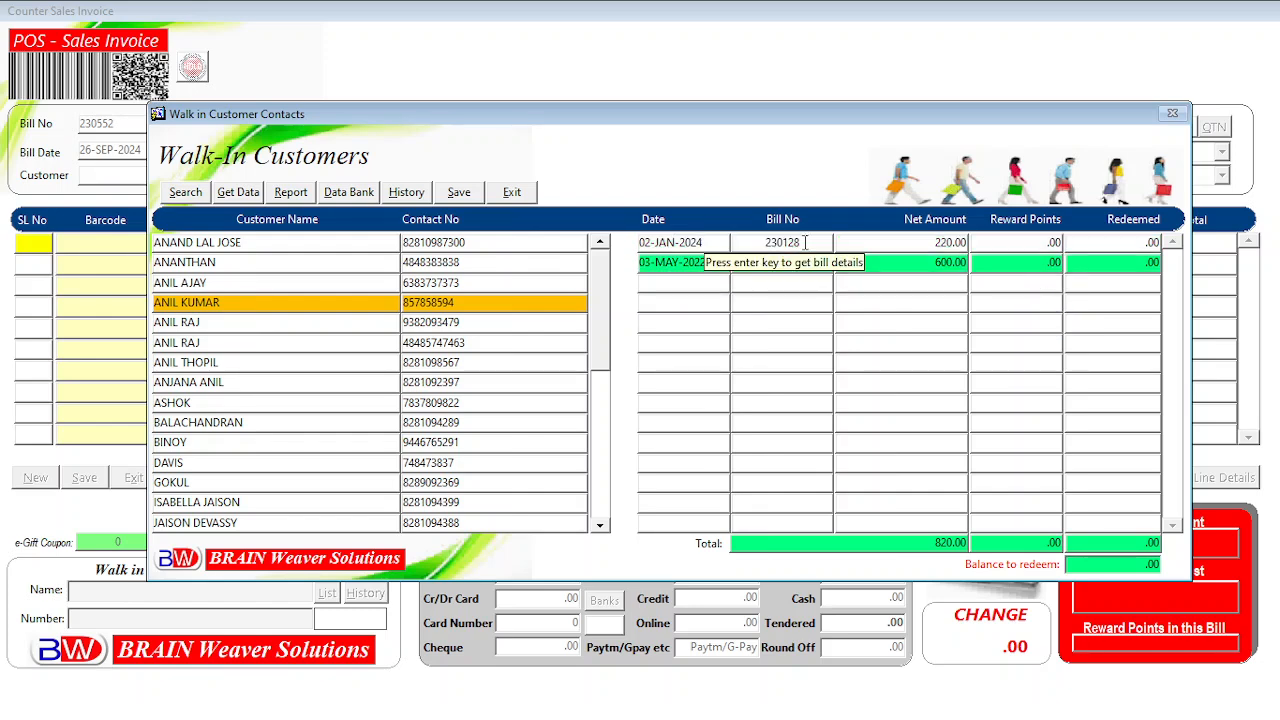
left_click(805, 242)
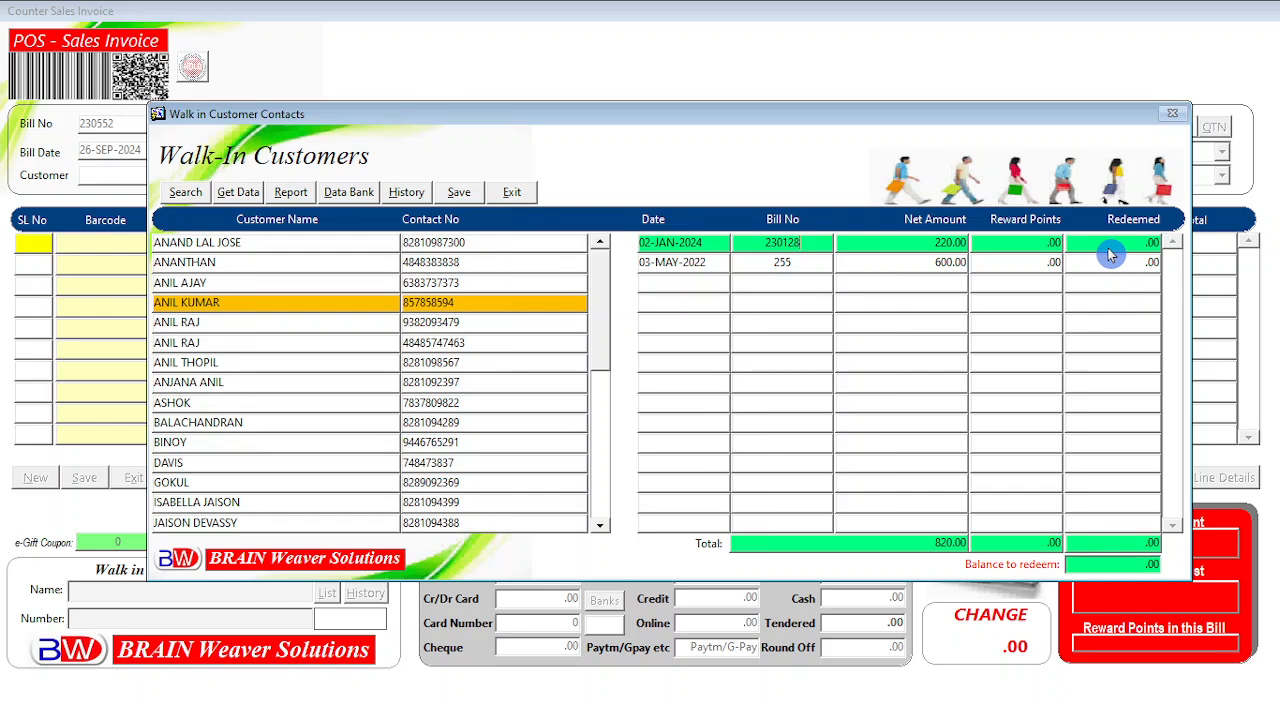
left_click(820, 264)
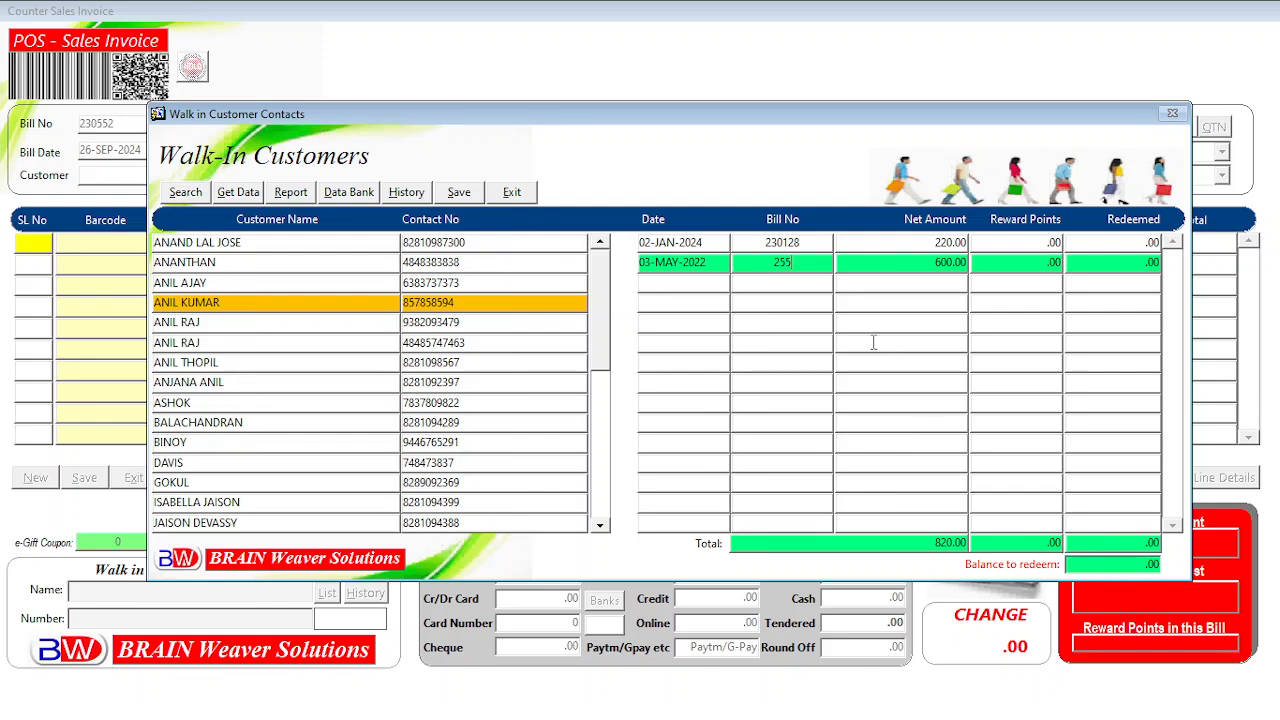
left_click(802, 242)
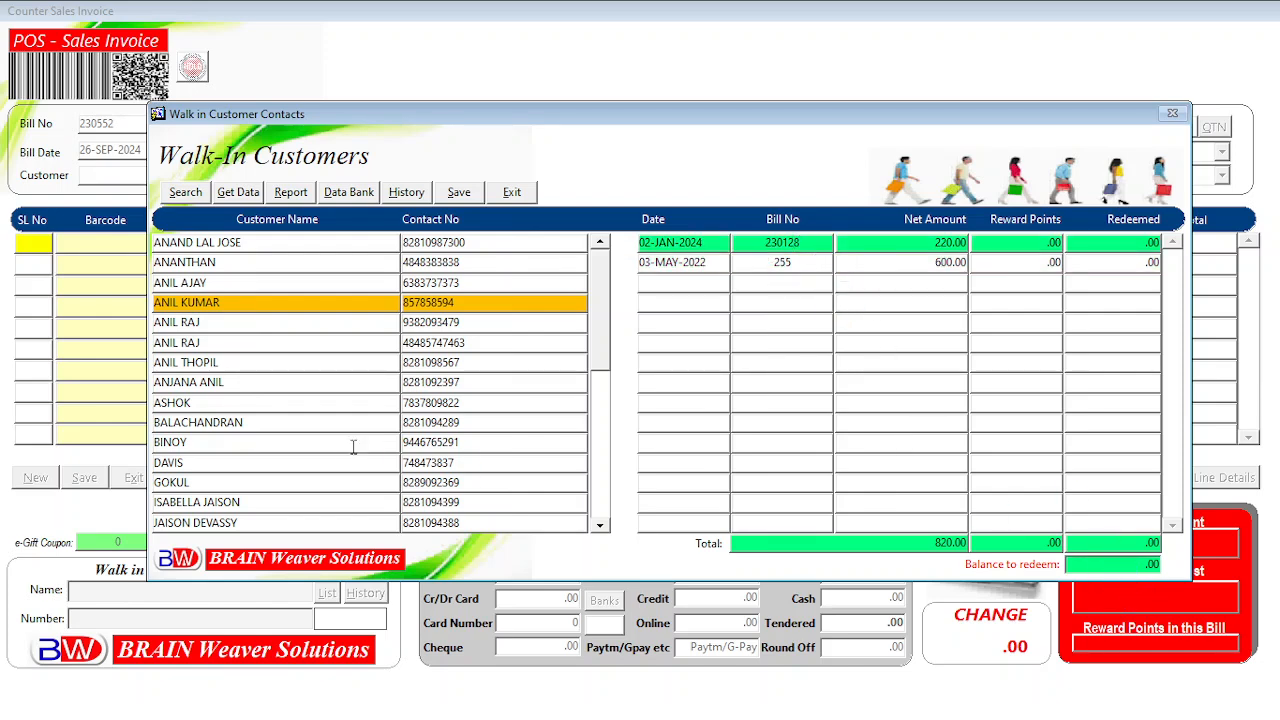
Scroll to the end of the customer list and select the last walk-in customer.
left_click(245, 503)
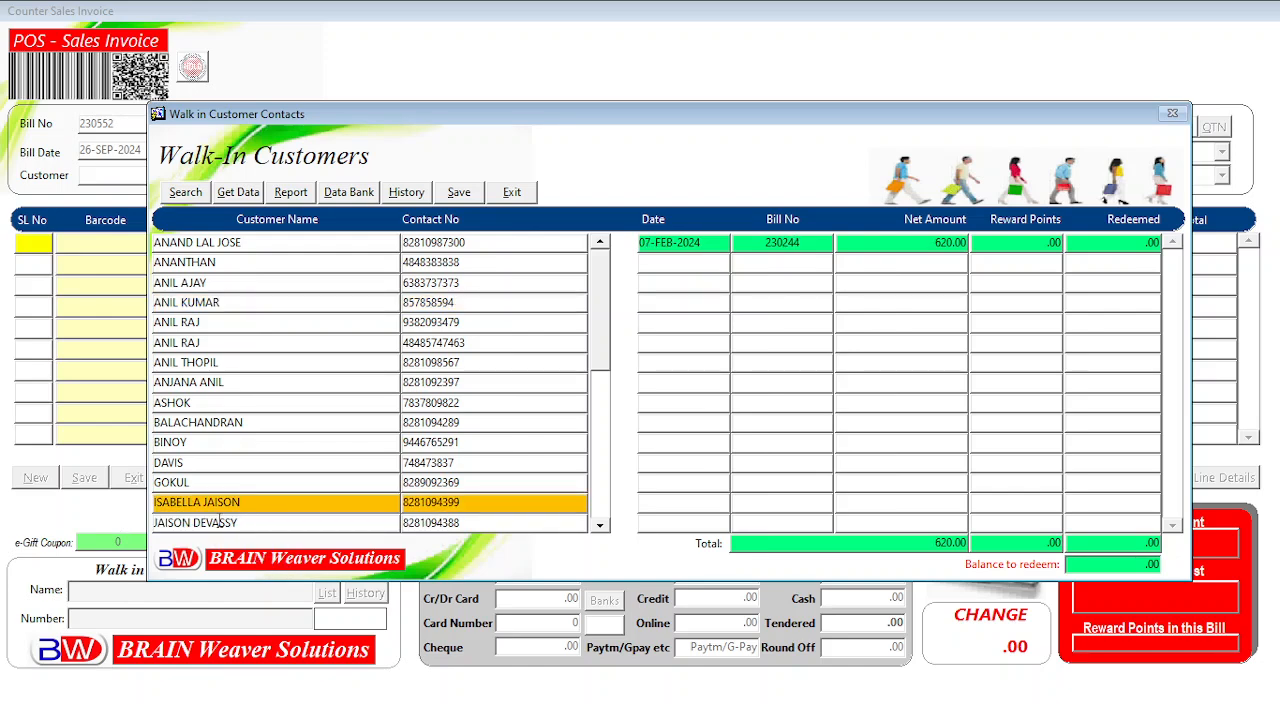
left_click(220, 522)
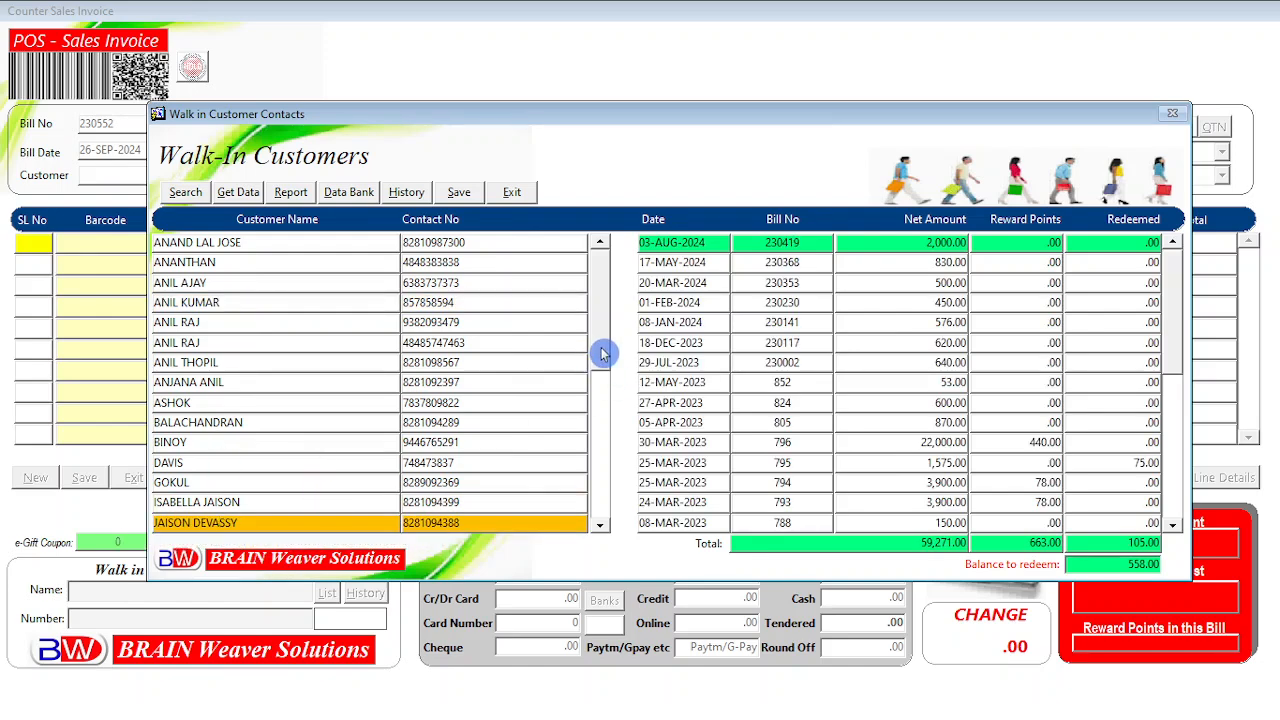
left_click_drag(604, 352, 603, 528)
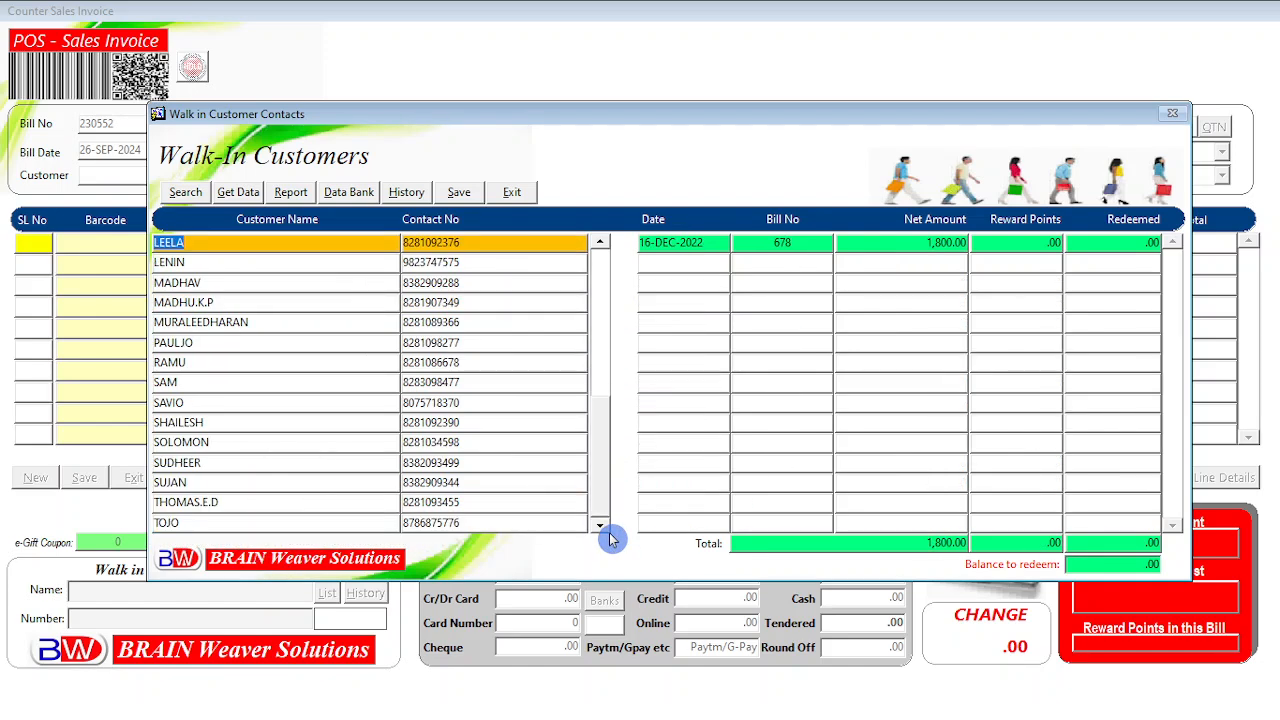
left_click(176, 523)
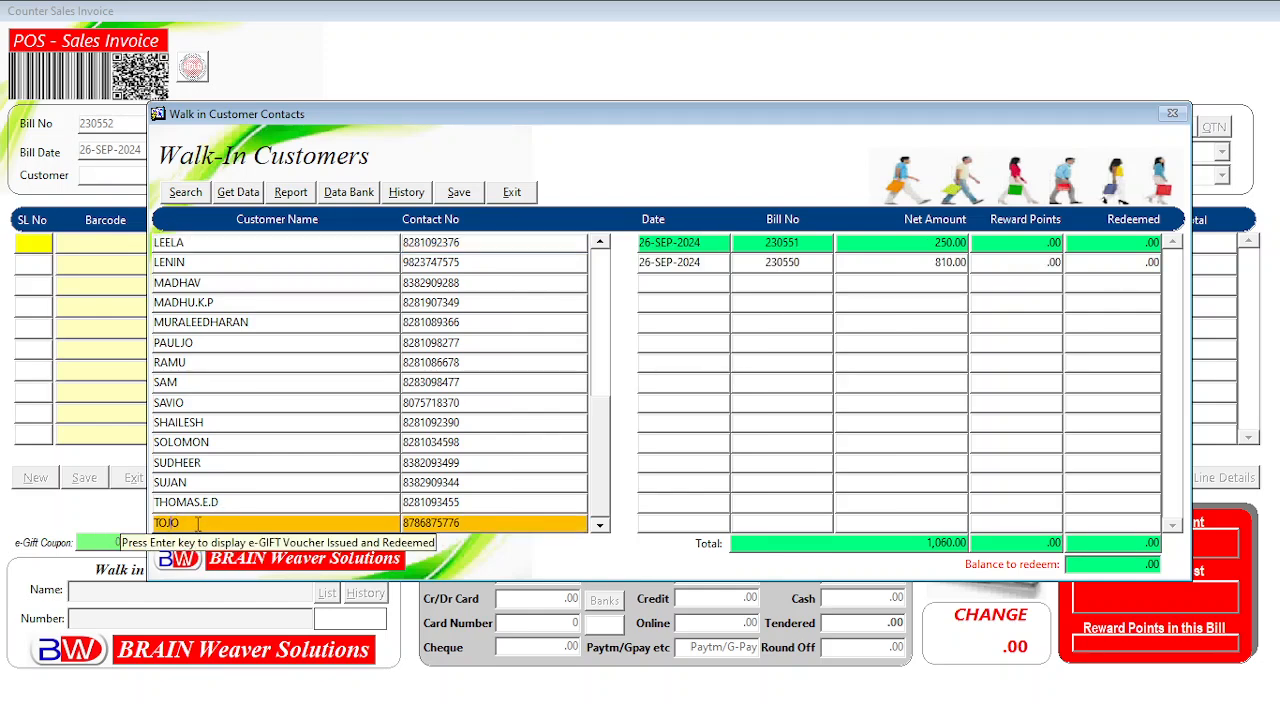
left_click(200, 500)
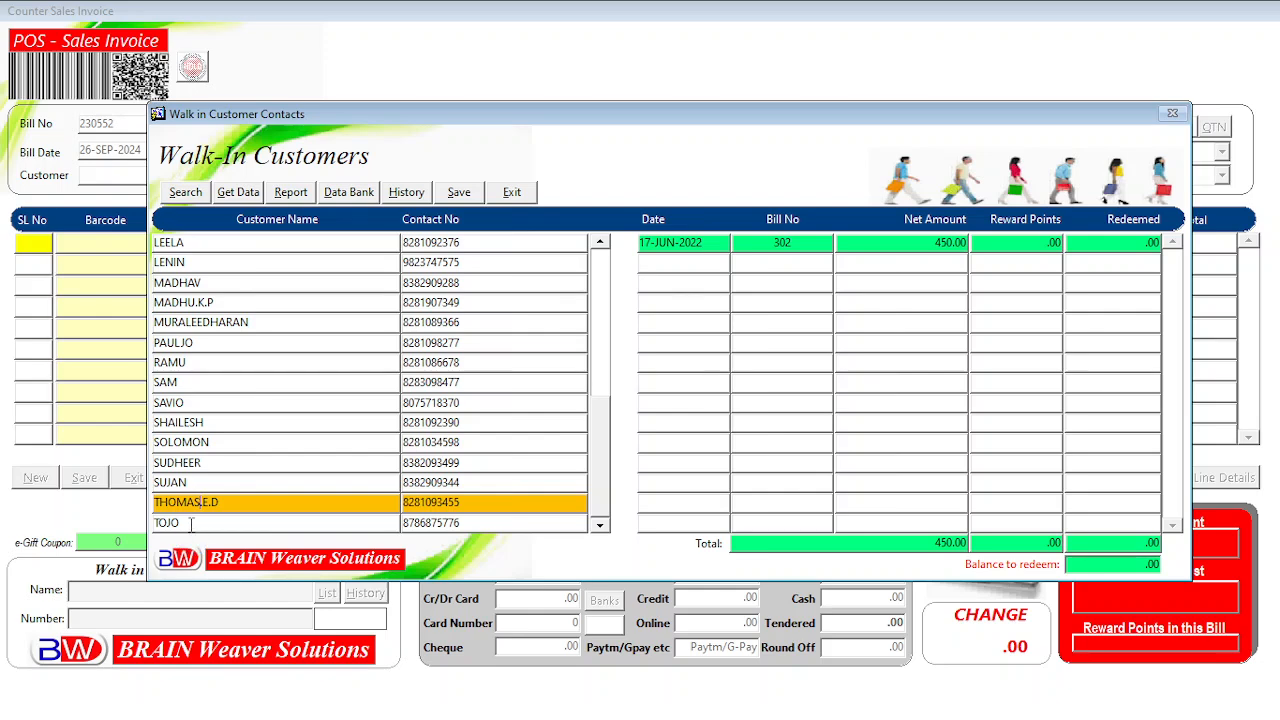
left_click(198, 523)
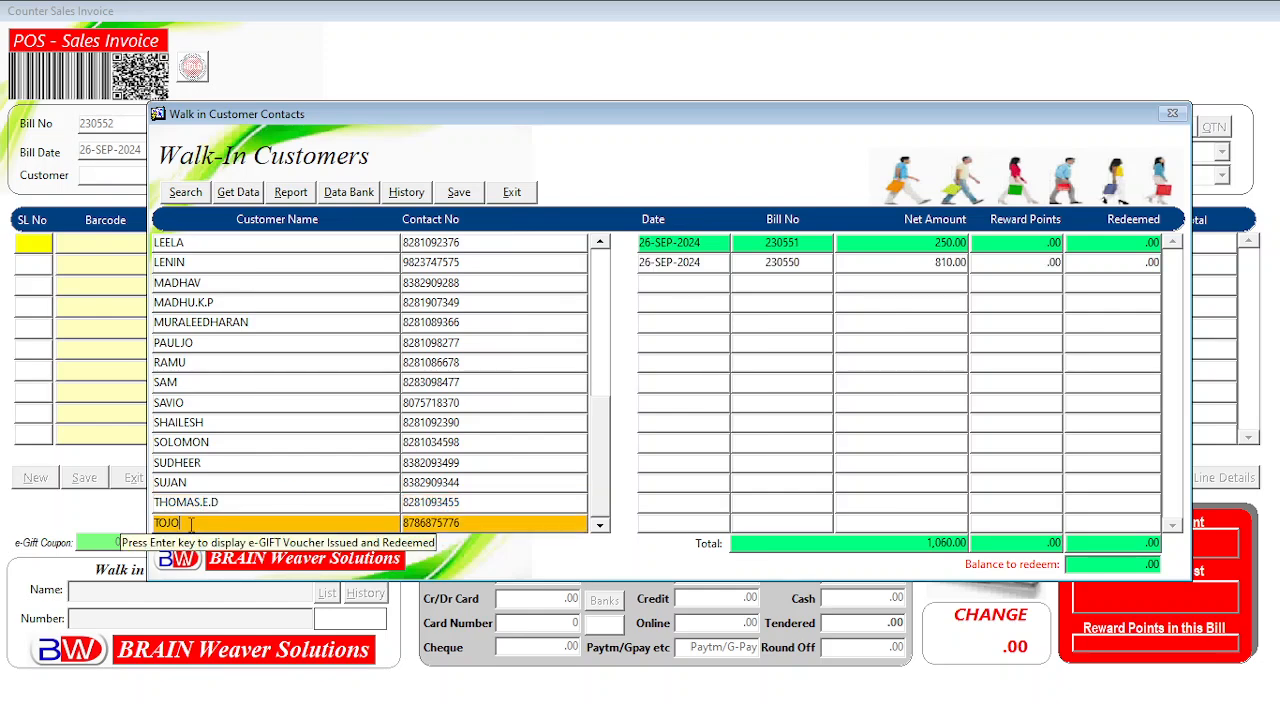
Compare that customer's bills 230550 (810.00) and 230551 (250.00), ending on 230551.
left_click(810, 263)
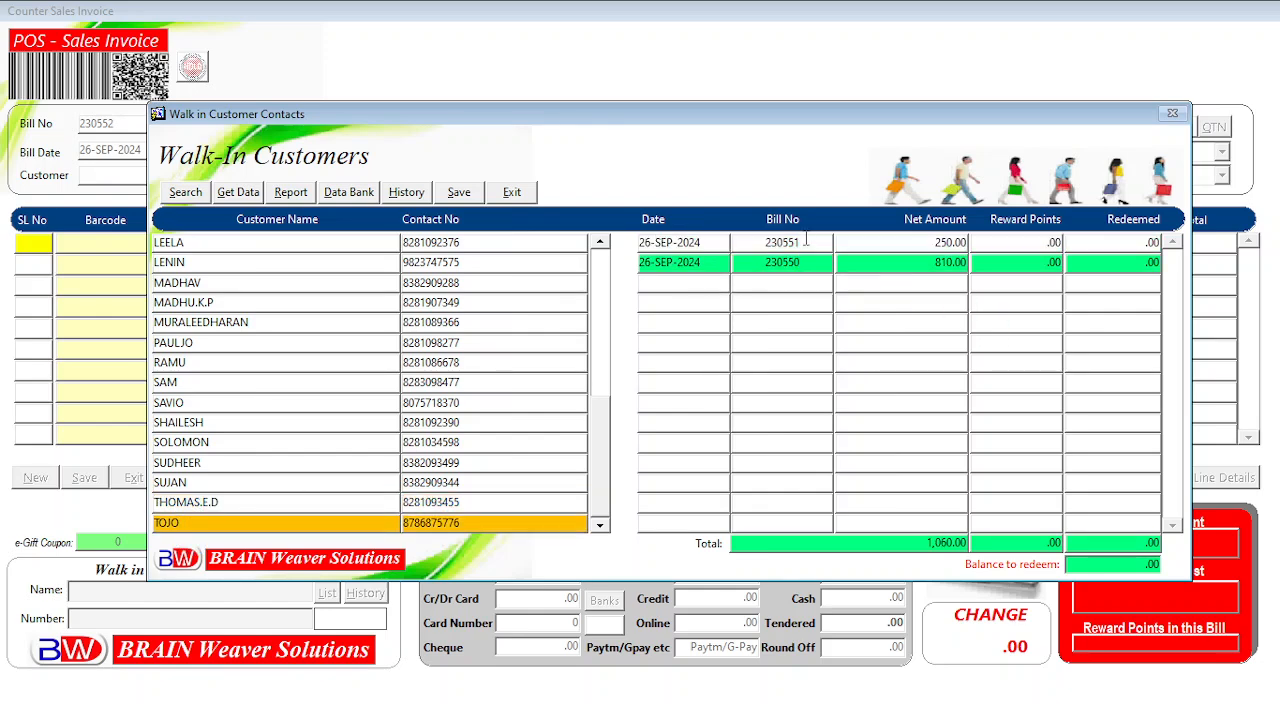
left_click(798, 246)
left_click(798, 260)
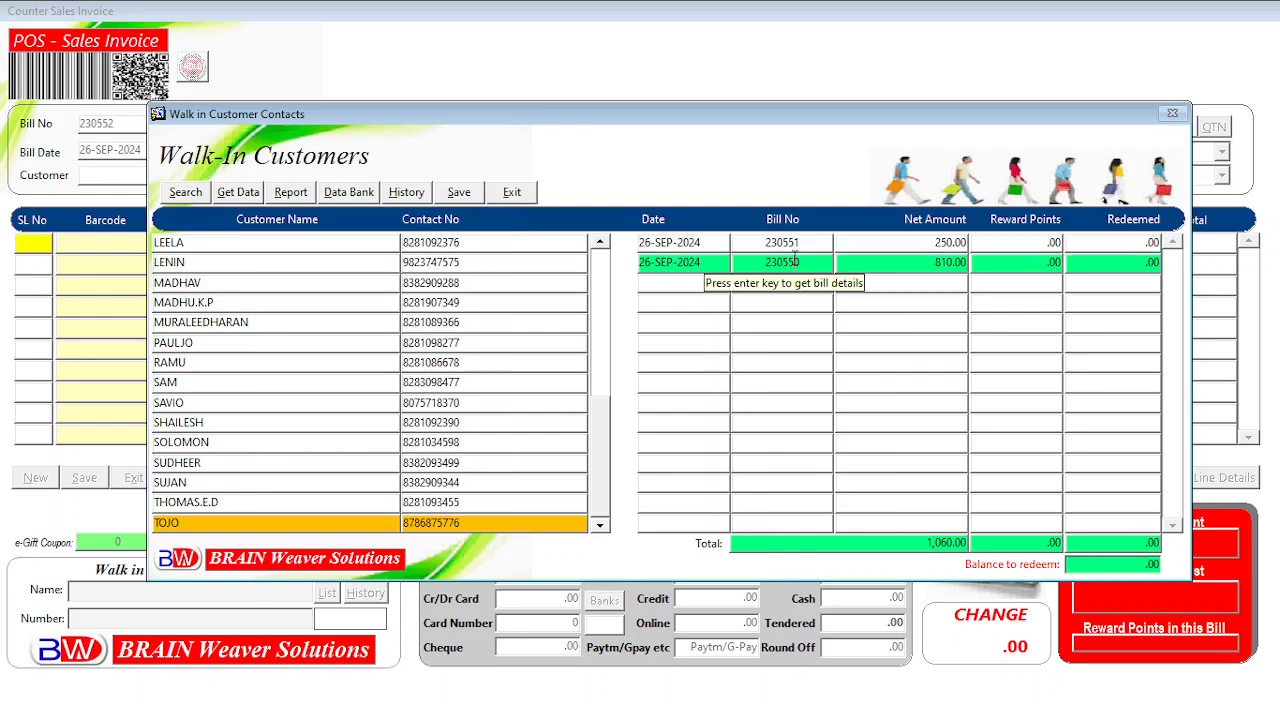
left_click(799, 245)
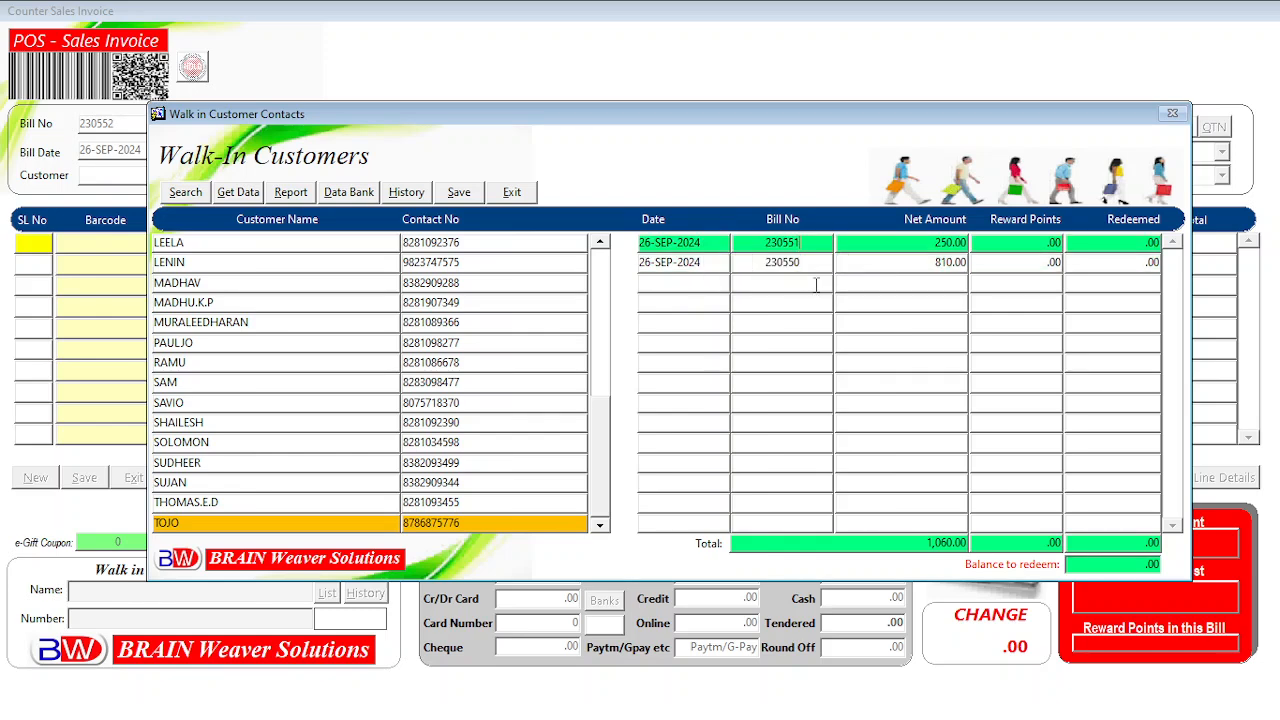
left_click(810, 265)
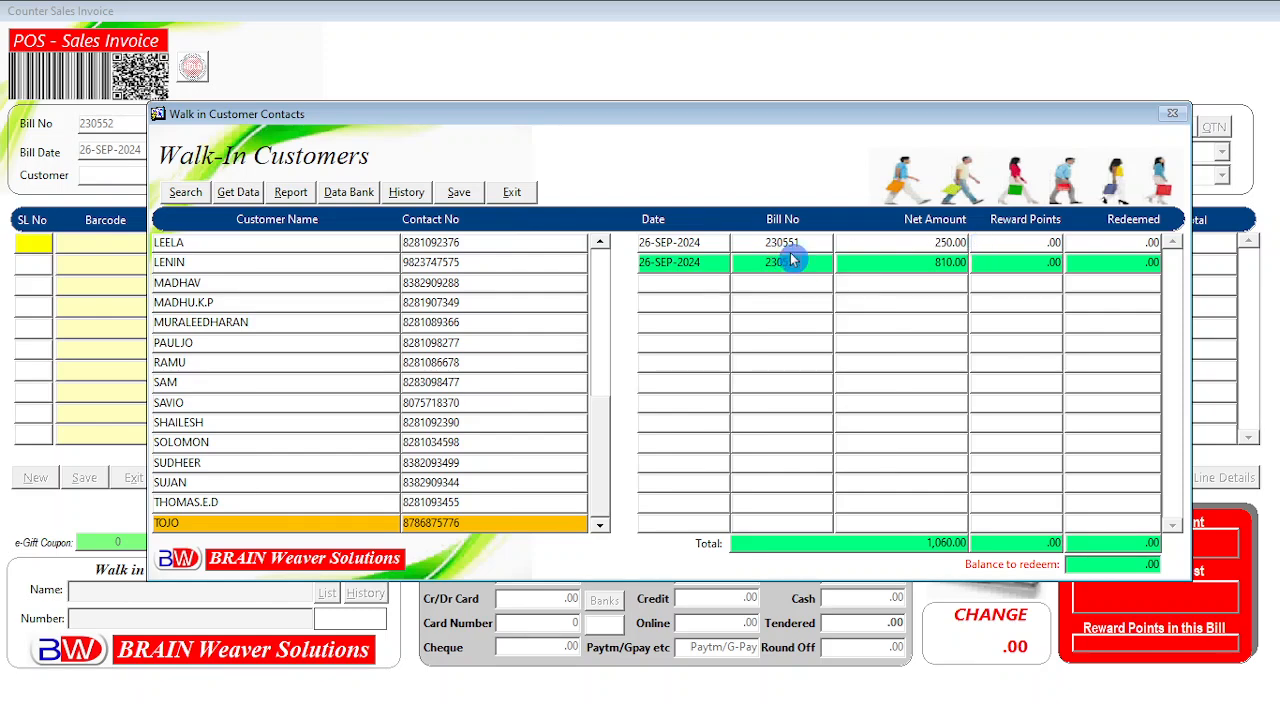
left_click(826, 245)
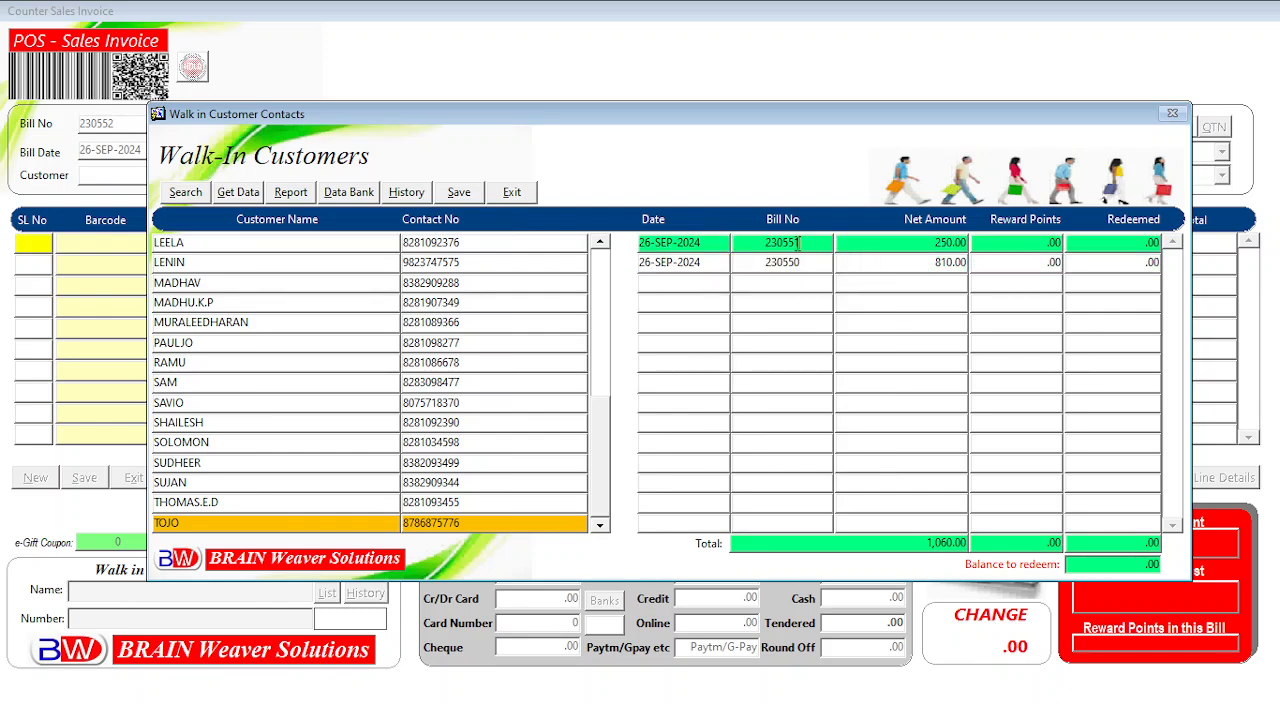
Inspect bill 230551's item details, then close them and the Walk-In Customers window.
double_click(798, 244)
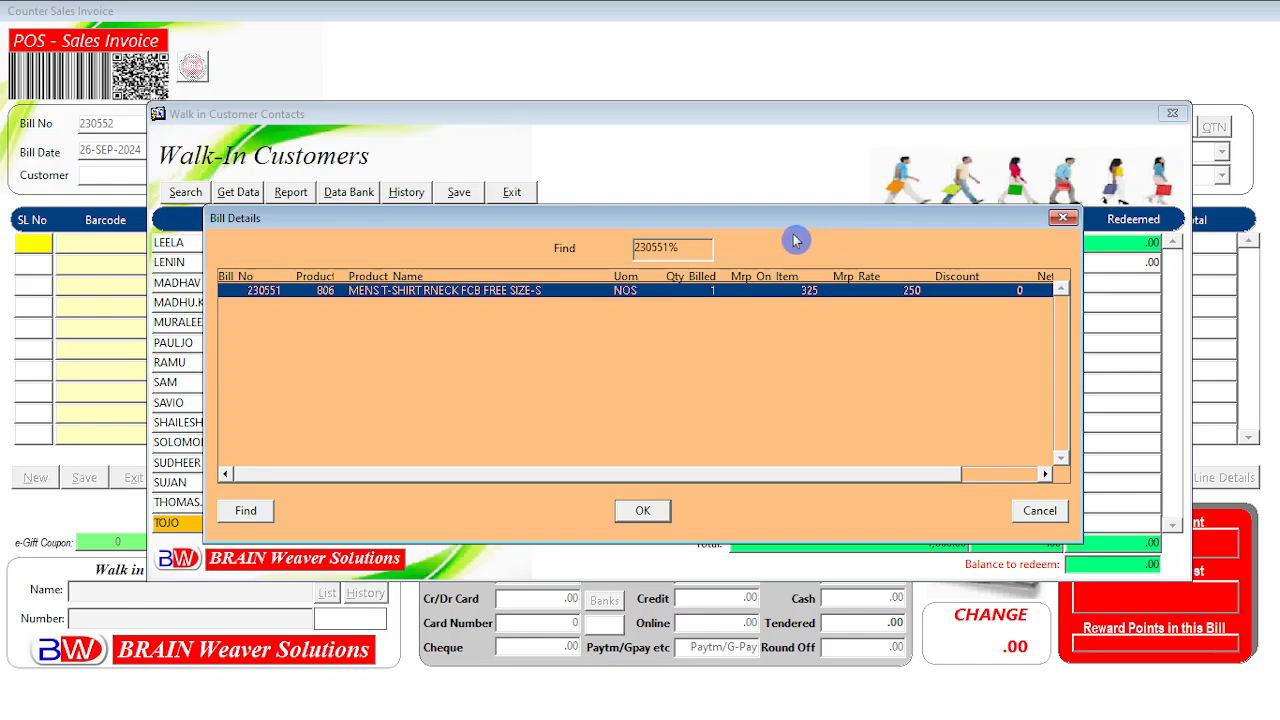
left_click_drag(786, 220, 847, 317)
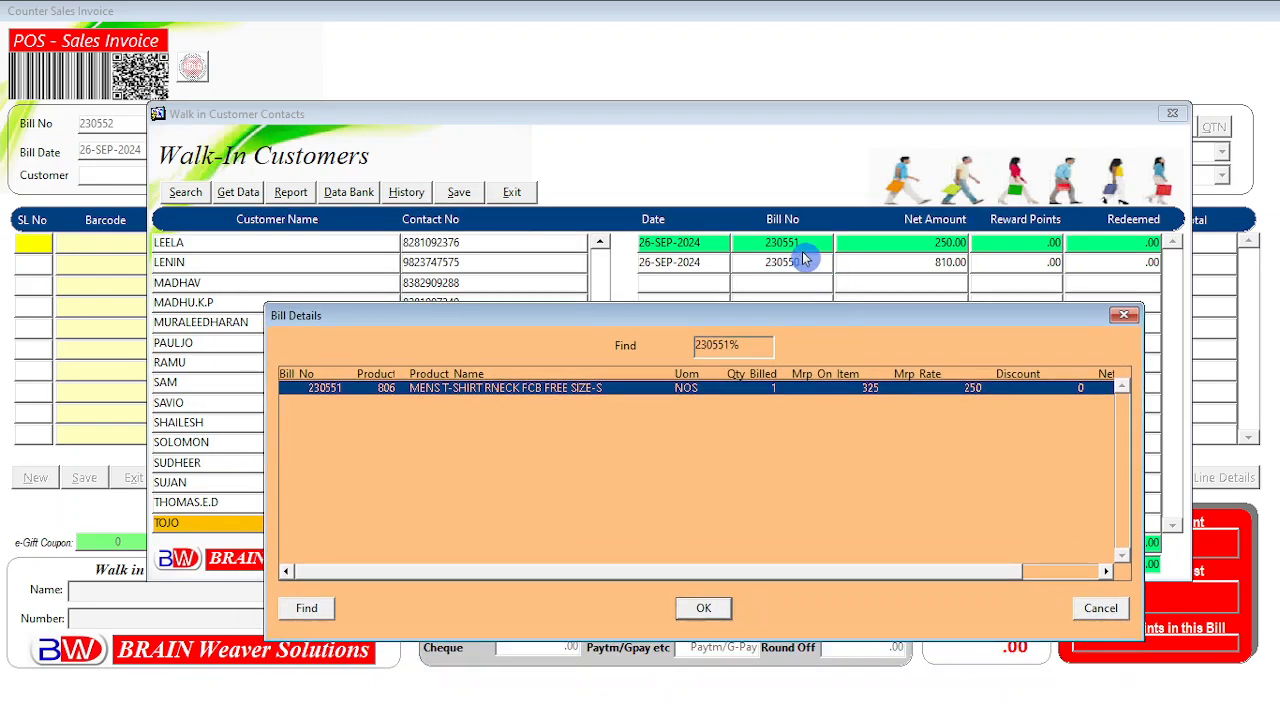
left_click(1092, 608)
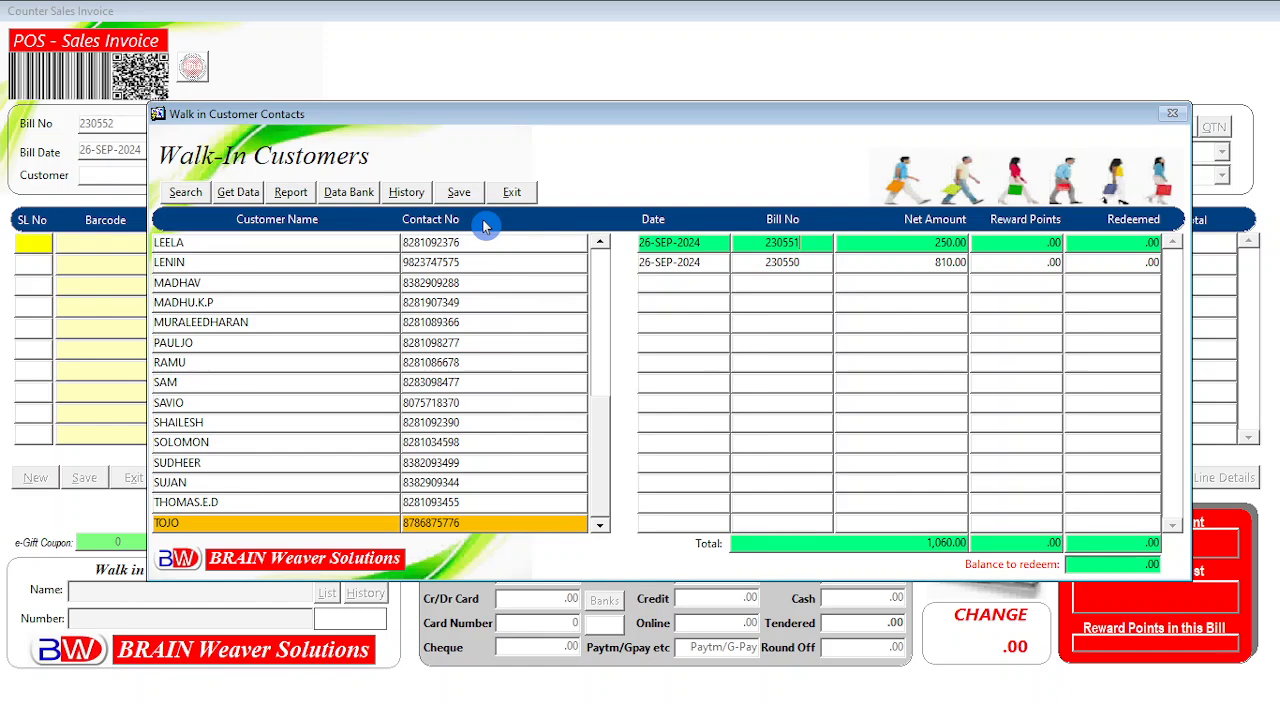
left_click(516, 193)
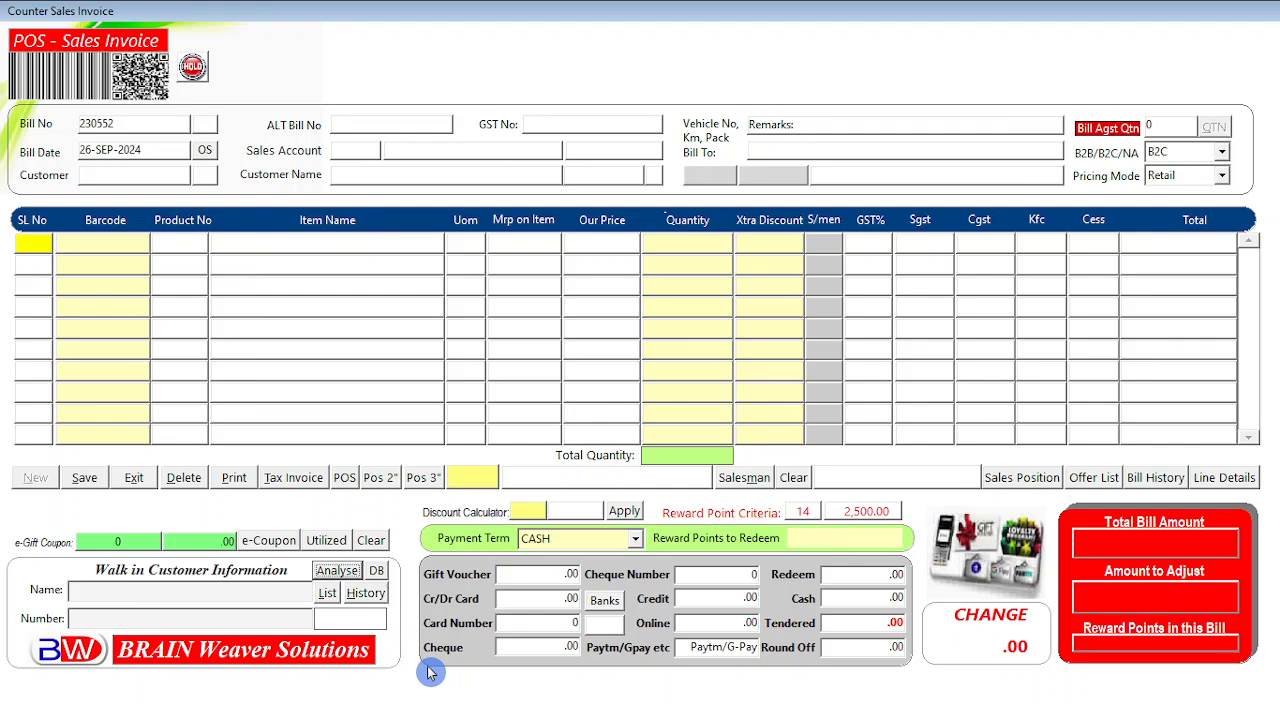
Open and refresh the Contact Bank, then step from the newest contact down to record 8.
left_click(376, 572)
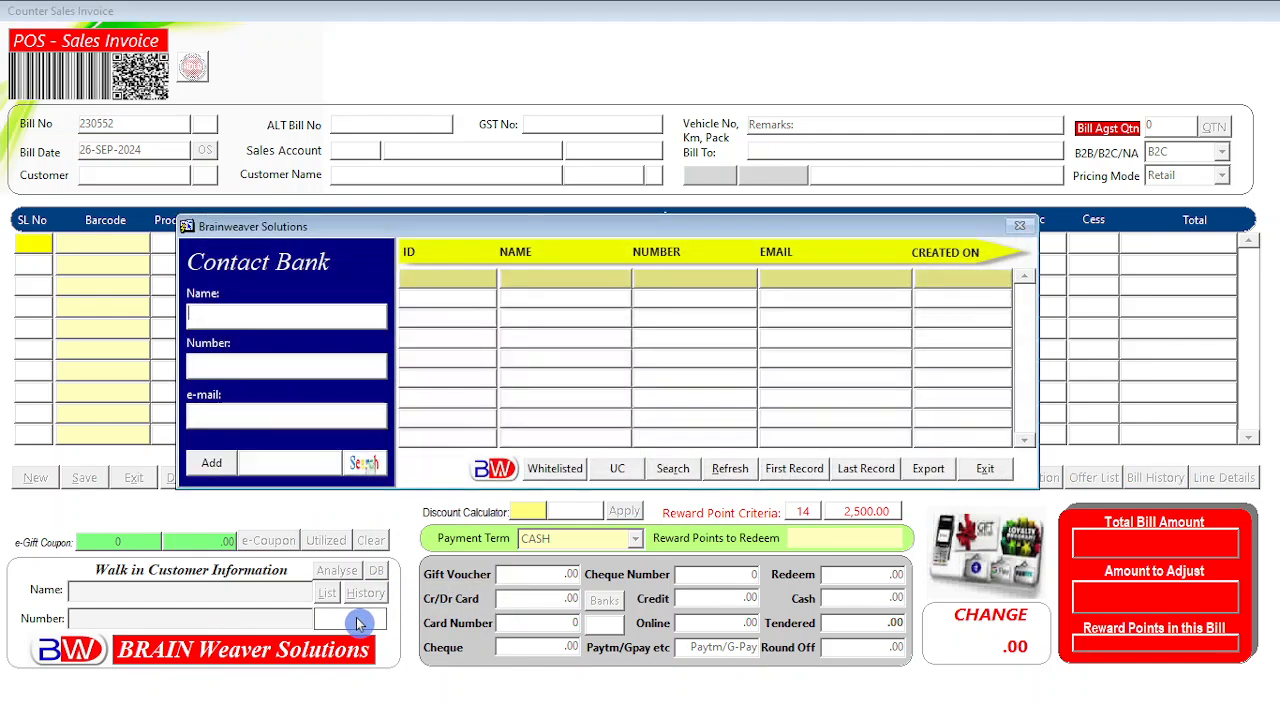
left_click(729, 470)
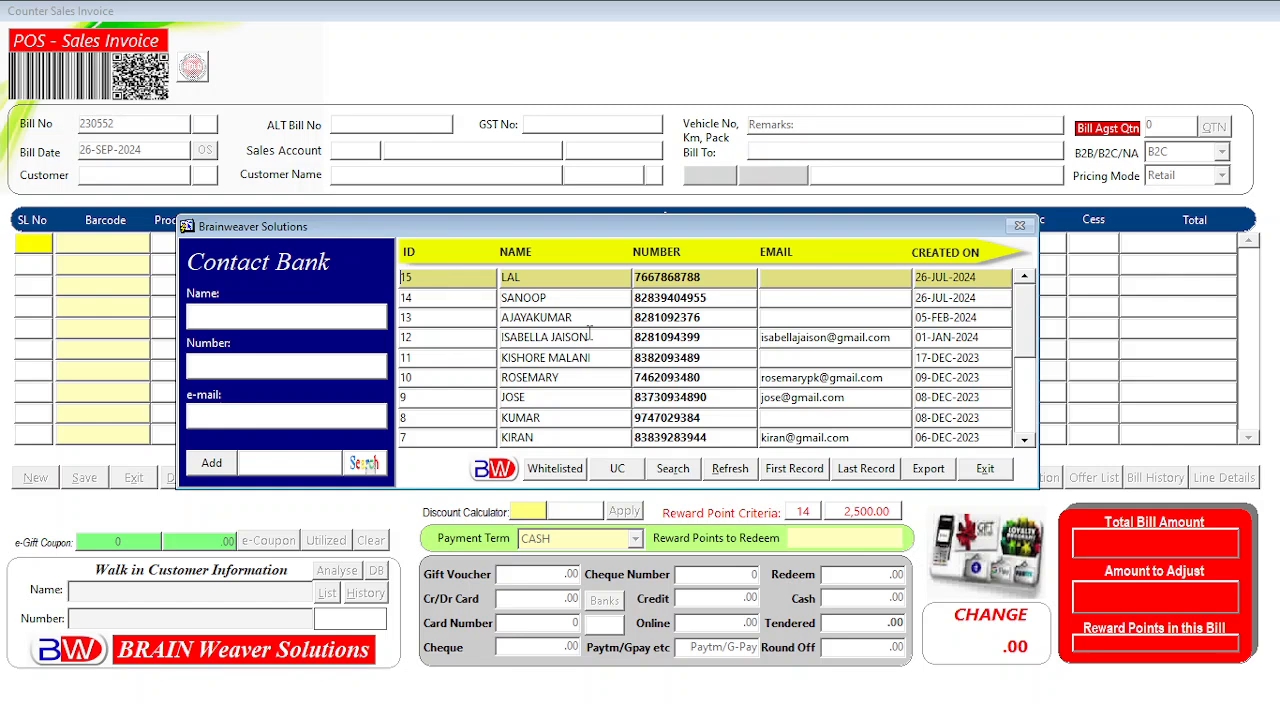
left_click(540, 299)
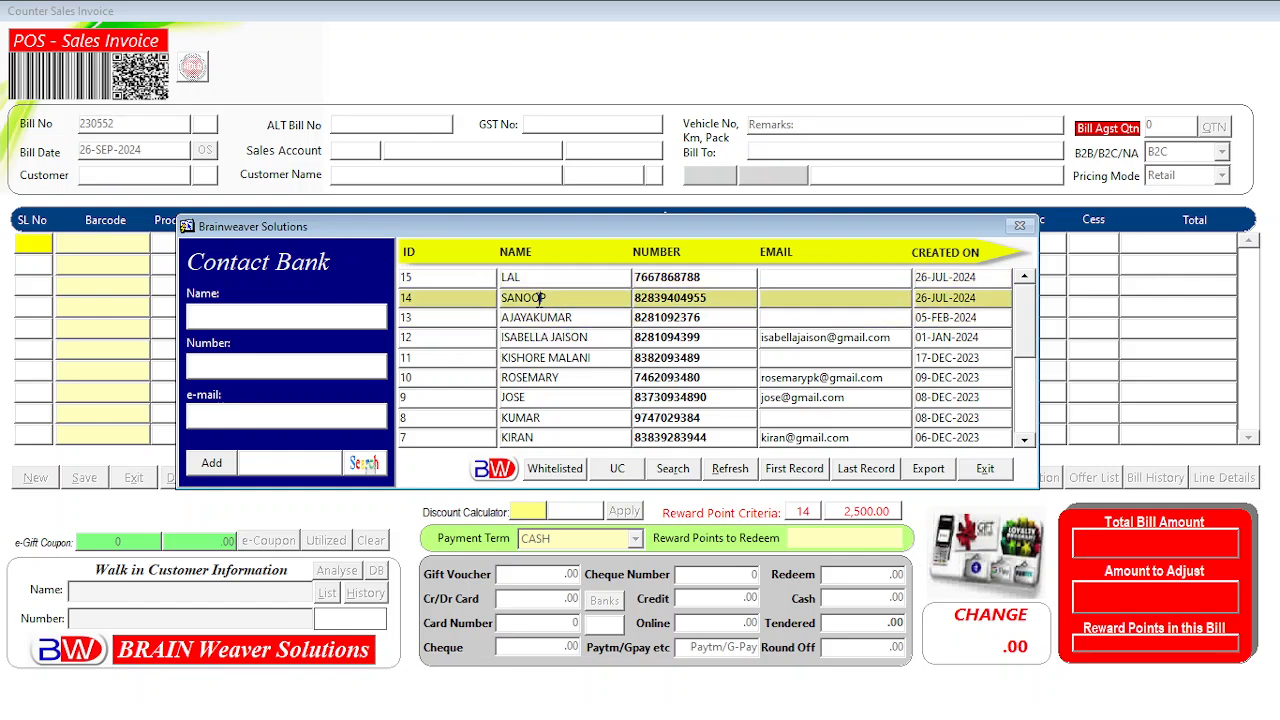
left_click(539, 280)
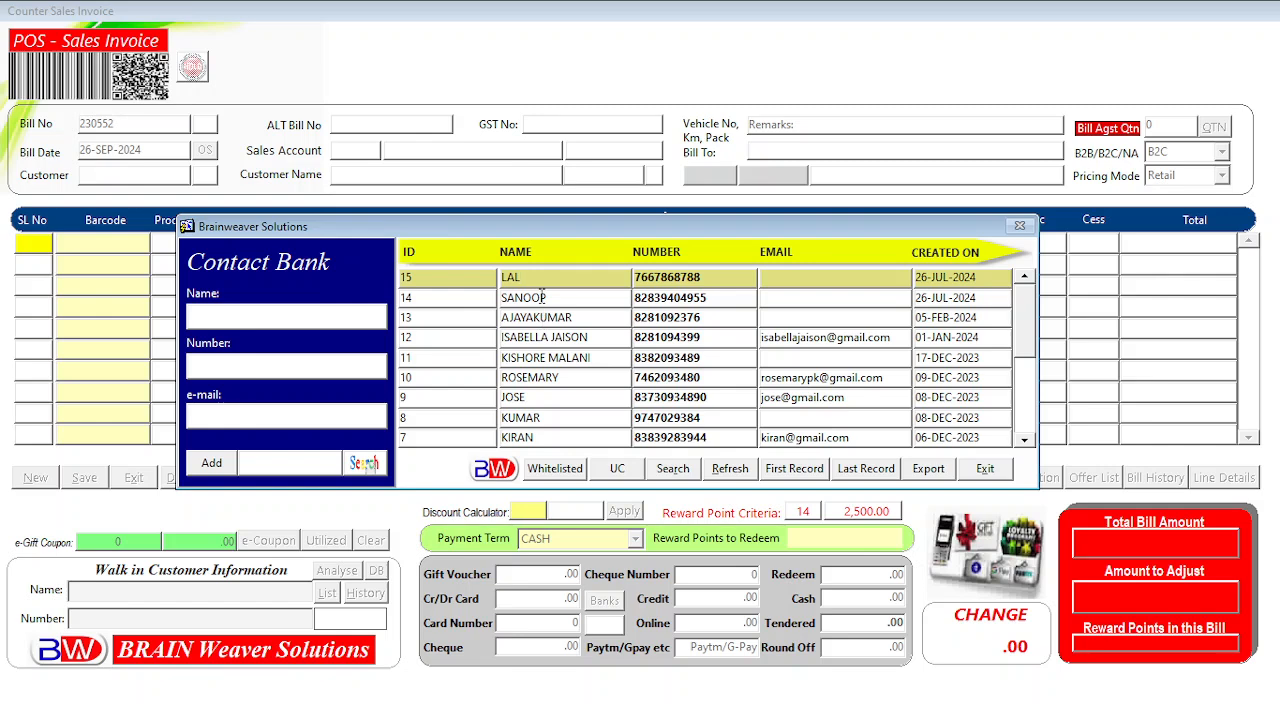
left_click(541, 297)
left_click(544, 318)
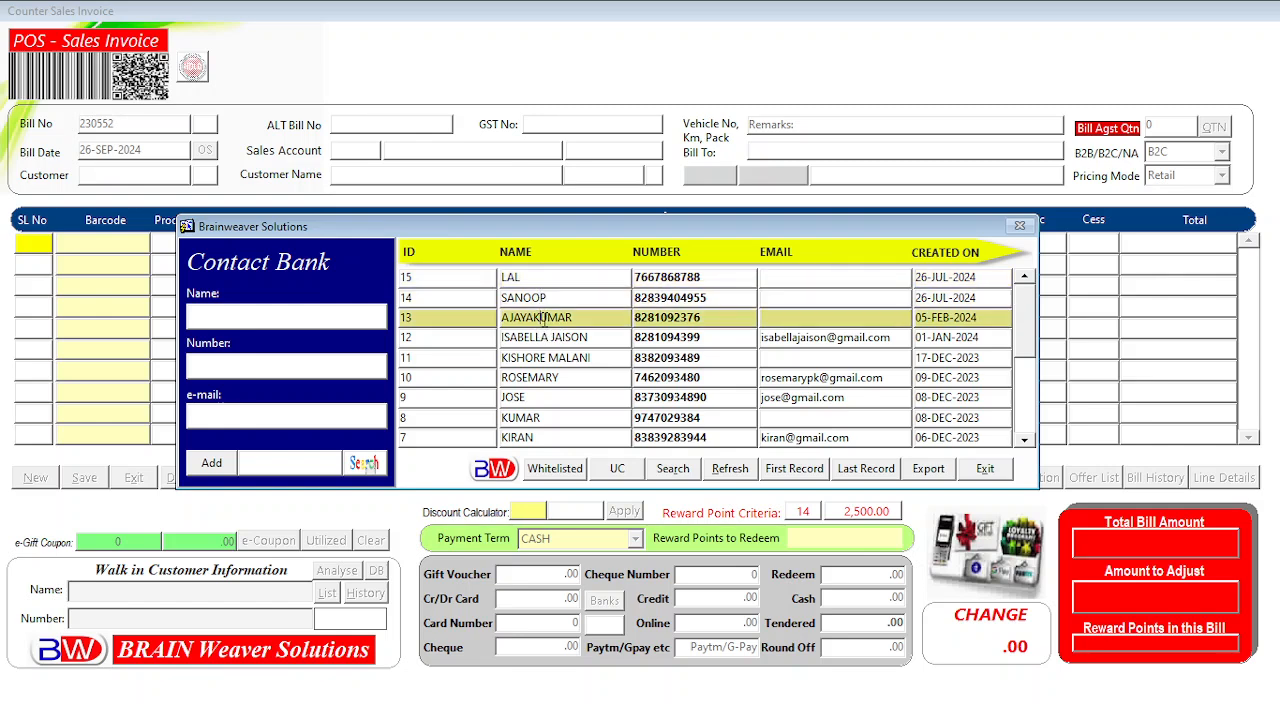
left_click(556, 338)
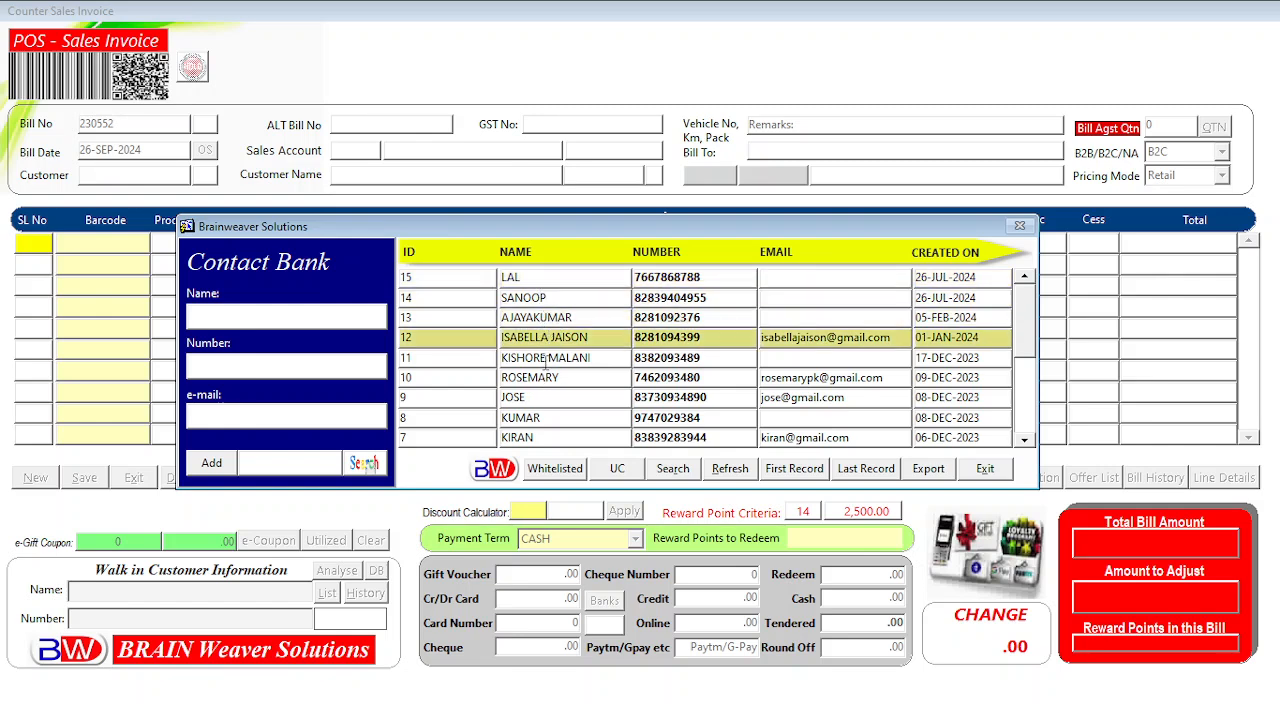
left_click(545, 358)
left_click(553, 378)
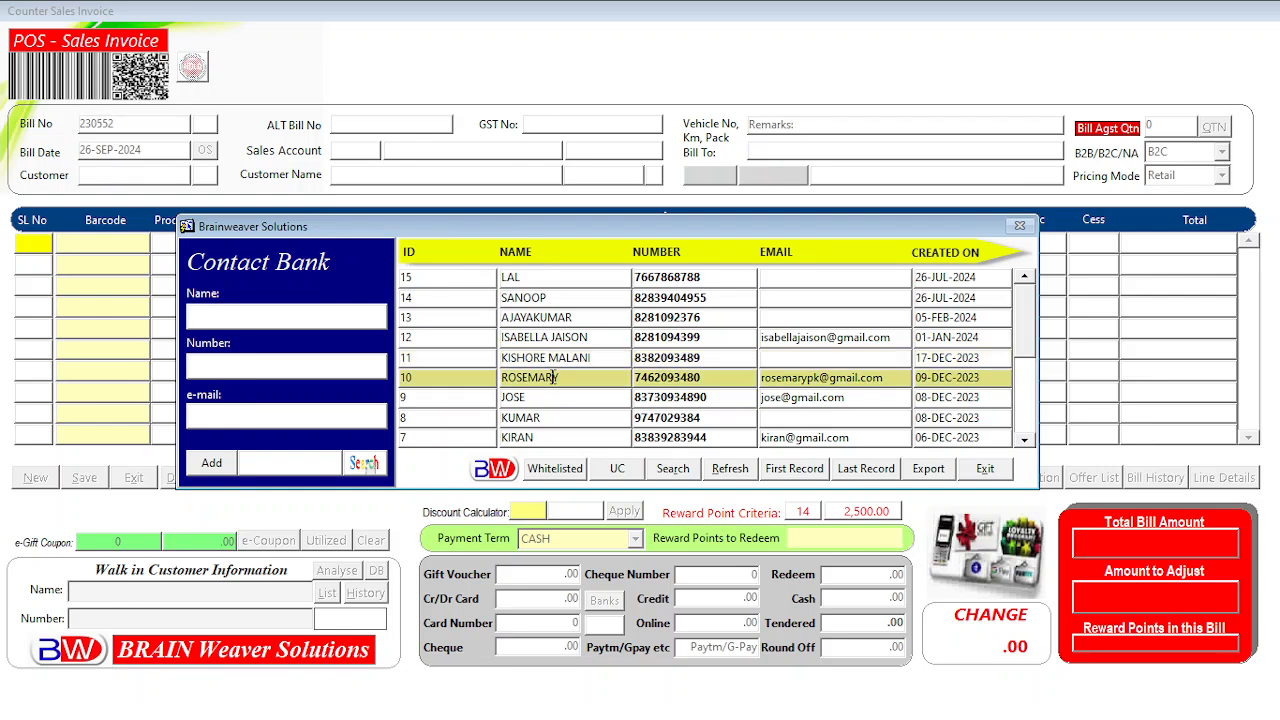
left_click(532, 397)
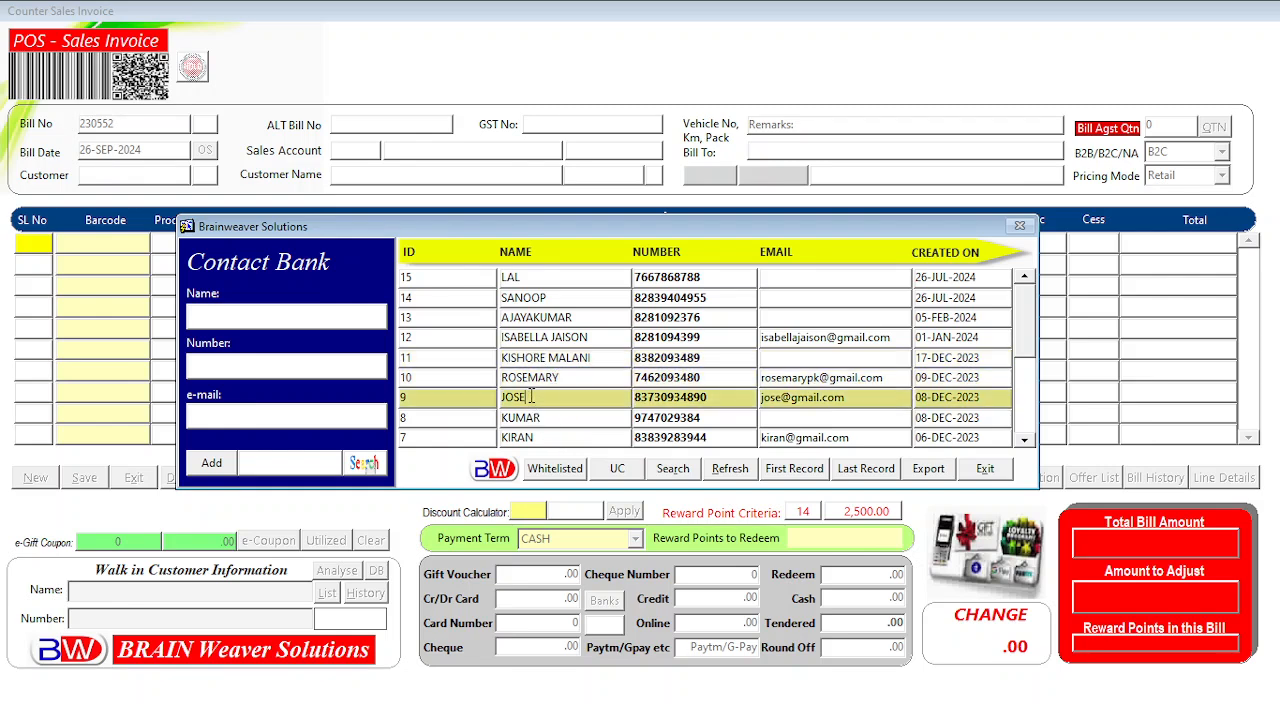
left_click(520, 417)
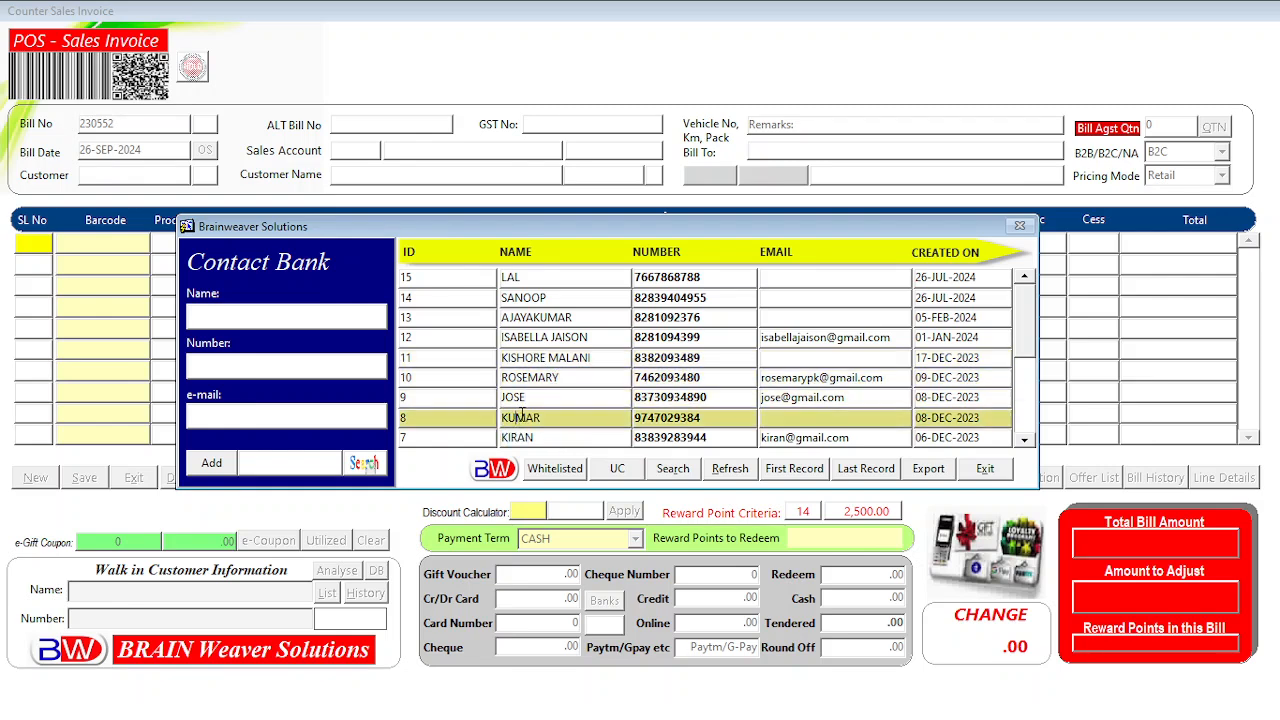
Step back up through contact records 10 to 14, ending on record 13.
left_click(548, 377)
left_click(545, 358)
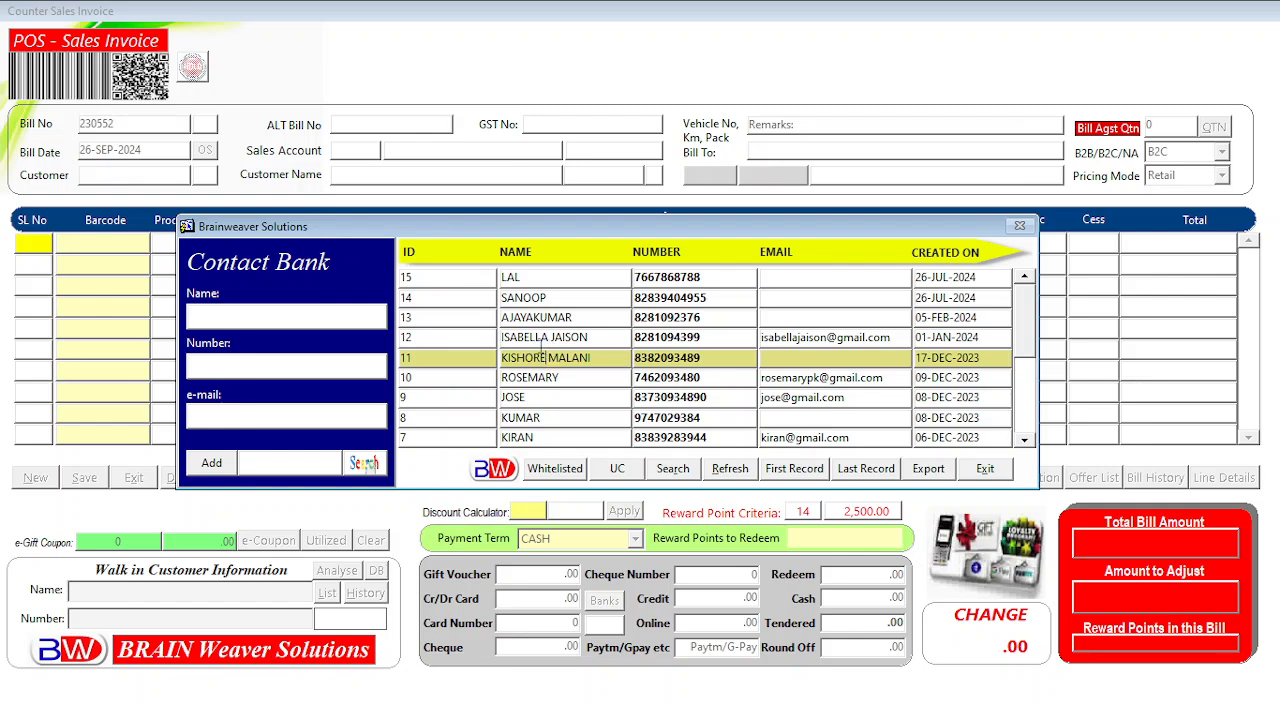
left_click(540, 338)
left_click(535, 318)
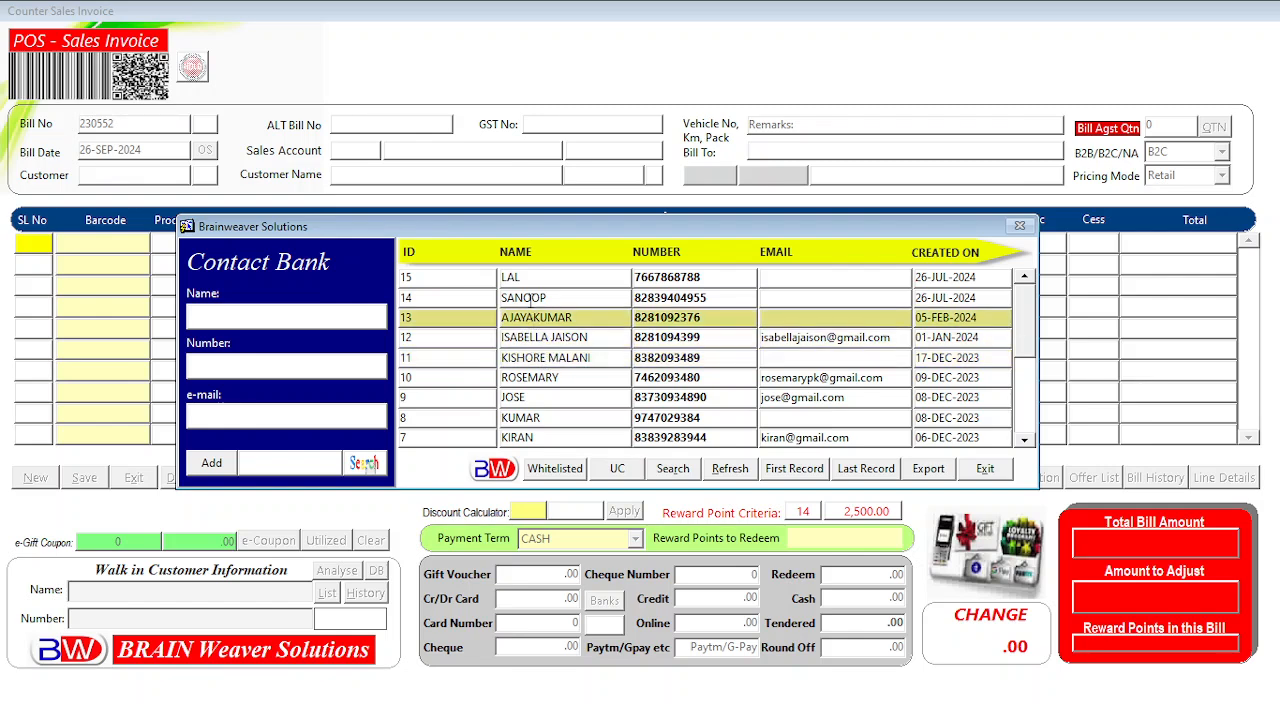
left_click(531, 297)
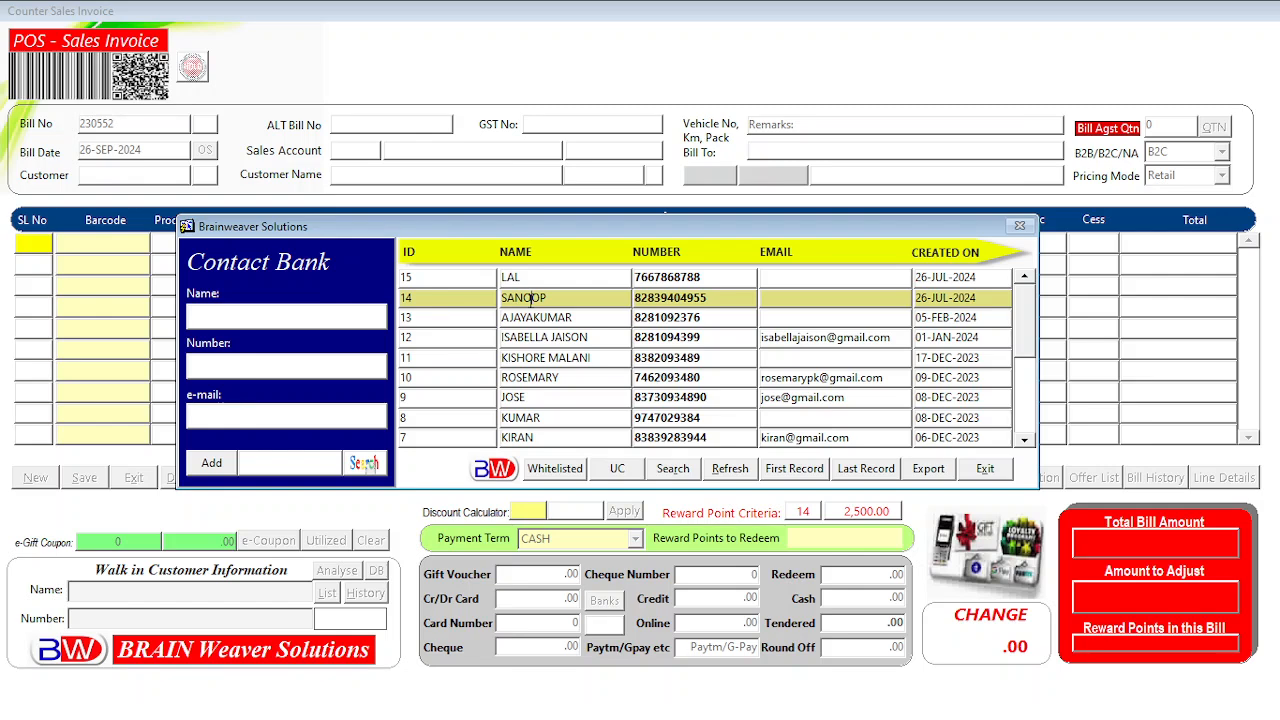
left_click(537, 336)
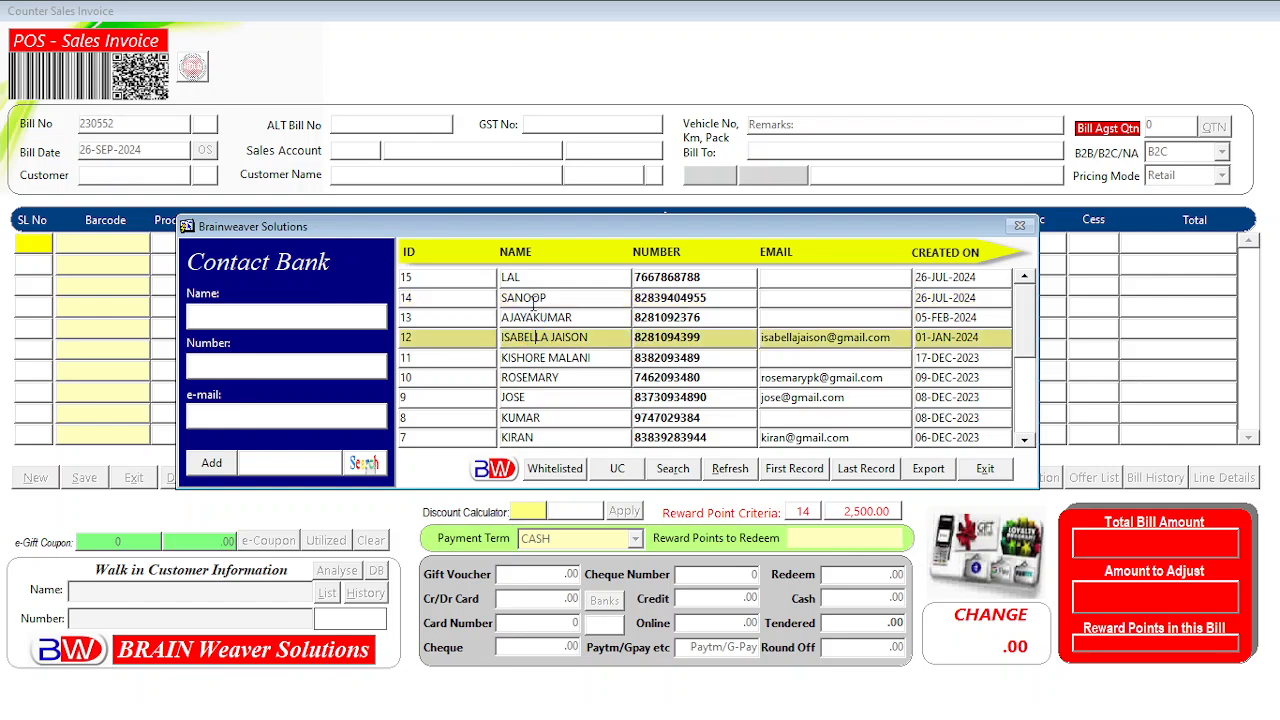
left_click(541, 317)
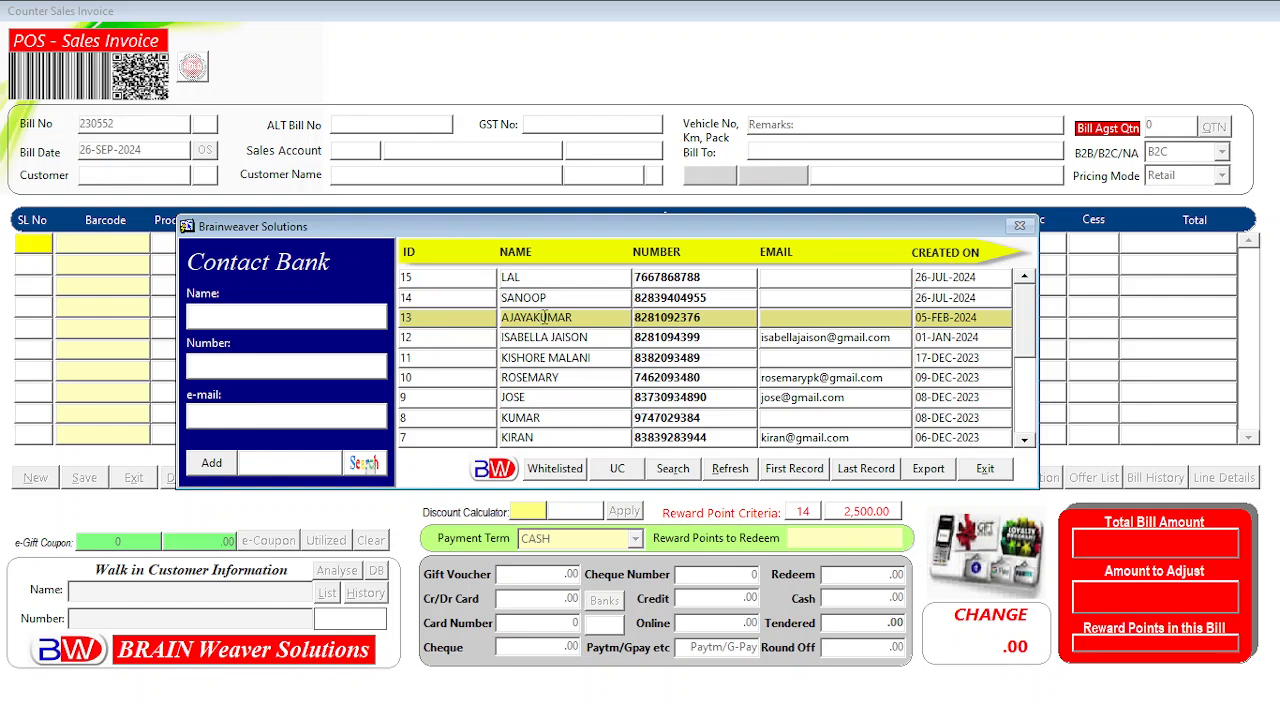
Exit the Contact Bank without saving, back to blank bill 230552.
left_click(985, 475)
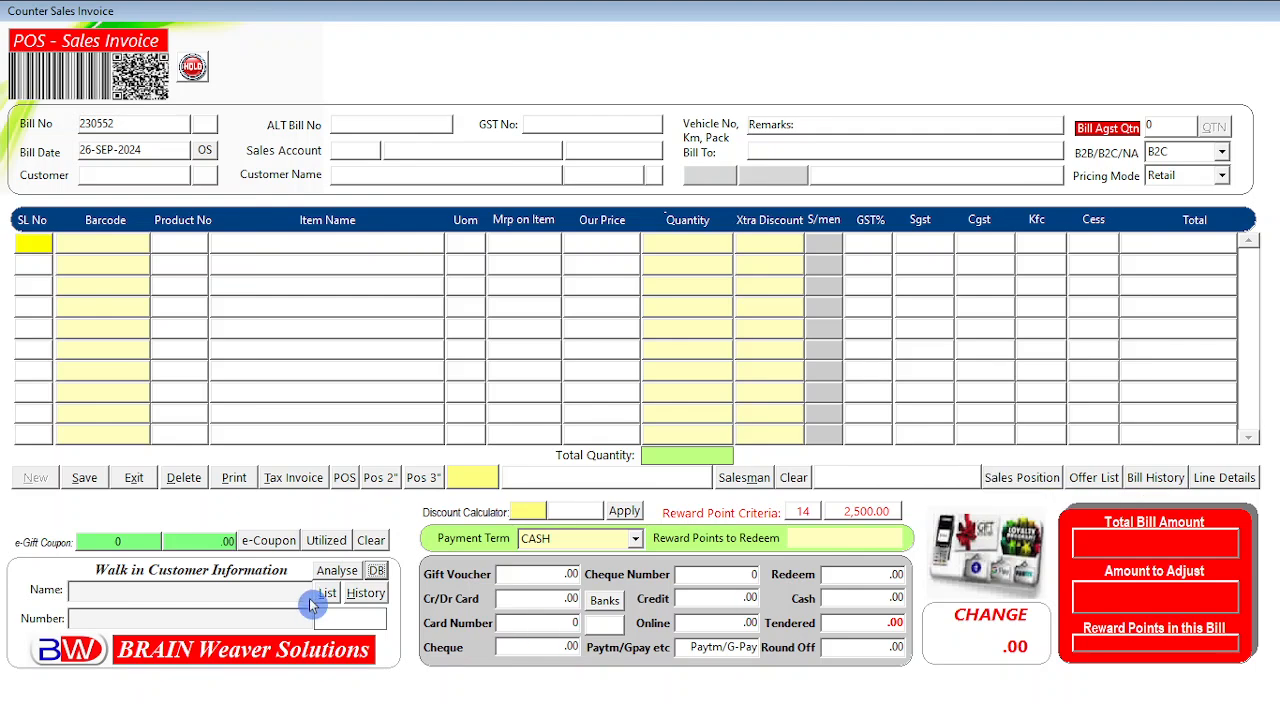
left_click(253, 546)
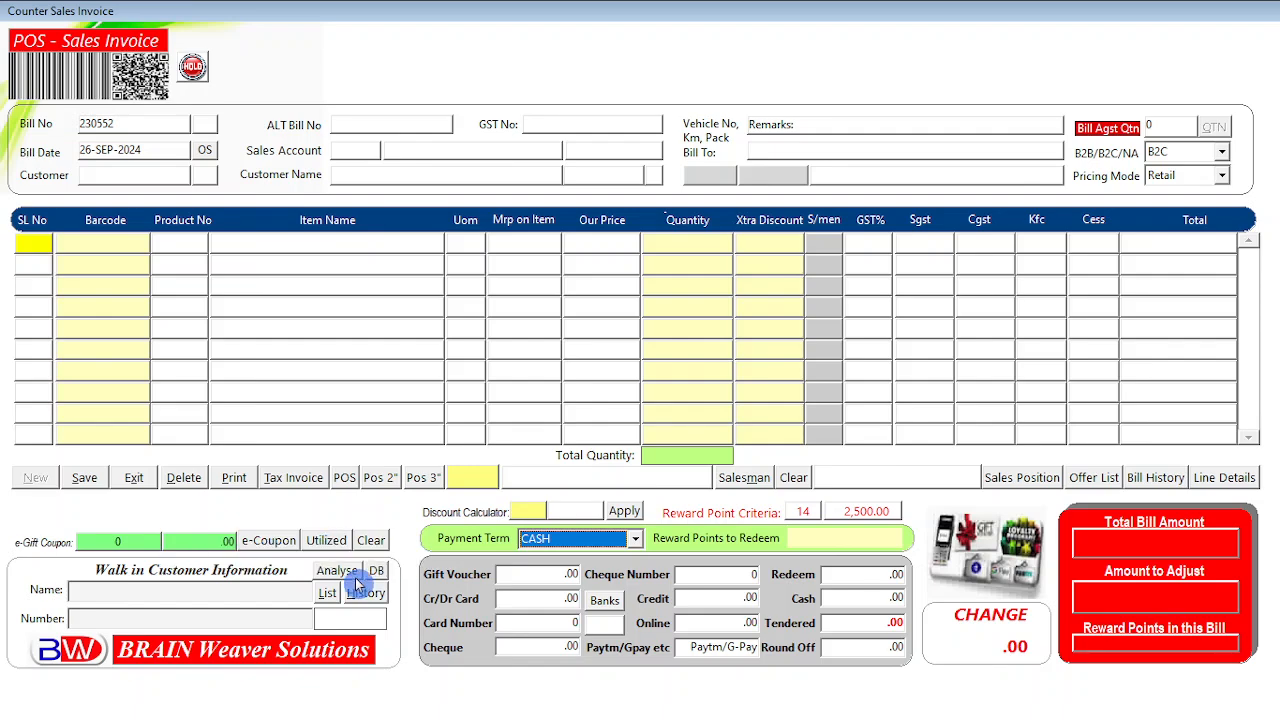
Browse the utilized and lapsed e-gift coupon list, then exit the Counter Sales Invoice without saving.
left_click(340, 548)
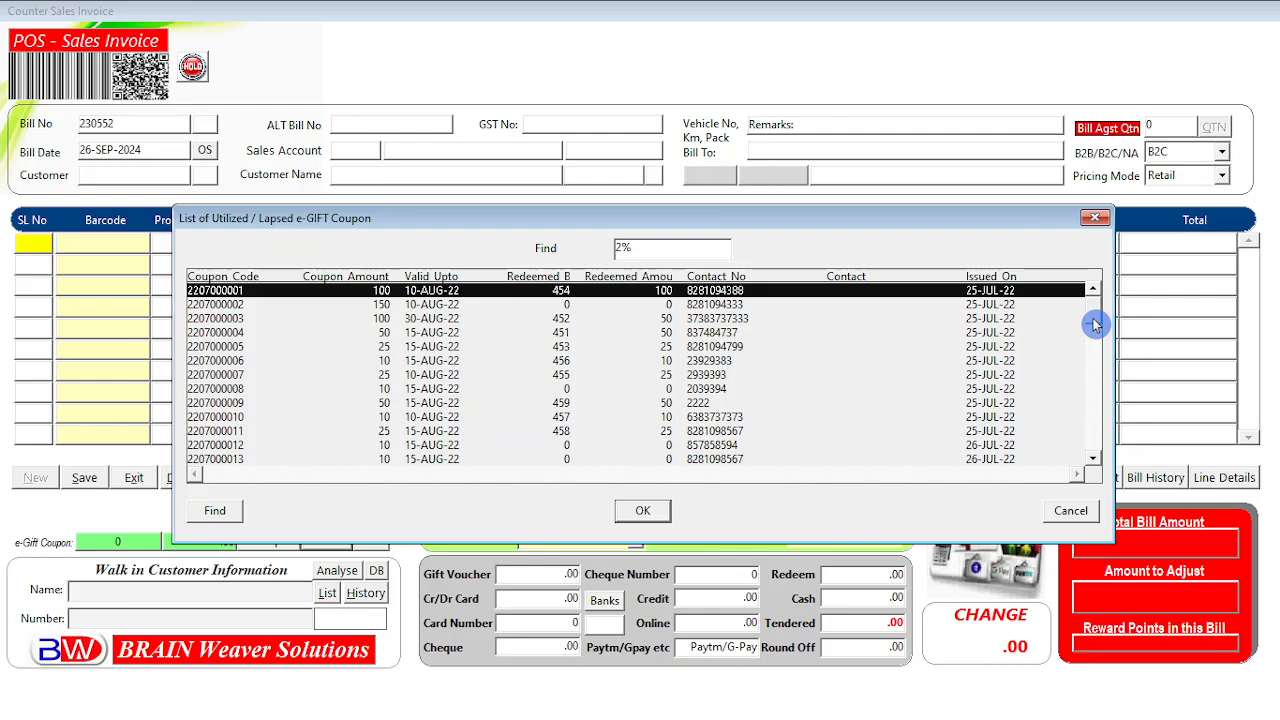
mouse_move(1095, 323)
left_mouse_down()
mouse_move(1086, 471)
mouse_move(1101, 316)
left_mouse_up()
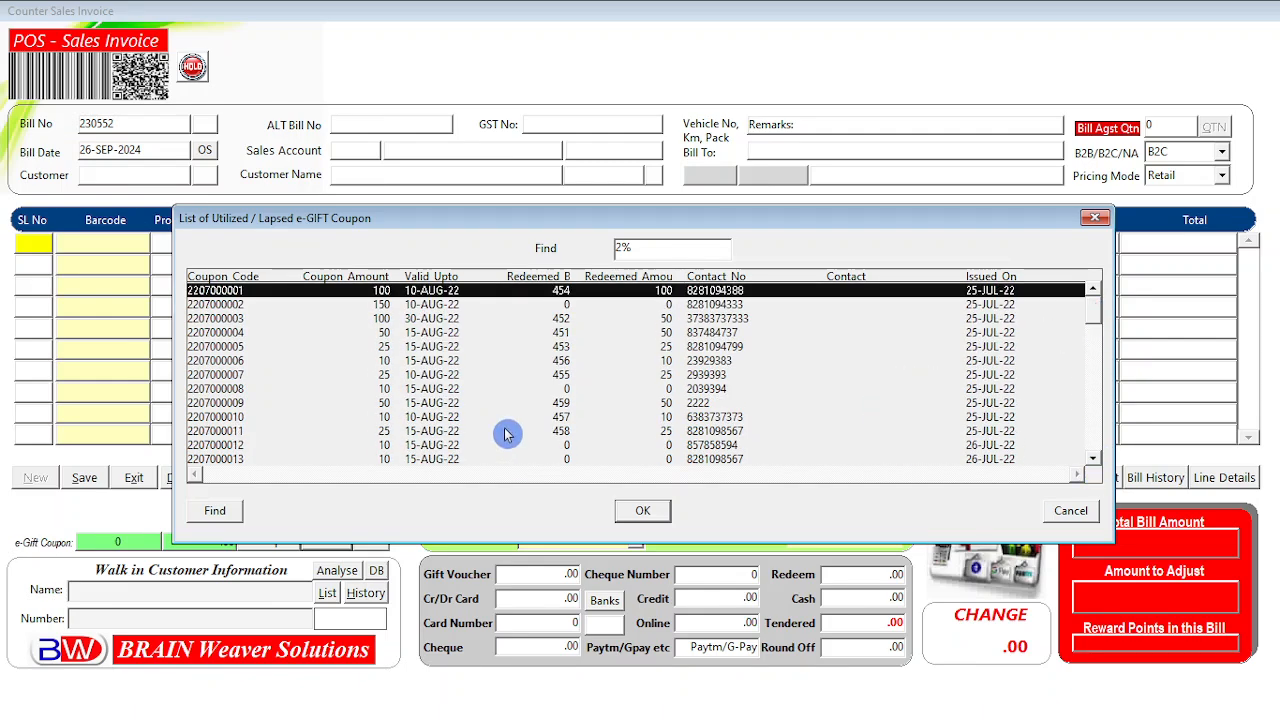
left_click(1071, 510)
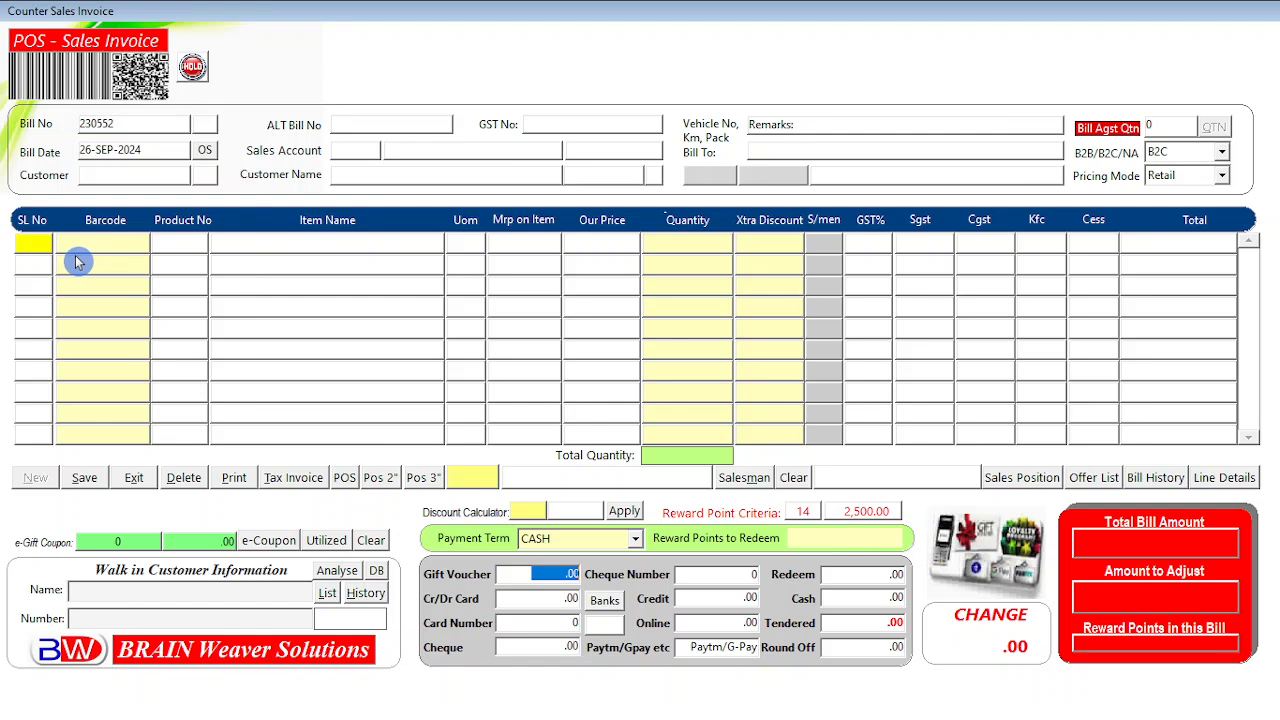
left_click(141, 480)
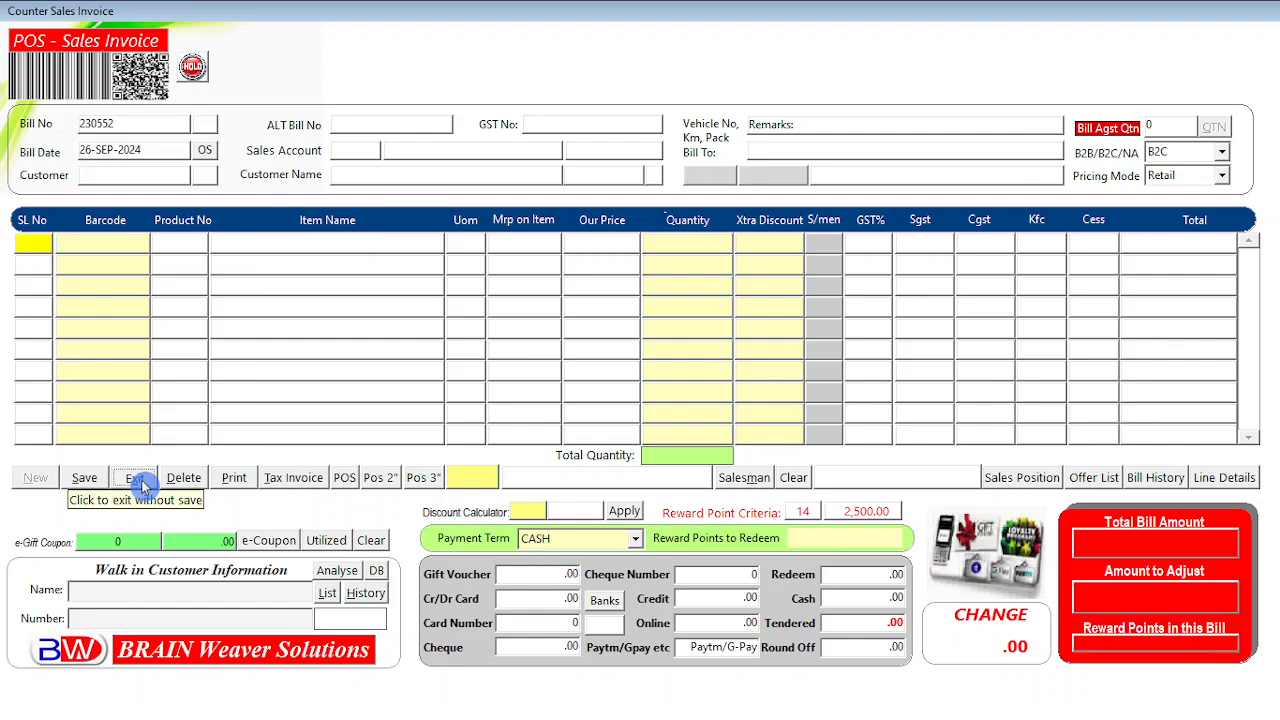
left_click(711, 701)
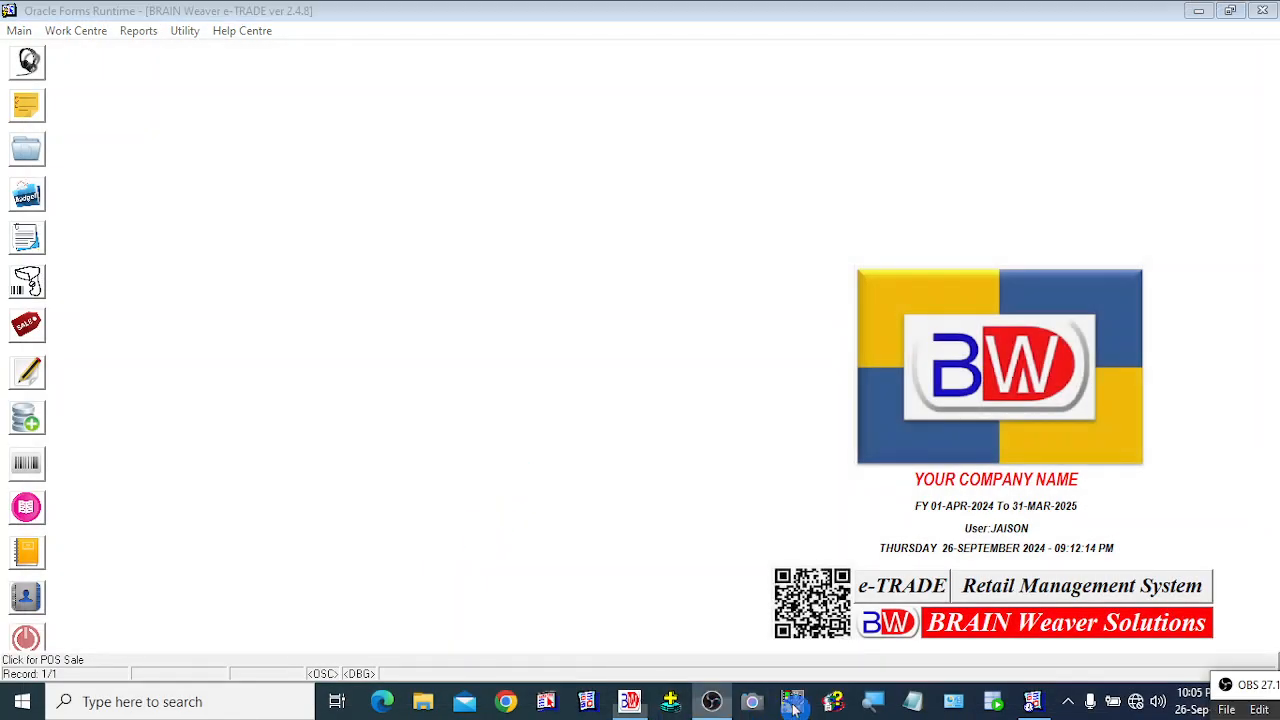